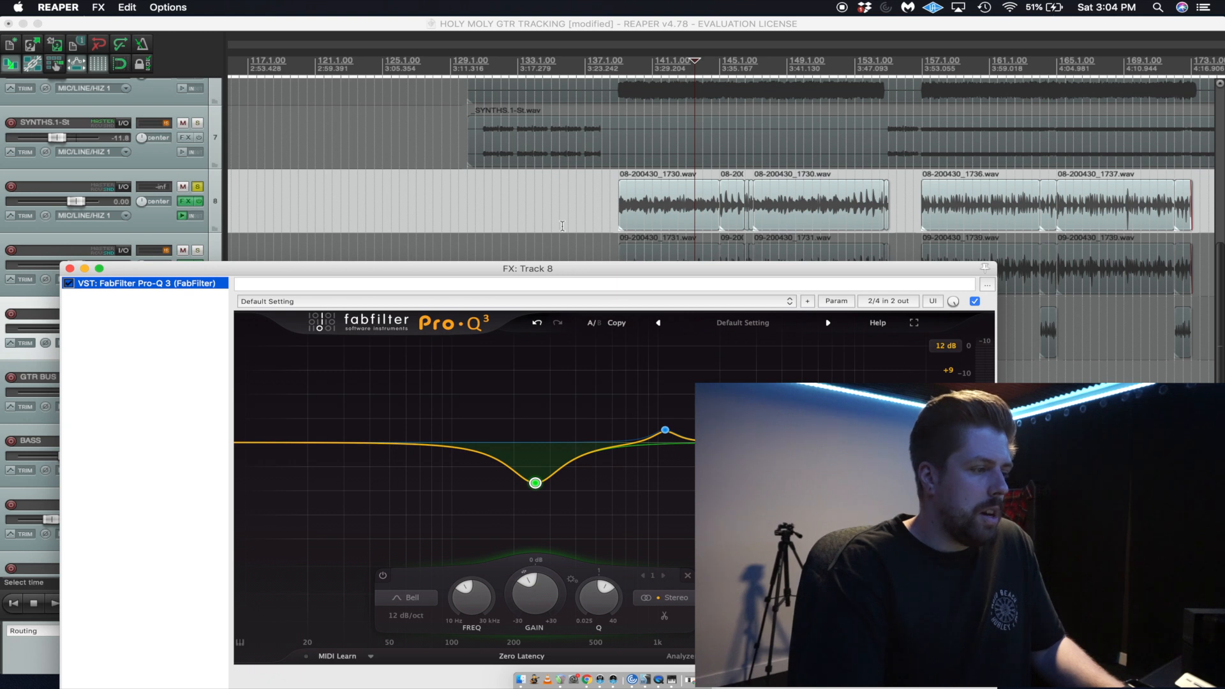
Select the first guitar clip on track 8 and listen to it through the equalizer.
{"action": "left_click", "coordinate": [649, 181]}
{"action": "scroll", "coordinate": [648, 182], "scroll_direction": "up", "scroll_amount": 2}
{"action": "key", "text": "space"}
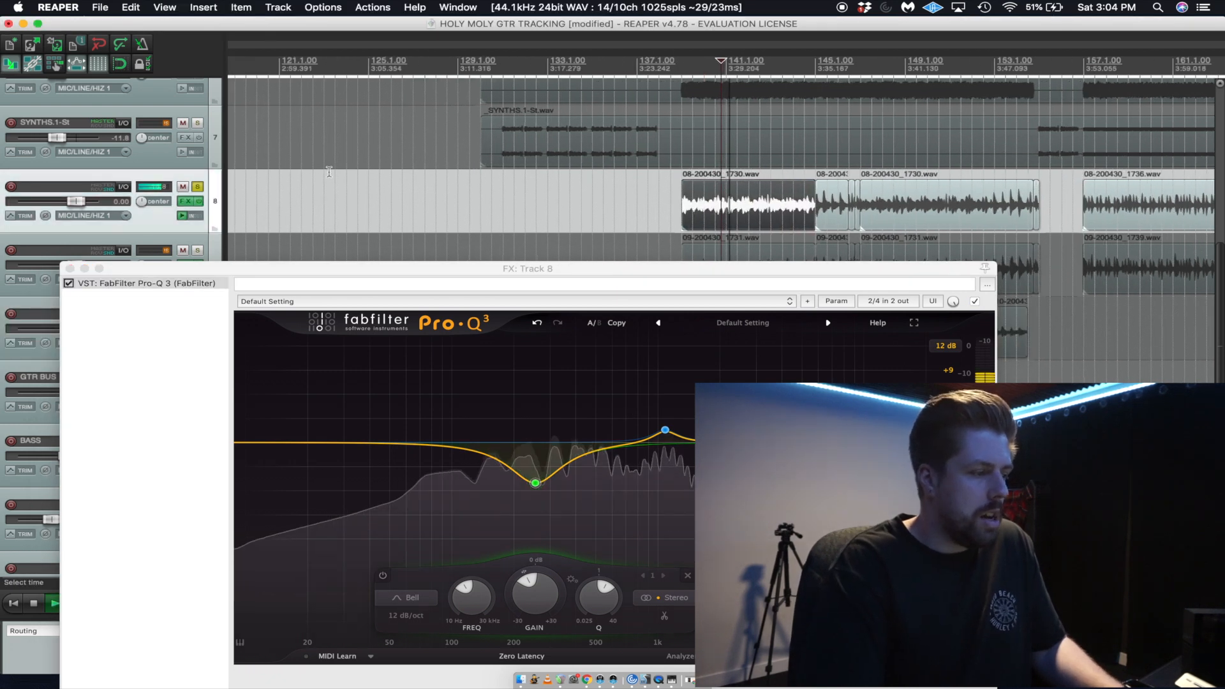
{"action": "key", "text": "space"}
Boost the equalizer's 254.67 Hz band to +6.67 dB and listen to that band soloed.
{"action": "left_click", "coordinate": [535, 484]}
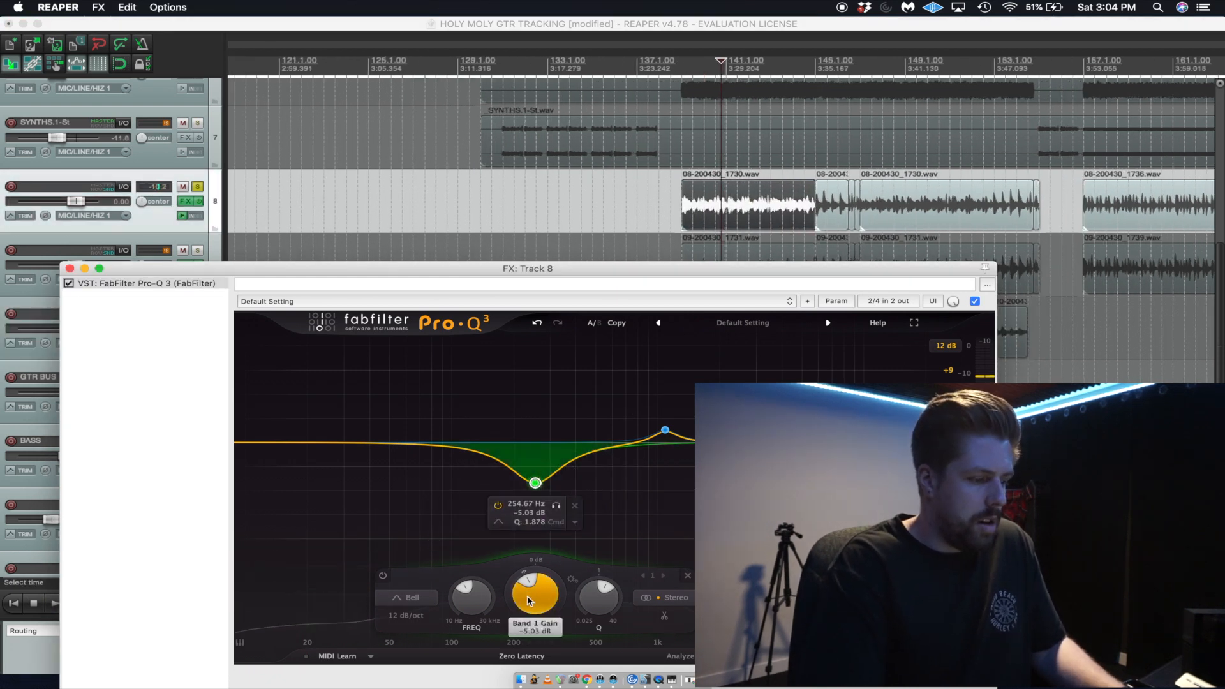
{"action": "left_click_drag", "start_coordinate": [532, 596], "coordinate": [542, 536]}
{"action": "mouse_move", "coordinate": [536, 388]}
{"action": "left_click", "coordinate": [556, 352]}
{"action": "key", "text": "space"}
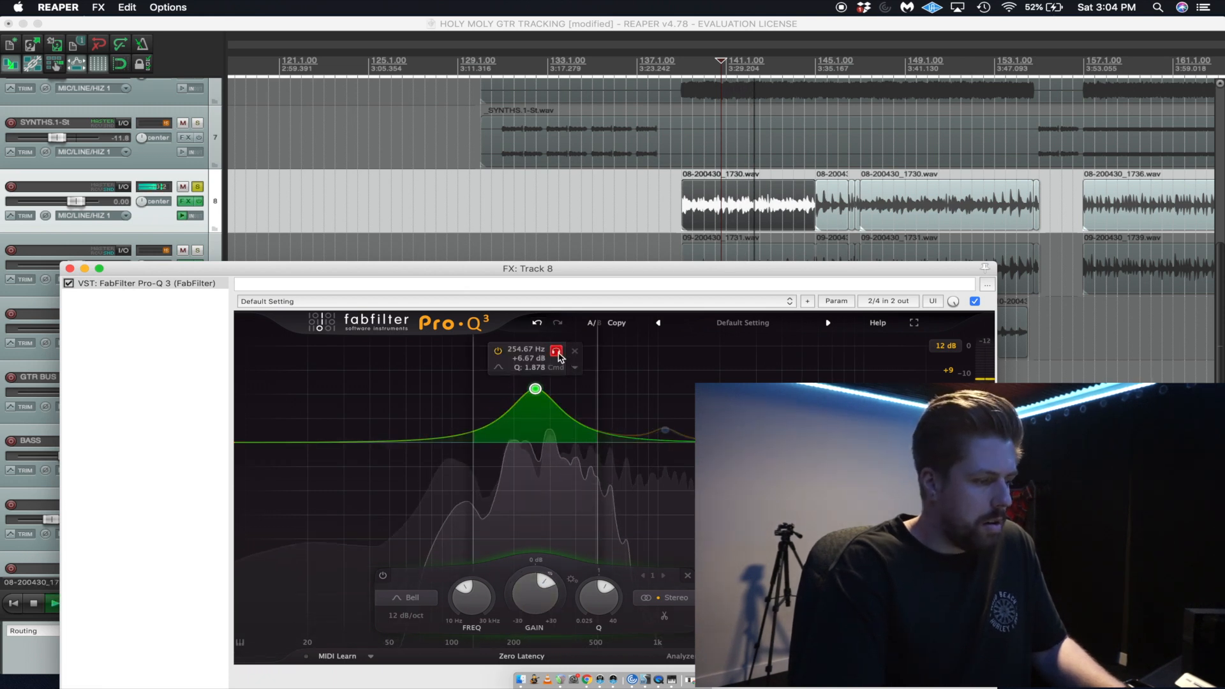
{"action": "left_click", "coordinate": [557, 353]}
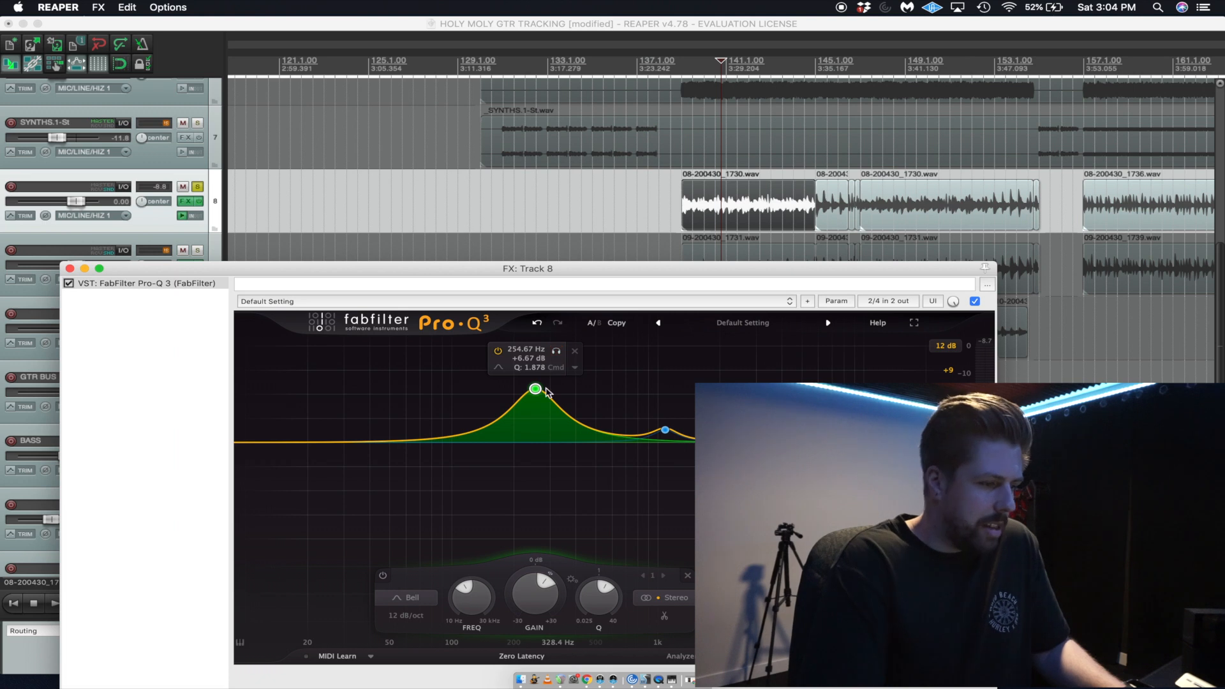
Try a +10.31 dB boost on the 254.67 Hz band during playback, and undo both gain changes.
{"action": "key", "text": "space"}
{"action": "left_click_drag", "start_coordinate": [536, 593], "coordinate": [537, 582]}
{"action": "key", "text": "space"}
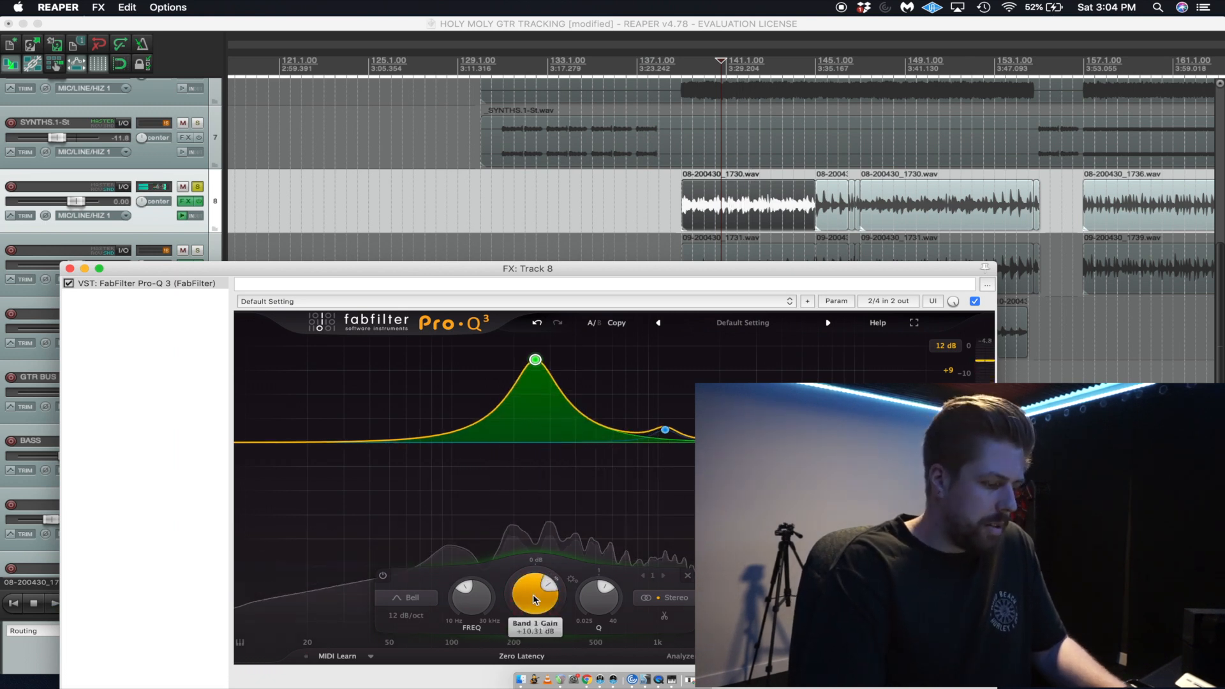
{"action": "key", "text": "super+z"}
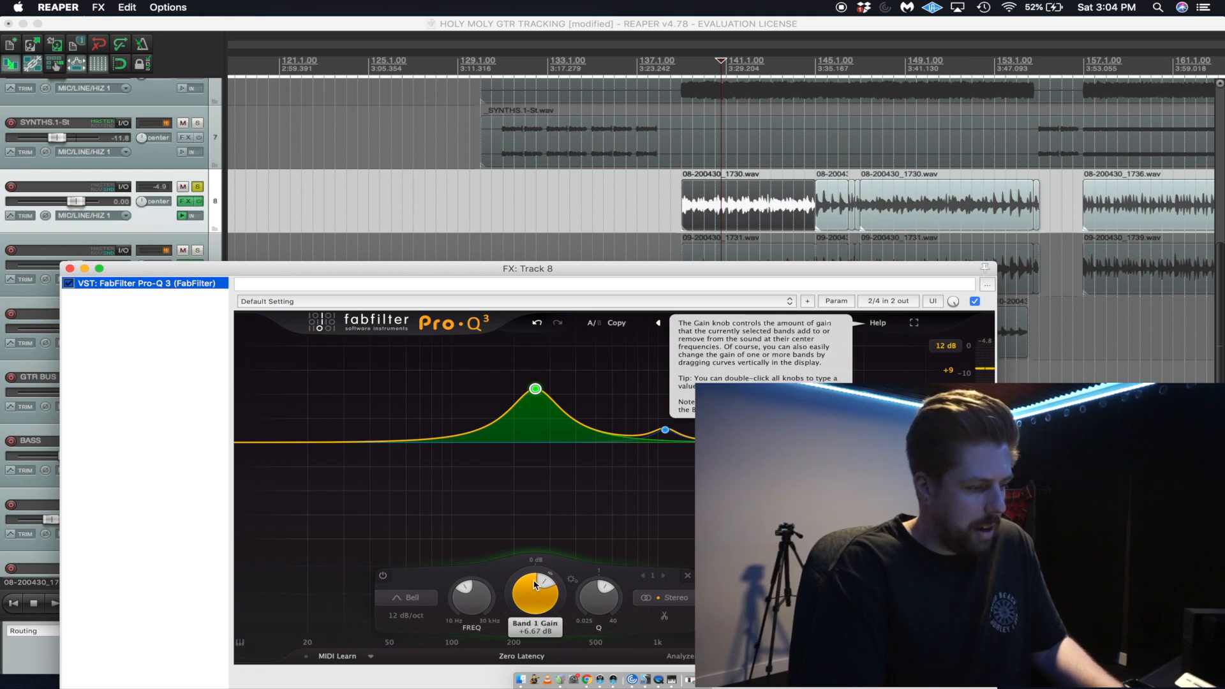
{"action": "key", "text": "super+z"}
Listen to the guitar with the low-mid cut restored, and to the 1085.5 Hz band in solo.
{"action": "key", "text": "space"}
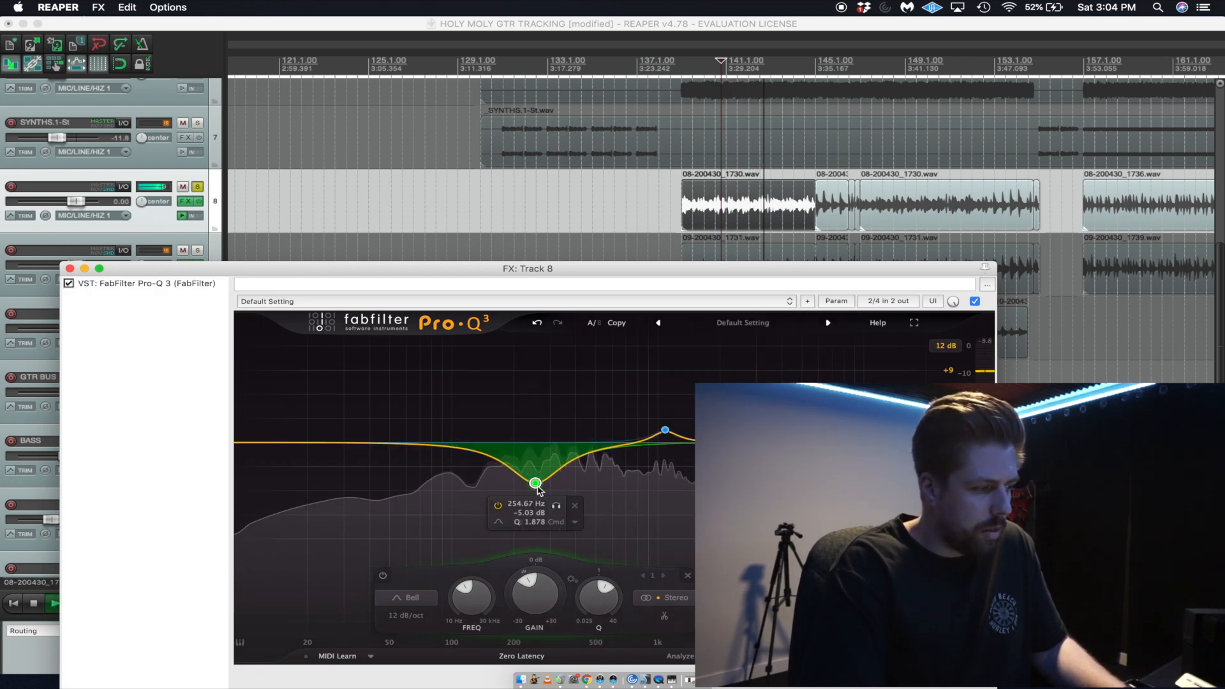
{"action": "key", "text": "space"}
{"action": "left_click", "coordinate": [665, 429]}
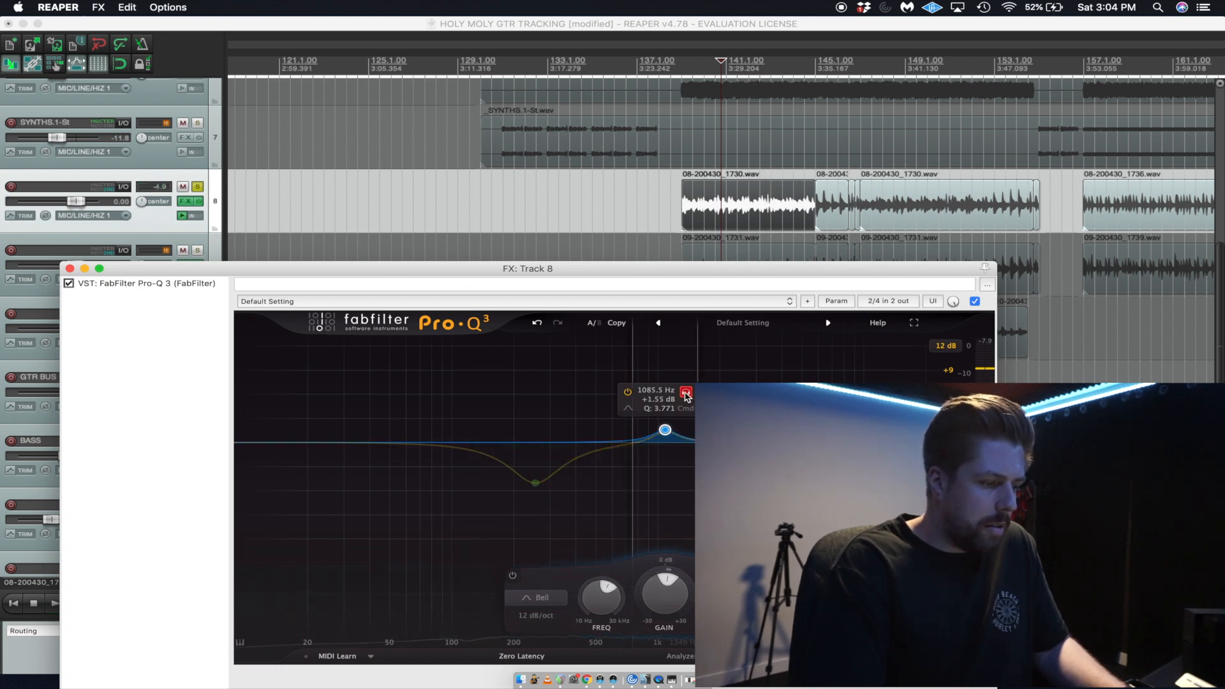
{"action": "key", "text": "space"}
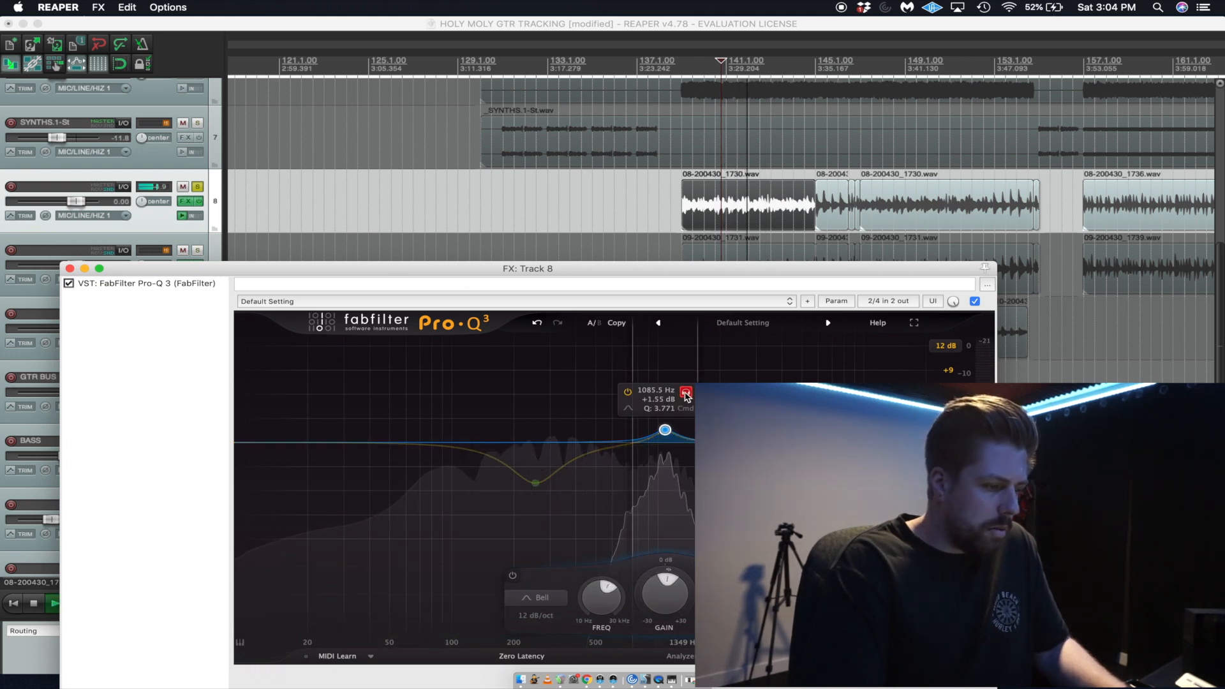
{"action": "key", "text": "space"}
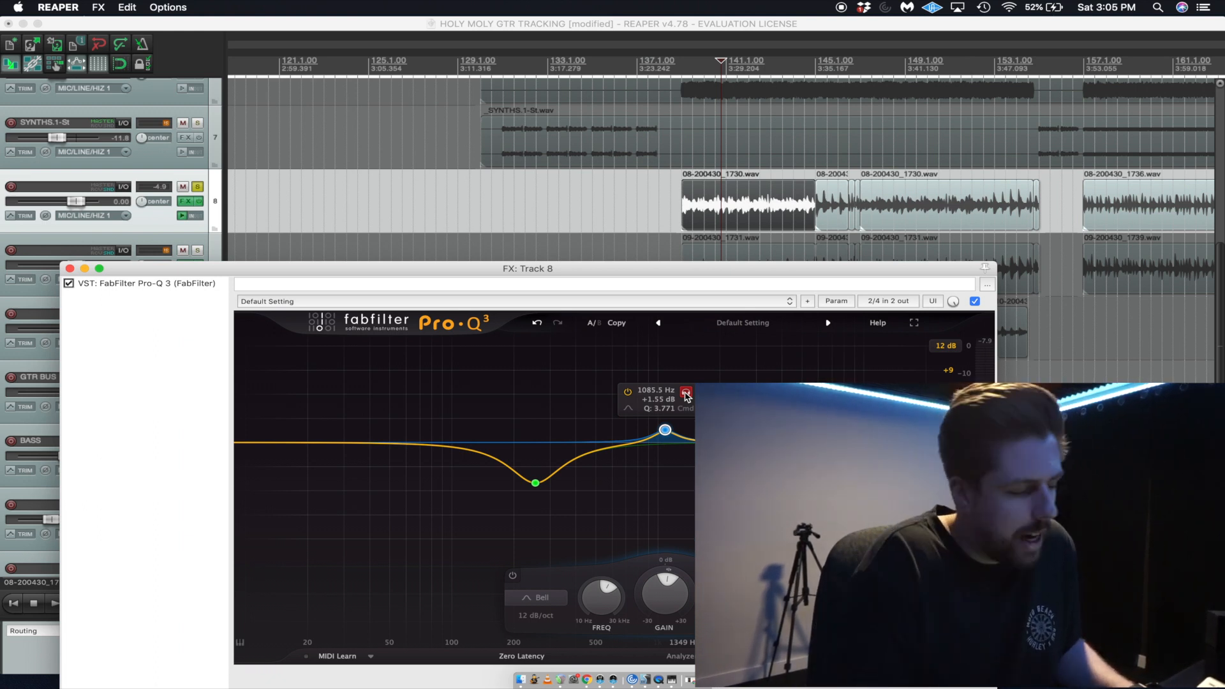
Close the track 8 effects window and pan track 8 fully left.
{"action": "left_click_drag", "start_coordinate": [295, 271], "coordinate": [467, 143]}
{"action": "left_click", "coordinate": [243, 140]}
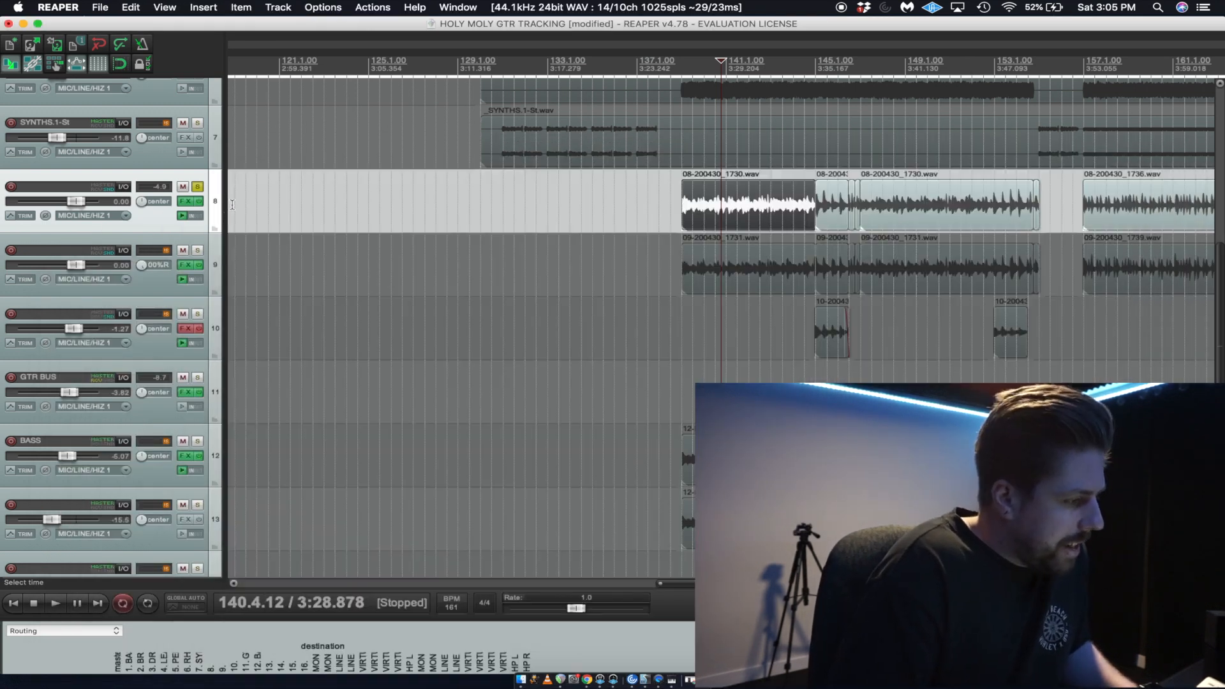
{"action": "left_click", "coordinate": [185, 267]}
{"action": "left_click", "coordinate": [185, 266]}
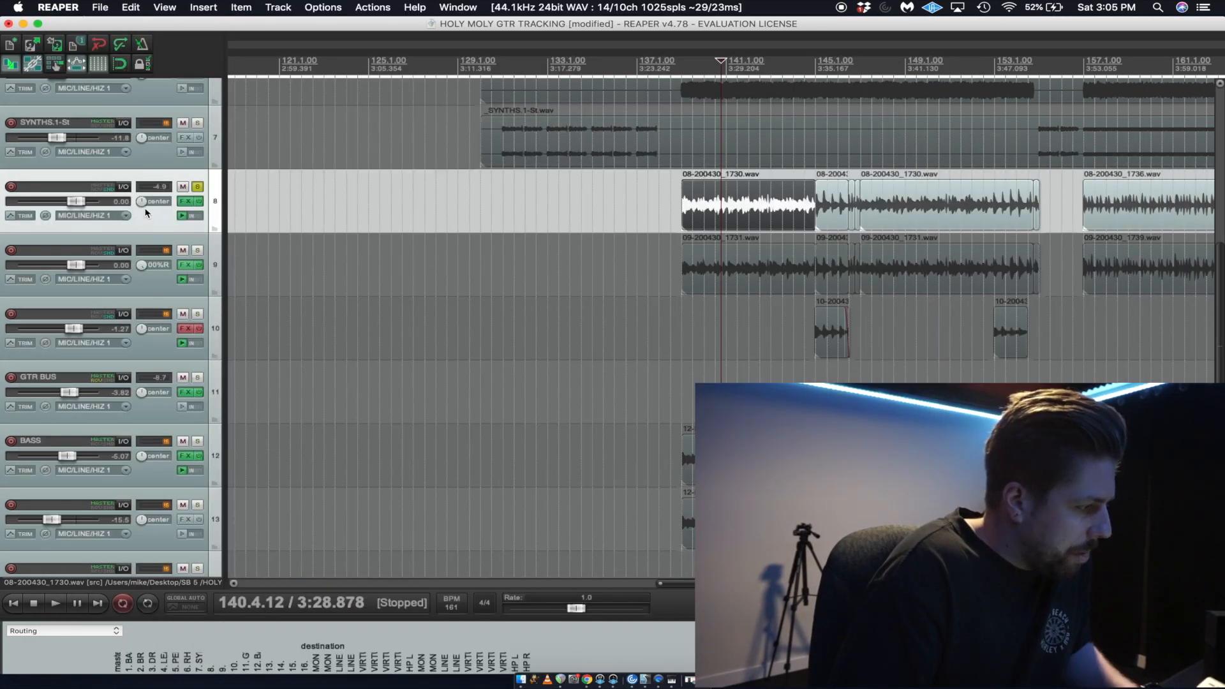
{"action": "left_click_drag", "start_coordinate": [145, 211], "coordinate": [170, 186]}
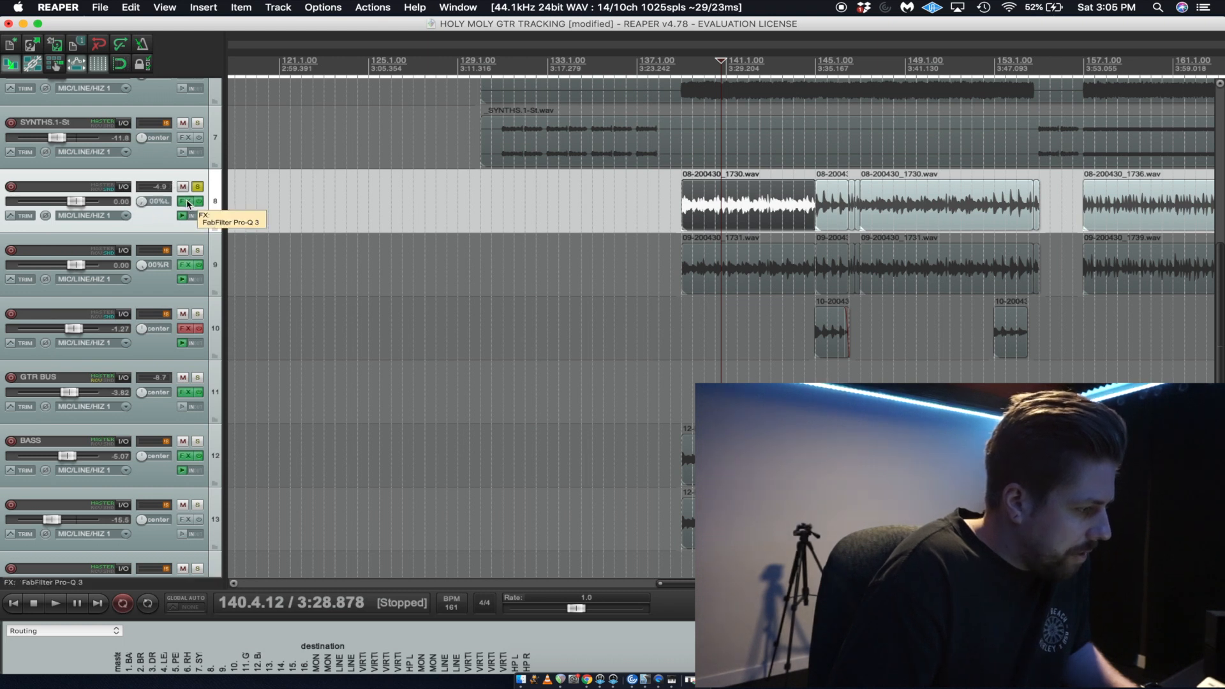
Add the VST Fortin NTS Suite (Neural DSP) after Pro-Q 3 in track 8's effects chain.
{"action": "left_click", "coordinate": [186, 202]}
{"action": "left_click", "coordinate": [312, 314]}
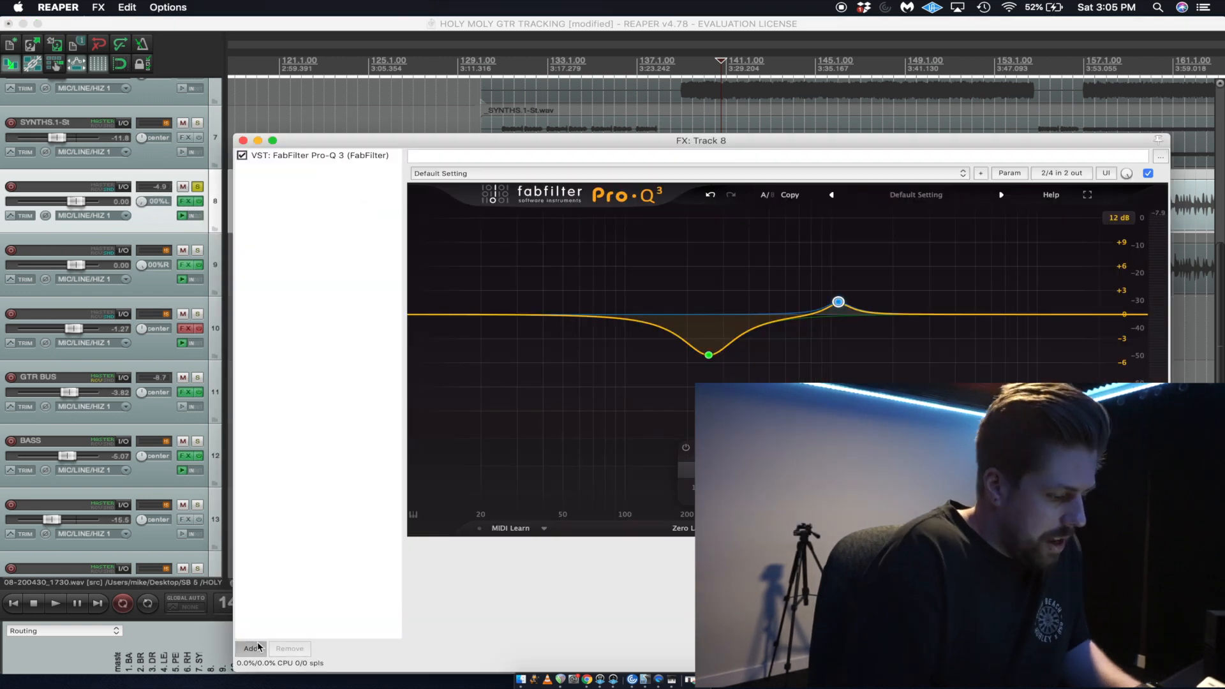
{"action": "left_click", "coordinate": [251, 648]}
{"action": "type", "text": "nts"}
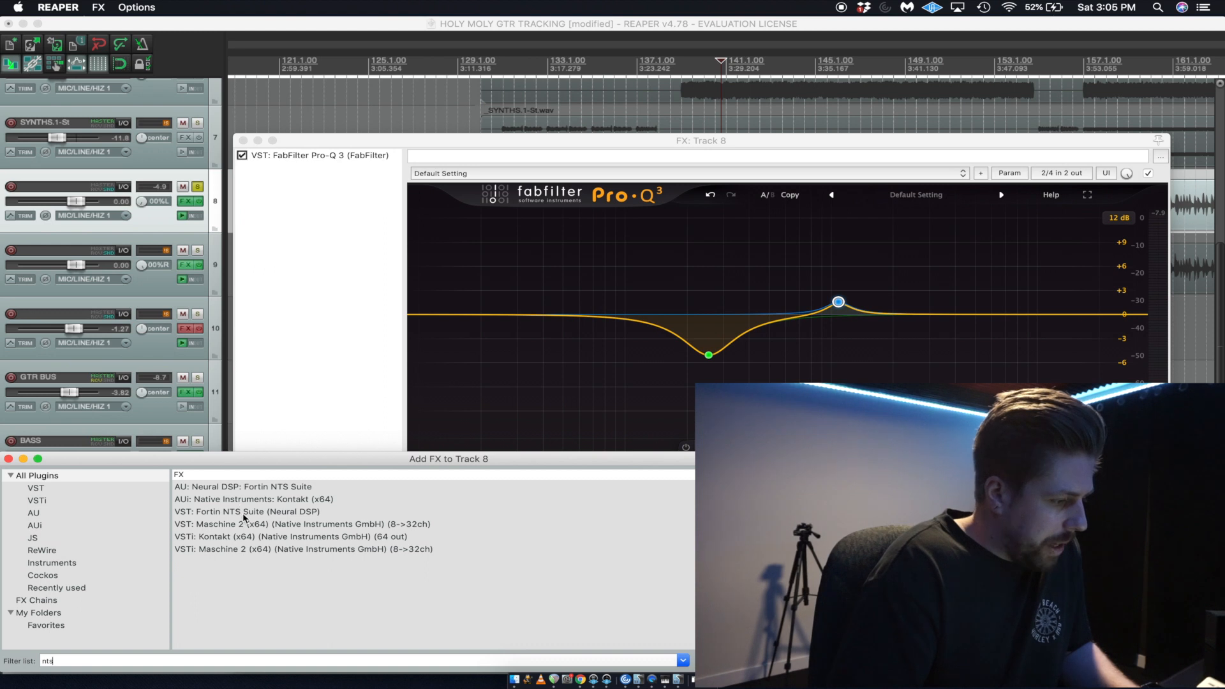
{"action": "left_click", "coordinate": [244, 512]}
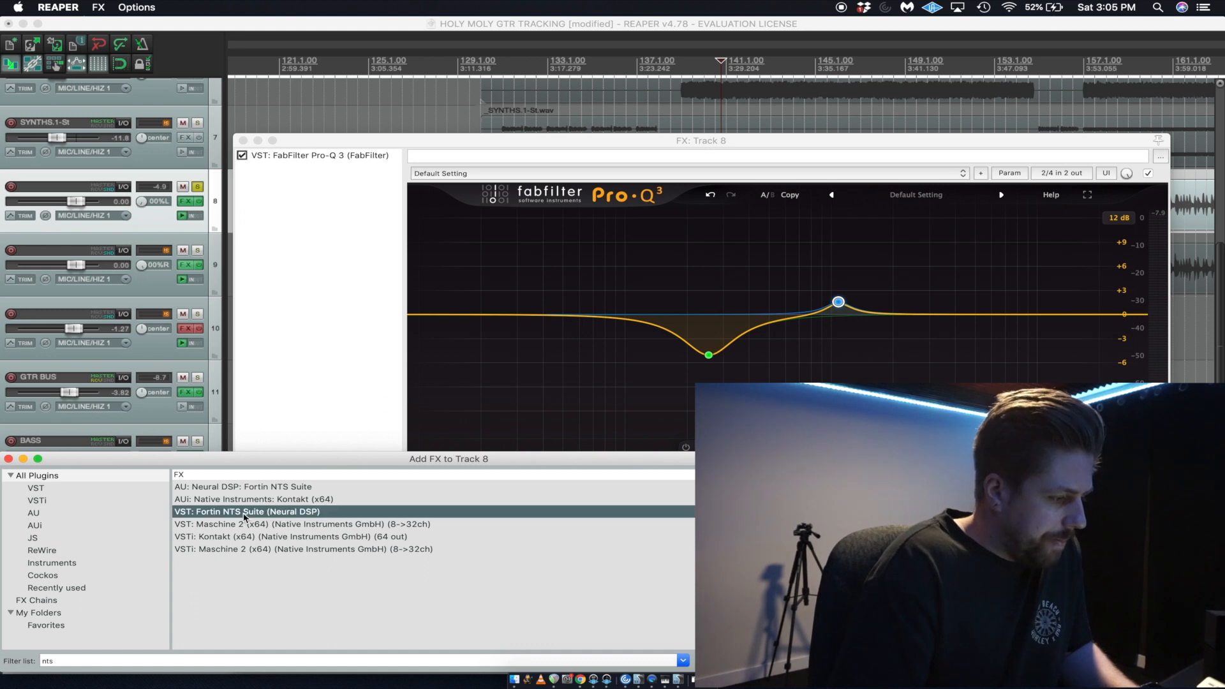
{"action": "left_click", "coordinate": [819, 262]}
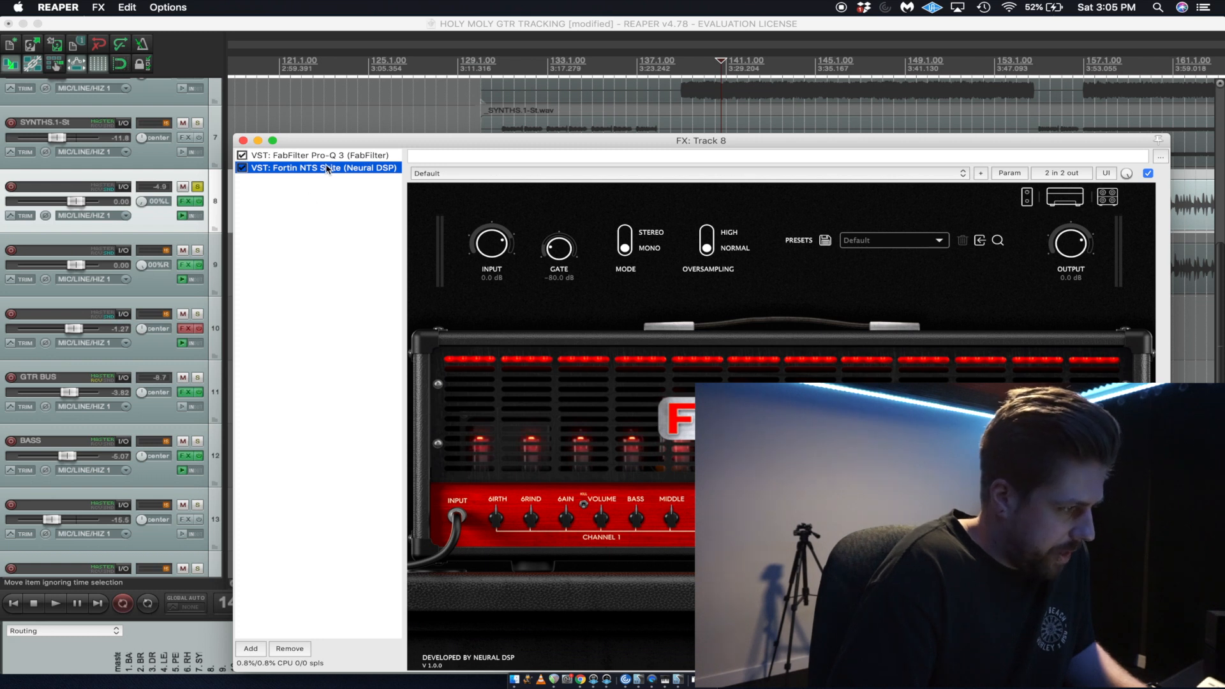
Paste the Fortin NTS Suite plugin into track 9's effects chain after Pro-Q 3 and close the window.
{"action": "left_click", "coordinate": [185, 201]}
{"action": "left_click", "coordinate": [185, 264]}
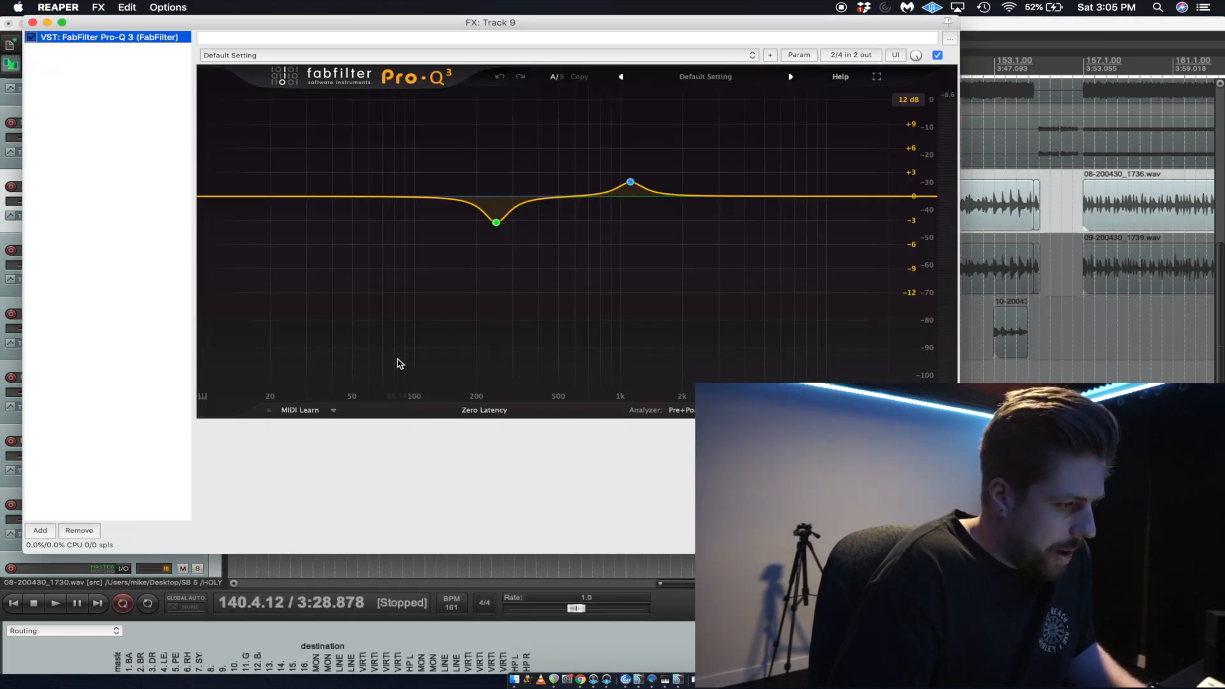
{"action": "left_click", "coordinate": [138, 121]}
{"action": "key", "text": "super+v"}
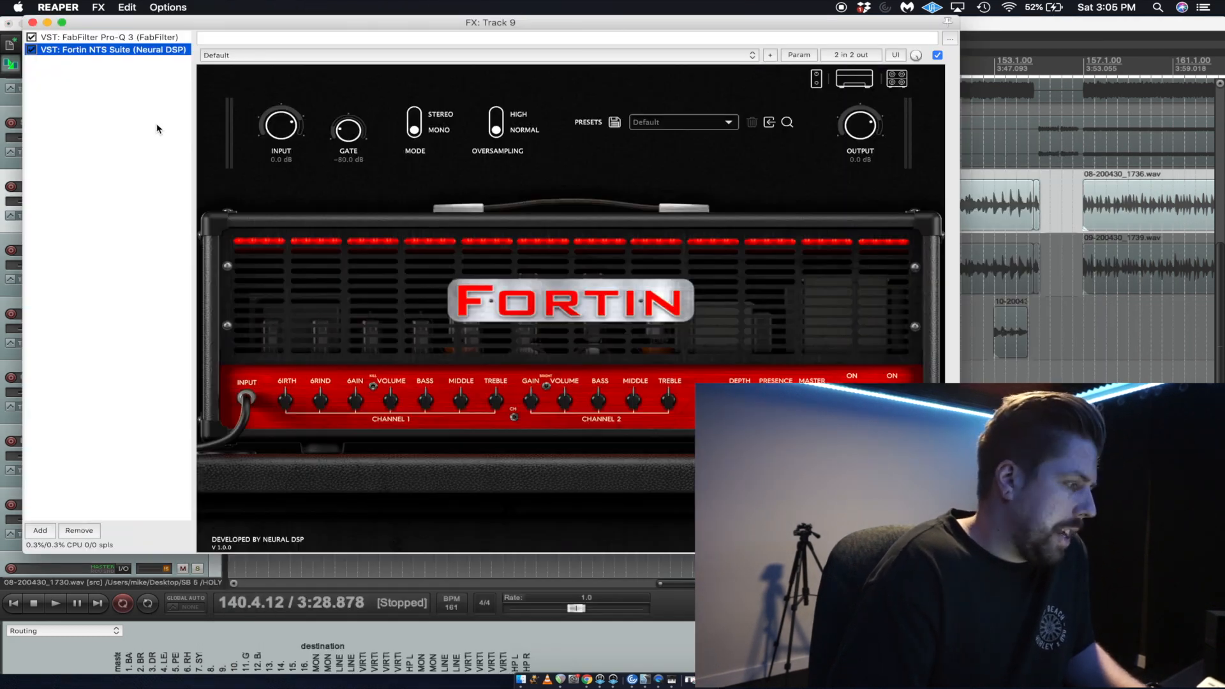
{"action": "key", "text": "Escape"}
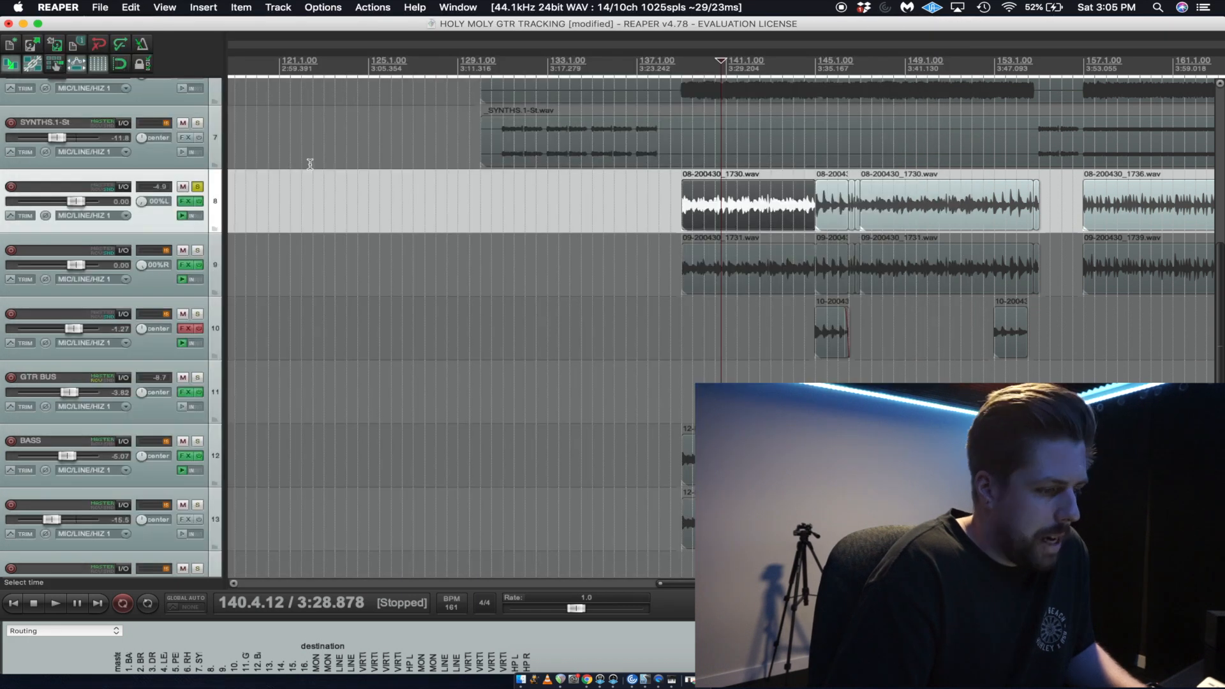
Solo track 9 as well and listen to both guitar tracks together.
{"action": "left_click", "coordinate": [197, 250]}
{"action": "scroll", "coordinate": [675, 226], "scroll_direction": "up", "scroll_amount": 3}
{"action": "key", "text": "space"}
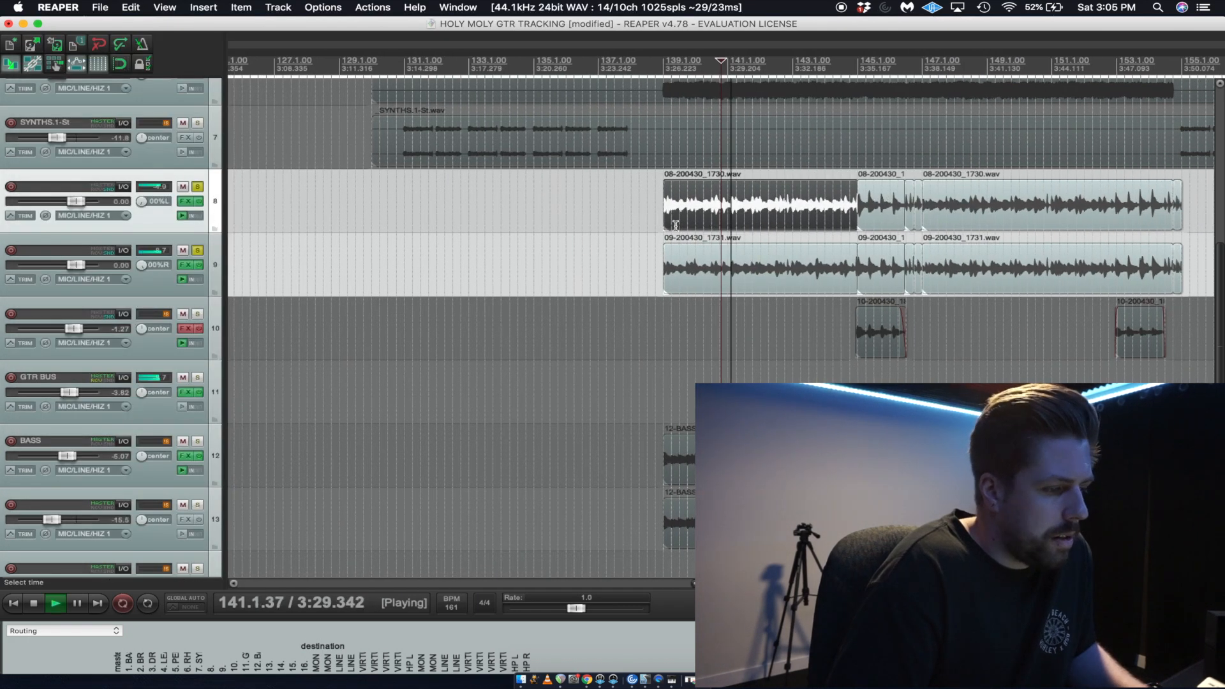
{"action": "scroll", "coordinate": [676, 226], "scroll_direction": "down", "scroll_amount": 3}
{"action": "scroll", "coordinate": [676, 228], "scroll_direction": "up", "scroll_amount": 2}
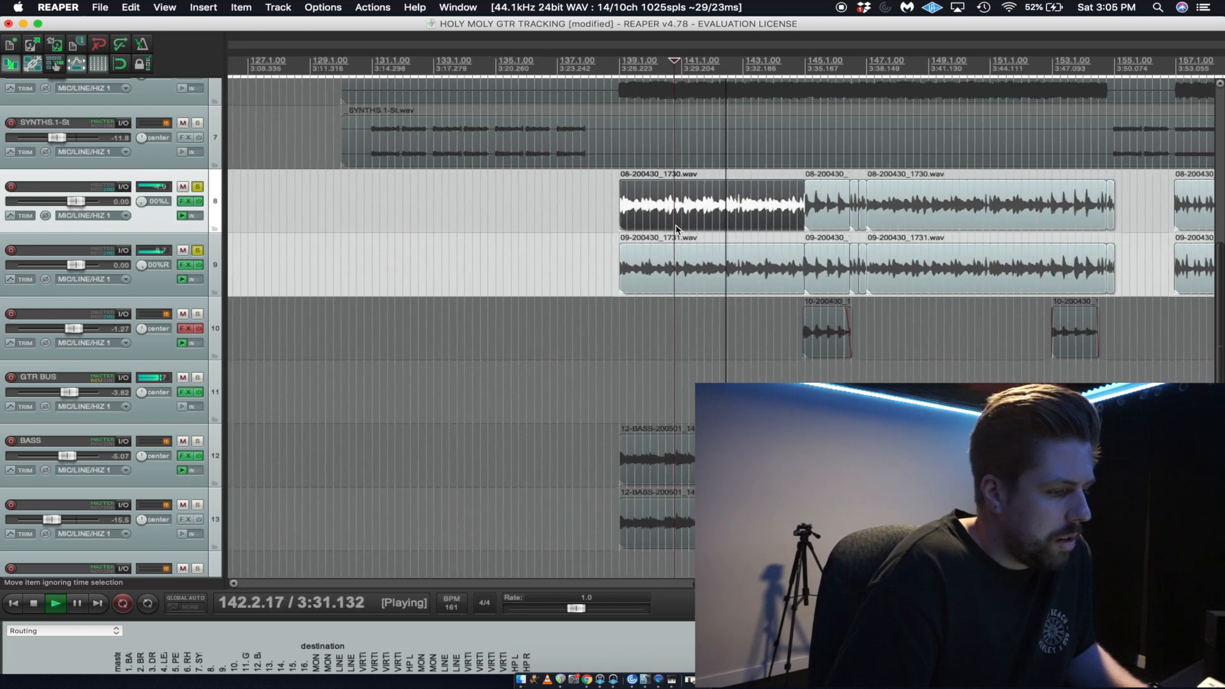
{"action": "scroll", "coordinate": [677, 228], "scroll_direction": "up", "scroll_amount": 1}
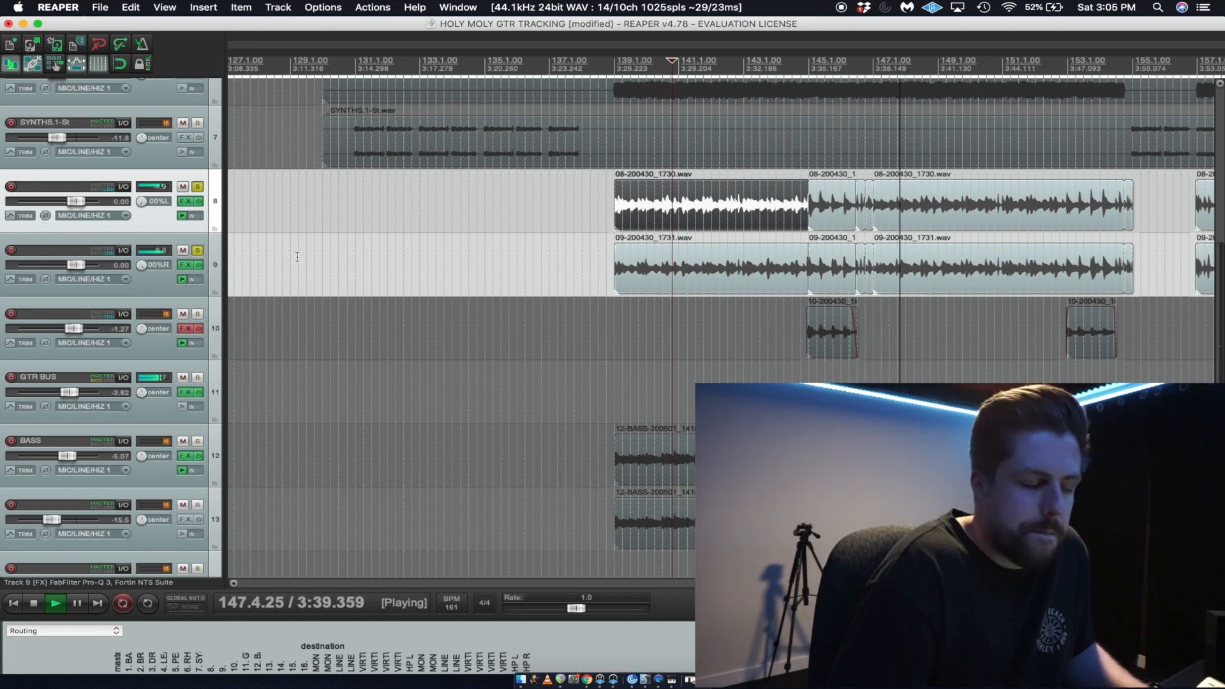
{"action": "key", "text": "space"}
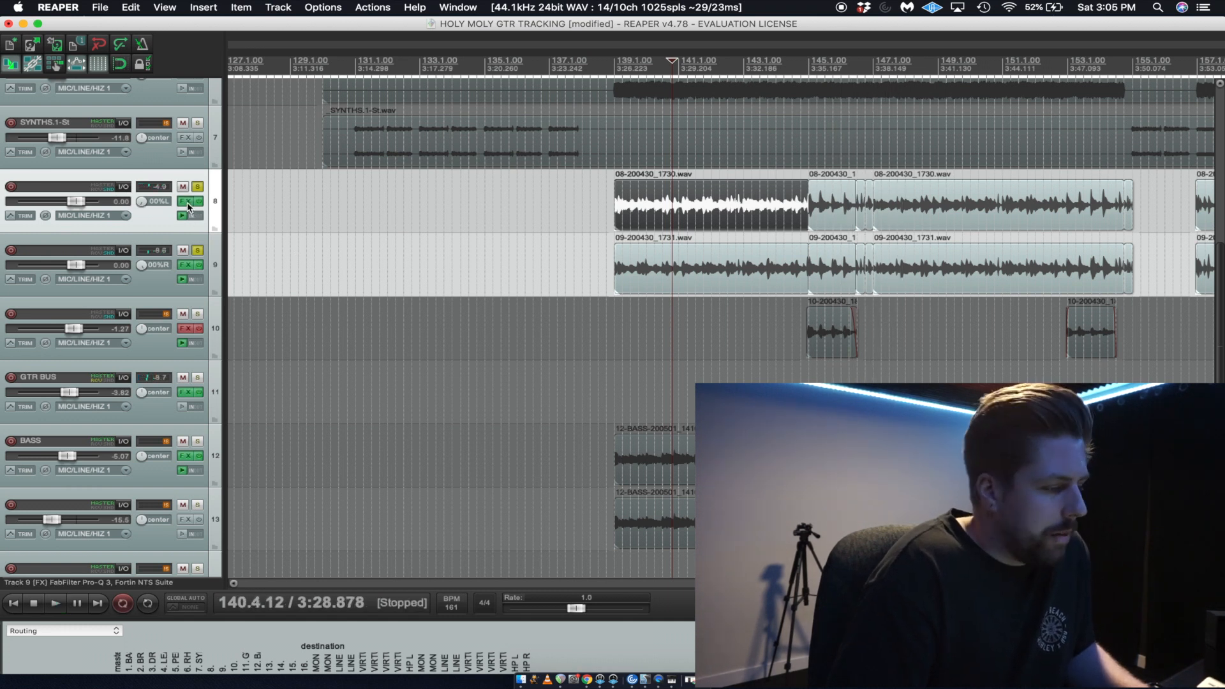
Set oversampling to High in the Fortin NTS Suite on tracks 8 and 9, leaving only track 8's effects window open.
{"action": "left_click", "coordinate": [185, 203]}
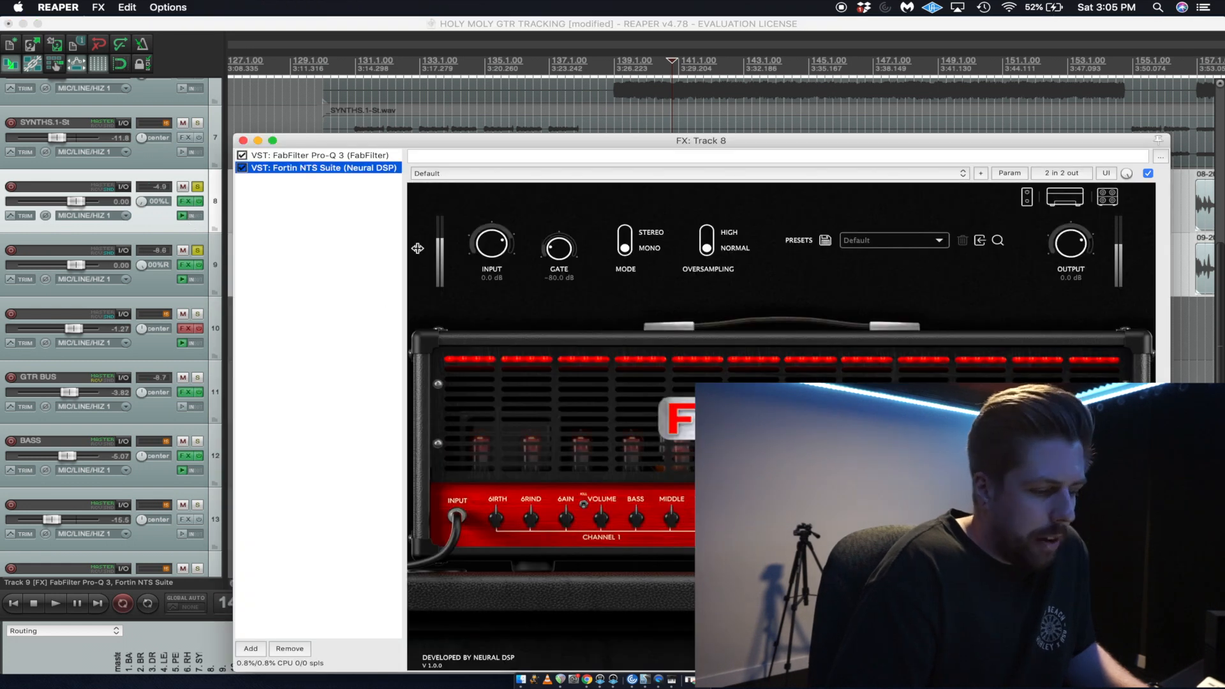
{"action": "key", "text": "space"}
{"action": "key", "text": "space"}
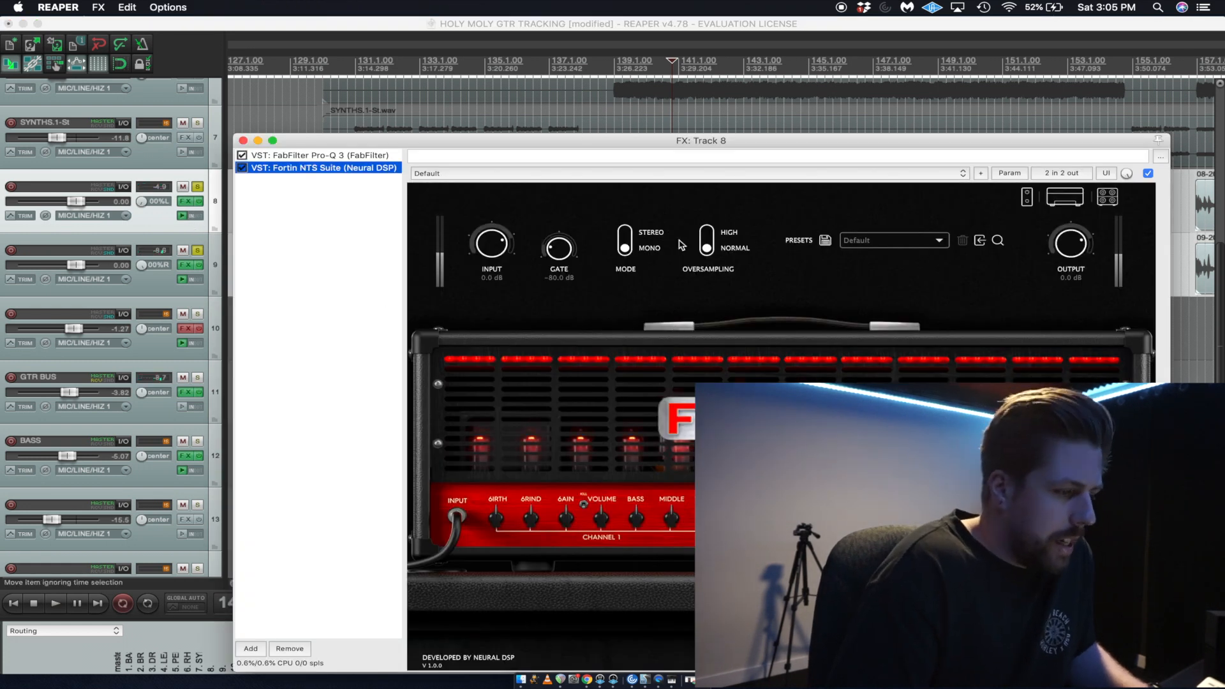
{"action": "left_click", "coordinate": [712, 231]}
{"action": "left_click", "coordinate": [253, 113]}
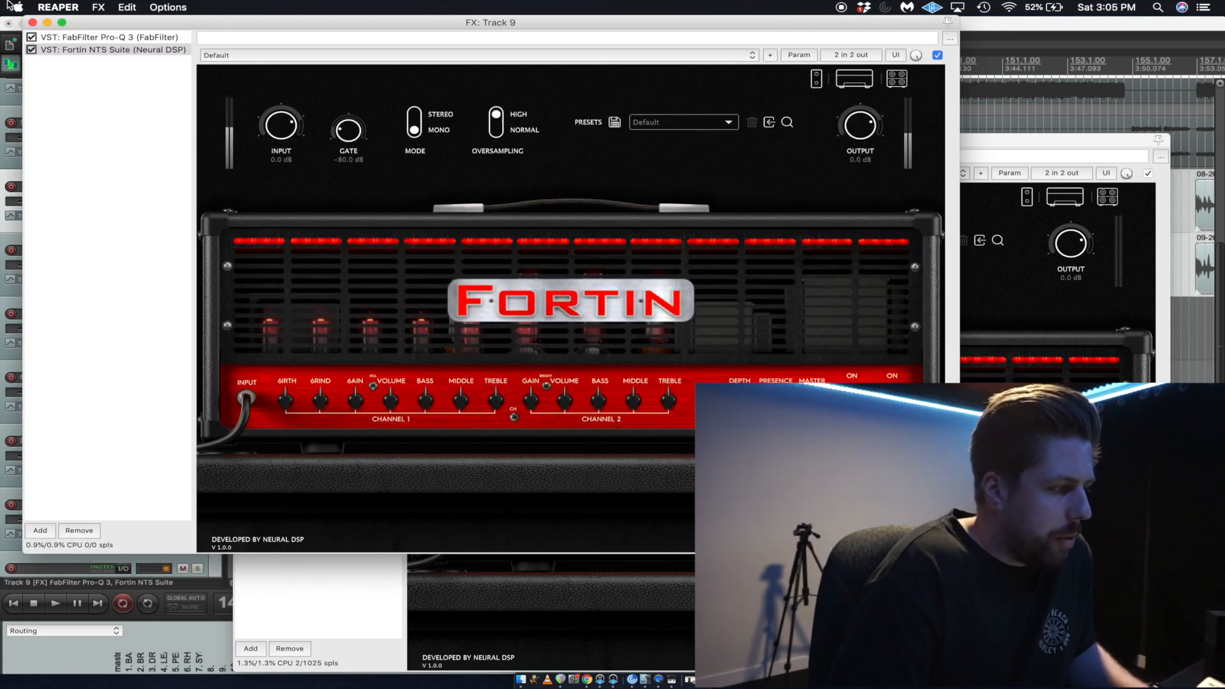
{"action": "left_click", "coordinate": [33, 22]}
Unsolo track 9, reset track 8's pan to center, and listen to track 8 alone through the amp.
{"action": "left_click", "coordinate": [198, 250]}
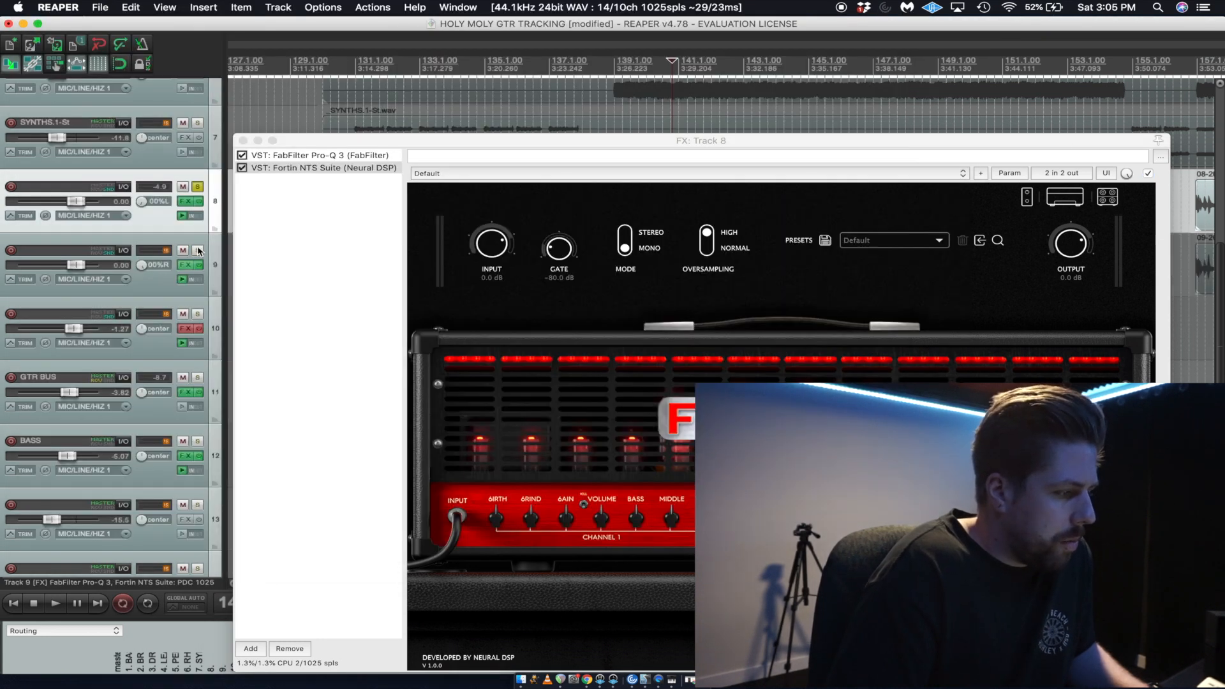
{"action": "double_click", "coordinate": [143, 201]}
{"action": "left_click_drag", "start_coordinate": [528, 141], "coordinate": [397, 67]}
{"action": "key", "text": "space"}
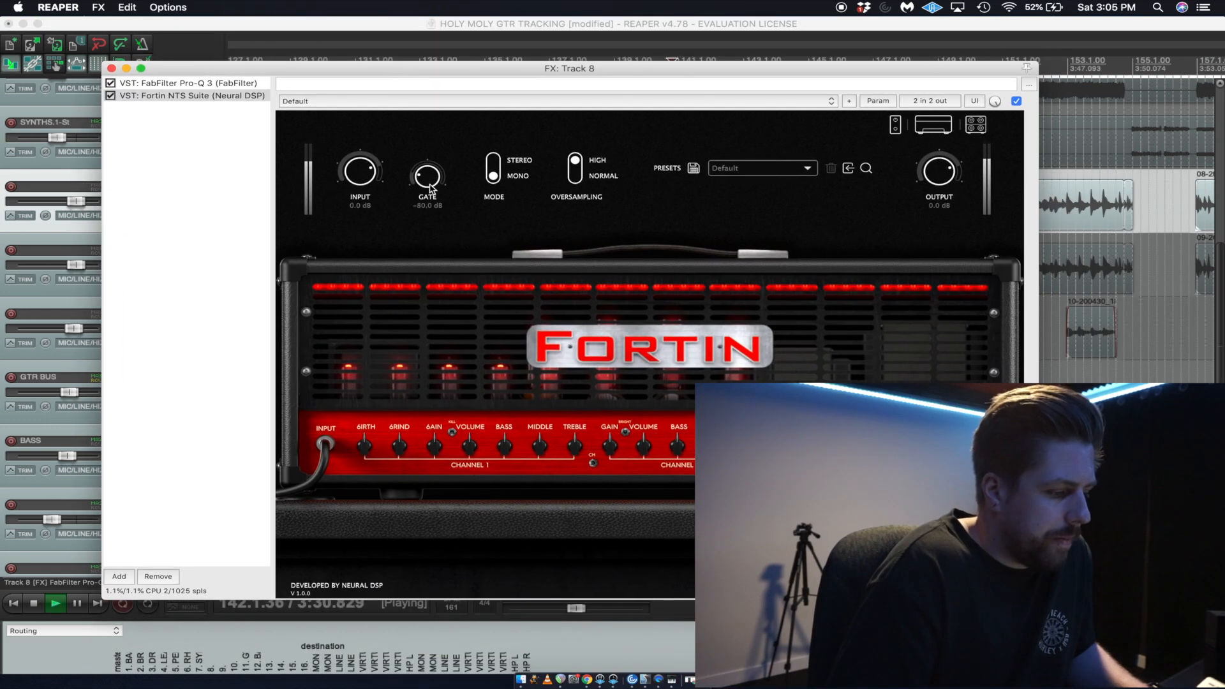
{"action": "key", "text": "space"}
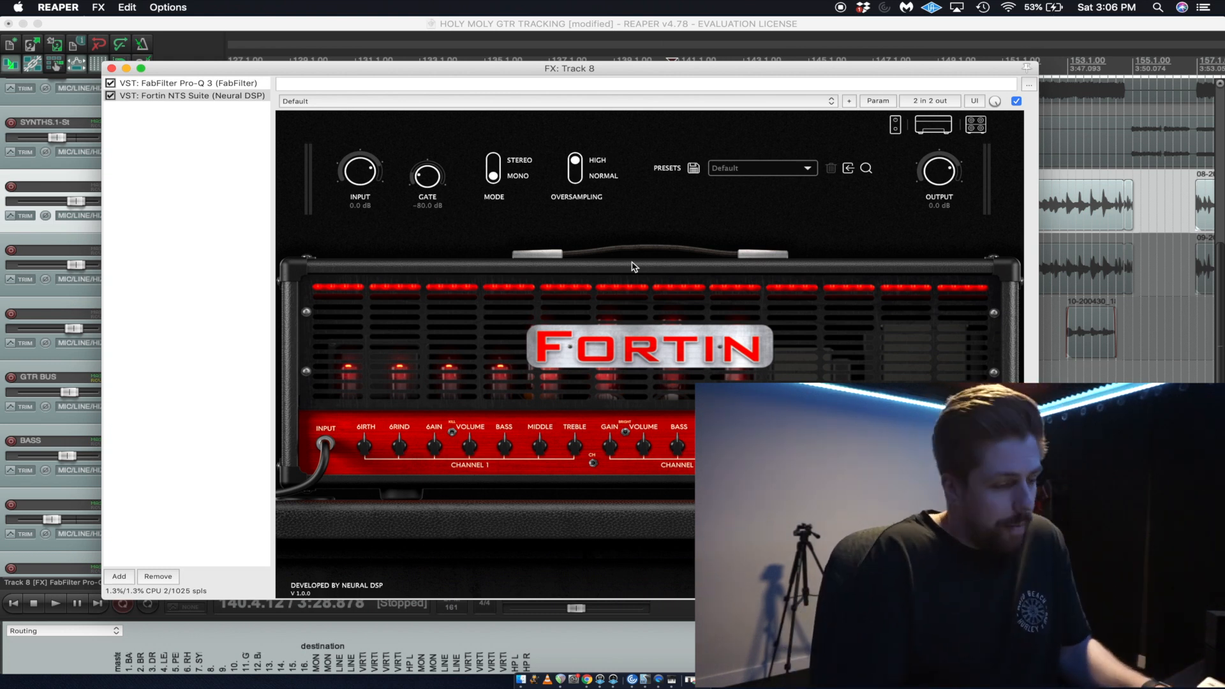
Show the amp suite's pedals, audition the guitar with the Hexdrive enabled, and switch that pedal off again.
{"action": "left_click", "coordinate": [894, 125]}
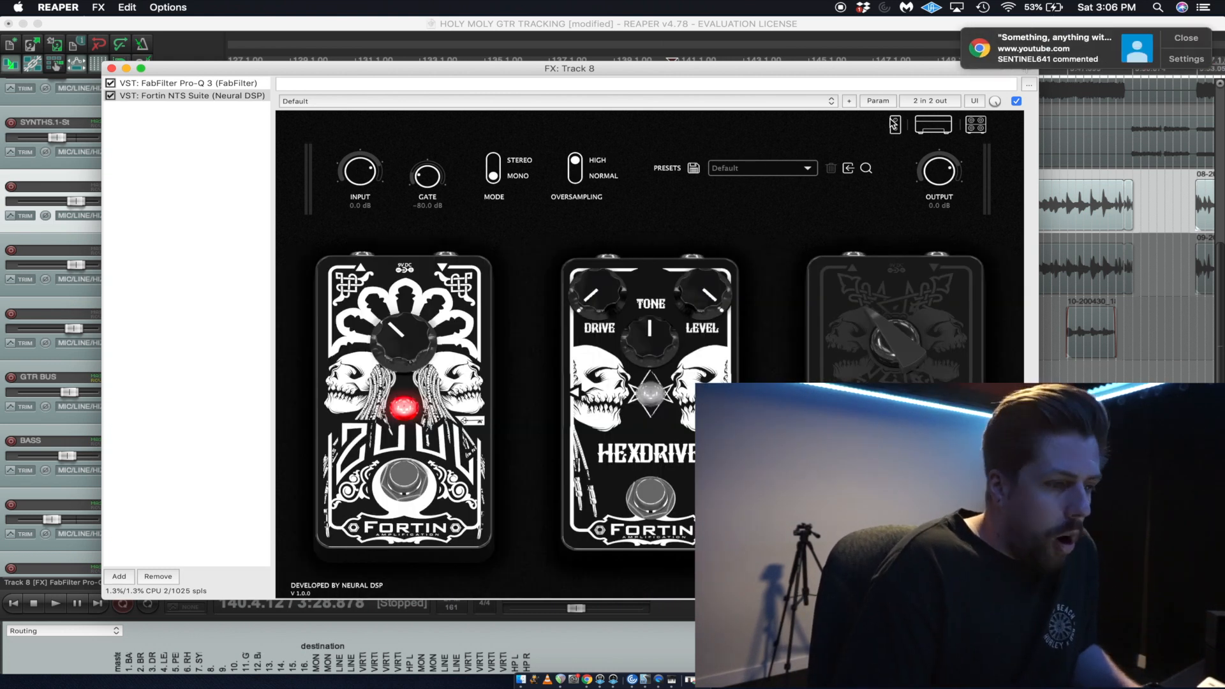
{"action": "left_click", "coordinate": [1187, 41]}
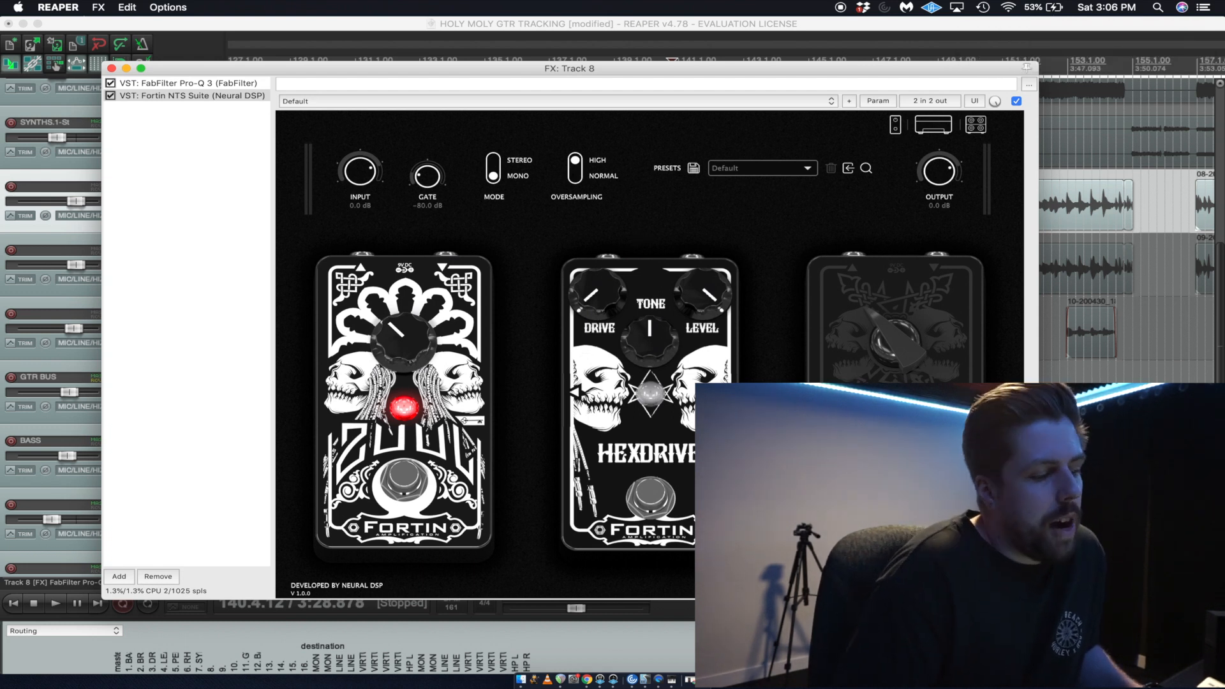
{"action": "left_click", "coordinate": [668, 503]}
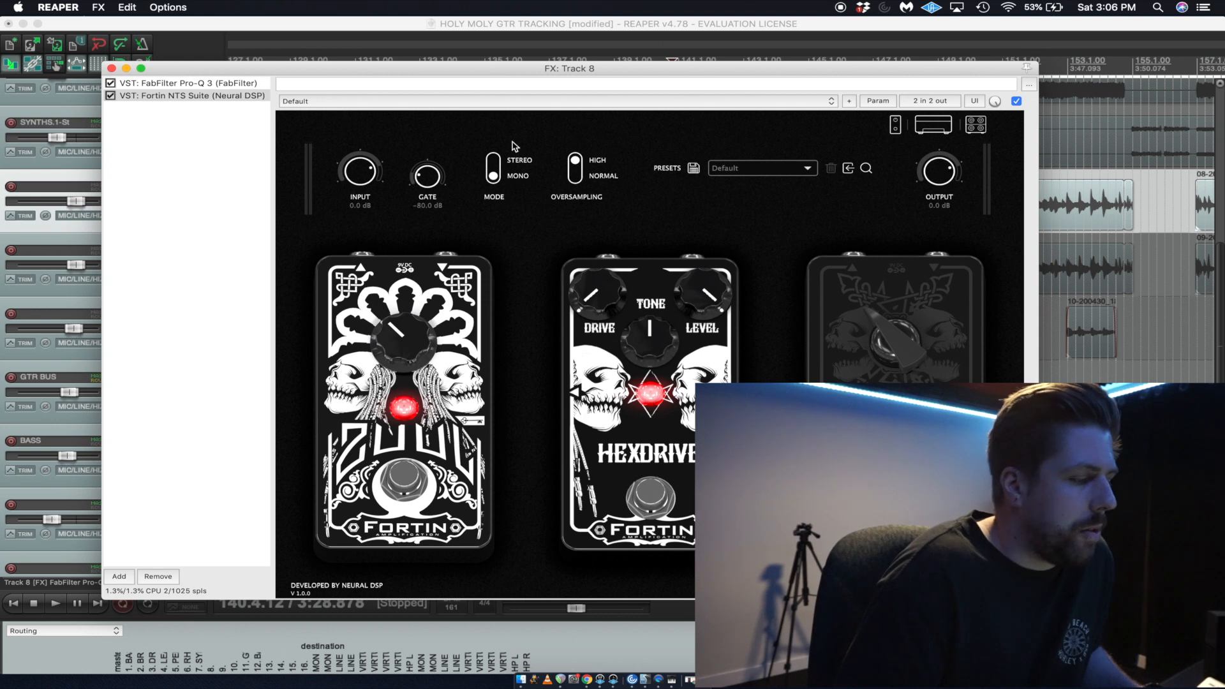
{"action": "key", "text": "space"}
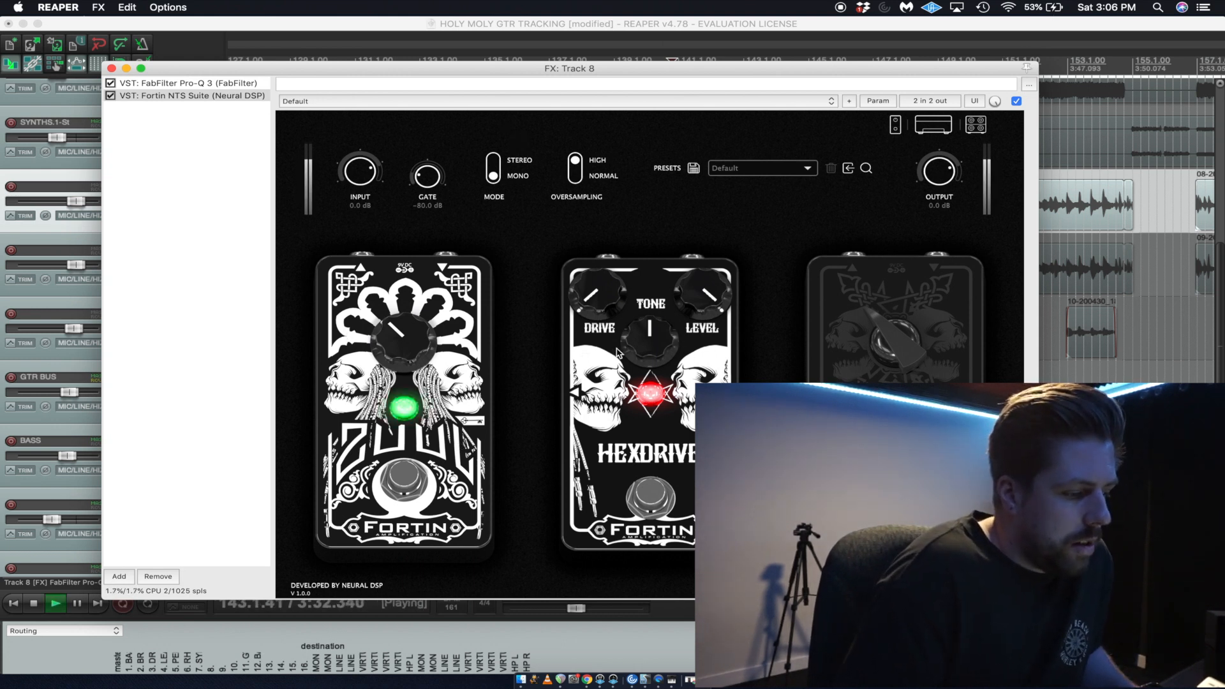
{"action": "key", "text": "space"}
{"action": "left_click", "coordinate": [650, 501]}
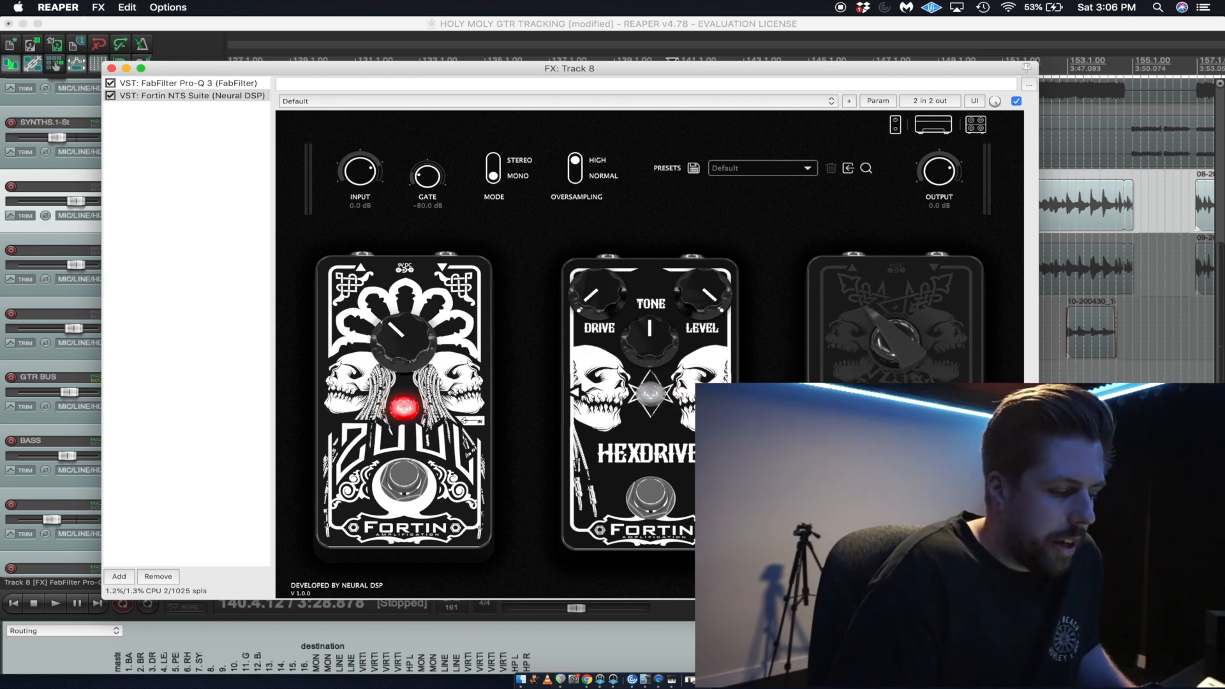
Compare the guitar without and with the Hexdrive pedal, leaving the Hexdrive on and playback running.
{"action": "key", "text": "space"}
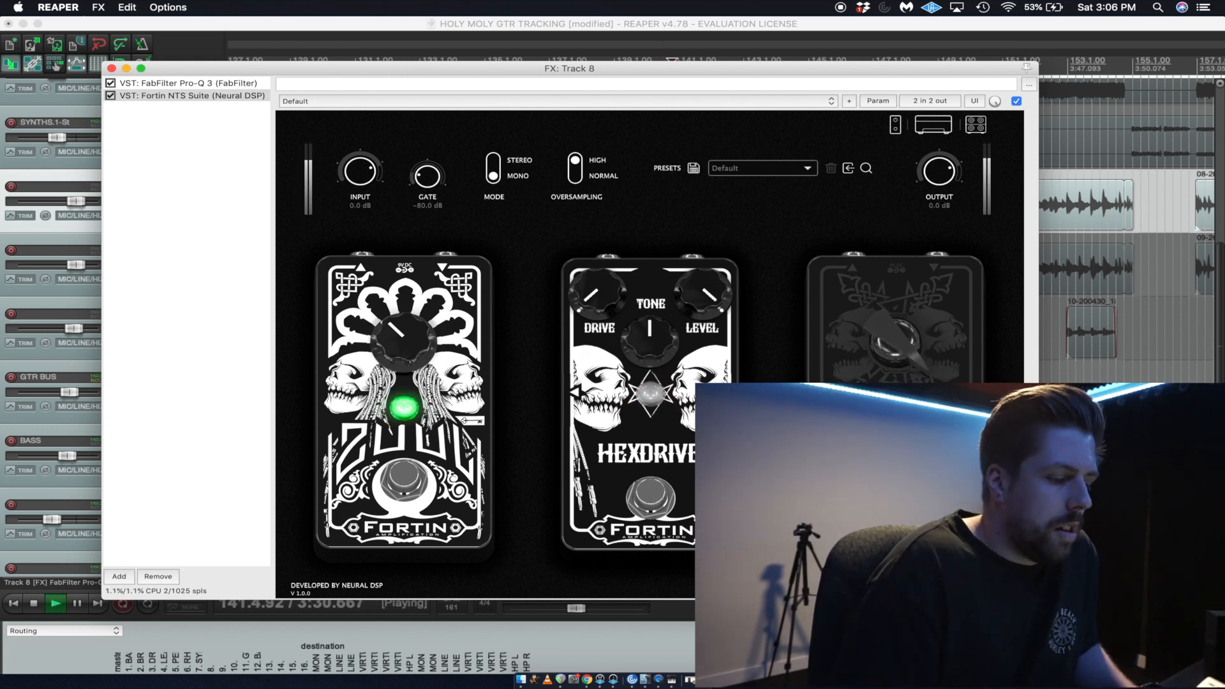
{"action": "key", "text": "space"}
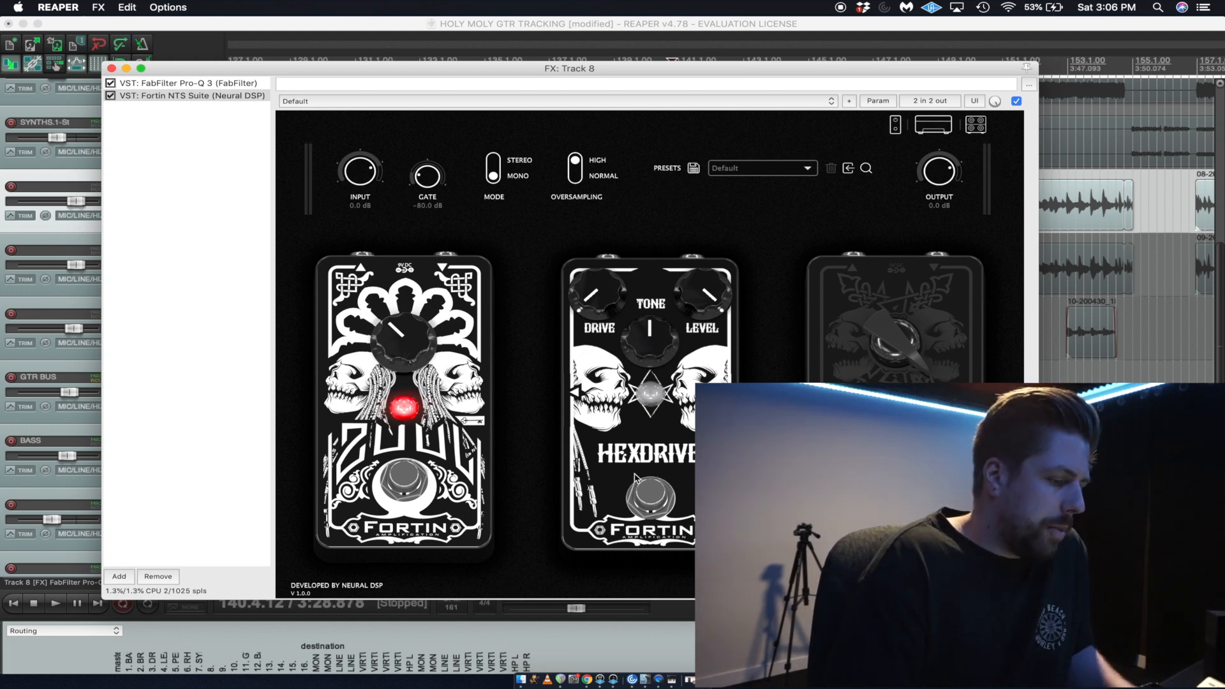
{"action": "left_click", "coordinate": [649, 496]}
{"action": "key", "text": "space"}
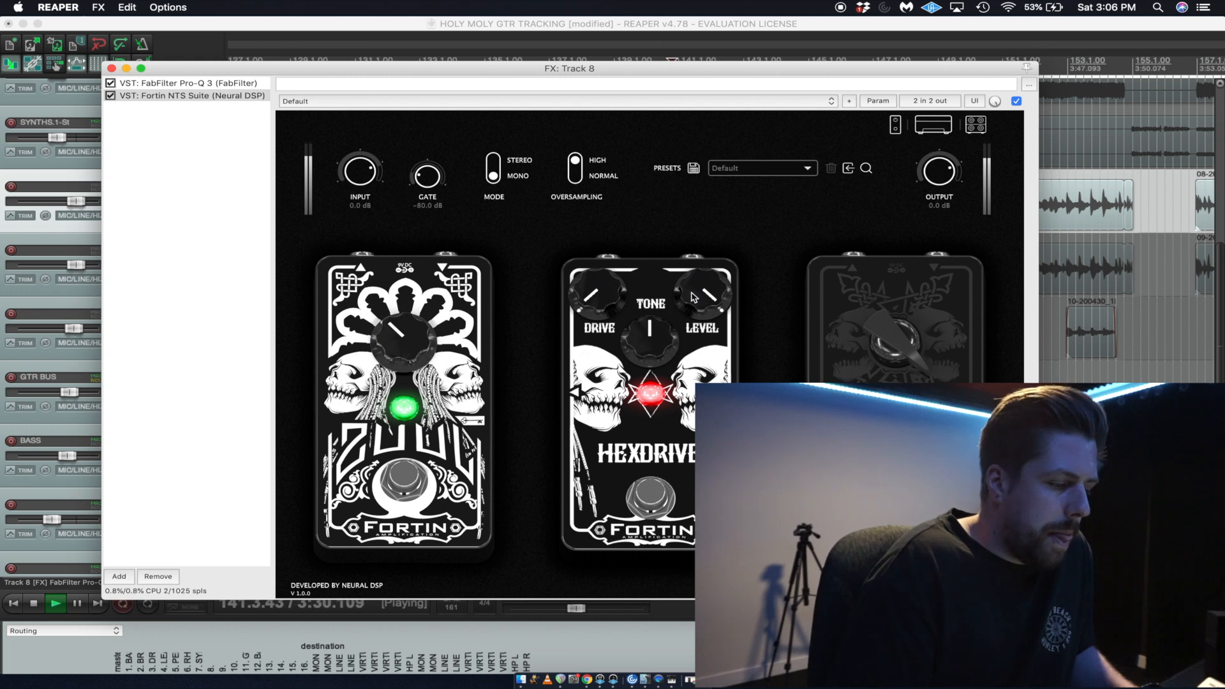
Adjust the Hexdrive's tone by ear to slightly above its centre setting and listen to the guitar again.
{"action": "left_click_drag", "start_coordinate": [642, 337], "coordinate": [607, 249]}
{"action": "left_click_drag", "start_coordinate": [598, 292], "coordinate": [632, 324]}
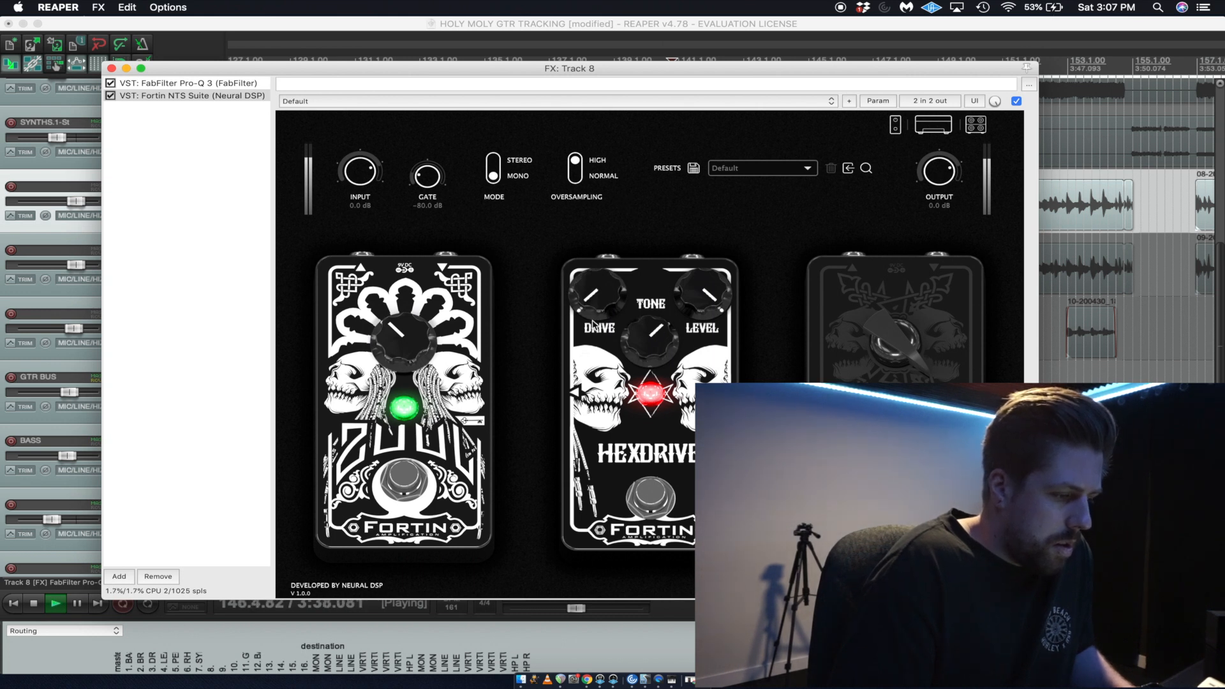
{"action": "key", "text": "space"}
{"action": "left_click_drag", "start_coordinate": [649, 335], "coordinate": [652, 378]}
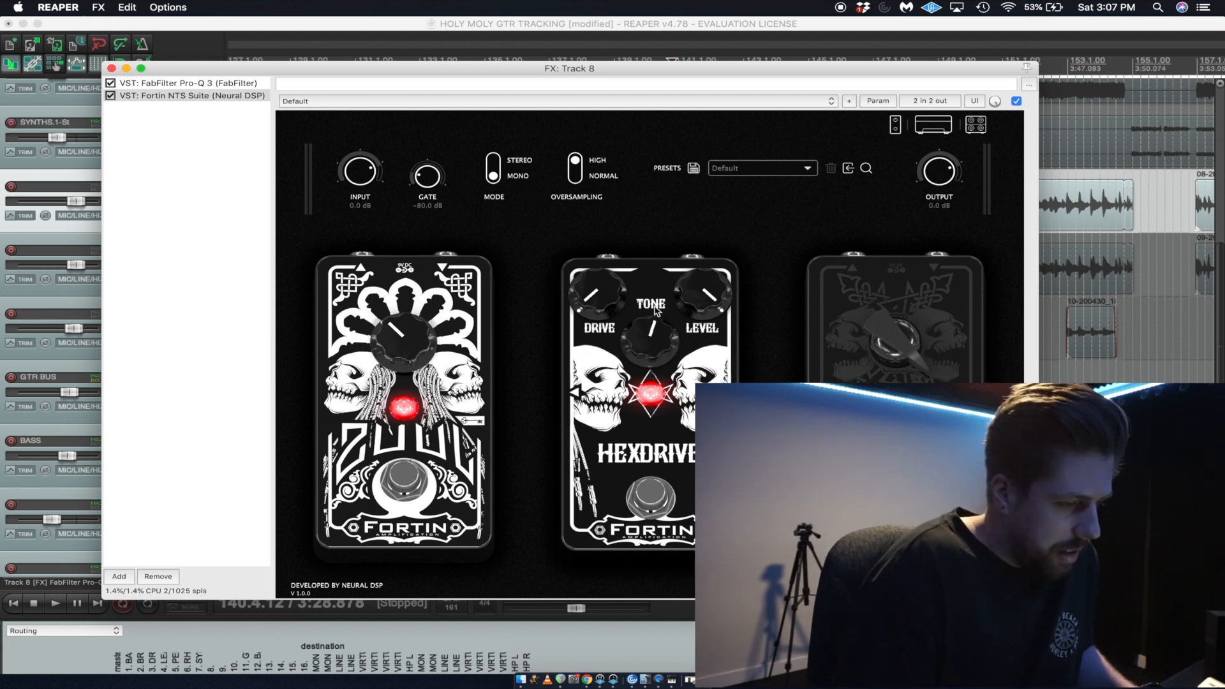
{"action": "key", "text": "space"}
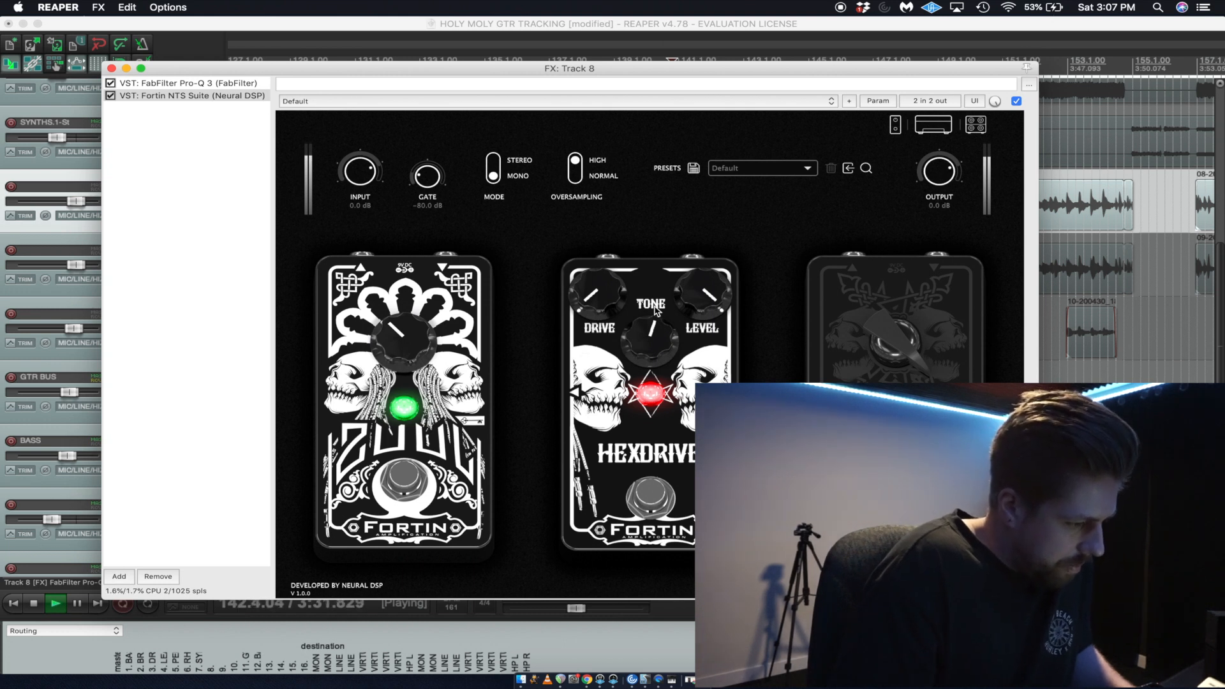
{"action": "key", "text": "space"}
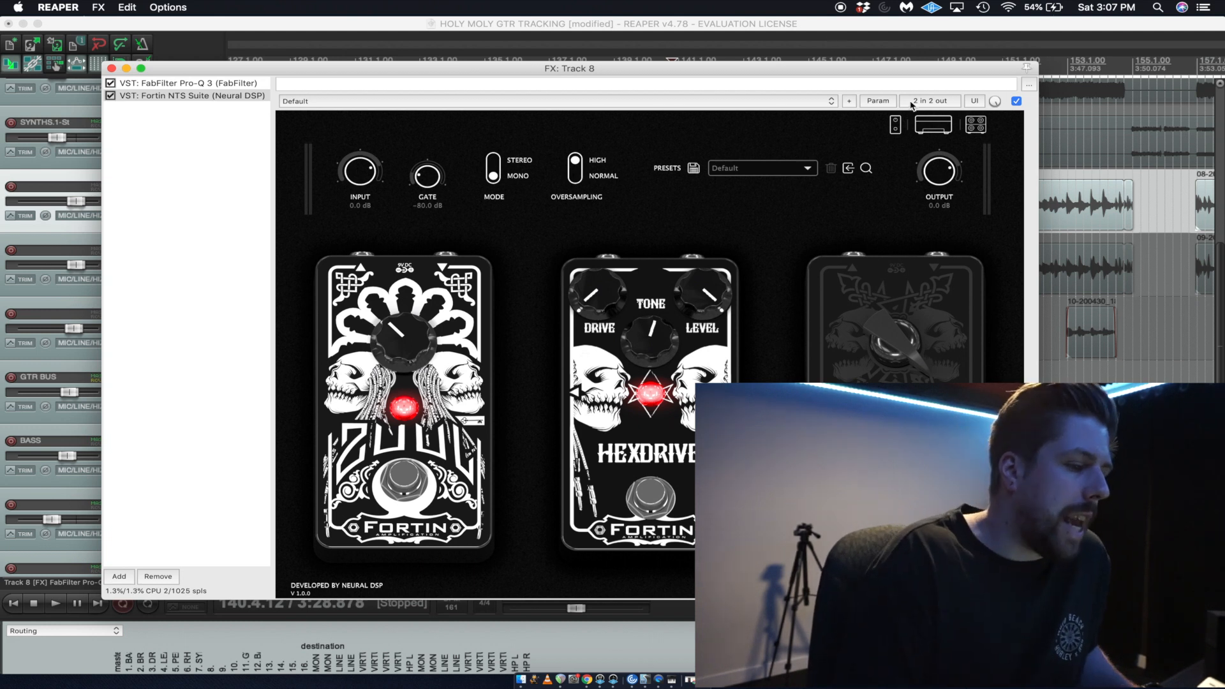
Show the amp head and listen briefly to the guitar through its default settings.
{"action": "left_click", "coordinate": [923, 125]}
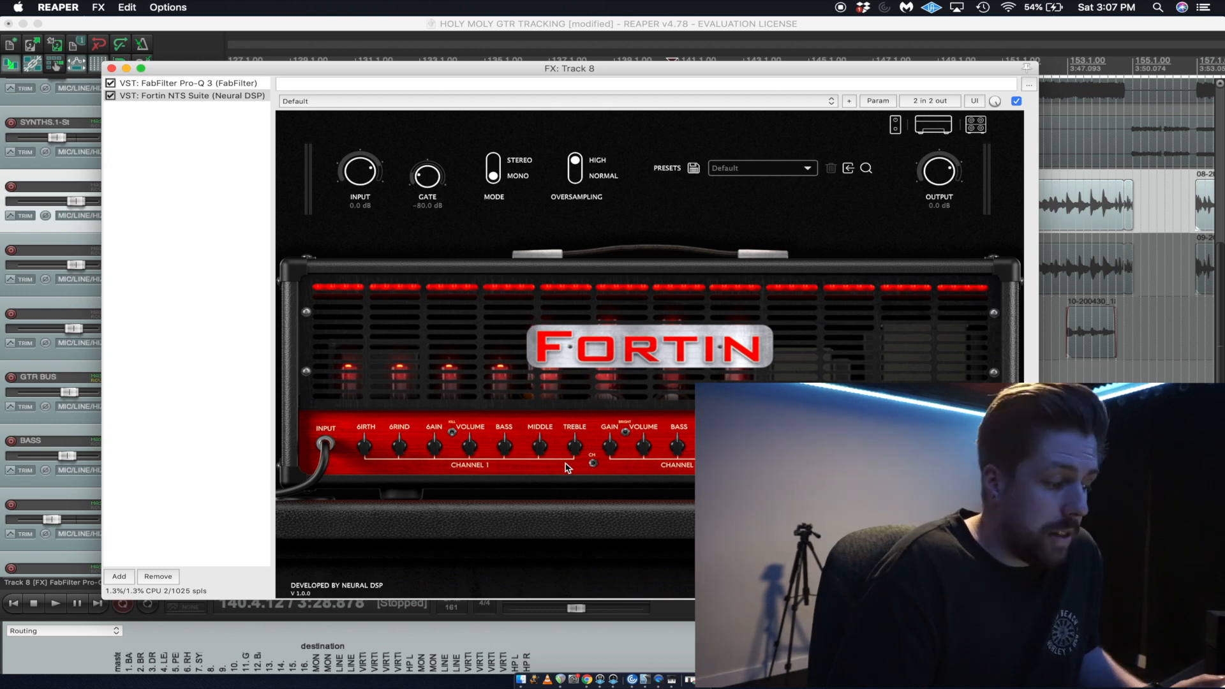
{"action": "key", "text": "space"}
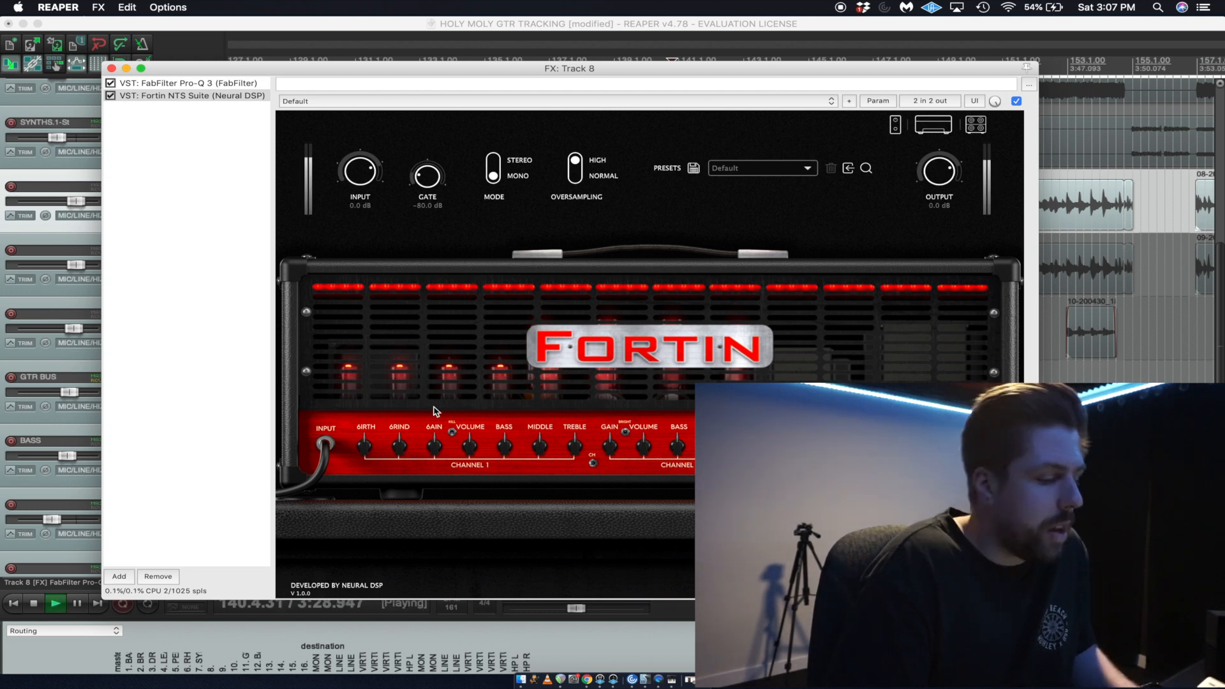
{"action": "key", "text": "space"}
Load the amp suite preset milk and audition the guitar through it.
{"action": "left_click", "coordinate": [775, 165]}
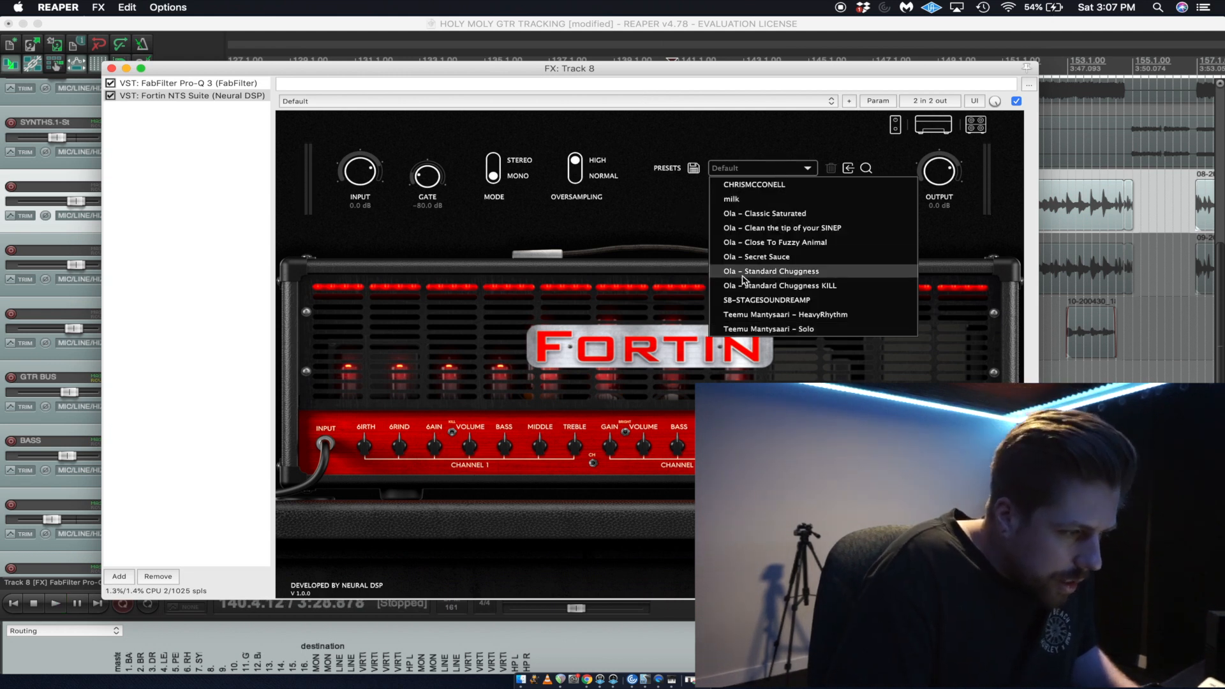
{"action": "left_click", "coordinate": [748, 200]}
{"action": "key", "text": "space"}
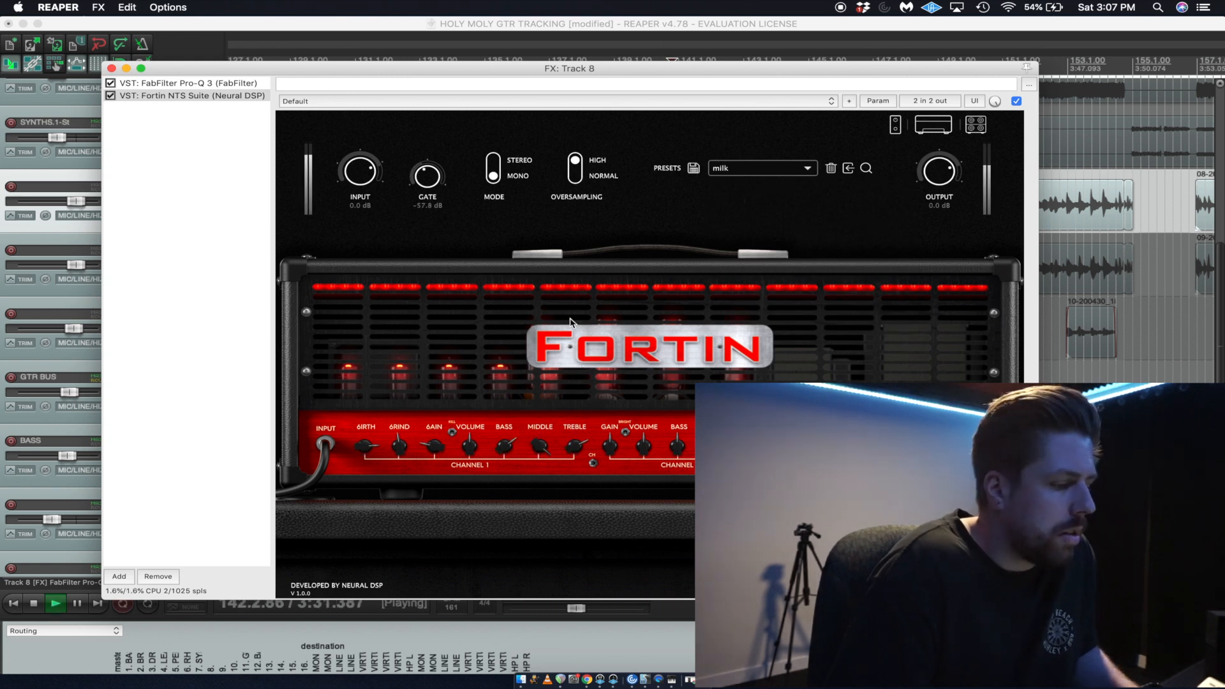
{"action": "key", "text": "space"}
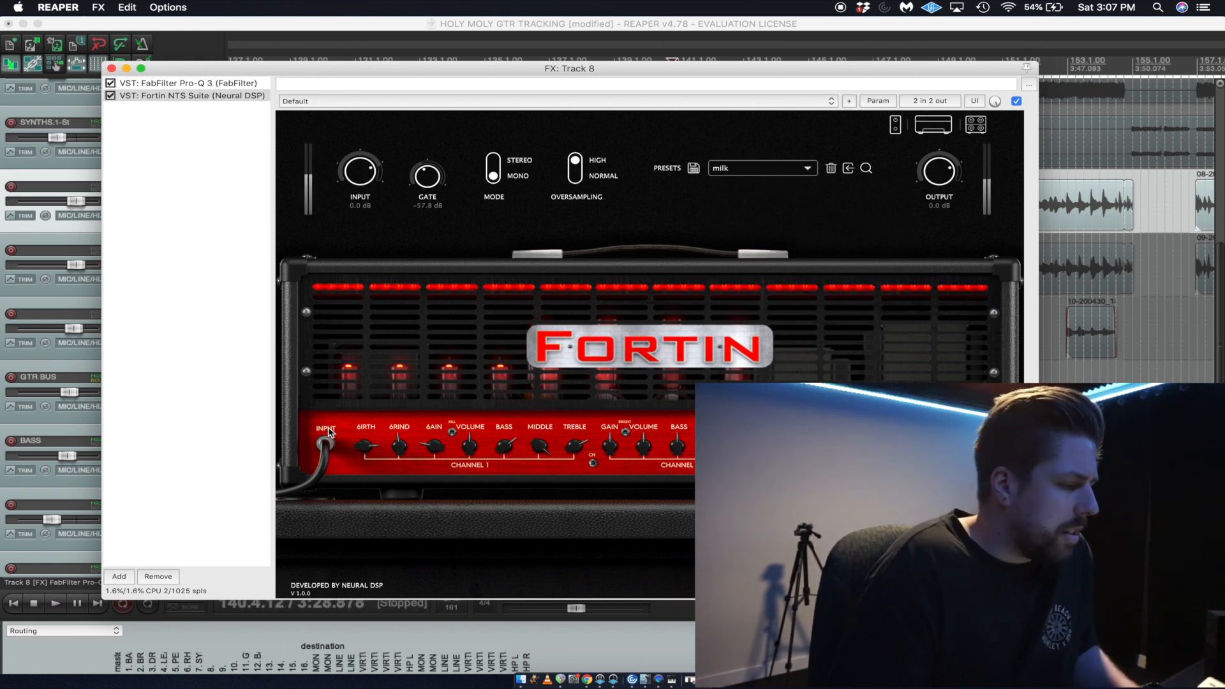
Load the preset Ola – Secret Sauce and listen to the guitar through it, checking its cabinet and amp head settings.
{"action": "left_click", "coordinate": [766, 180]}
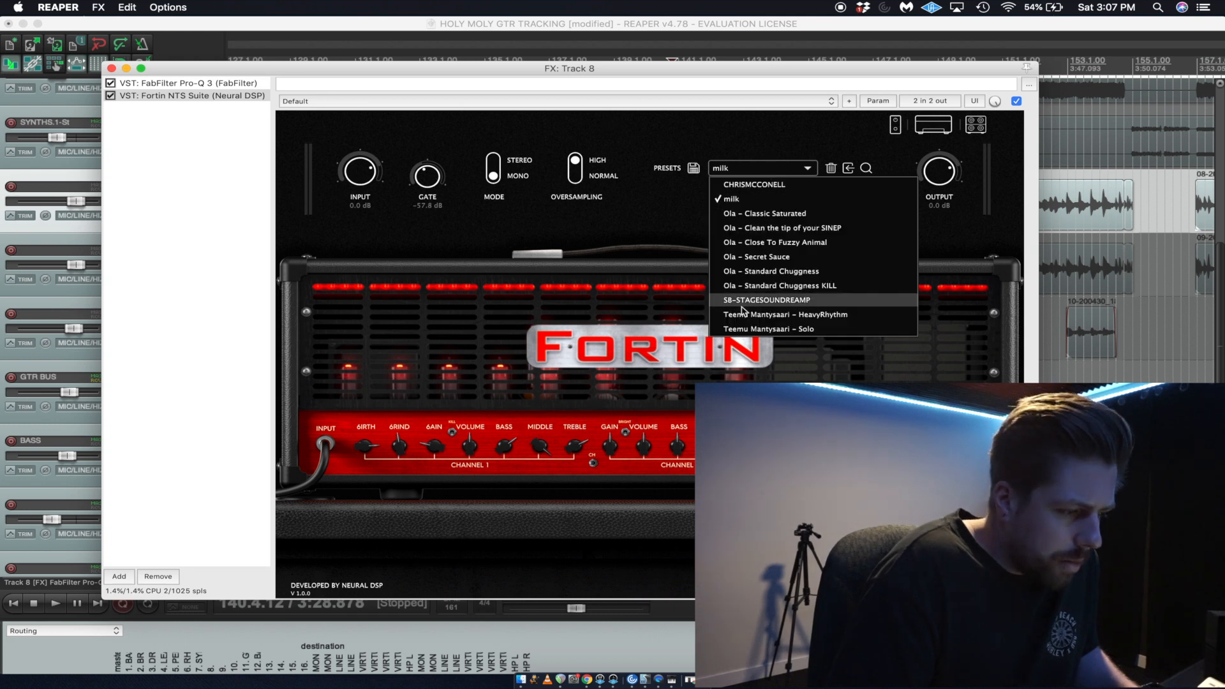
{"action": "left_click", "coordinate": [751, 260]}
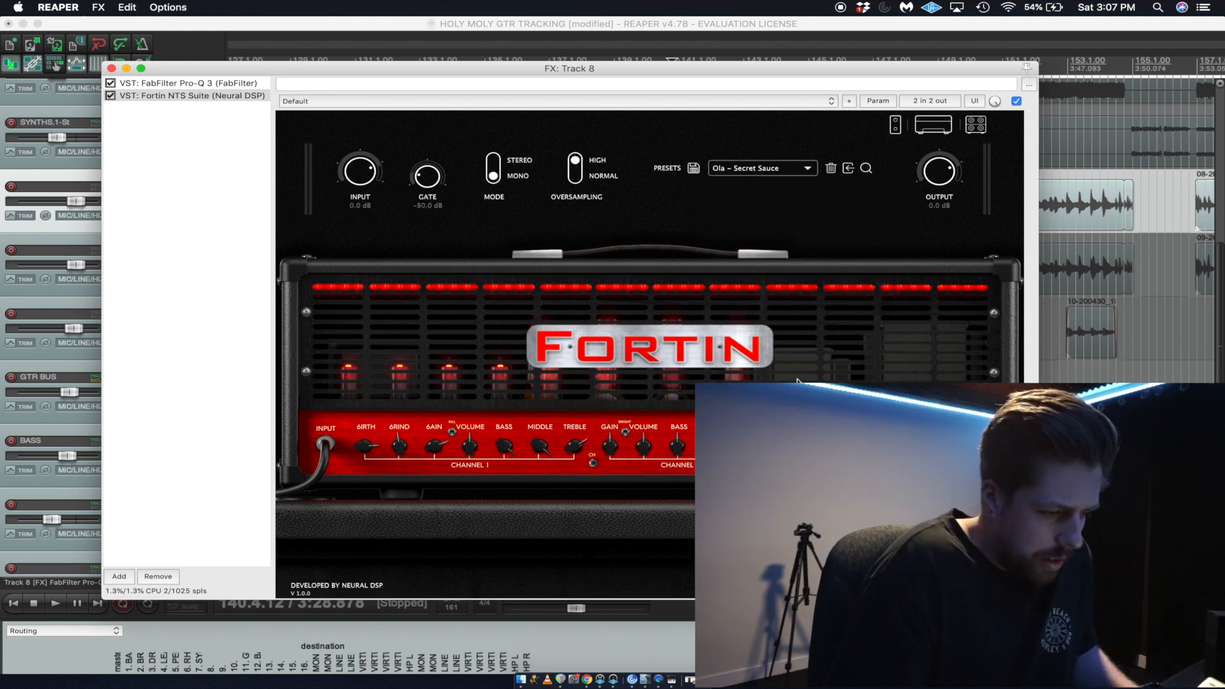
{"action": "key", "text": "space"}
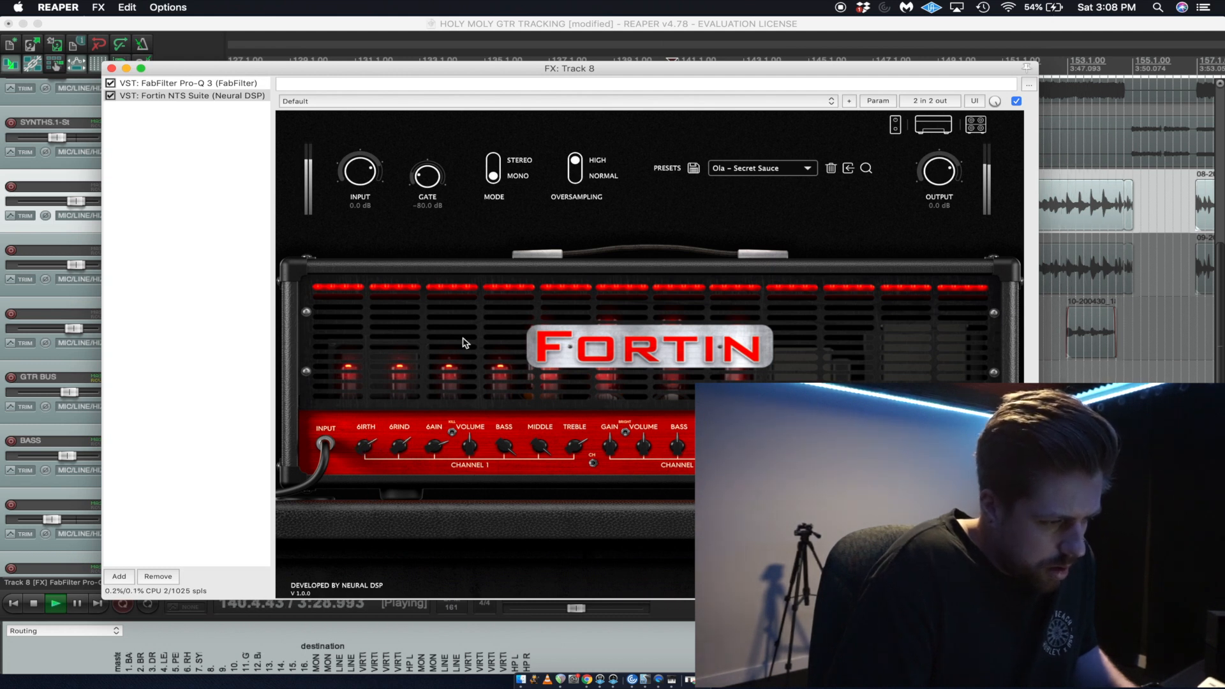
{"action": "left_click", "coordinate": [976, 125]}
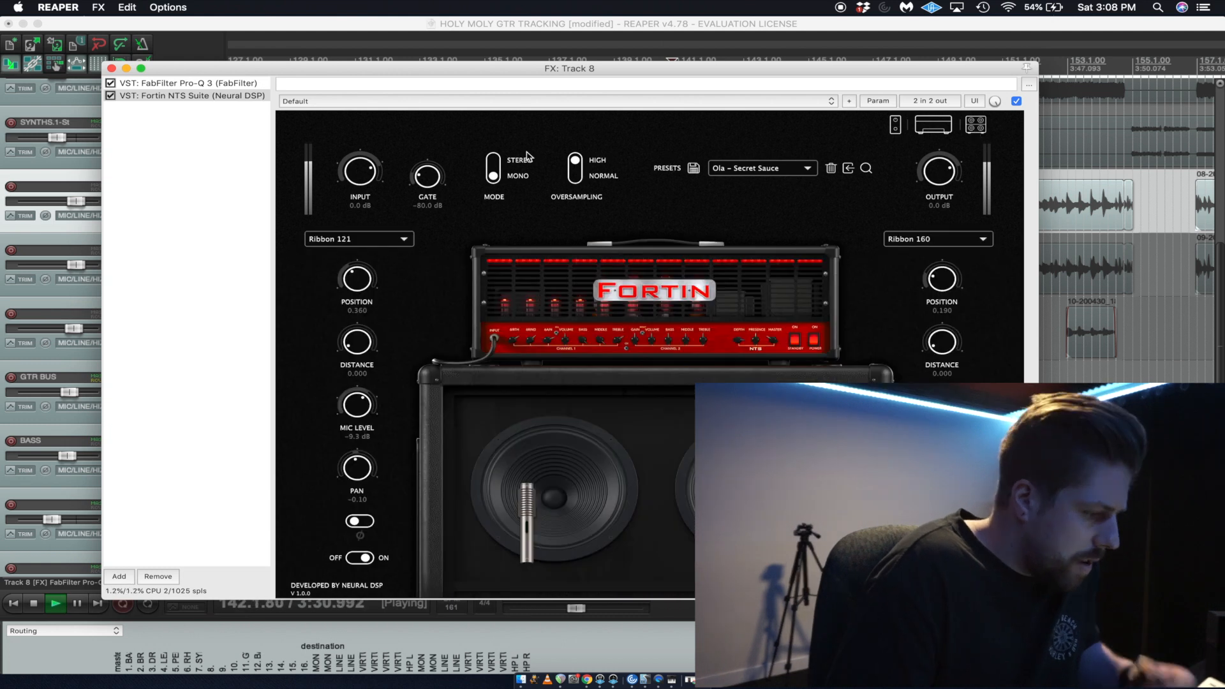
{"action": "left_click", "coordinate": [930, 124]}
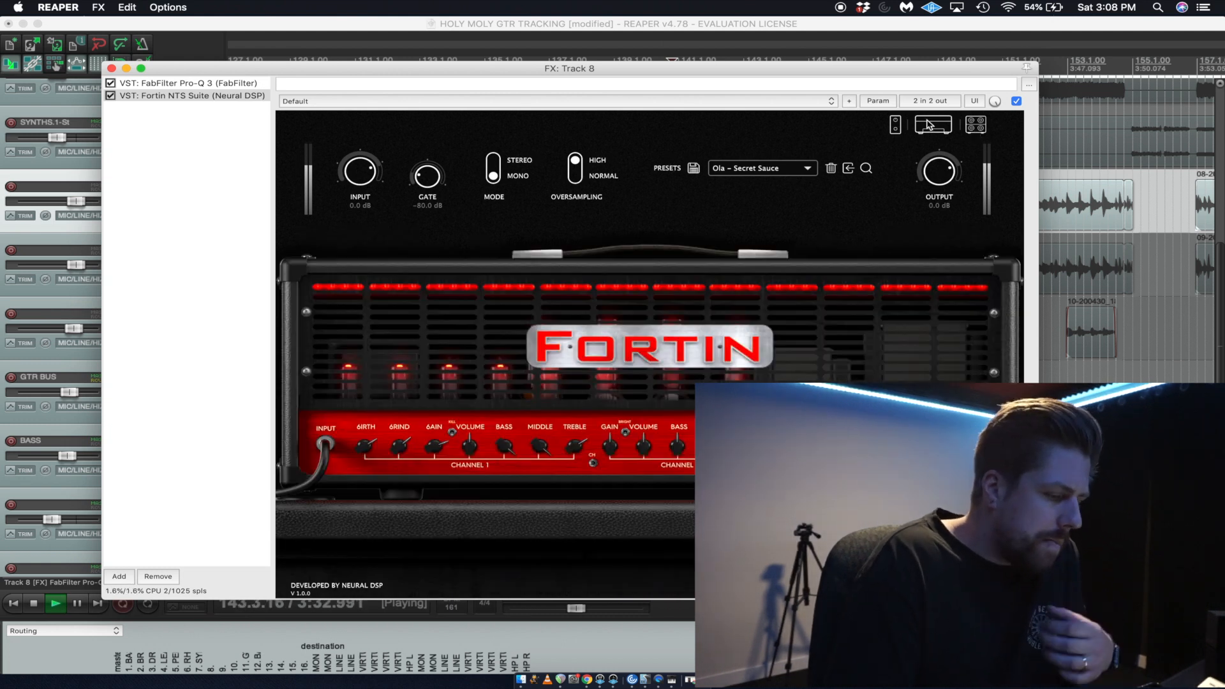
{"action": "key", "text": "space"}
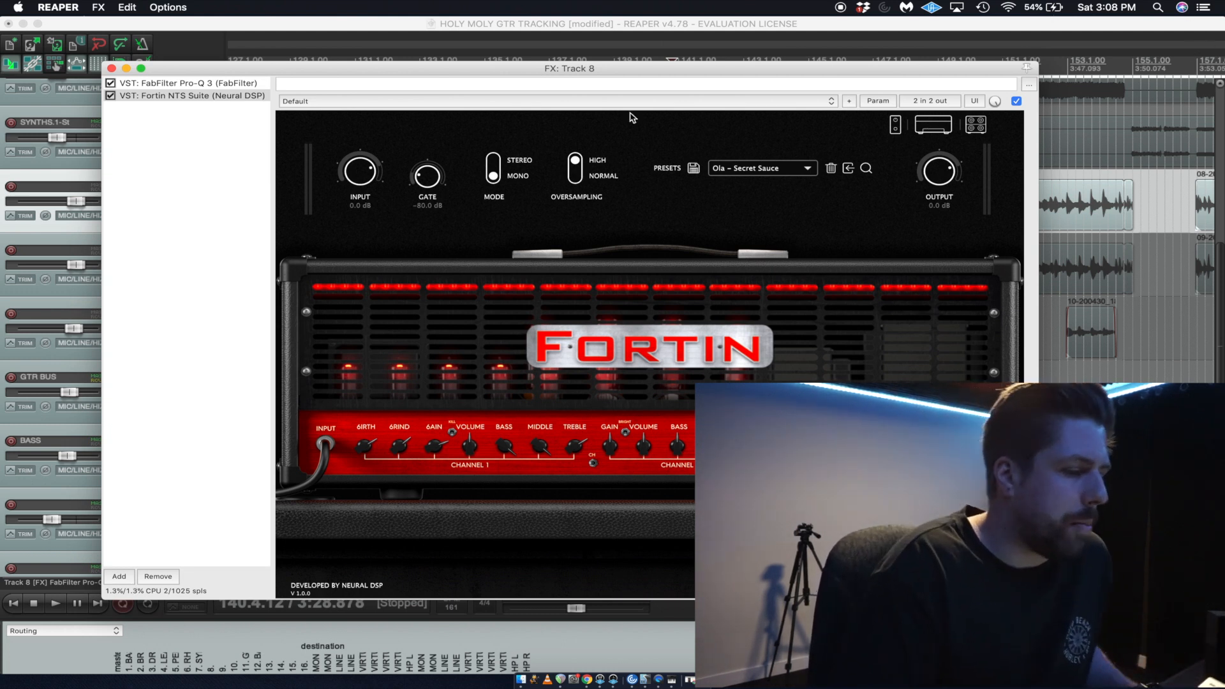
{"action": "key", "text": "space"}
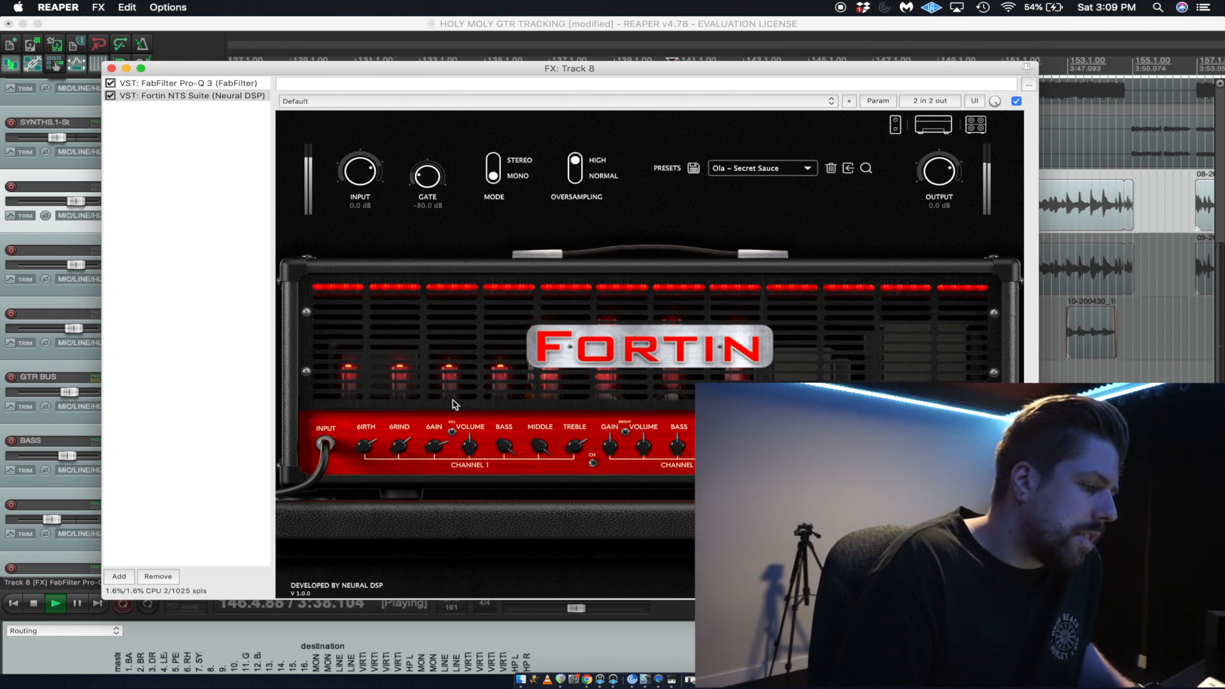
{"action": "key", "text": "space"}
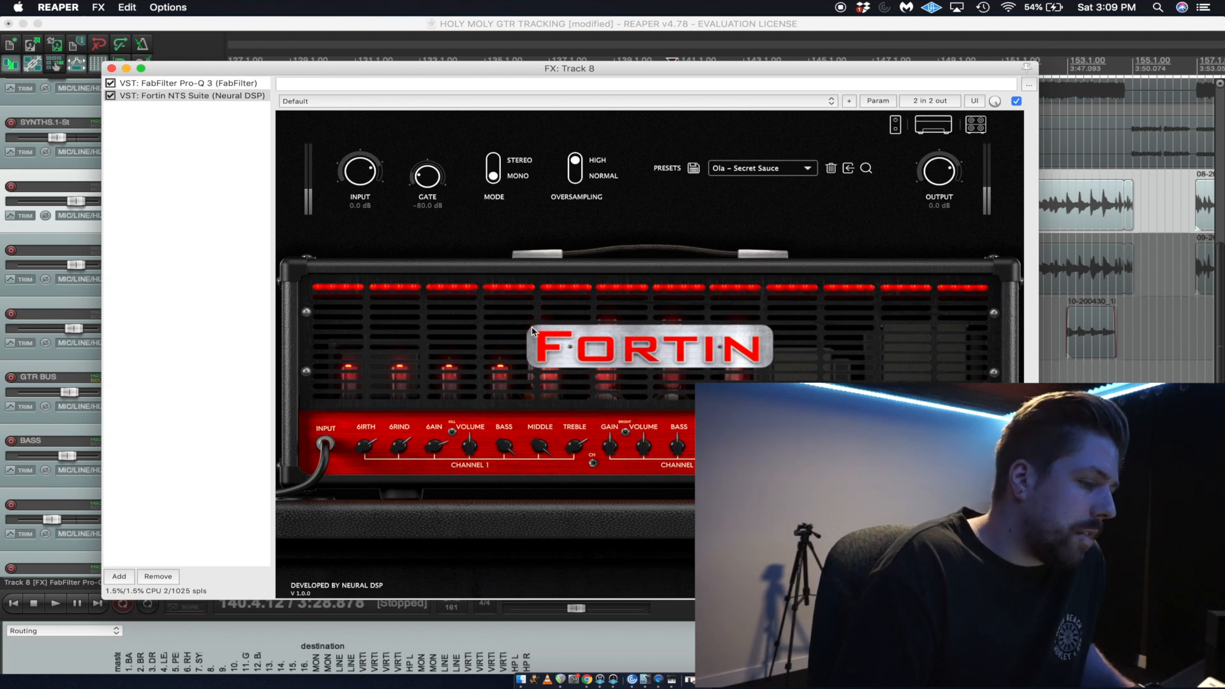
Show the cabinet, change its Ribbon 121 microphone to Dynamic 57 and audition the guitar.
{"action": "left_click", "coordinate": [976, 124]}
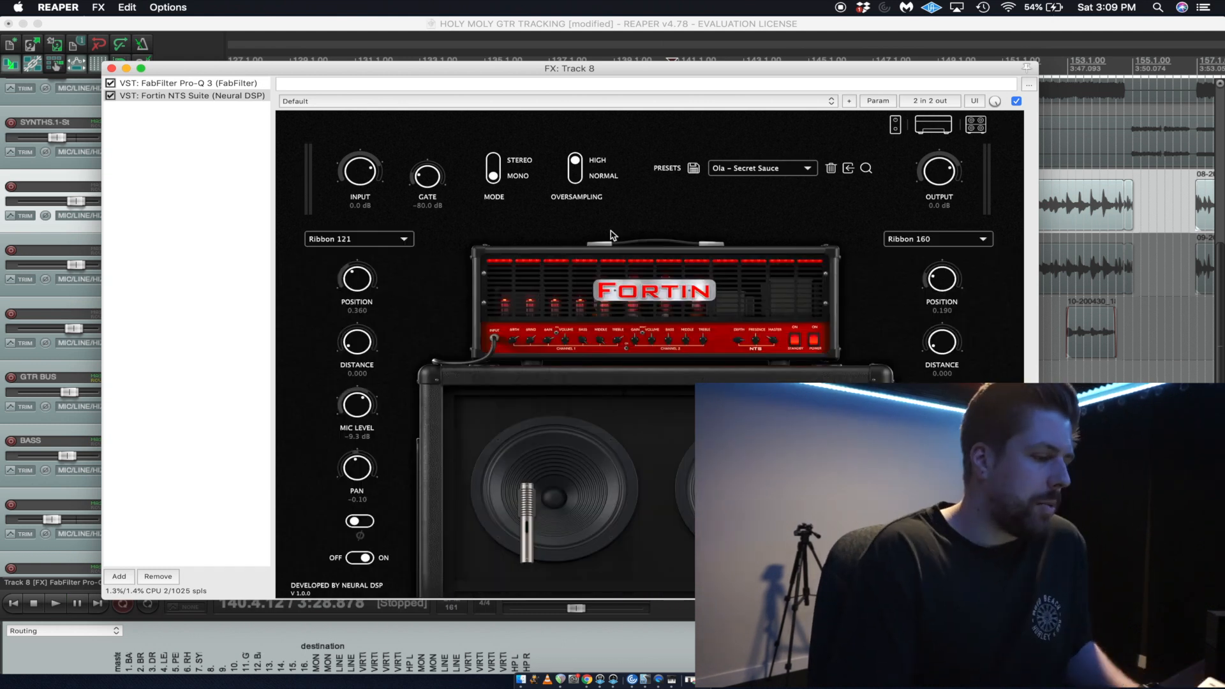
{"action": "left_click", "coordinate": [401, 238]}
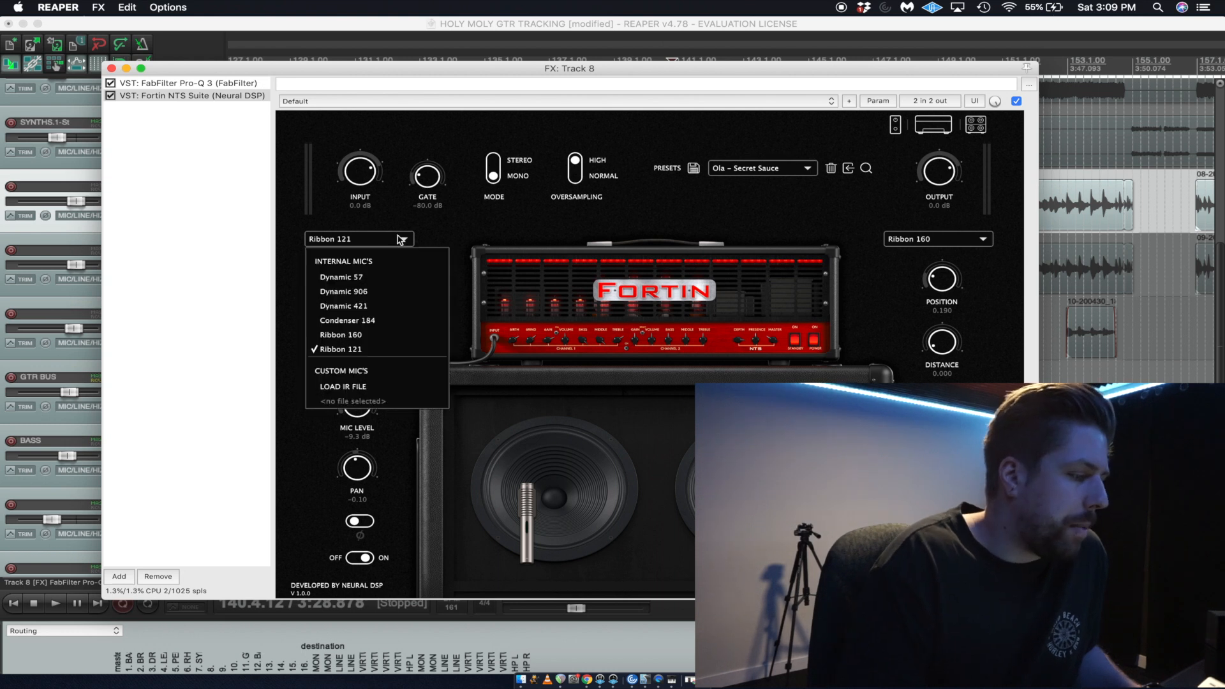
{"action": "left_click", "coordinate": [374, 277]}
{"action": "key", "text": "space"}
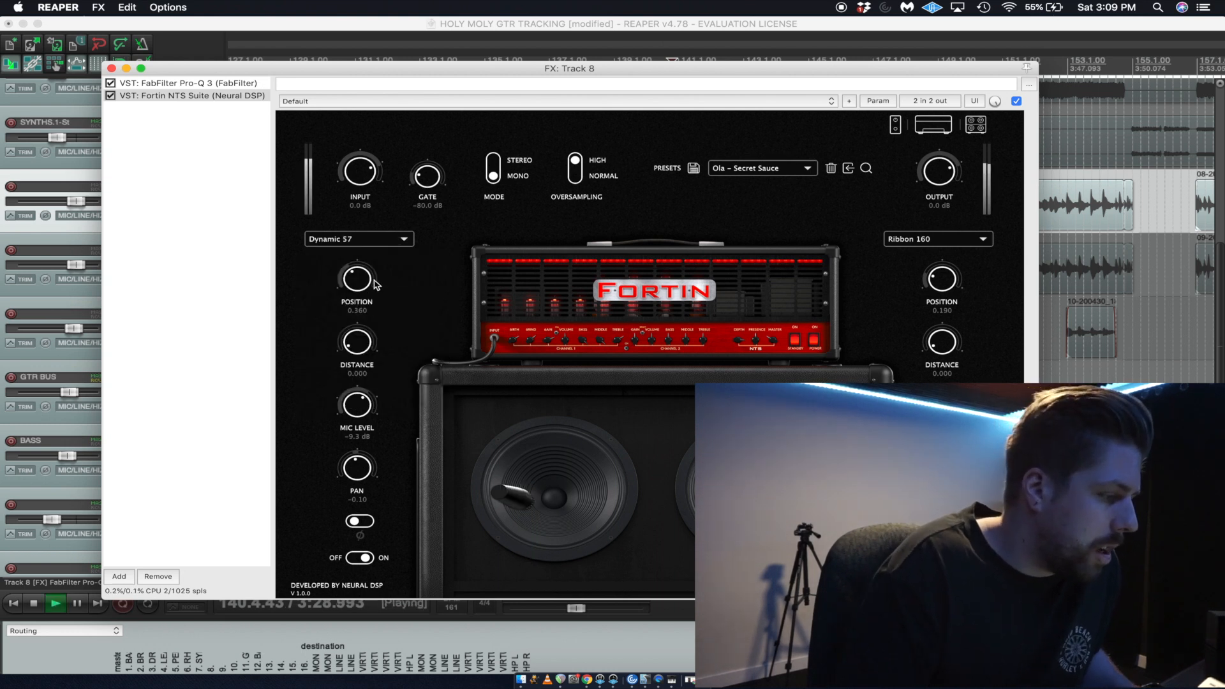
{"action": "left_click", "coordinate": [394, 242]}
{"action": "key", "text": "space"}
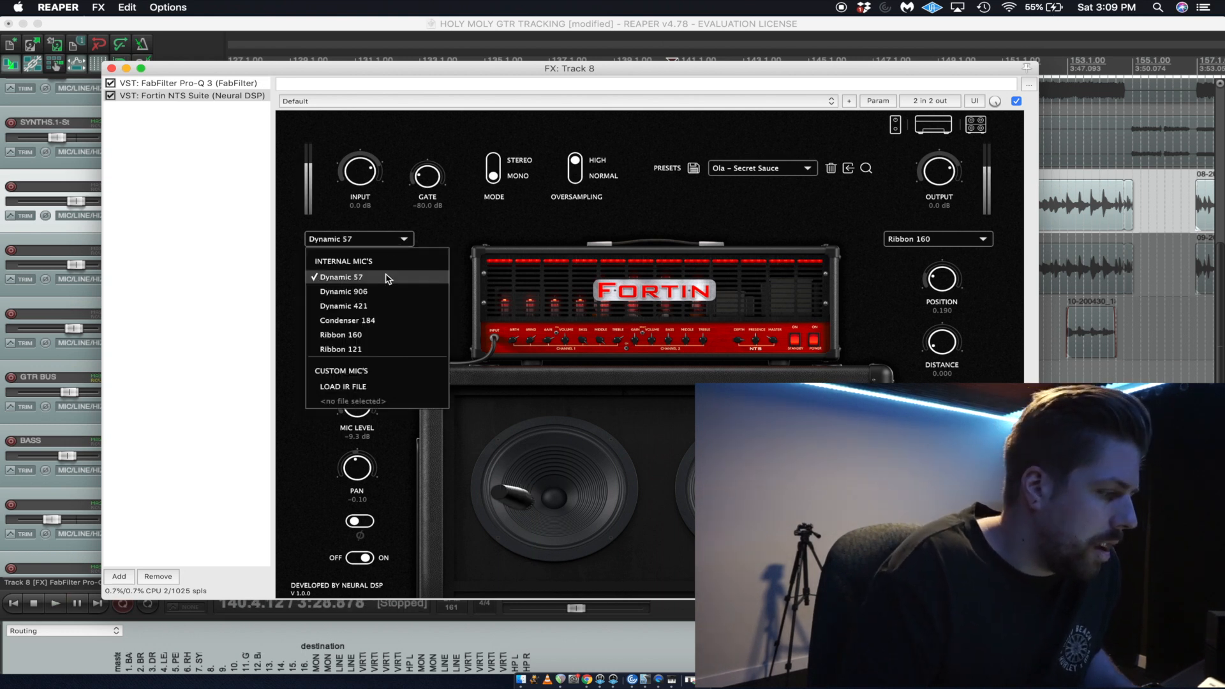
Audition Dynamic 906, Dynamic 421 and Condenser 184 as the first cabinet microphone, and return it to Dynamic 57.
{"action": "left_click", "coordinate": [403, 237]}
{"action": "left_click", "coordinate": [403, 242]}
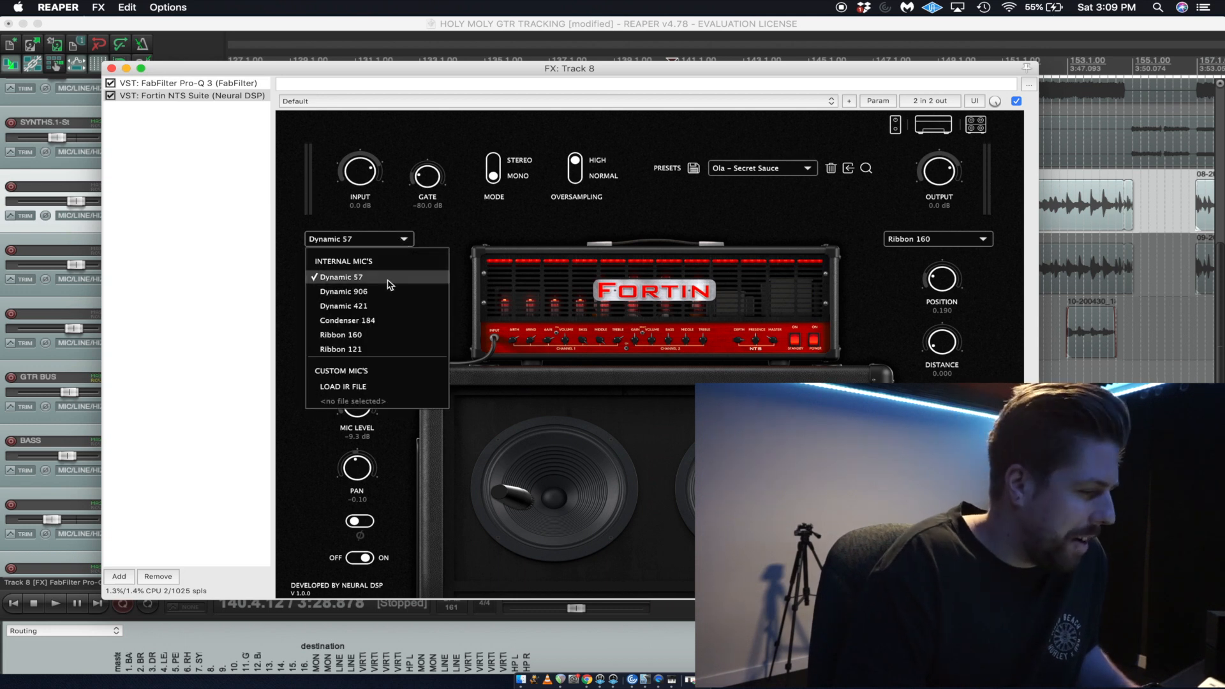
{"action": "left_click", "coordinate": [386, 291]}
{"action": "key", "text": "space"}
{"action": "left_click", "coordinate": [404, 241]}
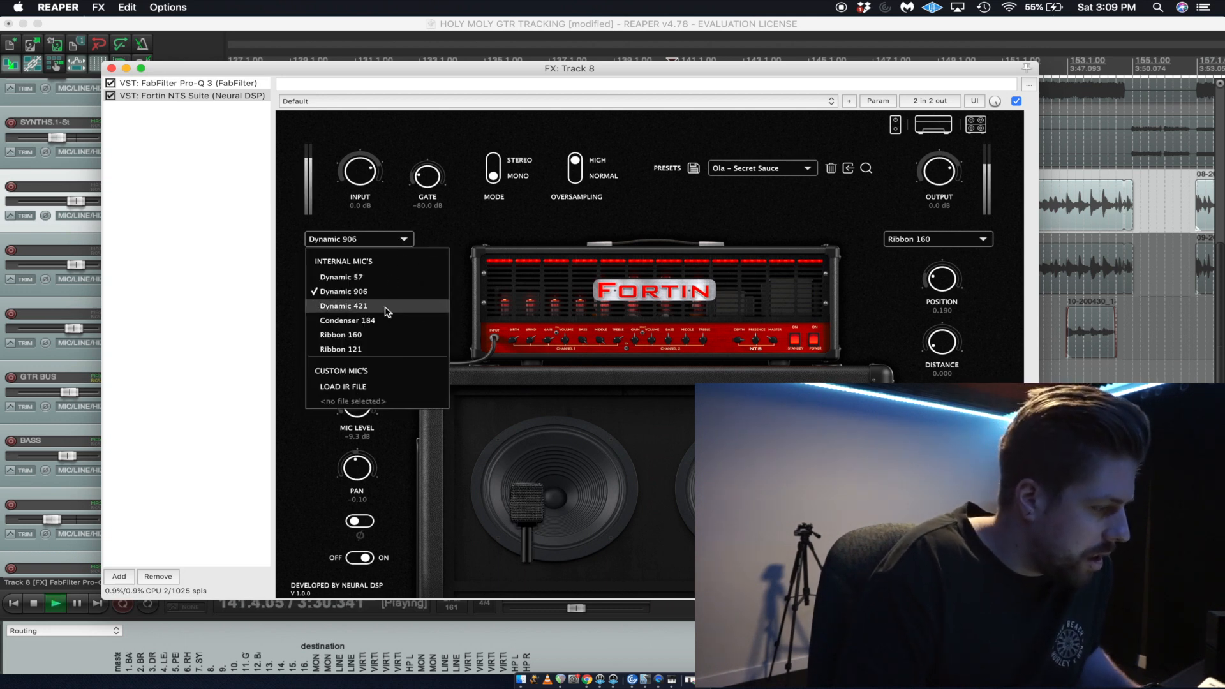
{"action": "left_click", "coordinate": [384, 306]}
{"action": "left_click", "coordinate": [394, 242]}
{"action": "left_click", "coordinate": [376, 321]}
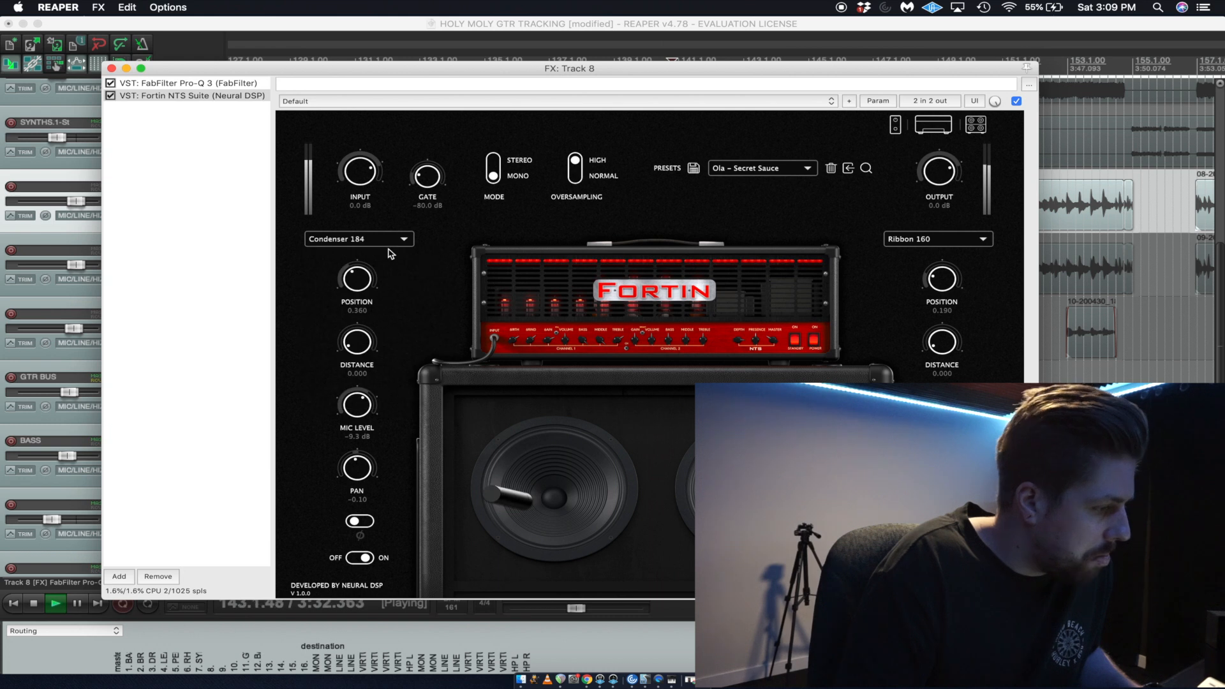
{"action": "left_click", "coordinate": [393, 242]}
{"action": "left_click", "coordinate": [386, 278]}
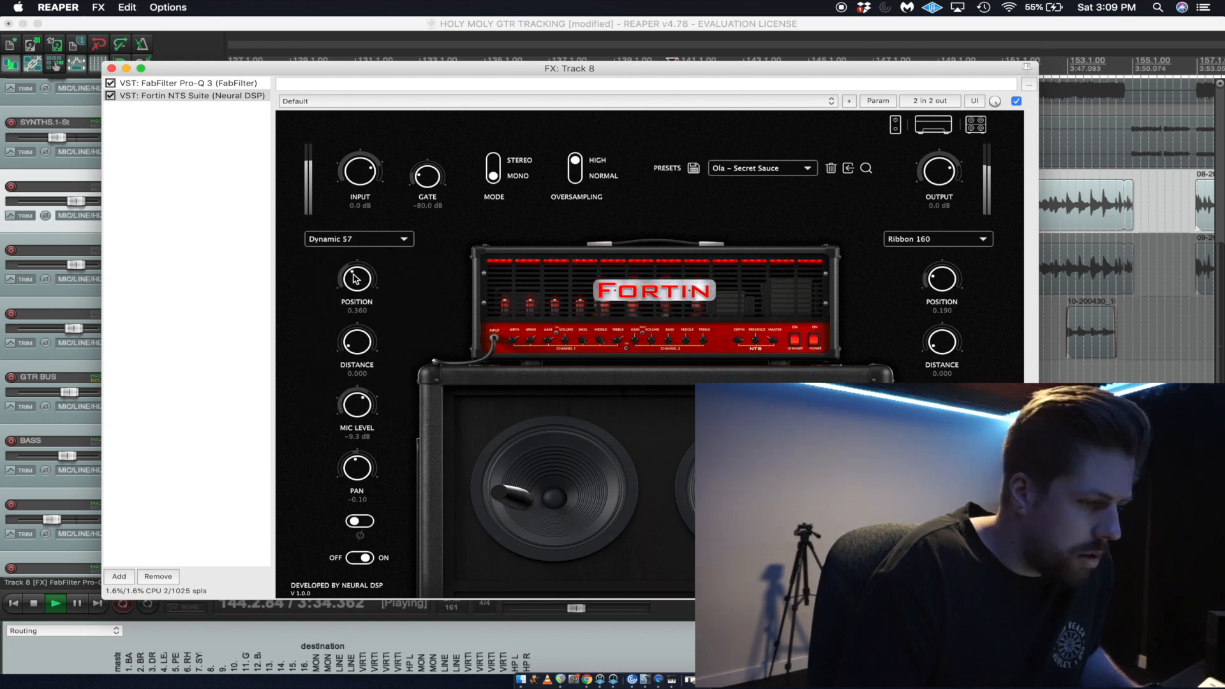
Compare Dynamic 57 and Dynamic 906 as the second cabinet microphone while the guitar plays.
{"action": "left_click", "coordinate": [935, 240]}
{"action": "left_click", "coordinate": [933, 281]}
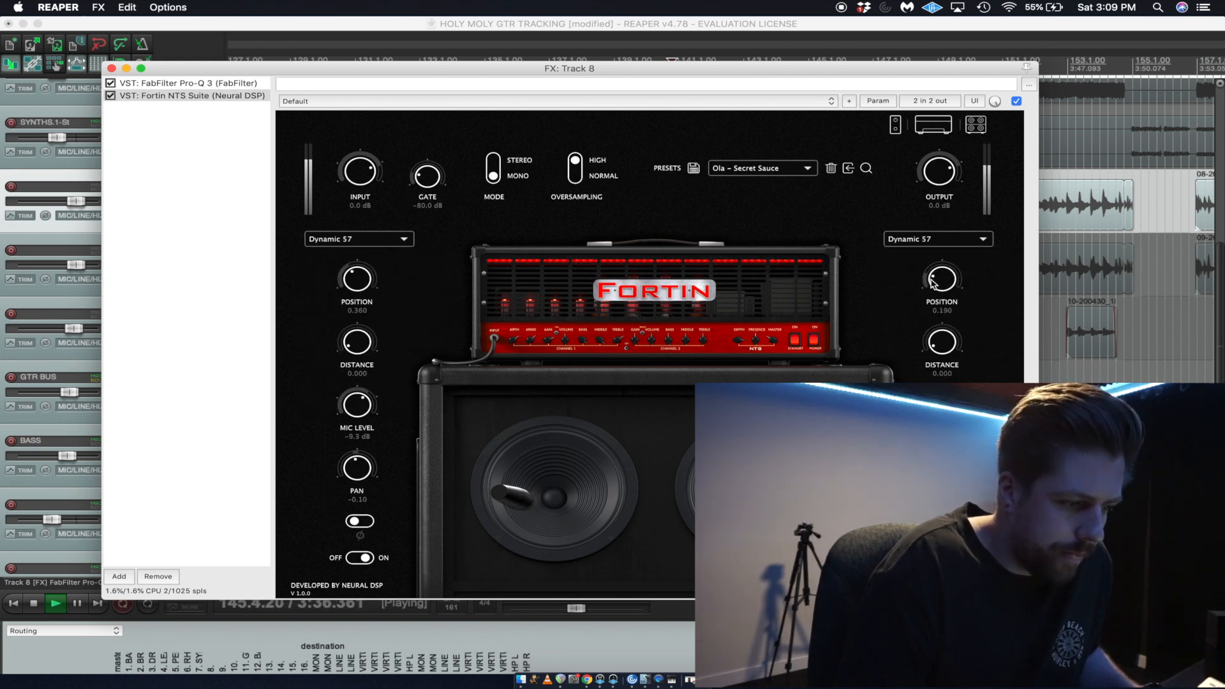
{"action": "left_click", "coordinate": [949, 241]}
{"action": "left_click", "coordinate": [939, 291]}
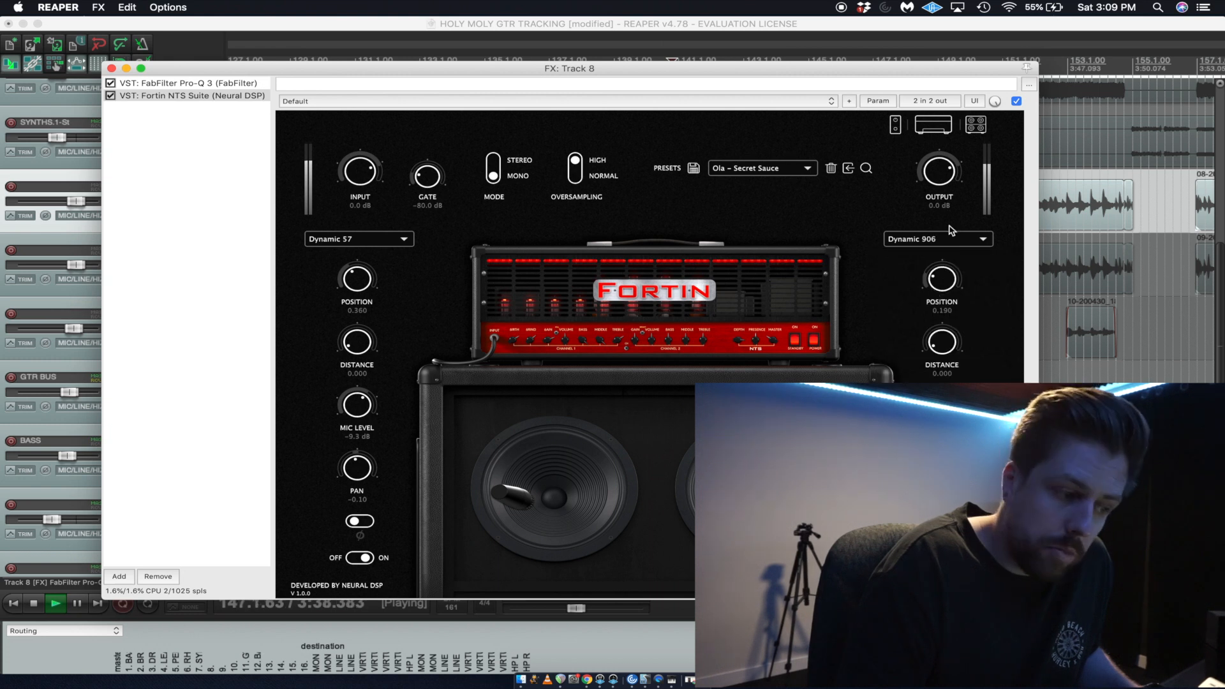
{"action": "left_click", "coordinate": [947, 242]}
{"action": "left_click", "coordinate": [941, 279]}
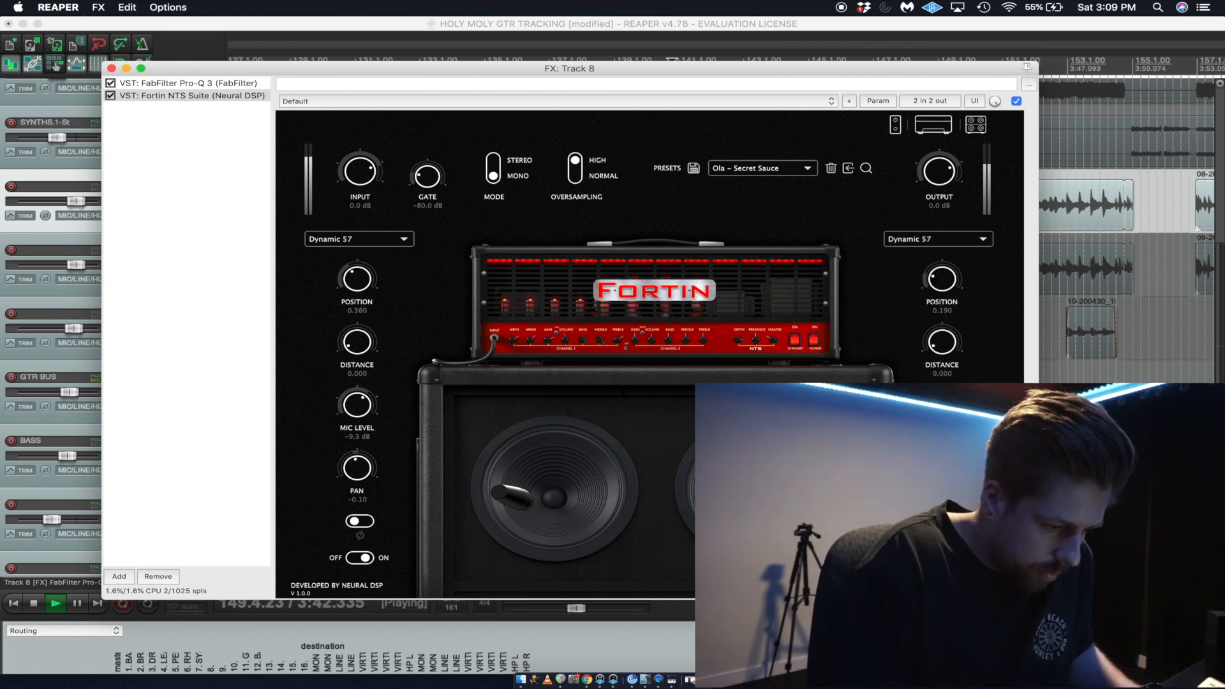
Audition Ribbon 160, Ribbon 121 and Condenser 184 as the second cabinet microphone, and set it to Dynamic 421.
{"action": "left_click", "coordinate": [981, 241]}
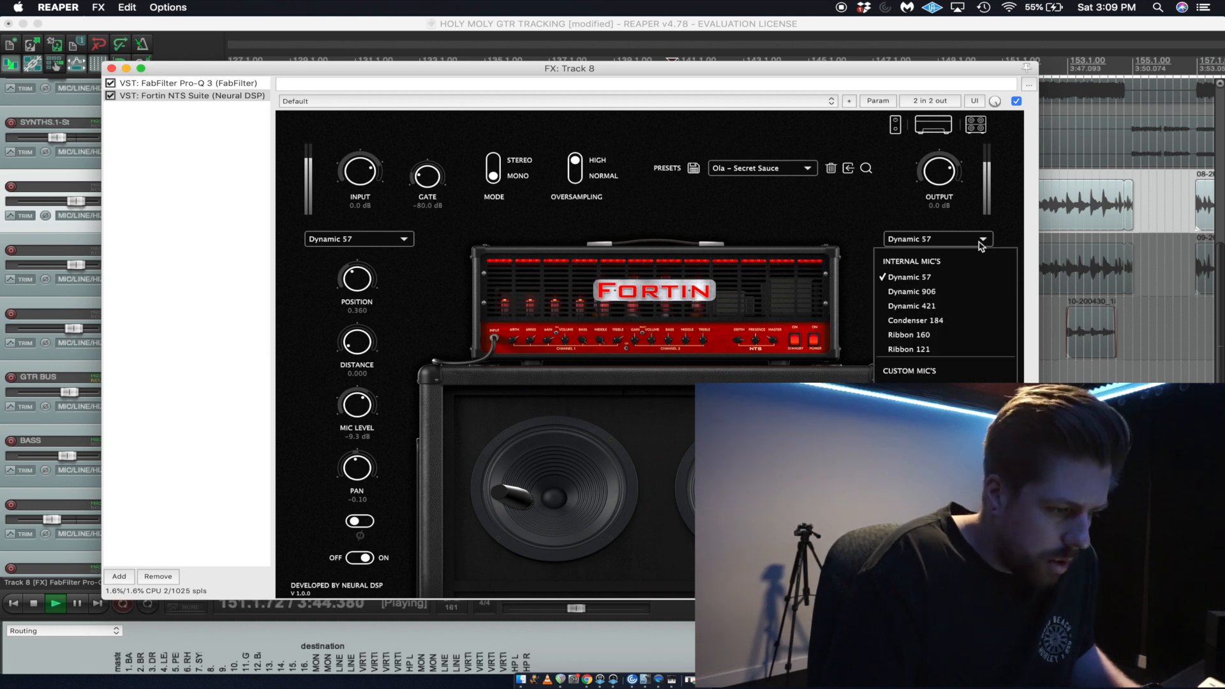
{"action": "left_click", "coordinate": [949, 337]}
{"action": "left_click", "coordinate": [948, 239]}
{"action": "left_click", "coordinate": [949, 349]}
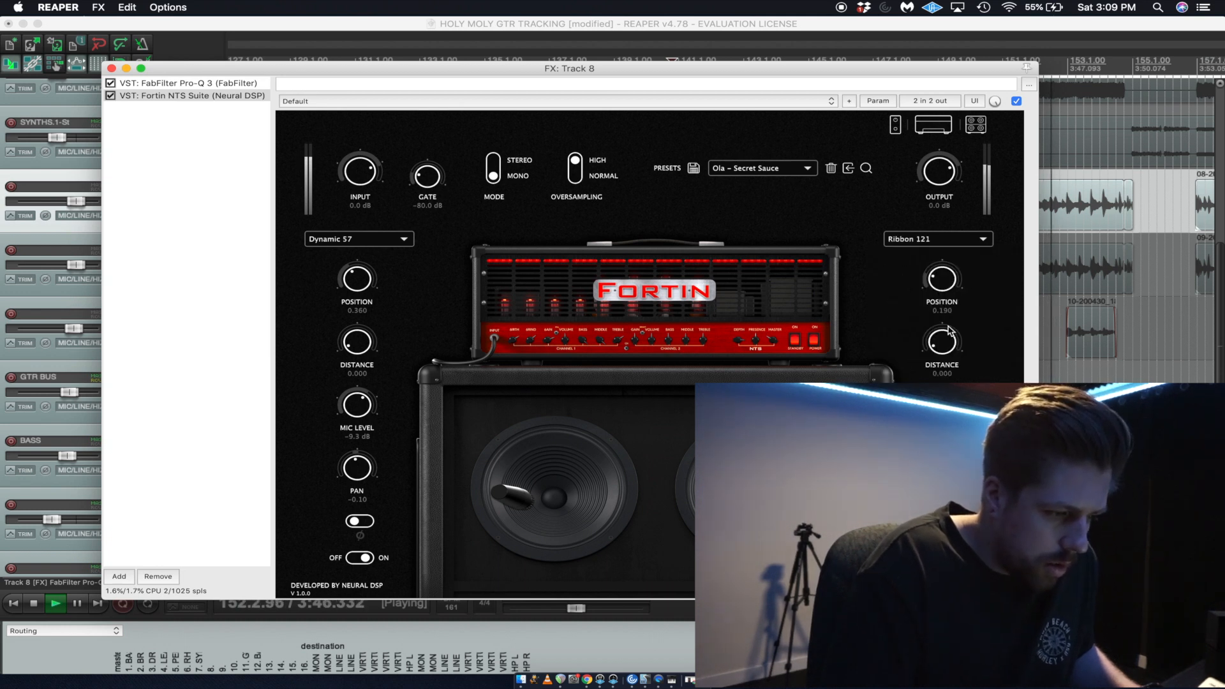
{"action": "left_click", "coordinate": [951, 239]}
{"action": "left_click", "coordinate": [949, 323]}
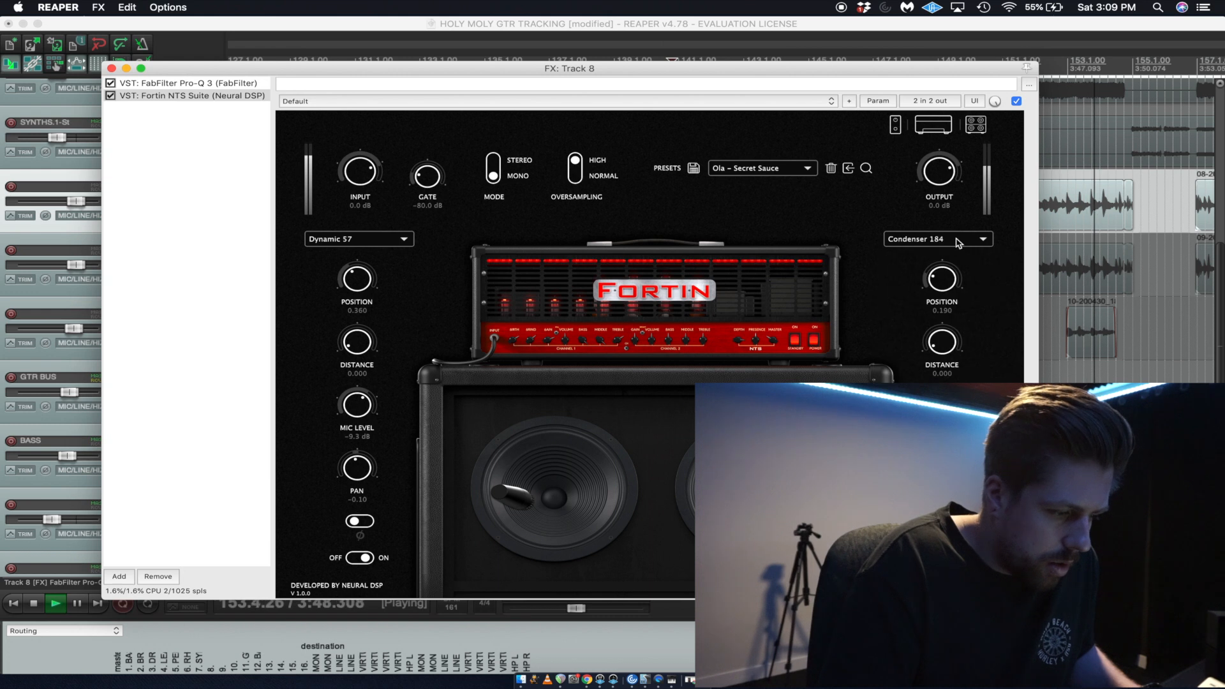
{"action": "left_click", "coordinate": [957, 241]}
{"action": "left_click", "coordinate": [943, 299]}
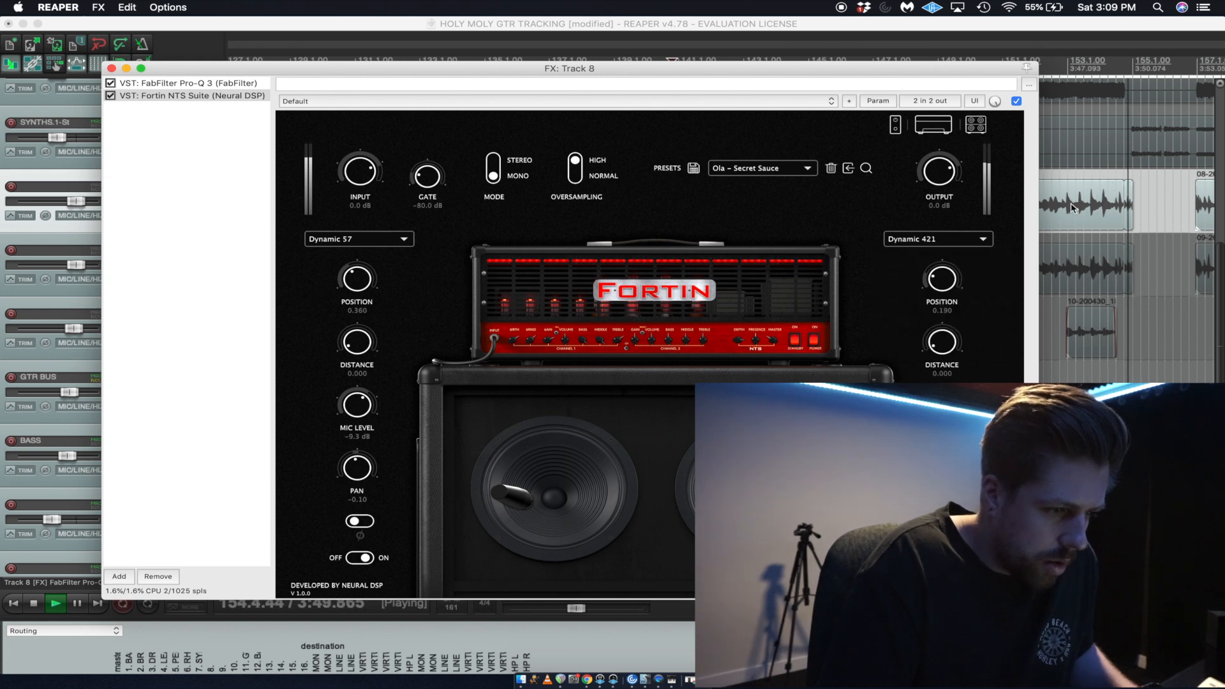
Try Dynamic 906 as the second cabinet microphone and raise the first microphone's level to -2.5 dB.
{"action": "left_click", "coordinate": [941, 238]}
{"action": "left_click", "coordinate": [933, 294]}
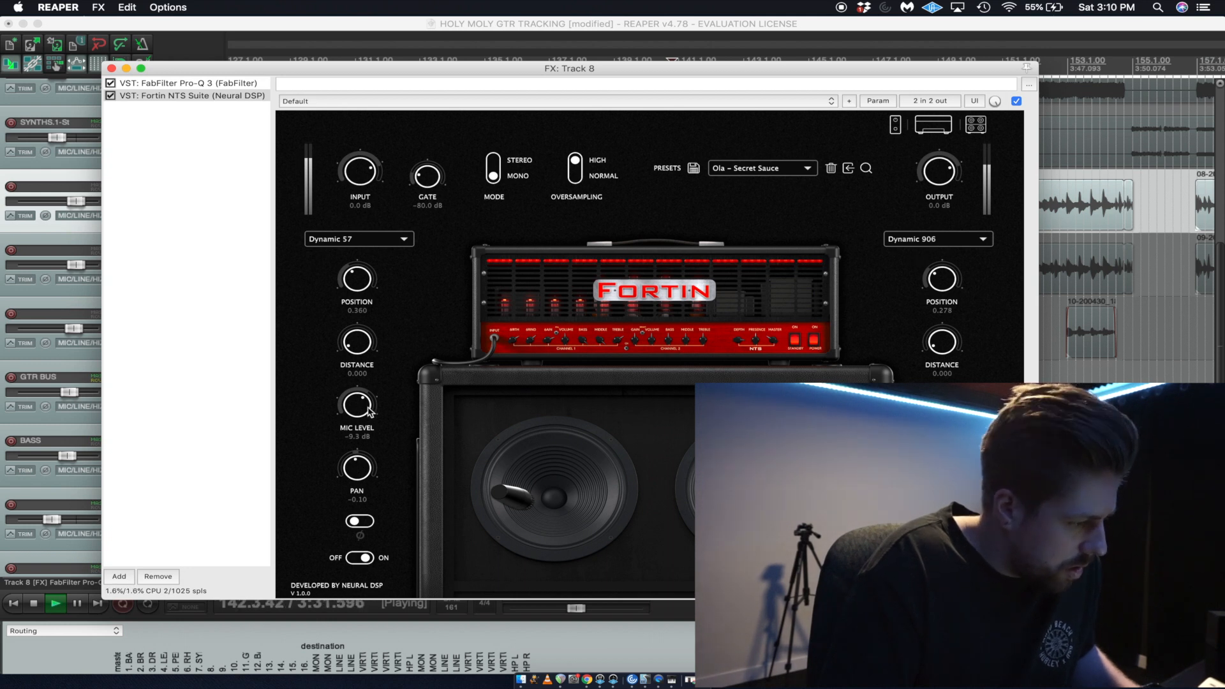
{"action": "left_click_drag", "start_coordinate": [353, 410], "coordinate": [353, 390]}
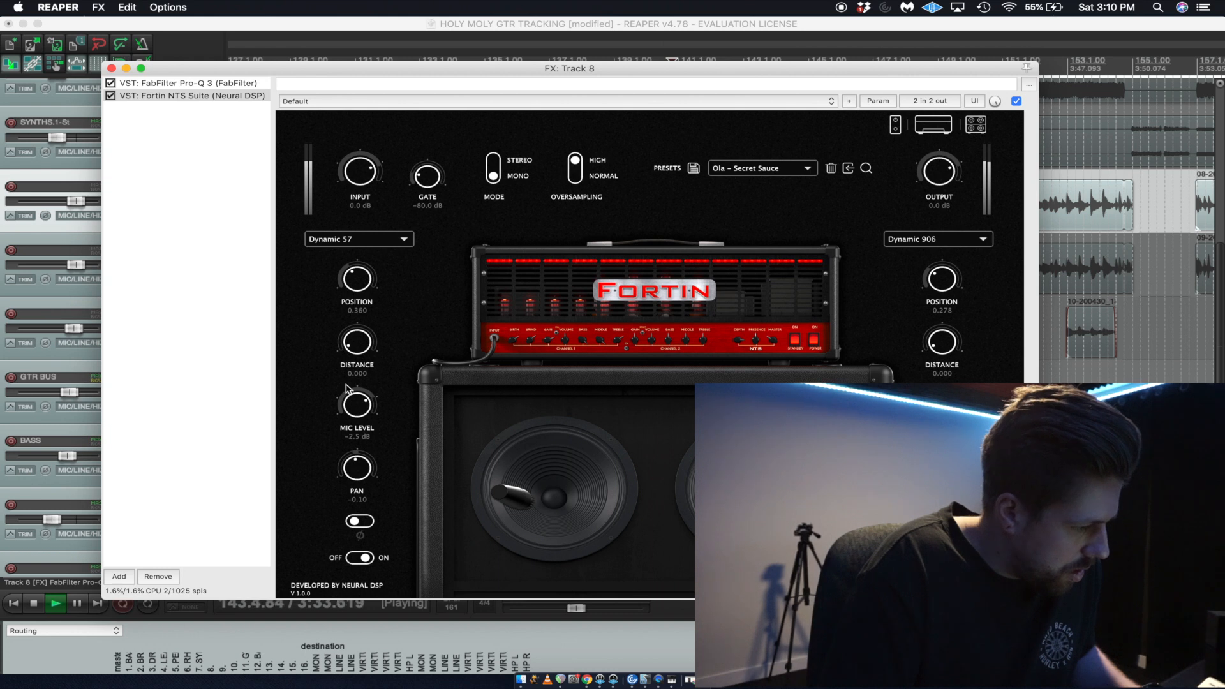
Audition Dynamic 57, Dynamic 421 and Condenser 184 as the second cabinet microphone, set it to Ribbon 160, and stop playback.
{"action": "left_click", "coordinate": [944, 241]}
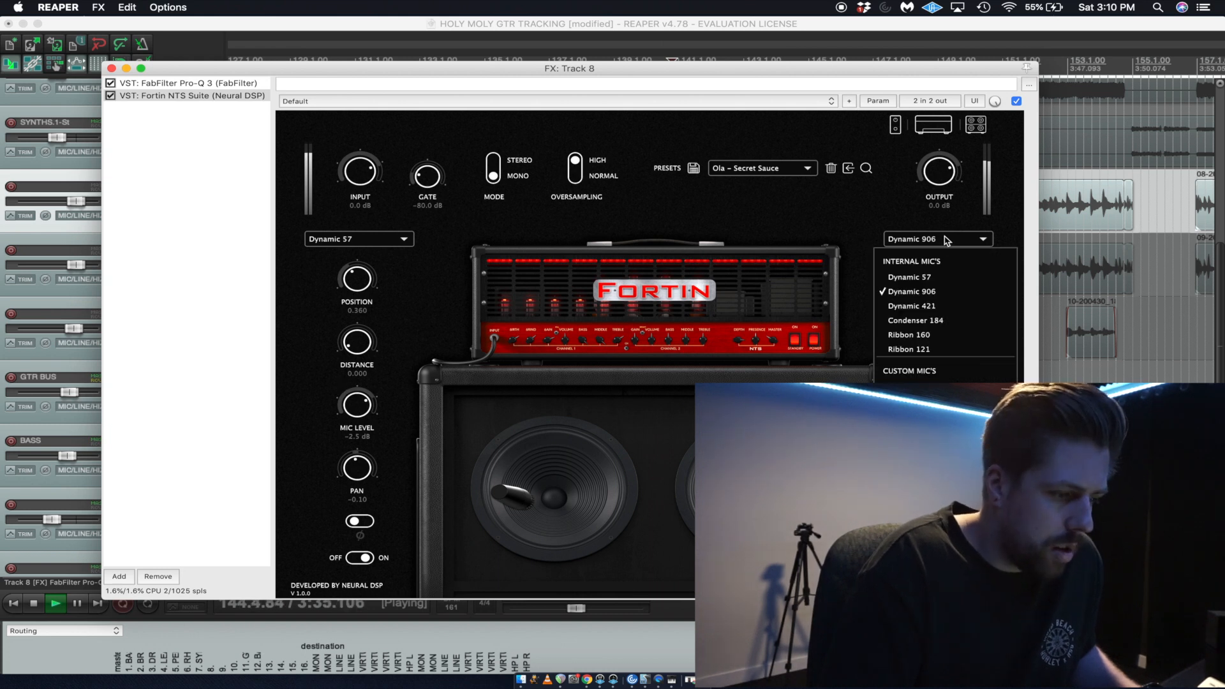
{"action": "left_click", "coordinate": [935, 273]}
{"action": "left_click", "coordinate": [937, 246]}
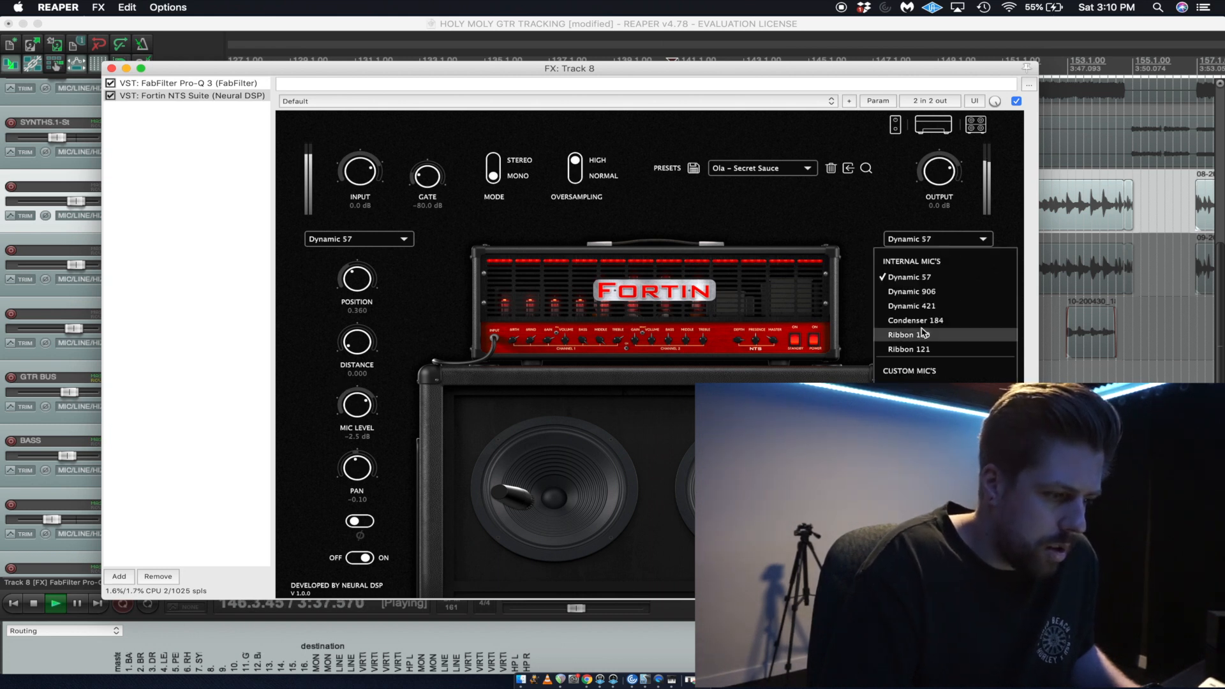
{"action": "left_click", "coordinate": [930, 309]}
{"action": "left_click", "coordinate": [941, 241]}
{"action": "left_click", "coordinate": [926, 319]}
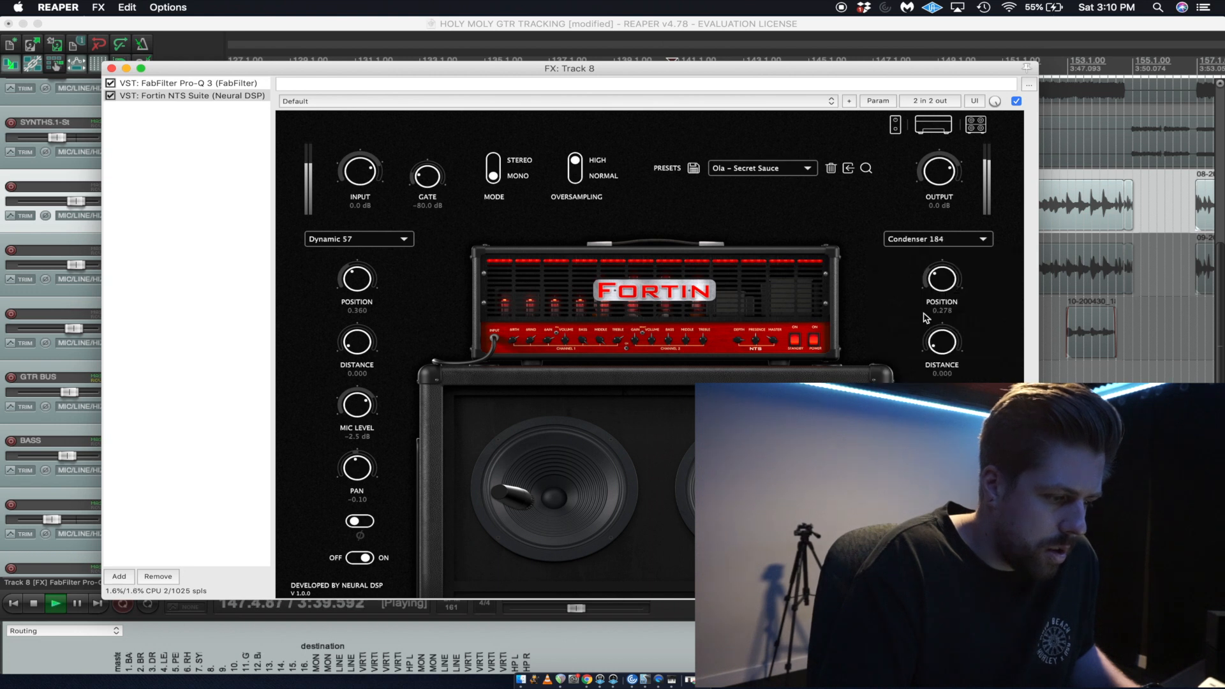
{"action": "left_click", "coordinate": [926, 240]}
{"action": "left_click", "coordinate": [903, 337]}
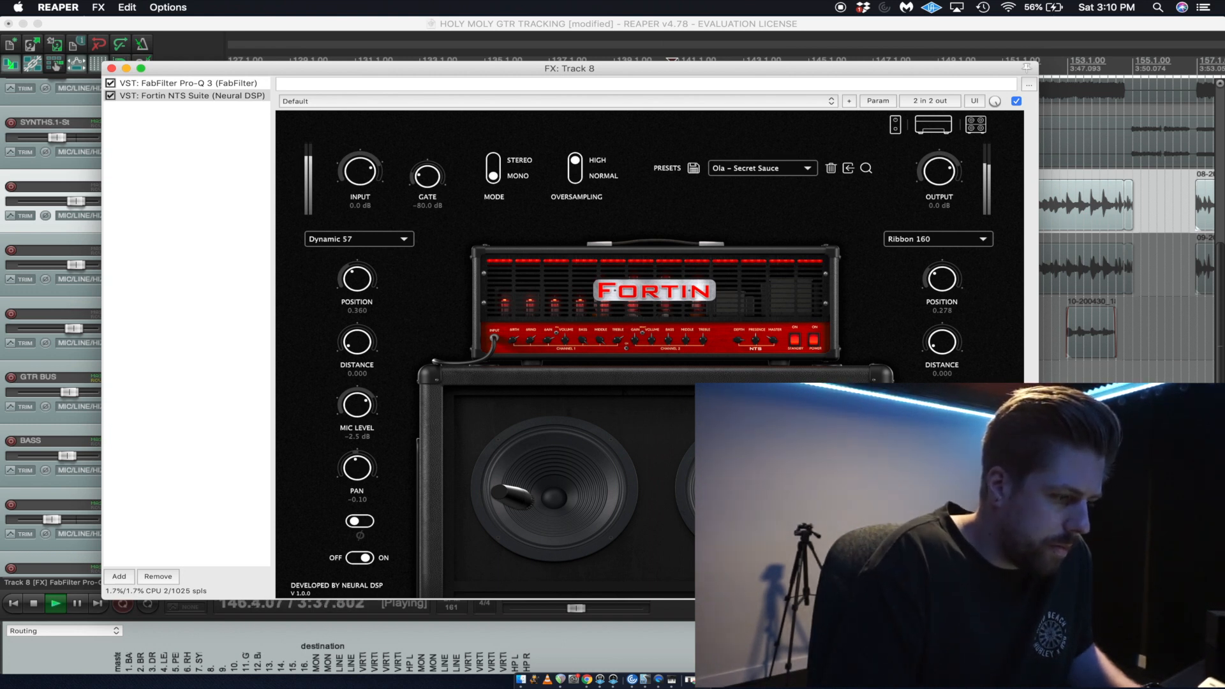
{"action": "key", "text": "space"}
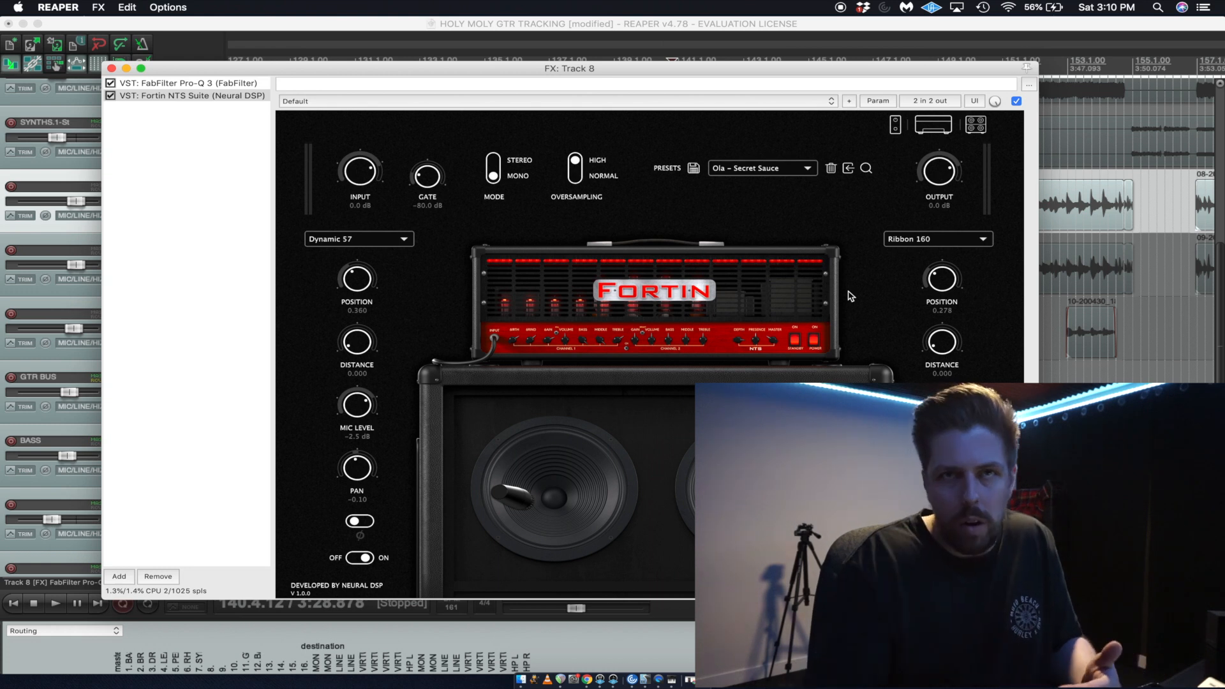
Show the amp head and audition the guitar tone on track 8.
{"action": "left_click", "coordinate": [935, 133]}
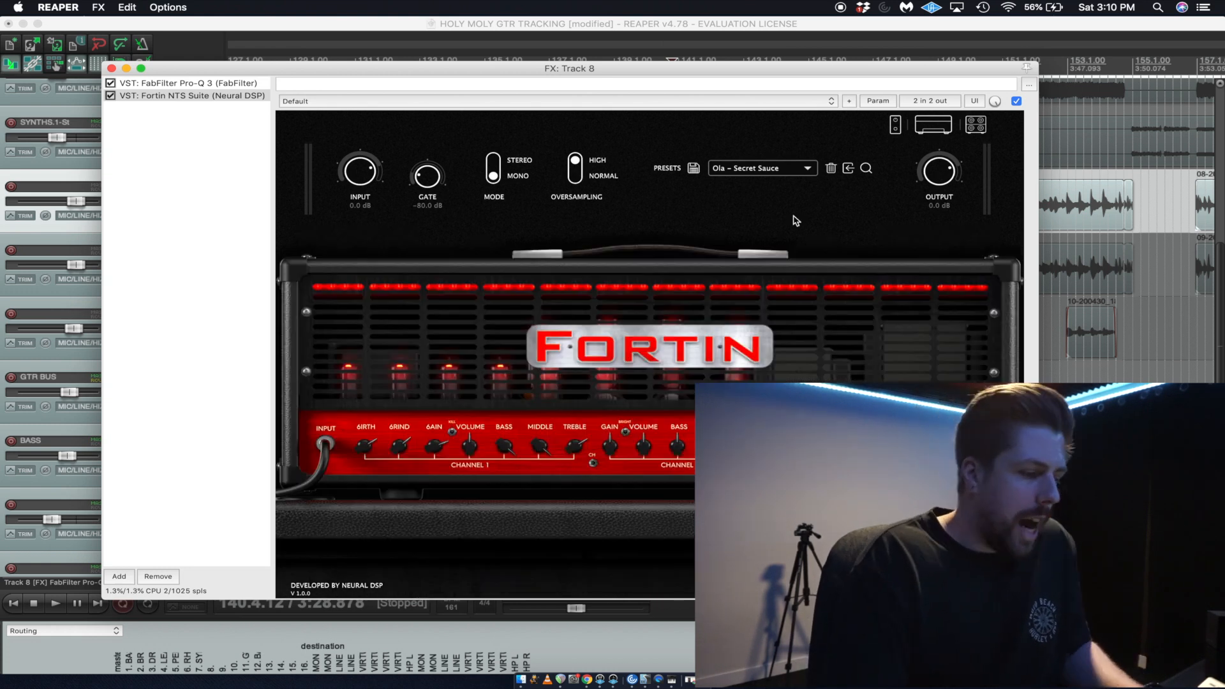
{"action": "key", "text": "space"}
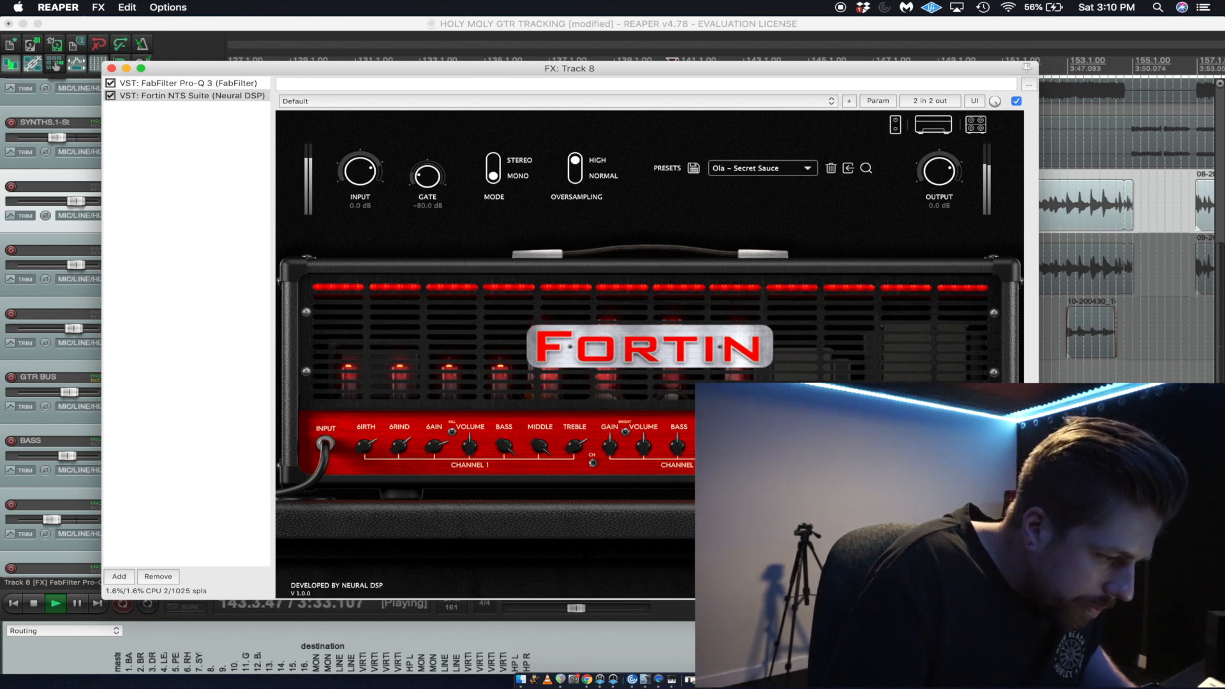
{"action": "key", "text": "space"}
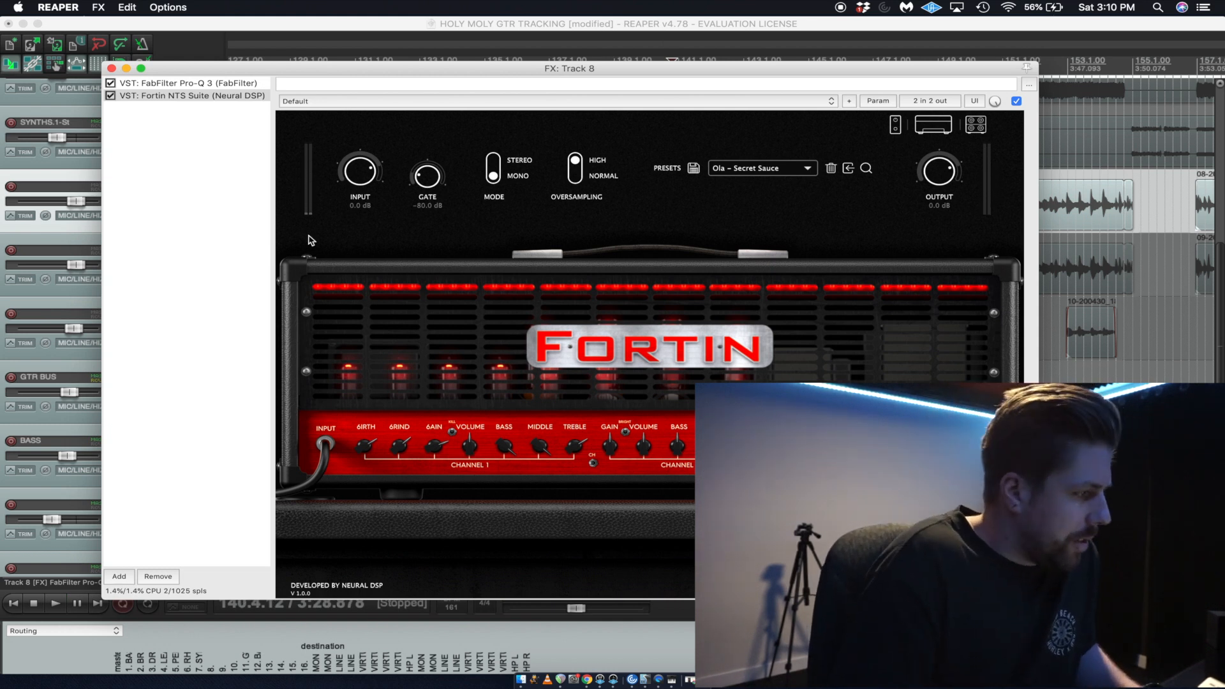
Copy the Fortin NTS Suite from track 8 and replace the instance on track 9 with it.
{"action": "left_click", "coordinate": [139, 99]}
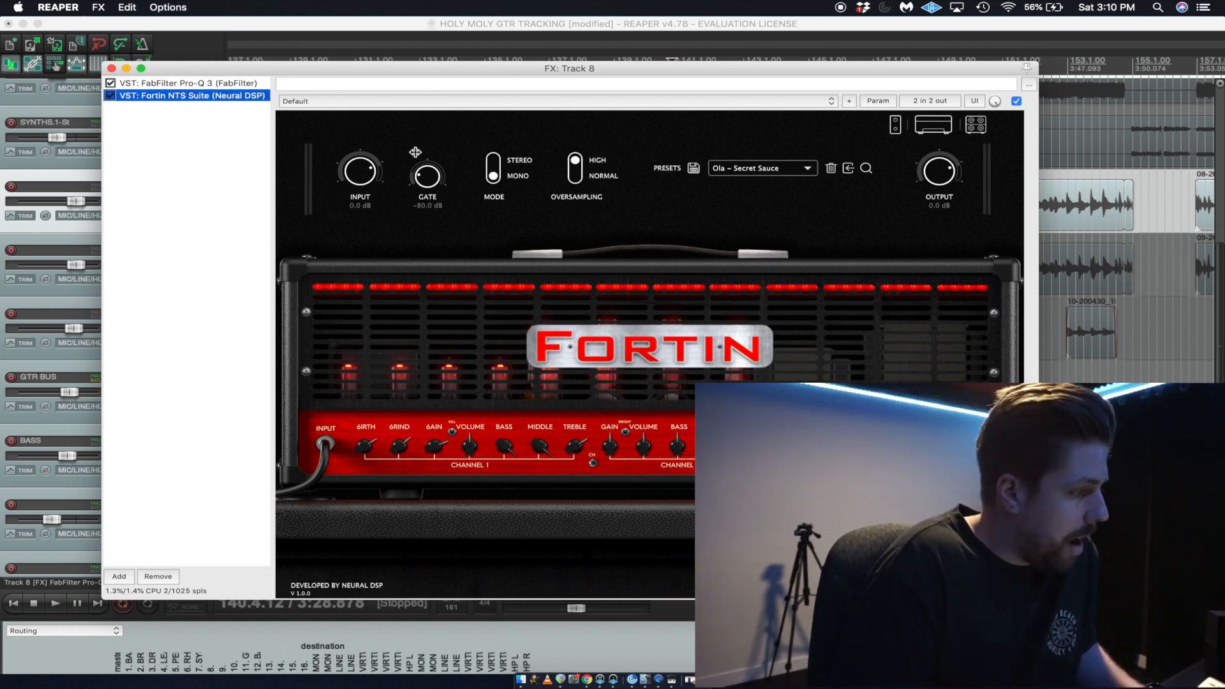
{"action": "key", "text": "Escape"}
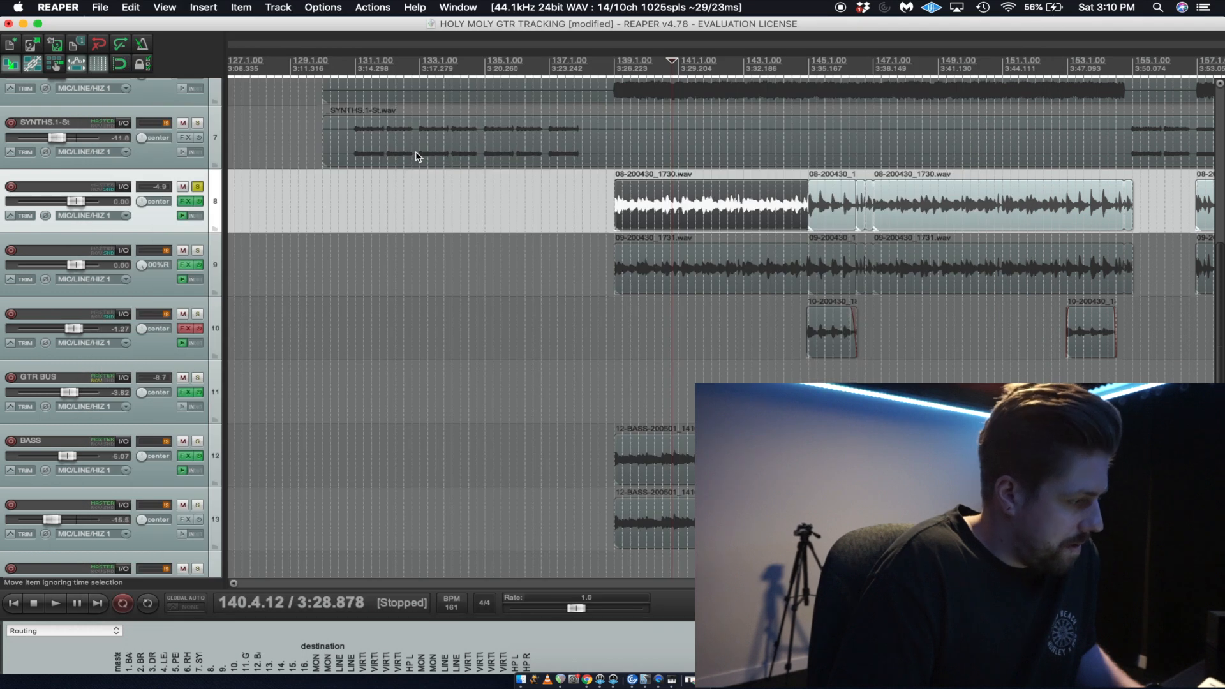
{"action": "left_click", "coordinate": [189, 265]}
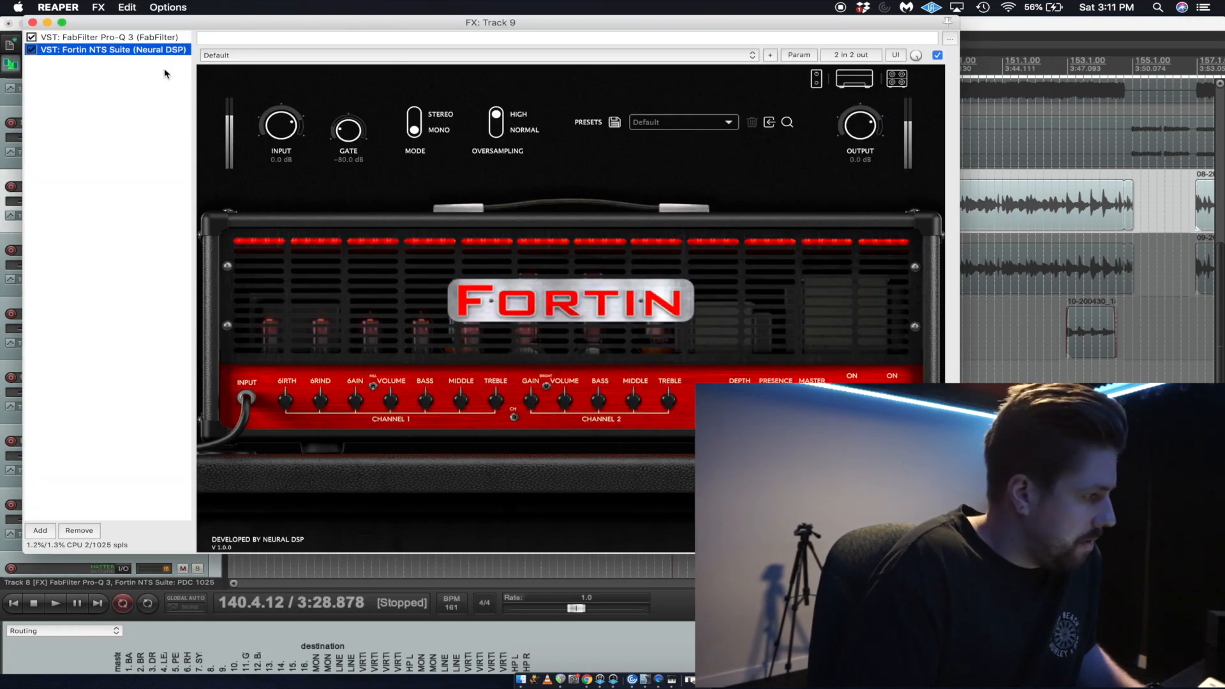
{"action": "key", "text": "Delete"}
{"action": "key", "text": "super+v"}
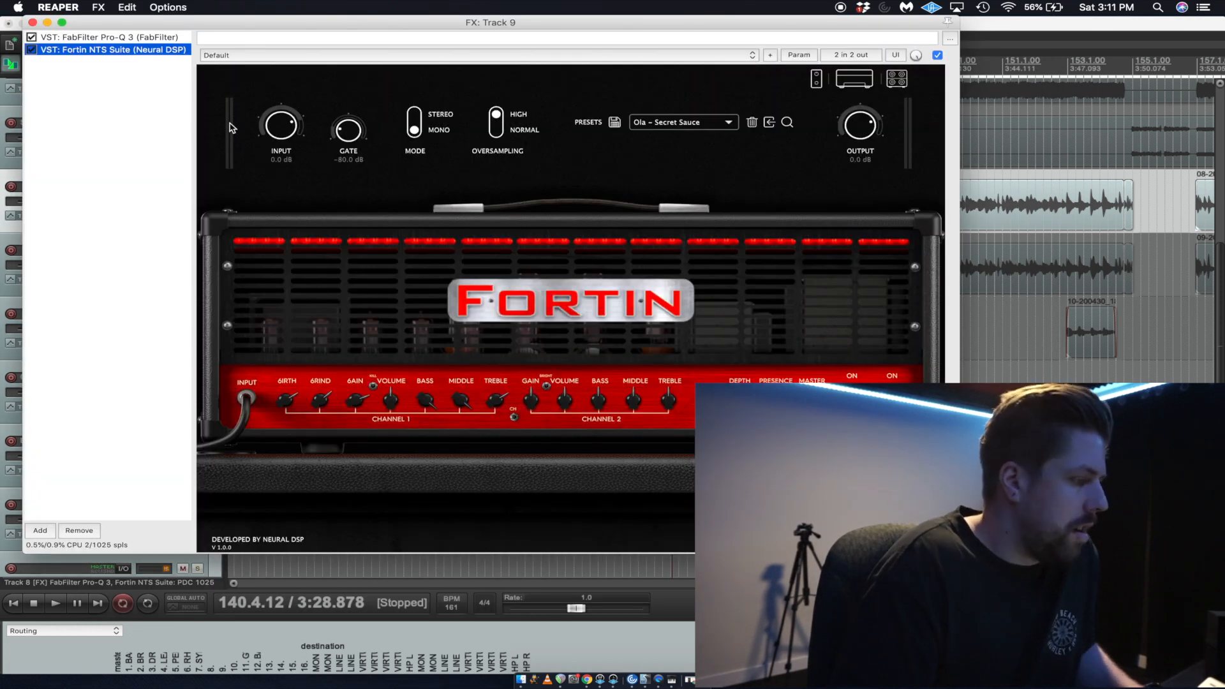
{"action": "key", "text": "Escape"}
Pan track 8 fully left, move the solo from it to GTR BUS, and audition the guitars together.
{"action": "left_click_drag", "start_coordinate": [139, 199], "coordinate": [182, 231]}
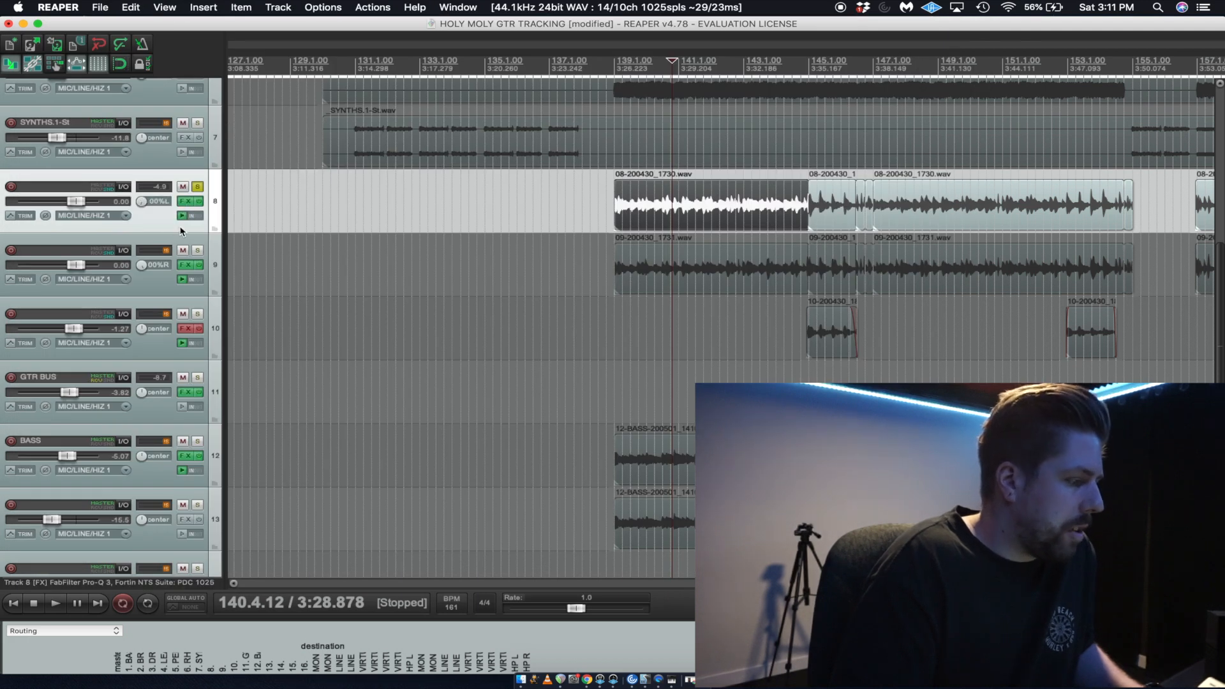
{"action": "left_click", "coordinate": [199, 187]}
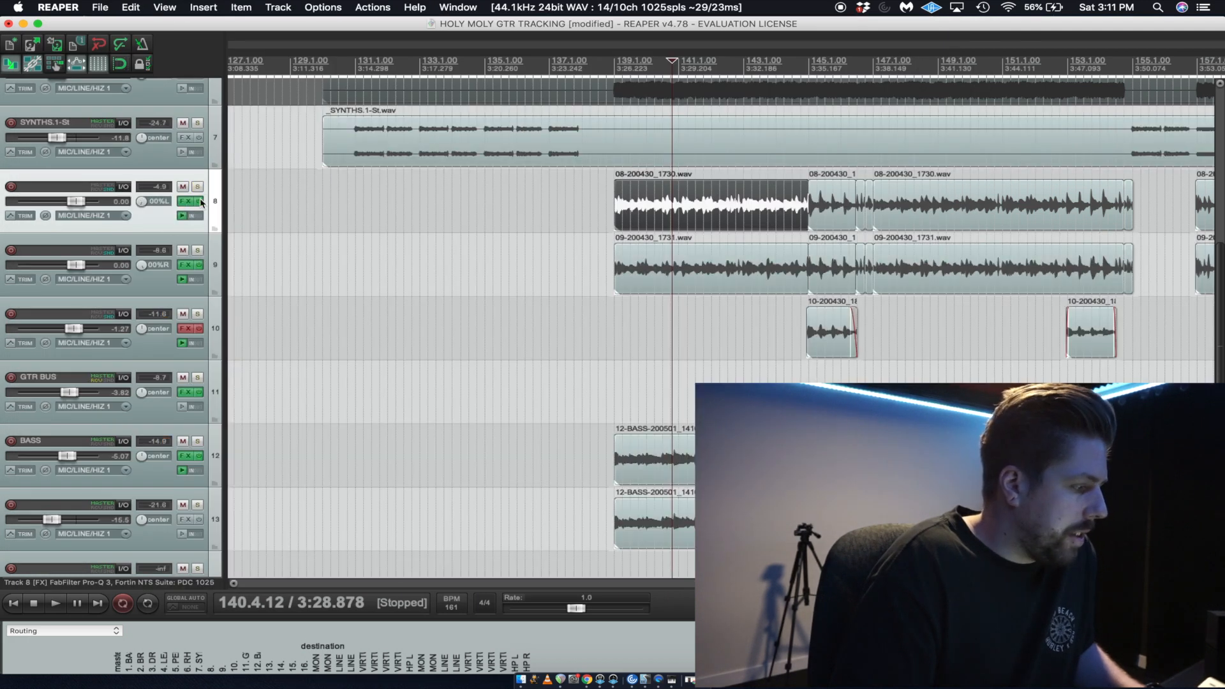
{"action": "left_click", "coordinate": [198, 379]}
{"action": "key", "text": "space"}
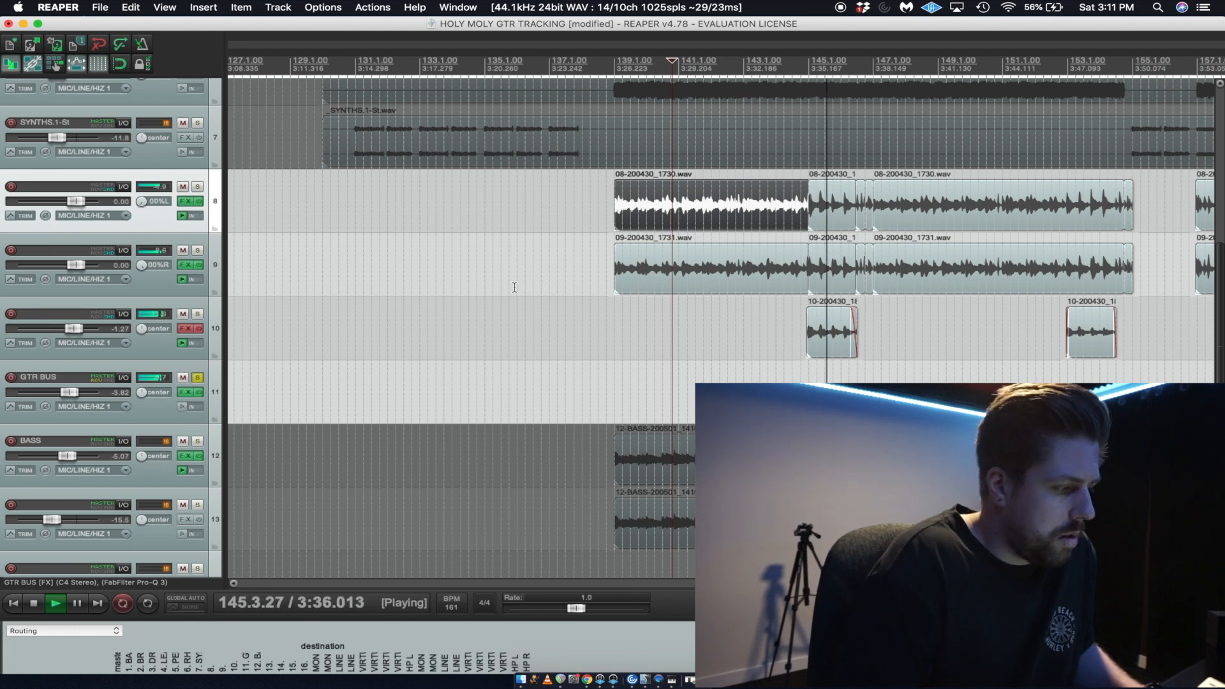
{"action": "key", "text": "space"}
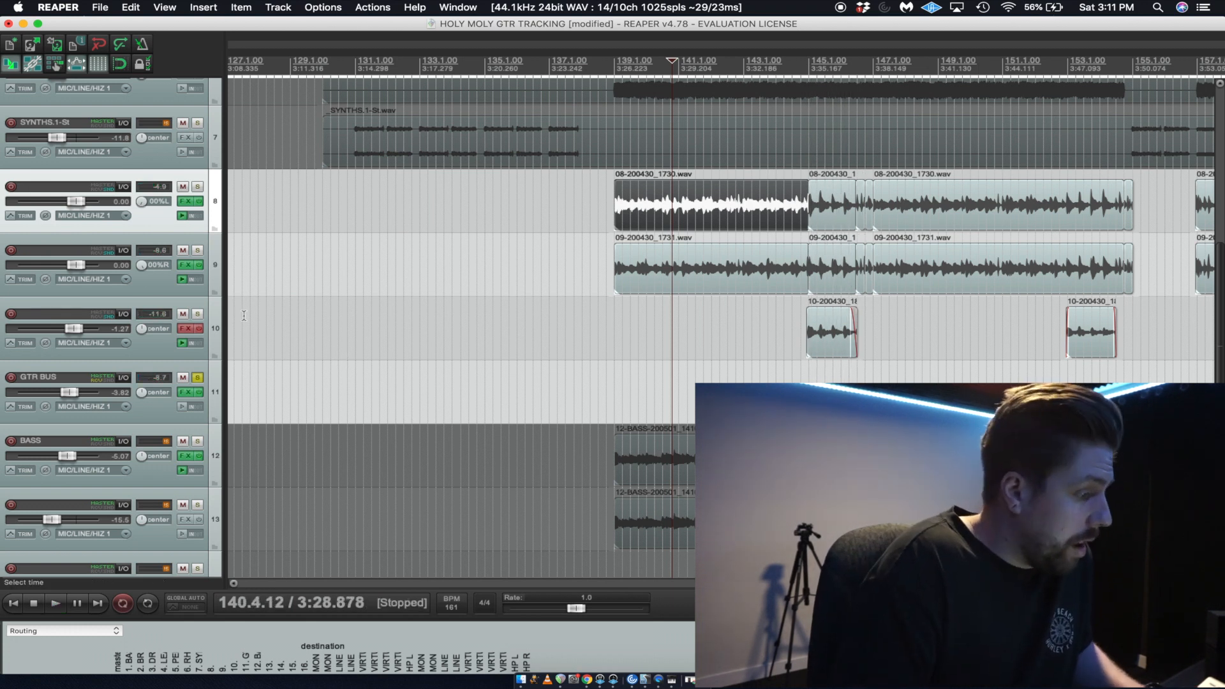
Remove the Fortin Nameless Suite from track 10 and take the track's effects chain out of bypass.
{"action": "left_click", "coordinate": [185, 330]}
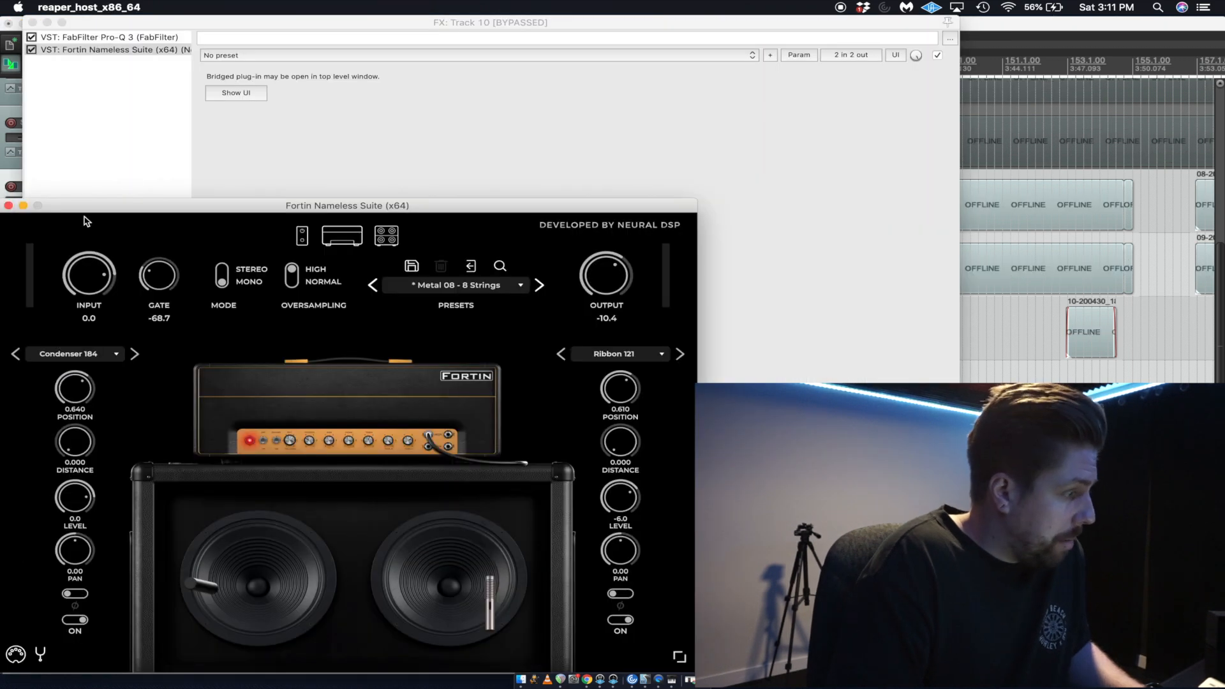
{"action": "left_click", "coordinate": [7, 208]}
{"action": "left_click", "coordinate": [114, 51]}
{"action": "key", "text": "Delete"}
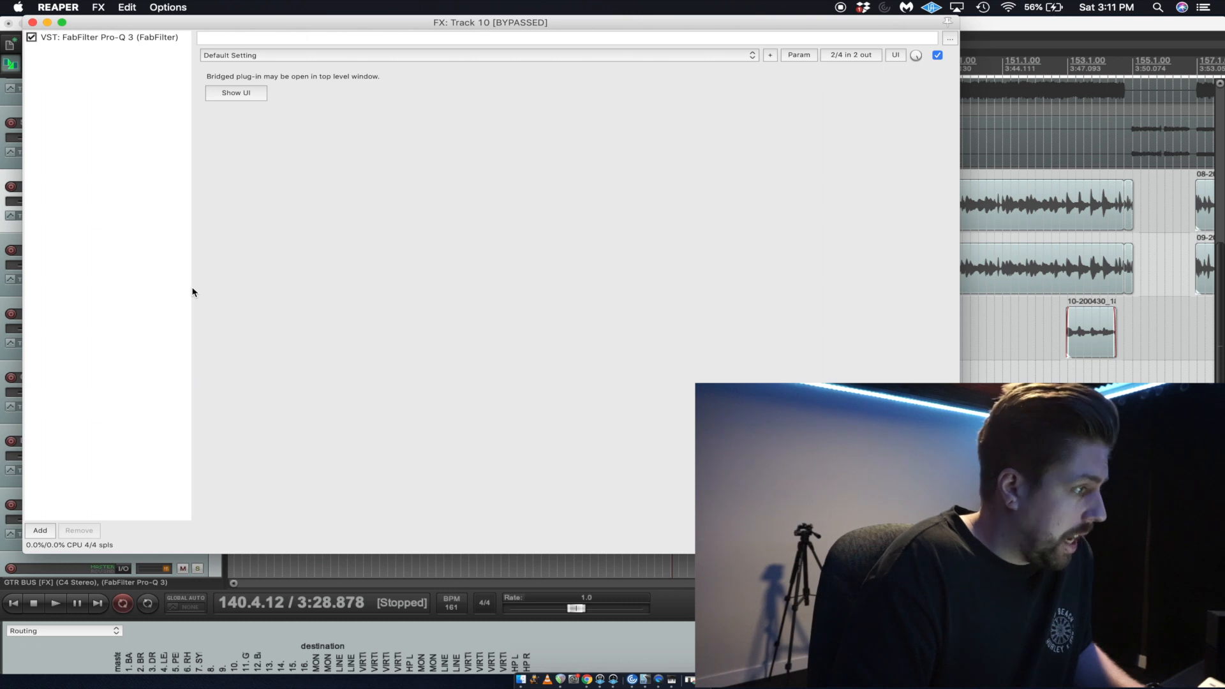
{"action": "key", "text": "Escape"}
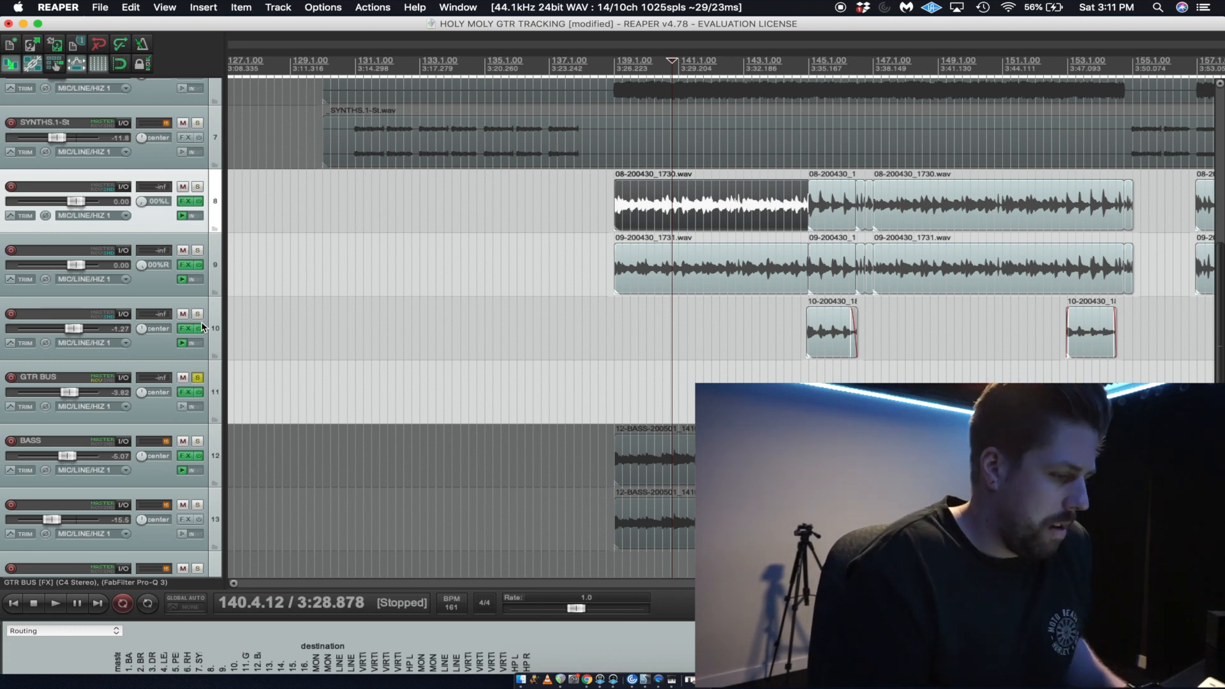
Audition the guitars through the soloed GTR BUS, and mute the BASS track and track 13.
{"action": "key", "text": "space"}
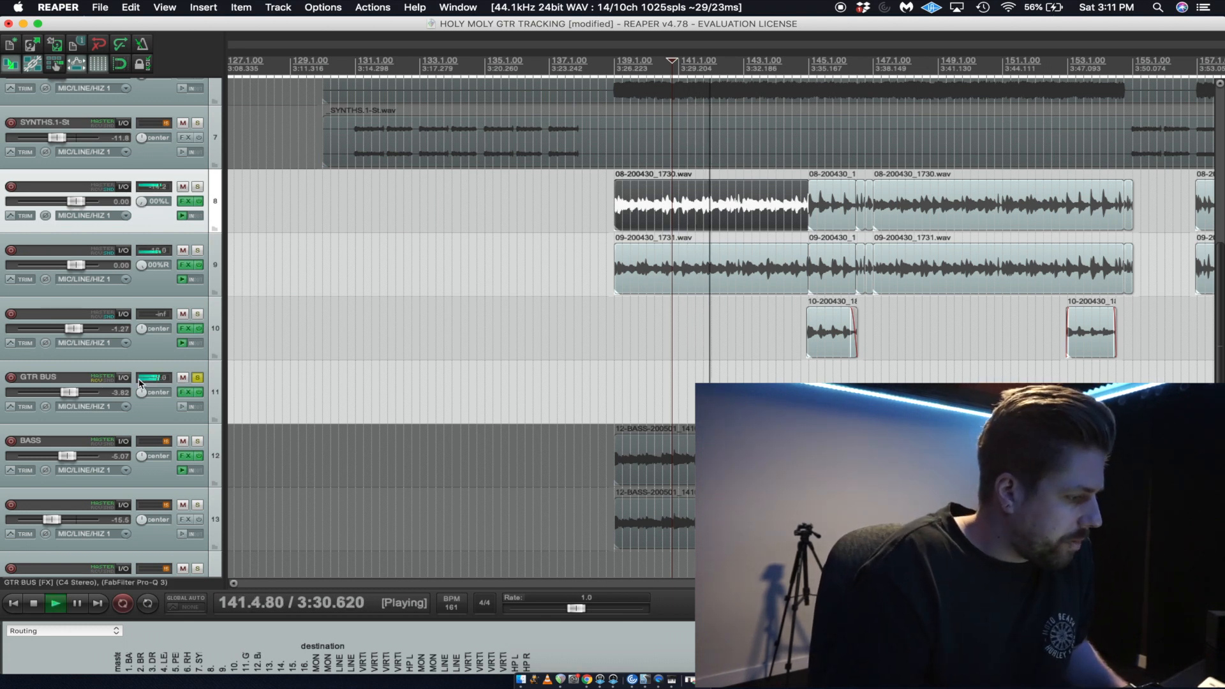
{"action": "scroll", "coordinate": [534, 344], "scroll_direction": "down", "scroll_amount": 2}
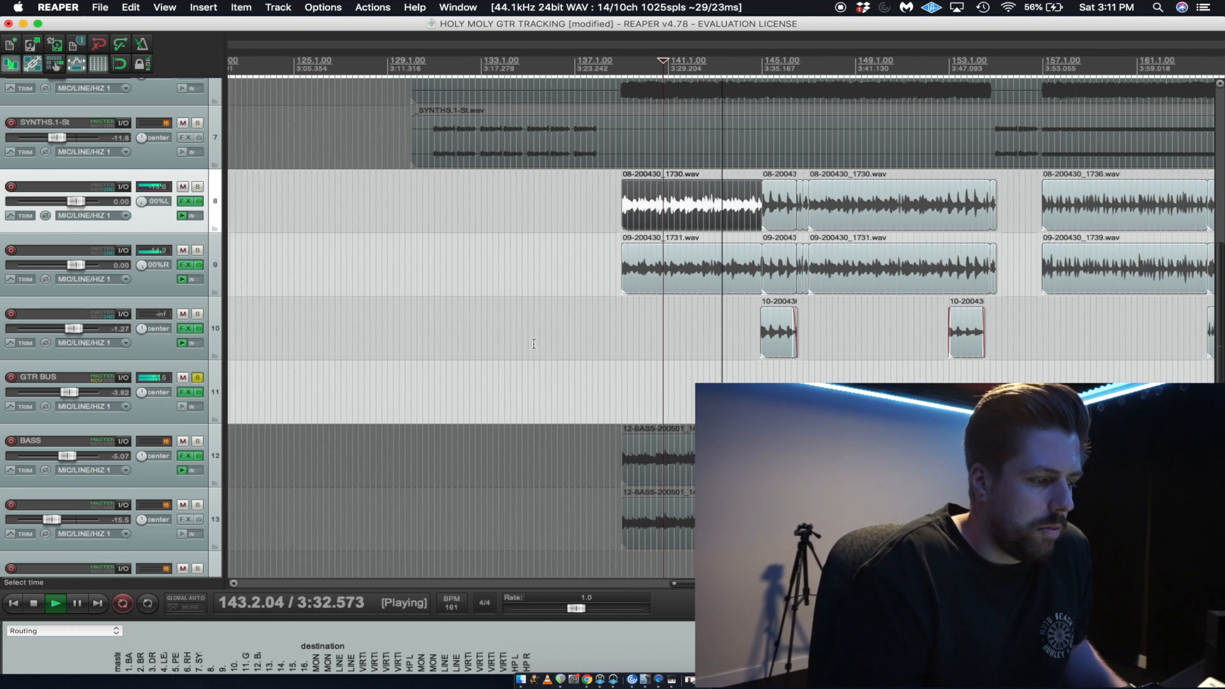
{"action": "scroll", "coordinate": [534, 344], "scroll_direction": "up", "scroll_amount": 3}
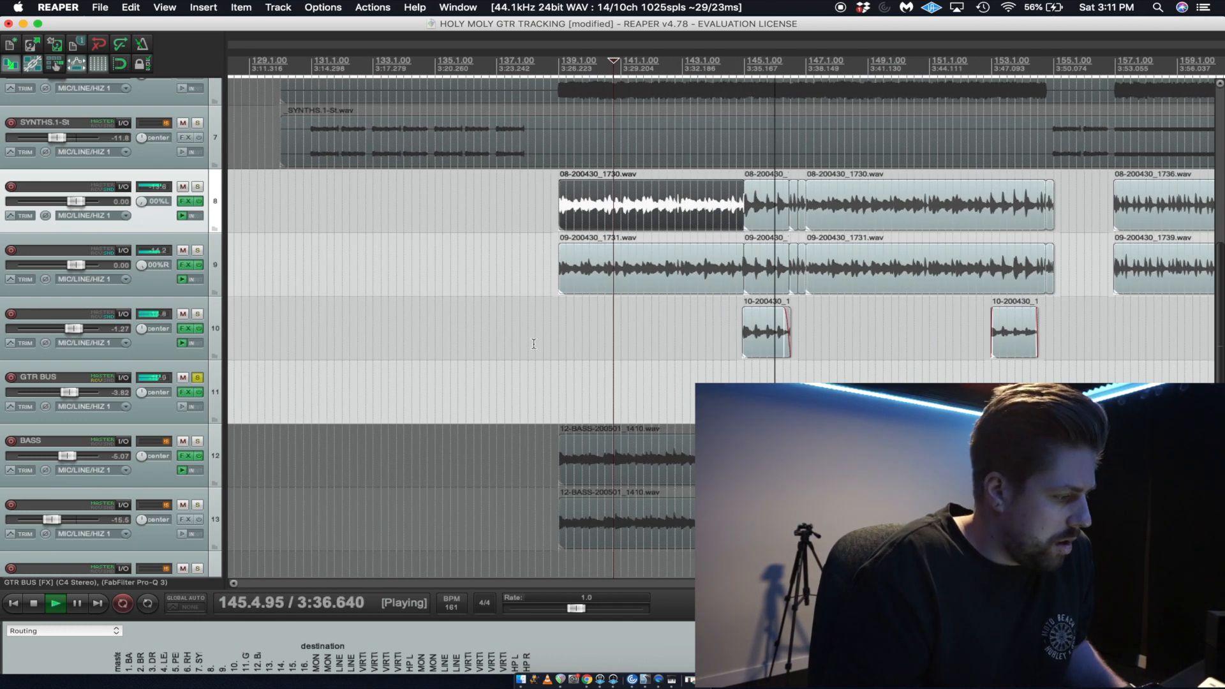
{"action": "key", "text": "space"}
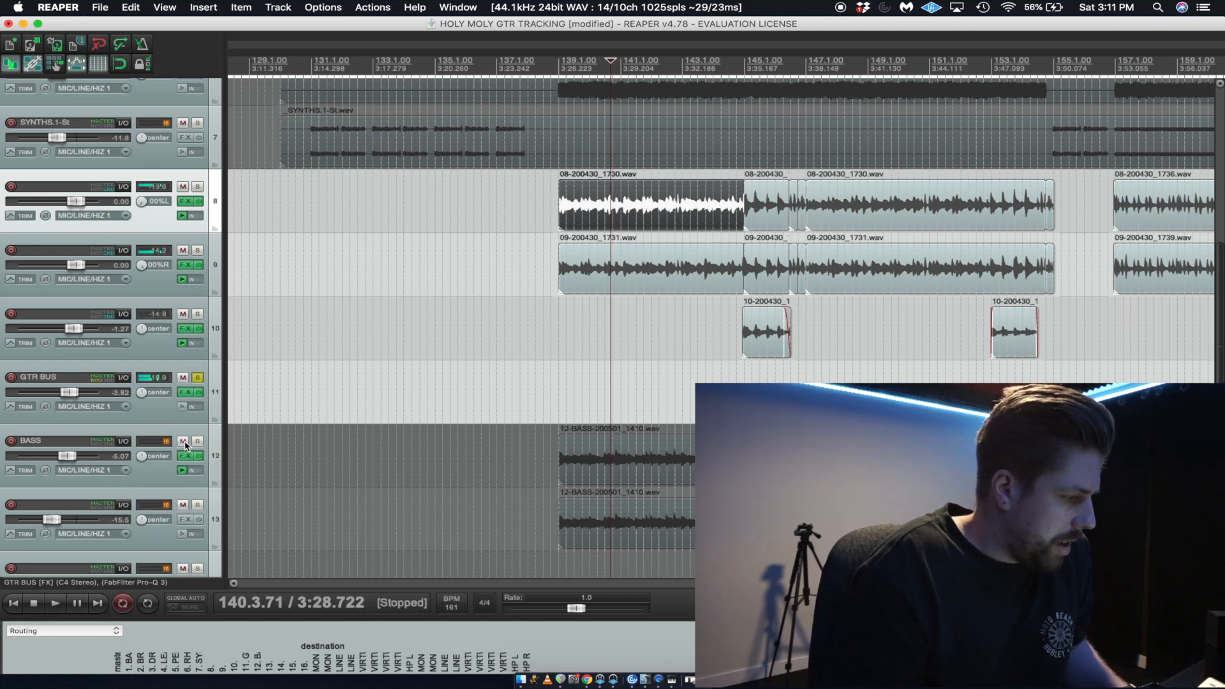
{"action": "left_click", "coordinate": [184, 442]}
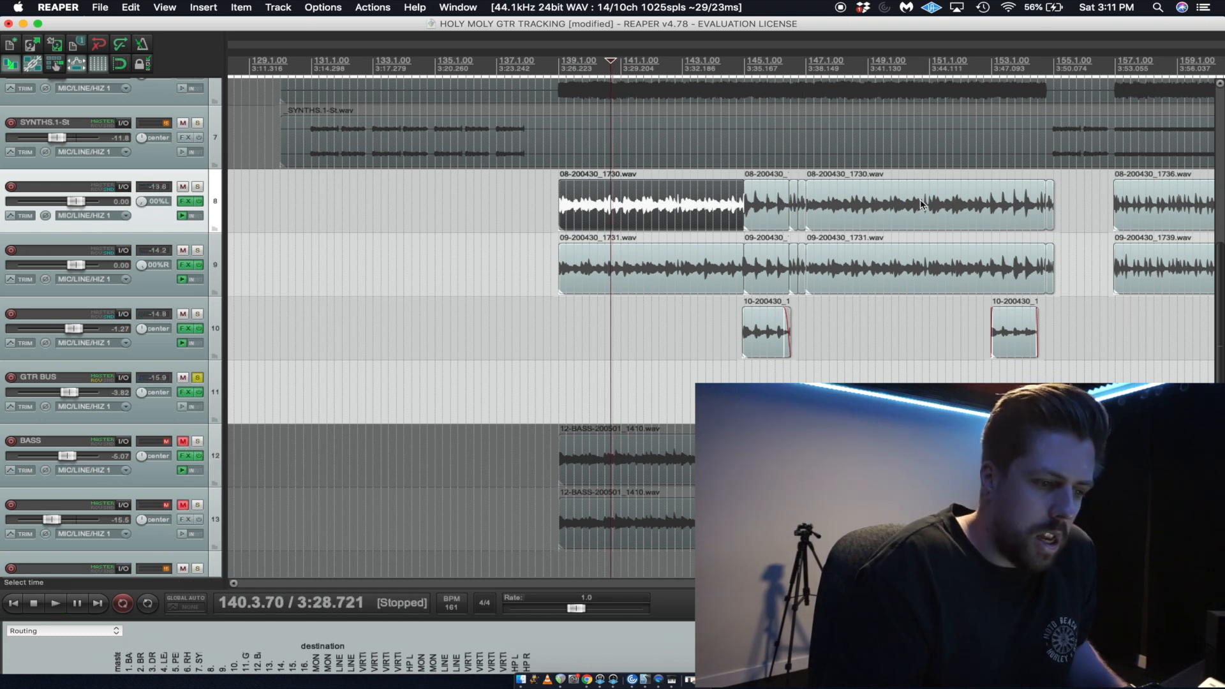
Unmute the BASS ASS-St and RHY GTRS-St tracks and delete their audio items.
{"action": "scroll", "coordinate": [923, 204], "scroll_direction": "up", "scroll_amount": 5}
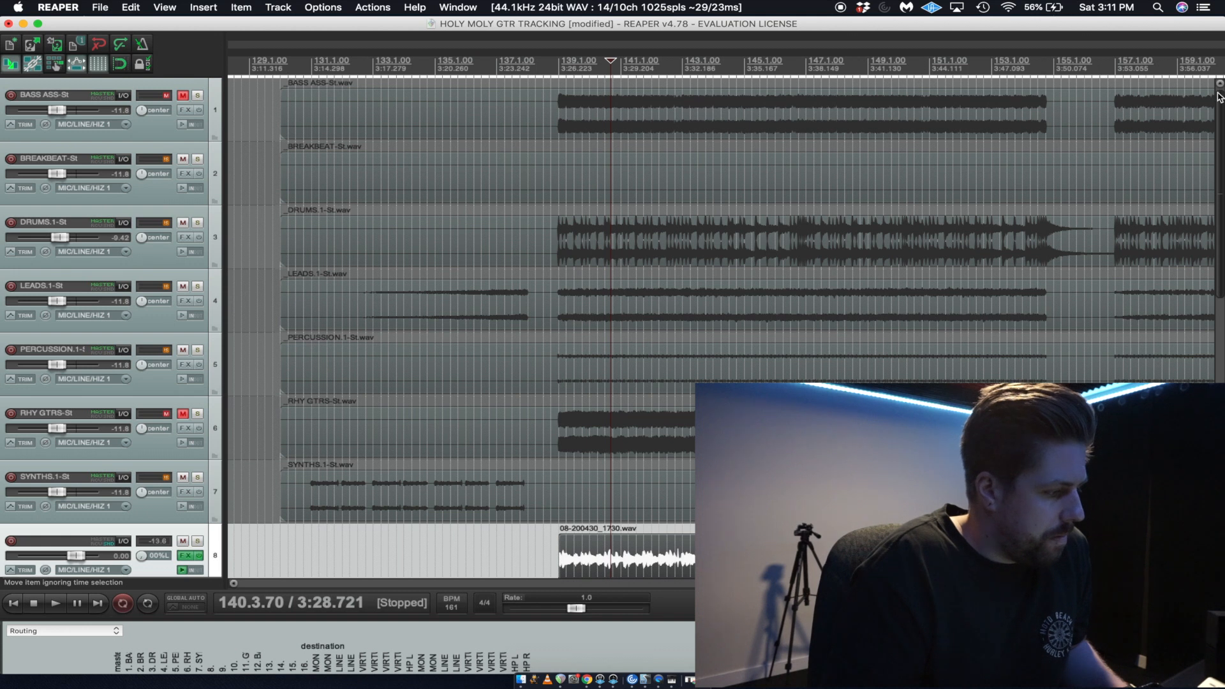
{"action": "mouse_move", "coordinate": [1220, 110]}
{"action": "left_mouse_down"}
{"action": "mouse_move", "coordinate": [1219, 139]}
{"action": "mouse_move", "coordinate": [1218, 111]}
{"action": "left_mouse_up"}
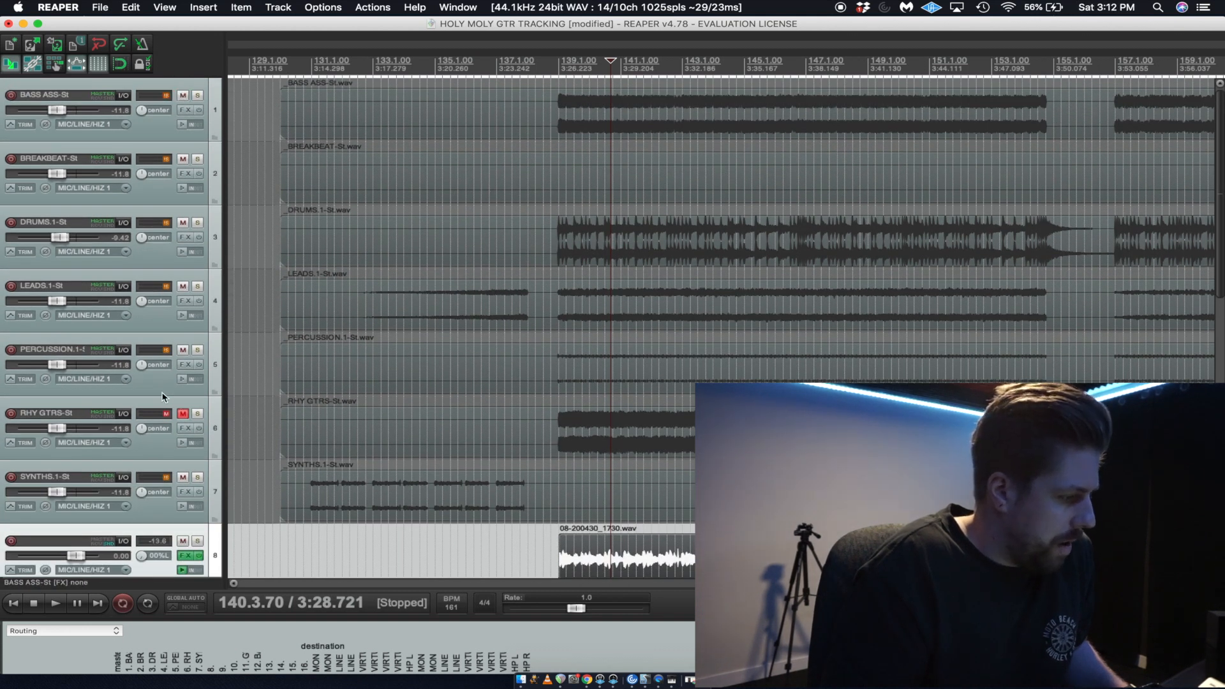
{"action": "left_click", "coordinate": [182, 417]}
{"action": "left_click", "coordinate": [402, 432]}
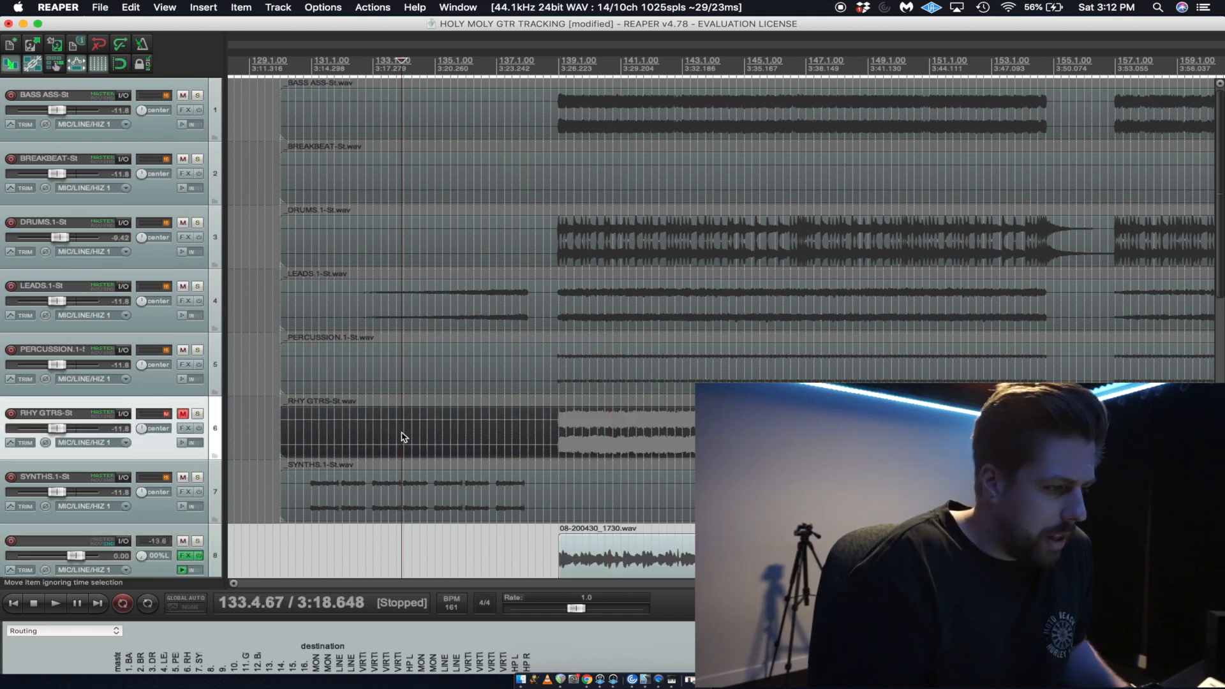
{"action": "left_click", "coordinate": [465, 115]}
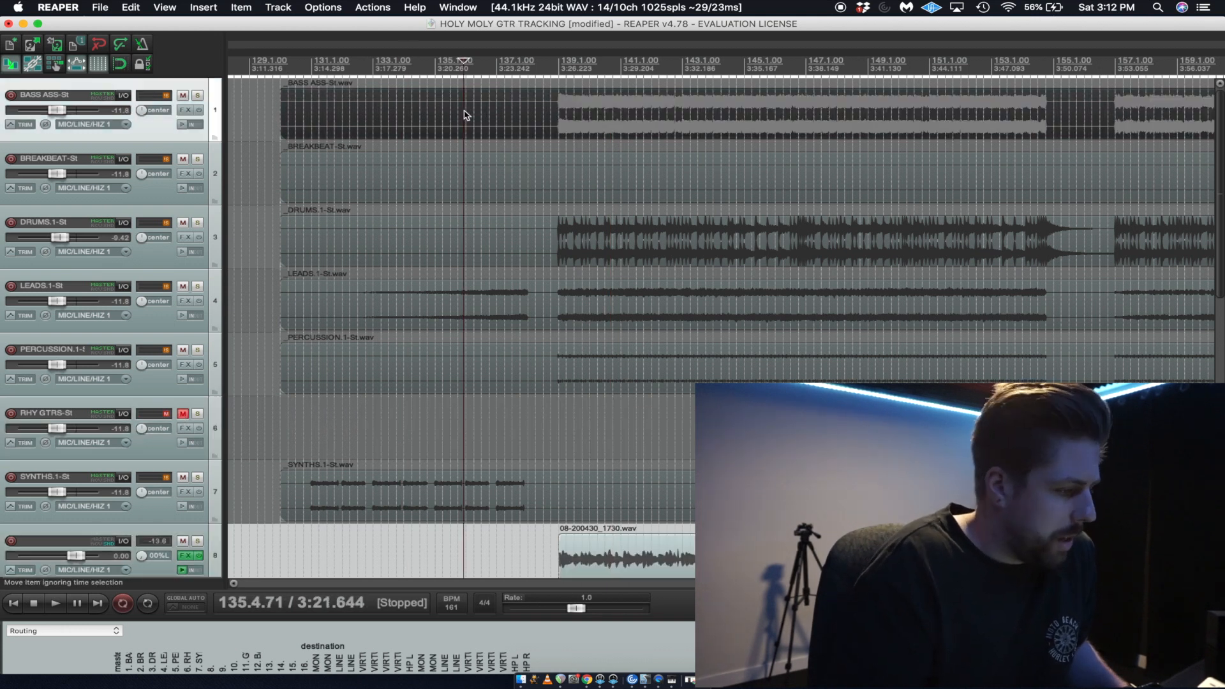
{"action": "key", "text": "Delete"}
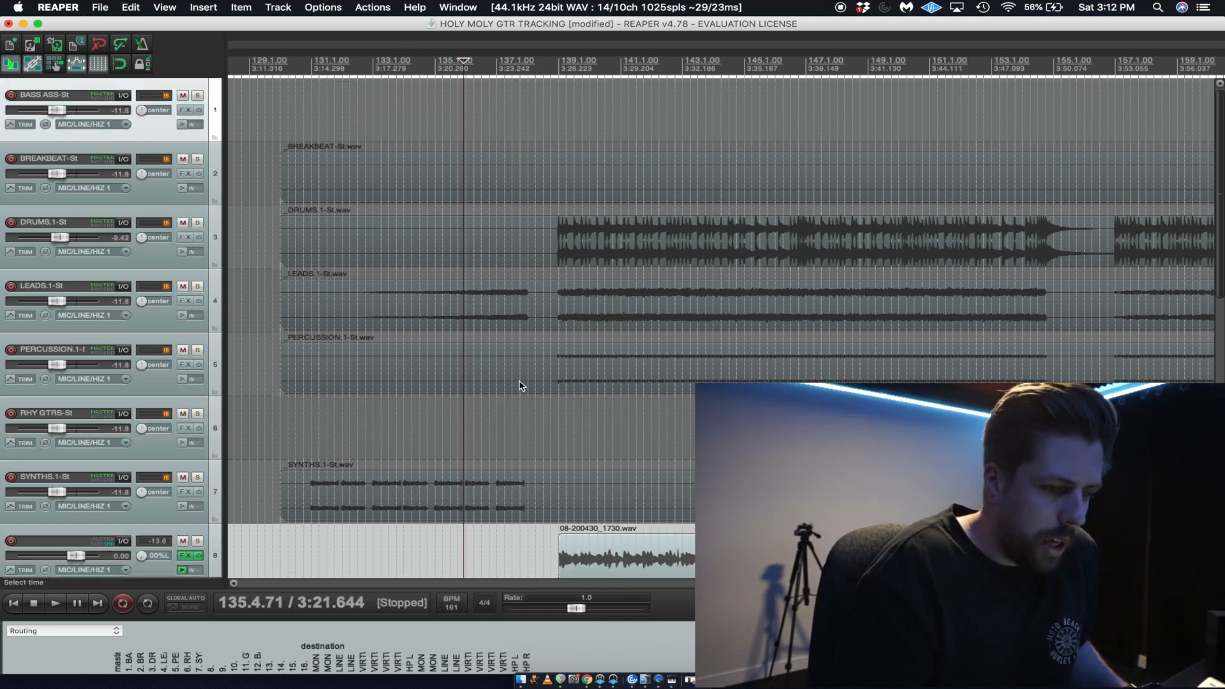
Add the SYNTHS, PERCUSSION, LEADS, DRUMS and BREAKBEAT tracks to the solo.
{"action": "left_click", "coordinate": [198, 478]}
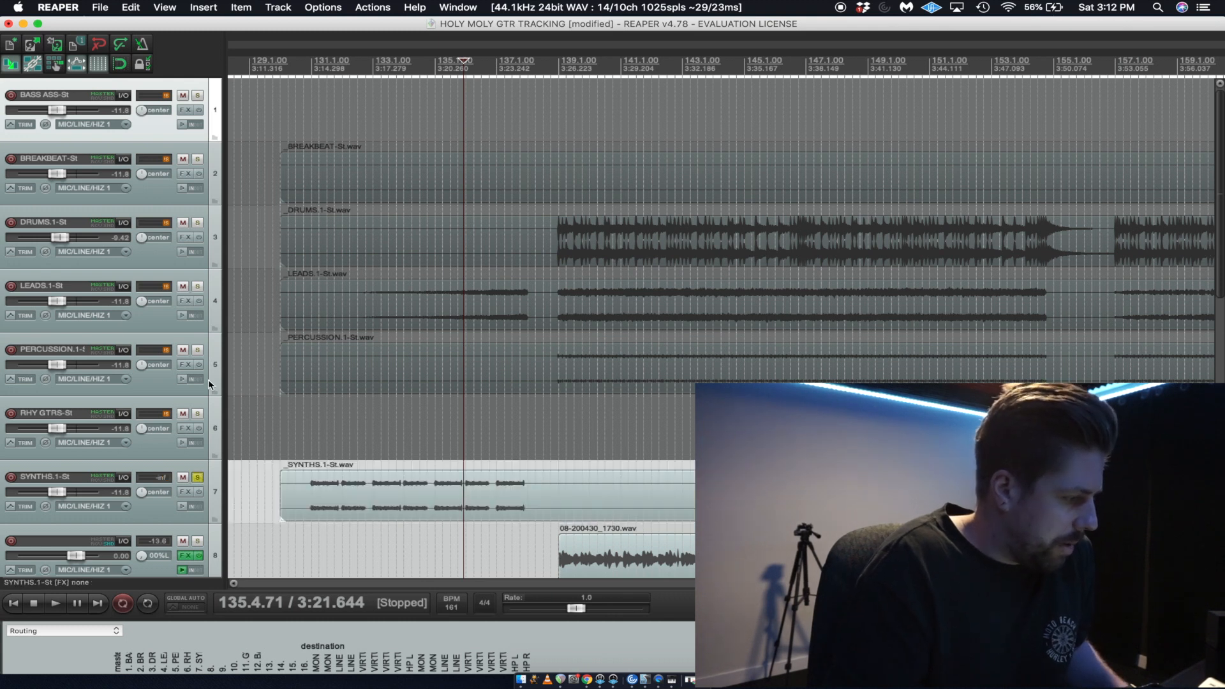
{"action": "left_click", "coordinate": [198, 349]}
{"action": "left_click", "coordinate": [202, 281]}
{"action": "left_click", "coordinate": [198, 222]}
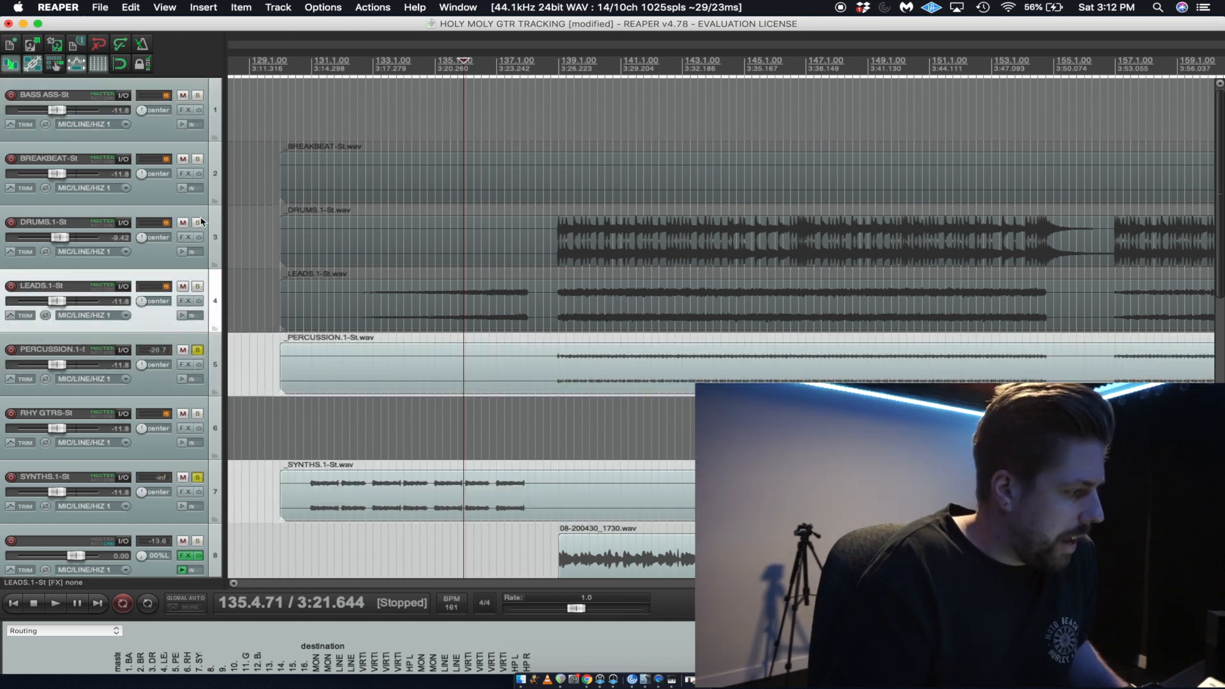
{"action": "left_click", "coordinate": [198, 286]}
{"action": "left_click", "coordinate": [198, 161]}
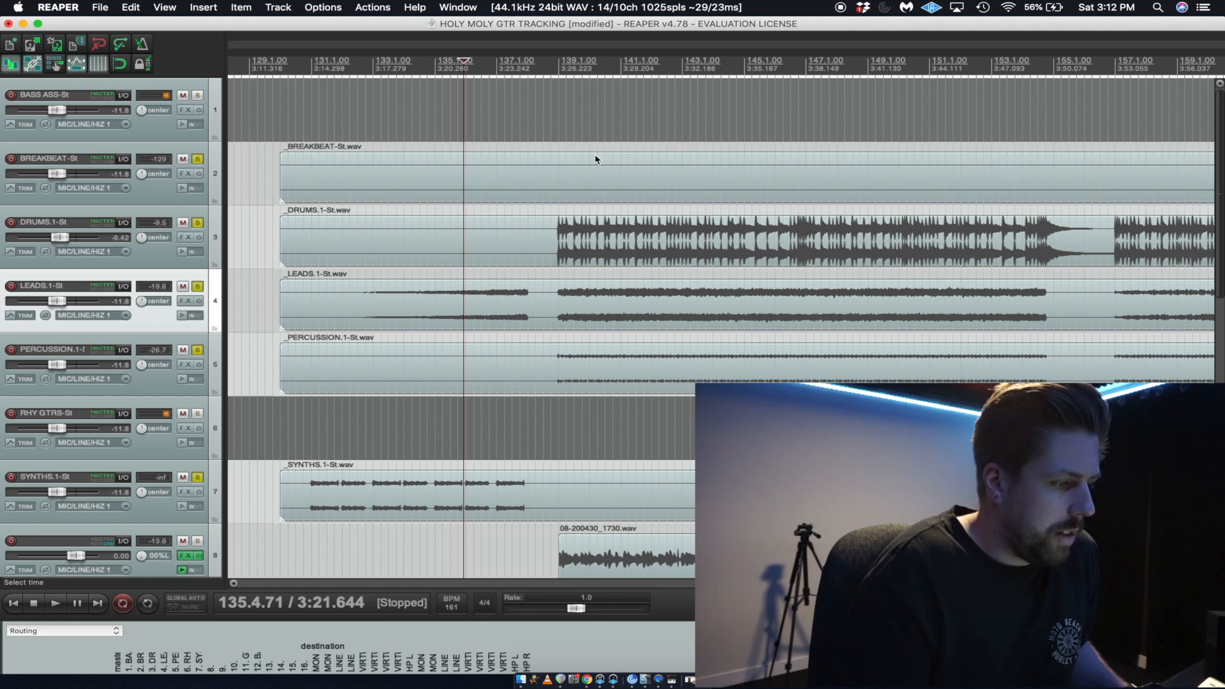
Play the mix from about bar 138, raising the GTR BUS volume to +5.22 dB and lowering track 10 to -2.12 dB.
{"action": "left_click", "coordinate": [554, 124]}
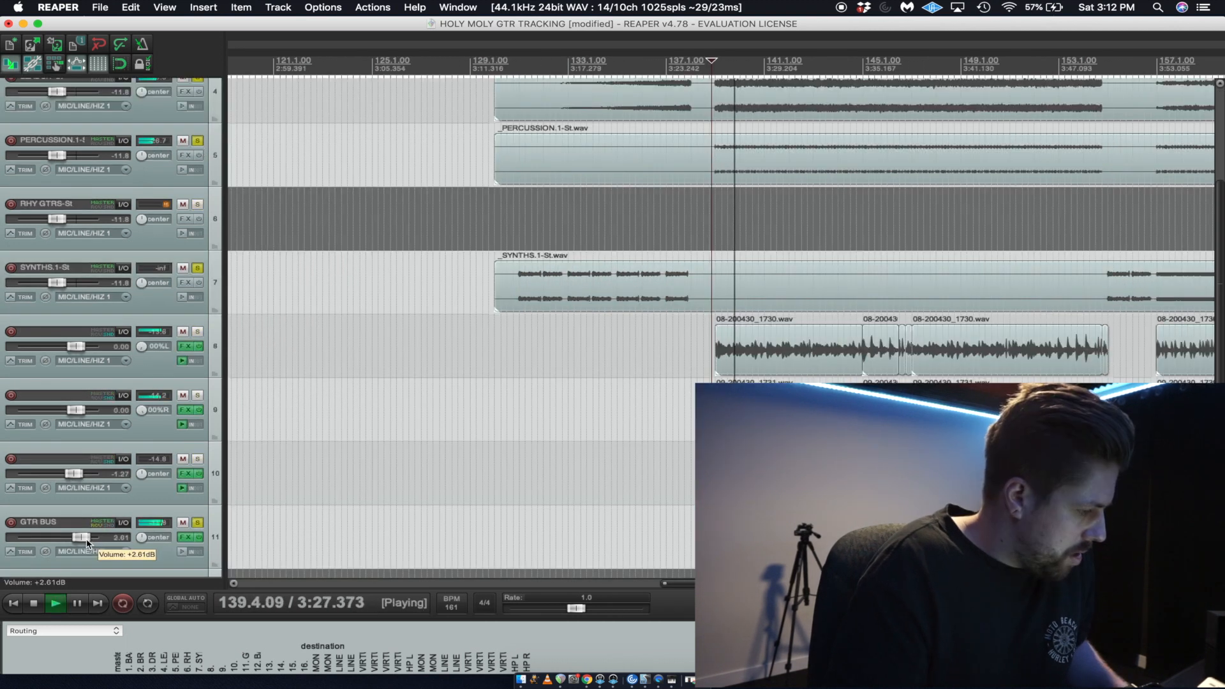
{"action": "left_click_drag", "start_coordinate": [88, 543], "coordinate": [89, 544]}
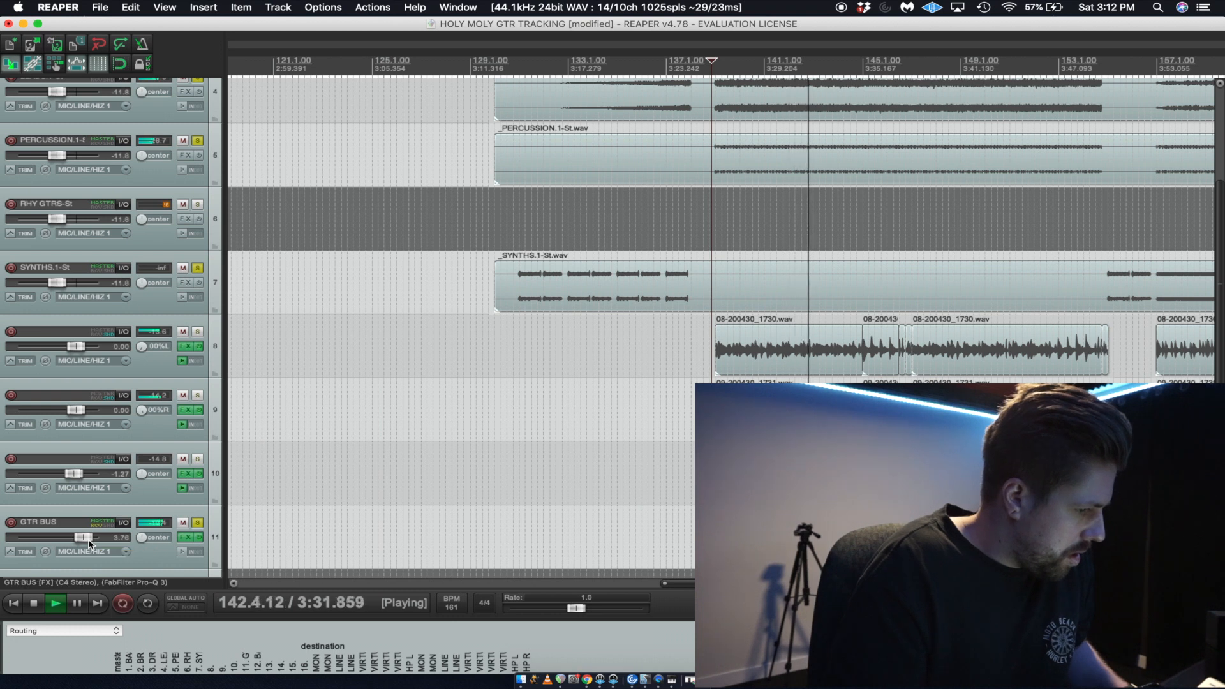
{"action": "left_click_drag", "start_coordinate": [84, 540], "coordinate": [86, 542]}
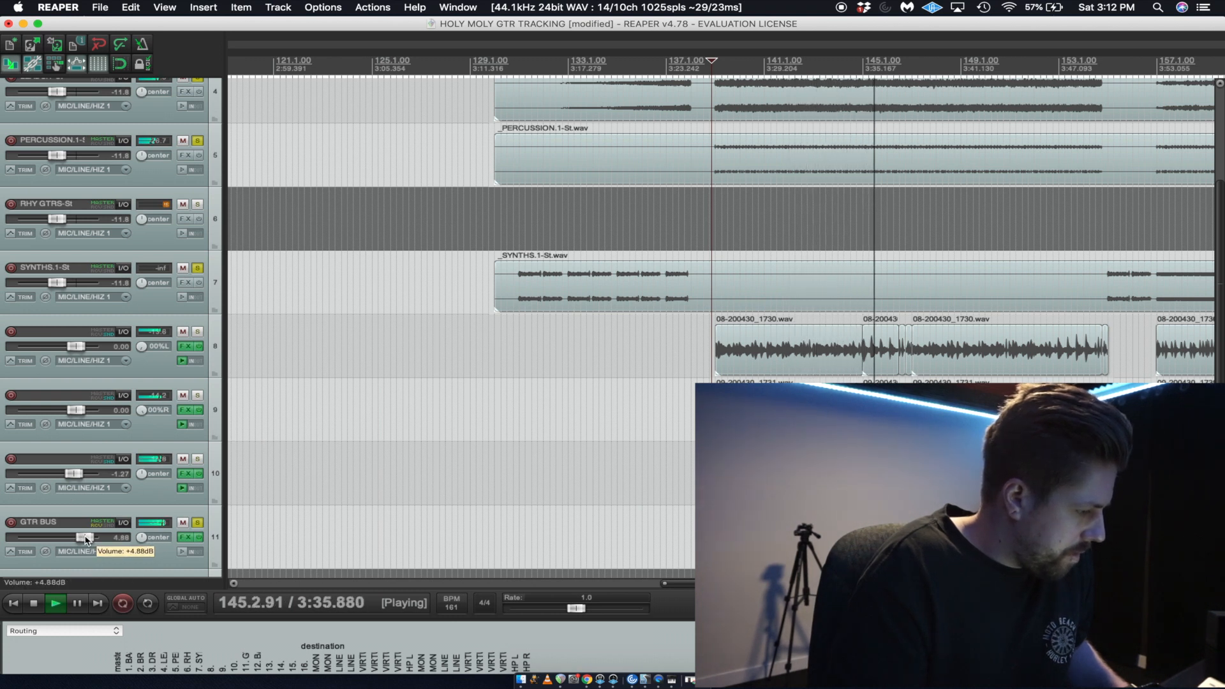
{"action": "left_click_drag", "start_coordinate": [76, 476], "coordinate": [74, 478]}
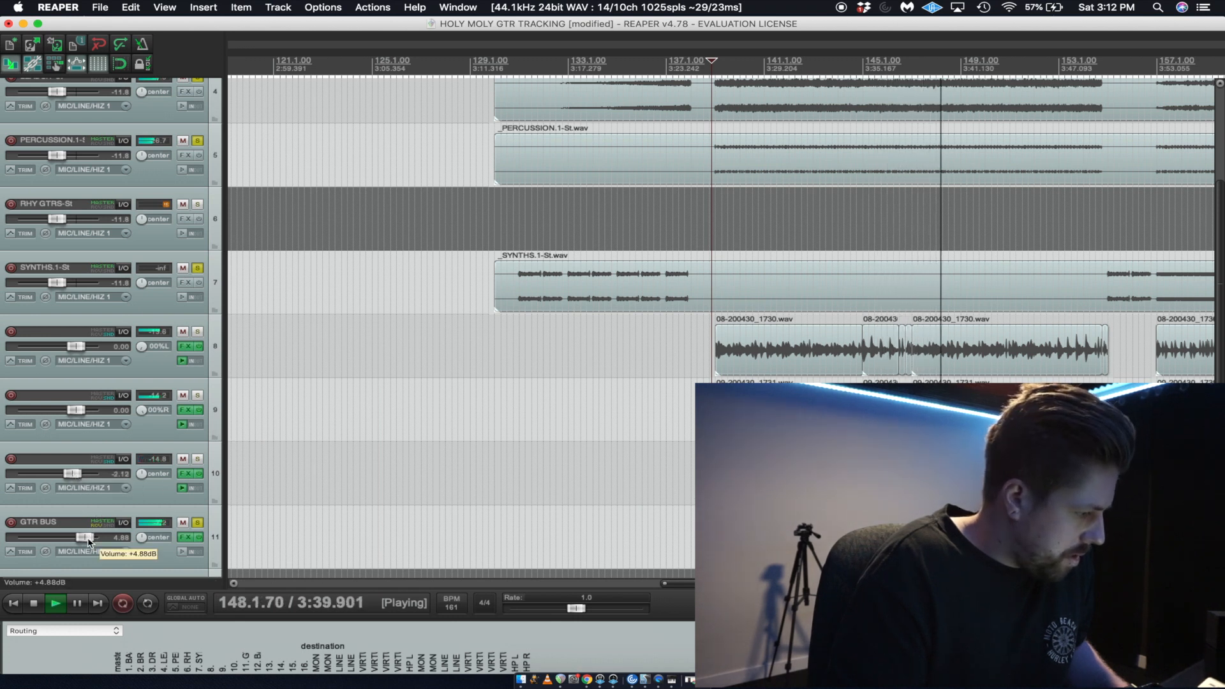
{"action": "scroll", "coordinate": [645, 380], "scroll_direction": "right", "scroll_amount": 10}
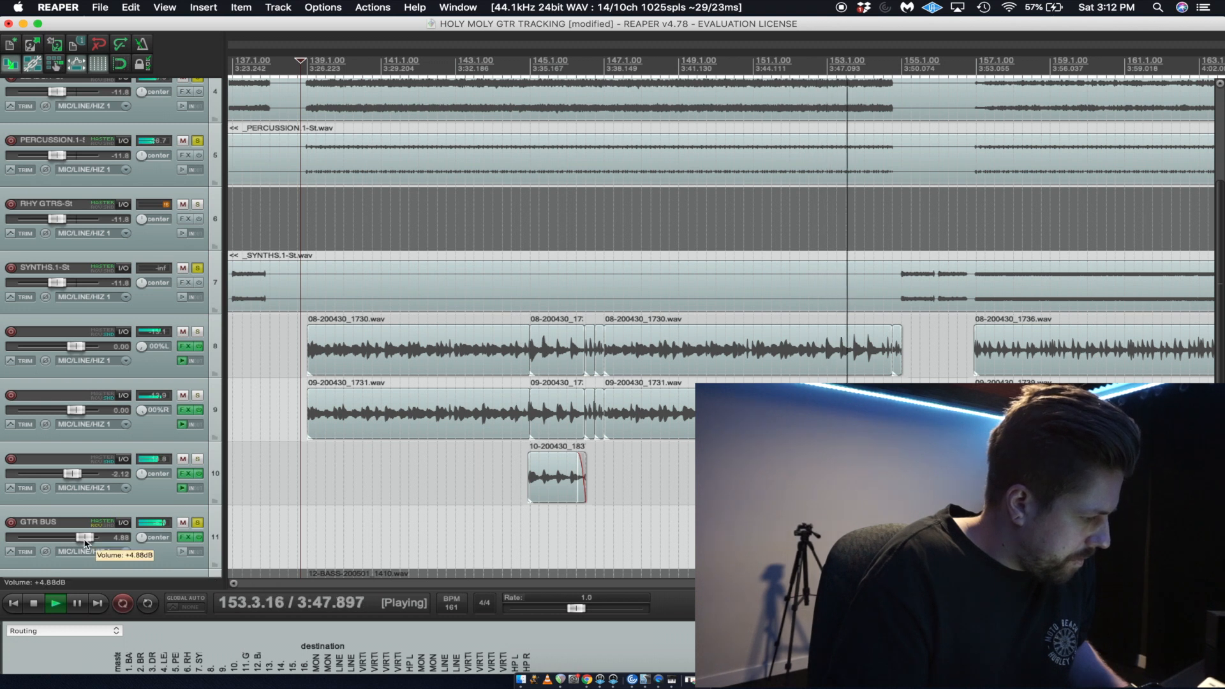
{"action": "scroll", "coordinate": [86, 539], "scroll_direction": "up", "scroll_amount": 2}
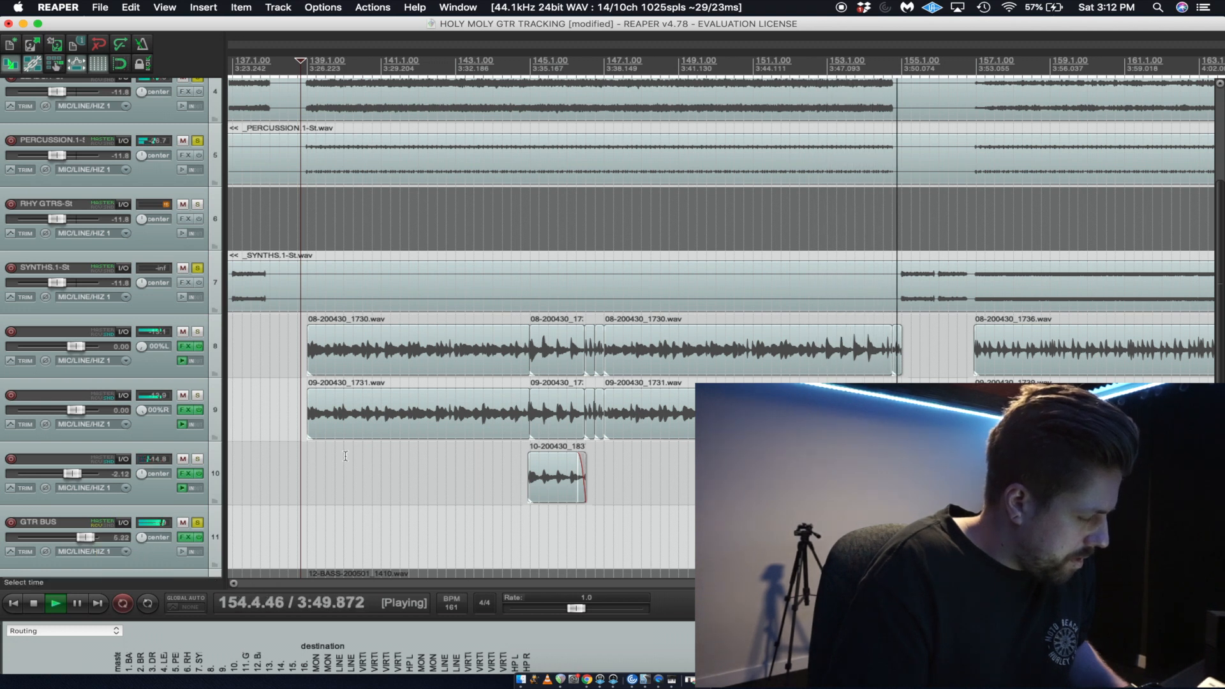
{"action": "key", "text": "space"}
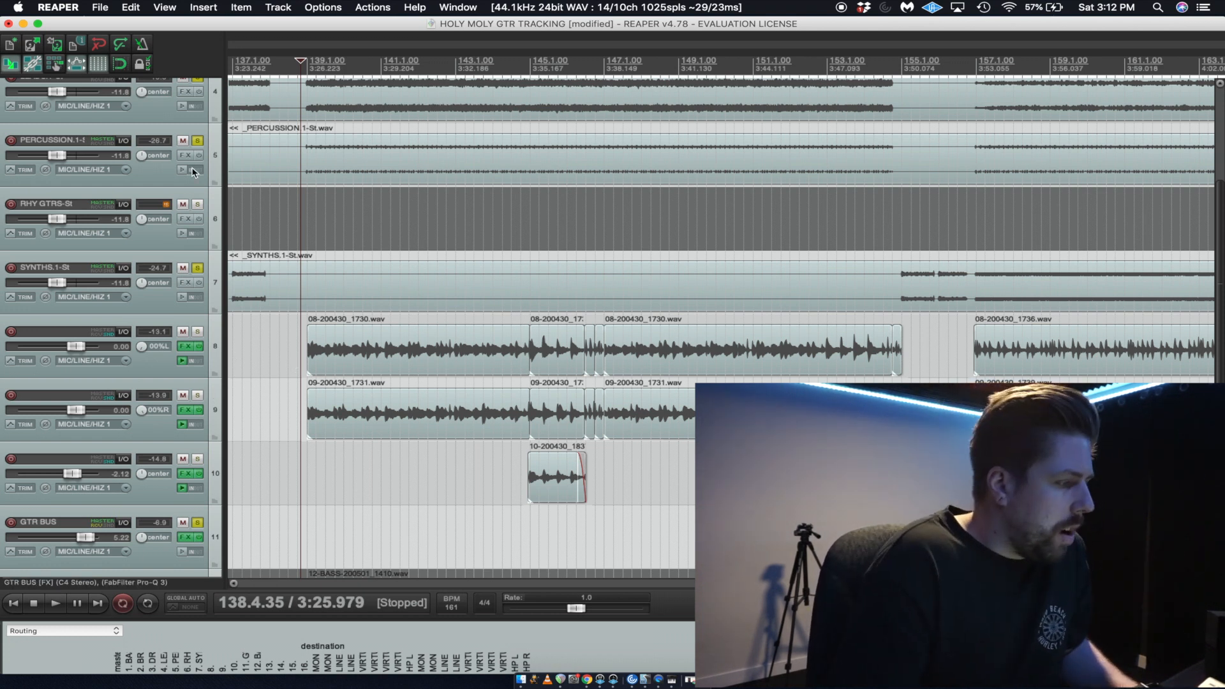
Take the SYNTHS, PERCUSSION, LEADS, DRUMS, BREAKBEAT and GTR BUS tracks out of the solo.
{"action": "left_click", "coordinate": [198, 269]}
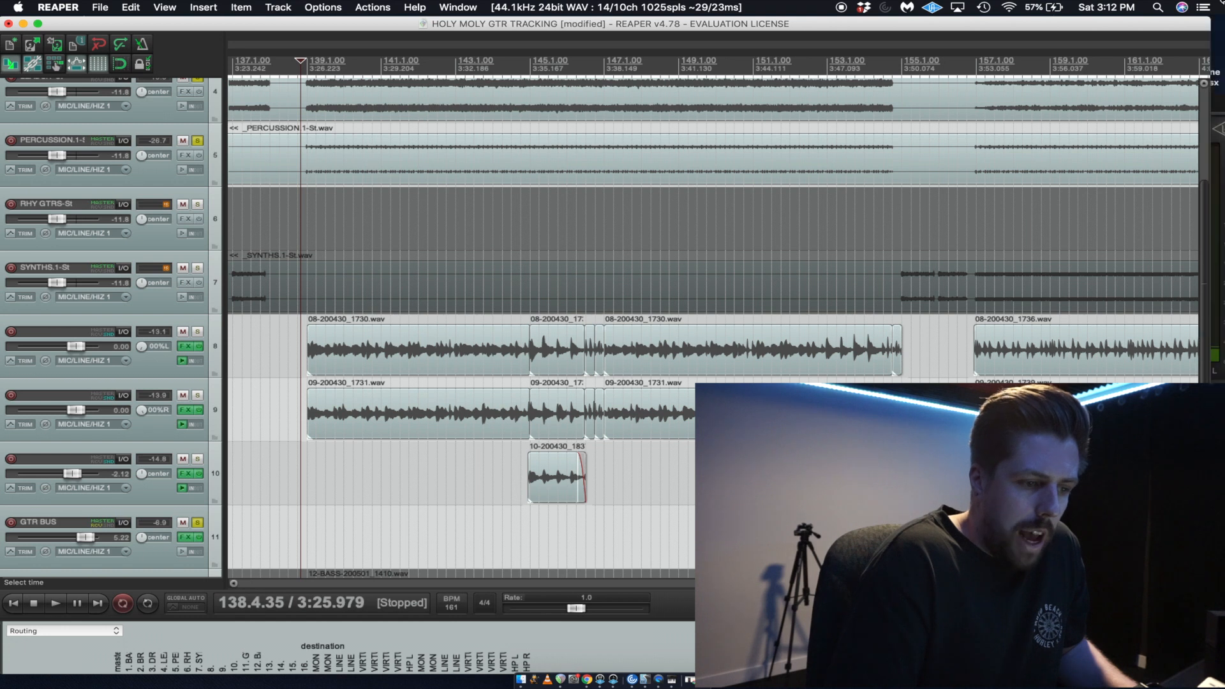
{"action": "left_click_drag", "start_coordinate": [1220, 193], "coordinate": [1218, 5]}
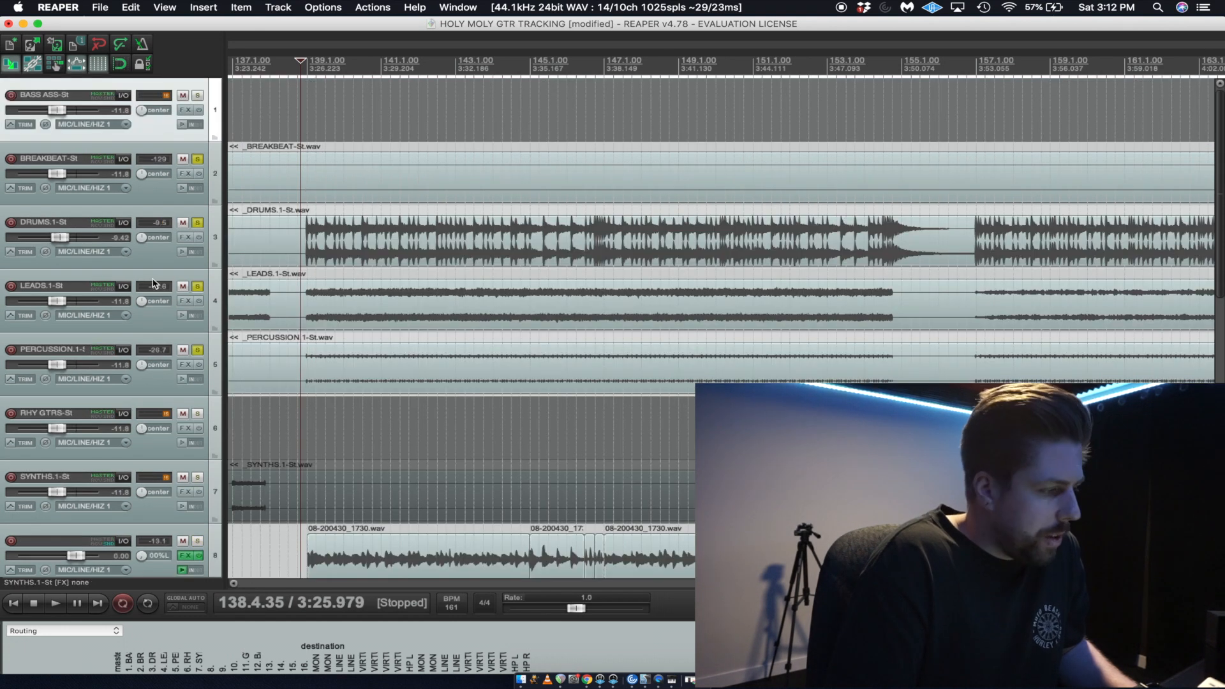
{"action": "left_click", "coordinate": [198, 349]}
{"action": "left_click", "coordinate": [198, 286]}
{"action": "left_click", "coordinate": [198, 286]}
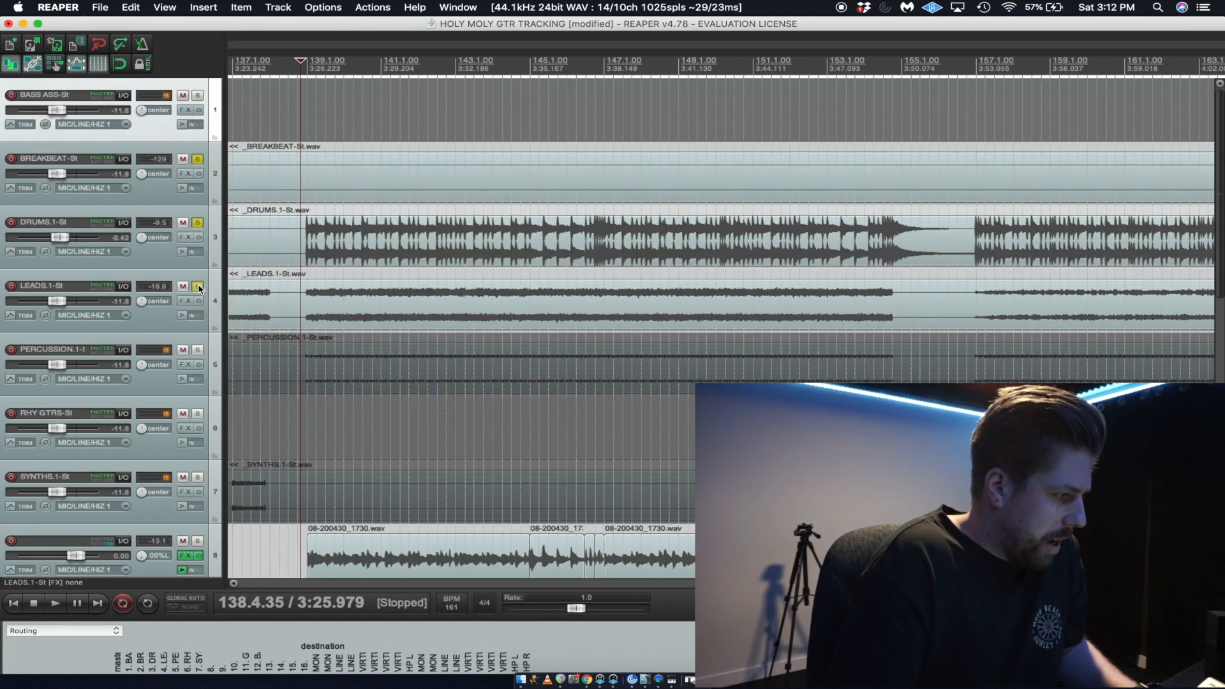
{"action": "left_click", "coordinate": [198, 285]}
{"action": "left_click", "coordinate": [198, 222]}
{"action": "left_click", "coordinate": [198, 158]}
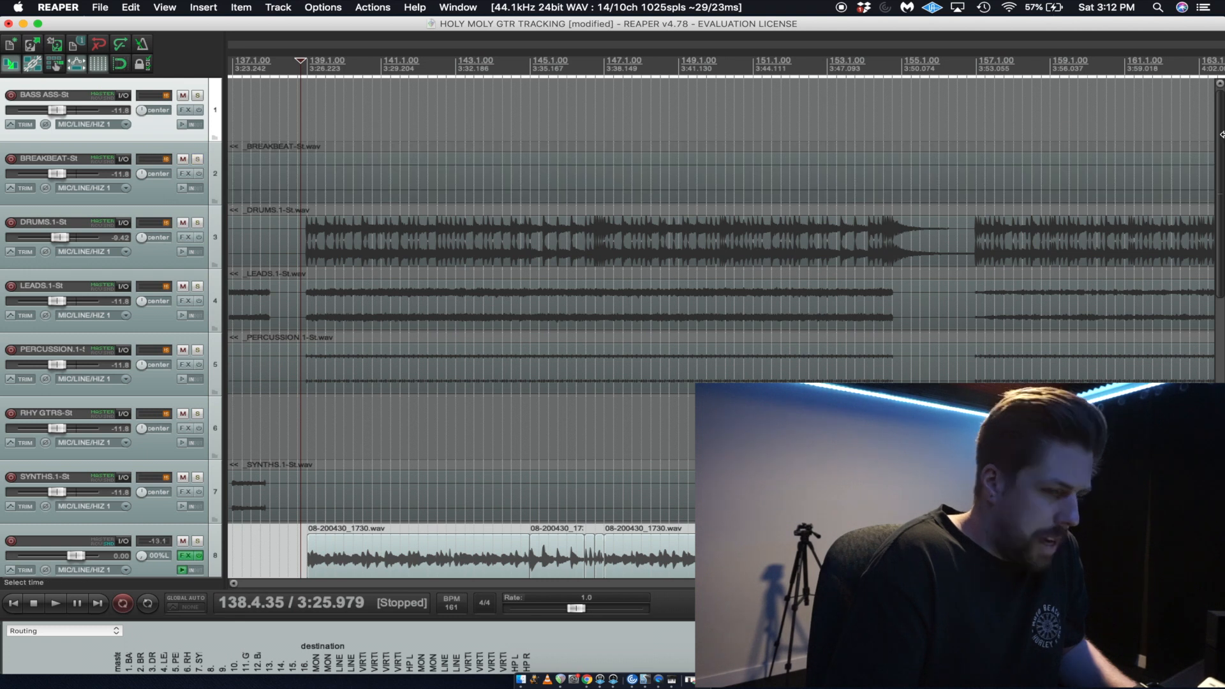
{"action": "left_click_drag", "start_coordinate": [1222, 134], "coordinate": [1212, 287]}
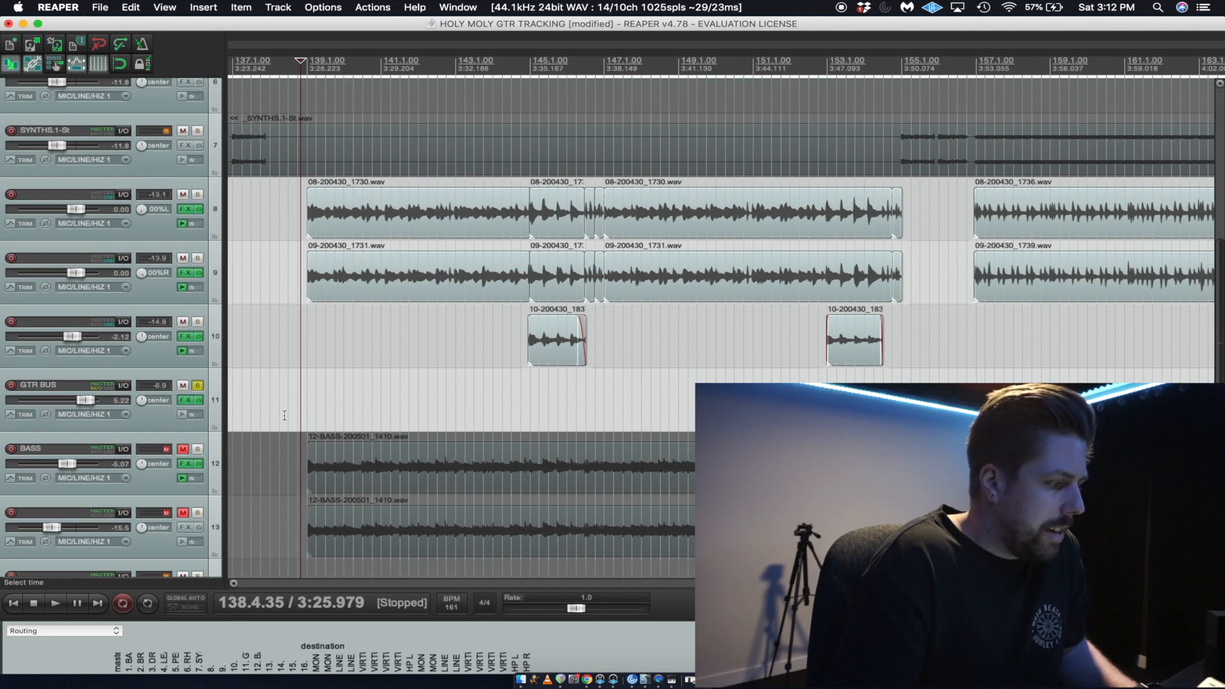
{"action": "left_click", "coordinate": [198, 385]}
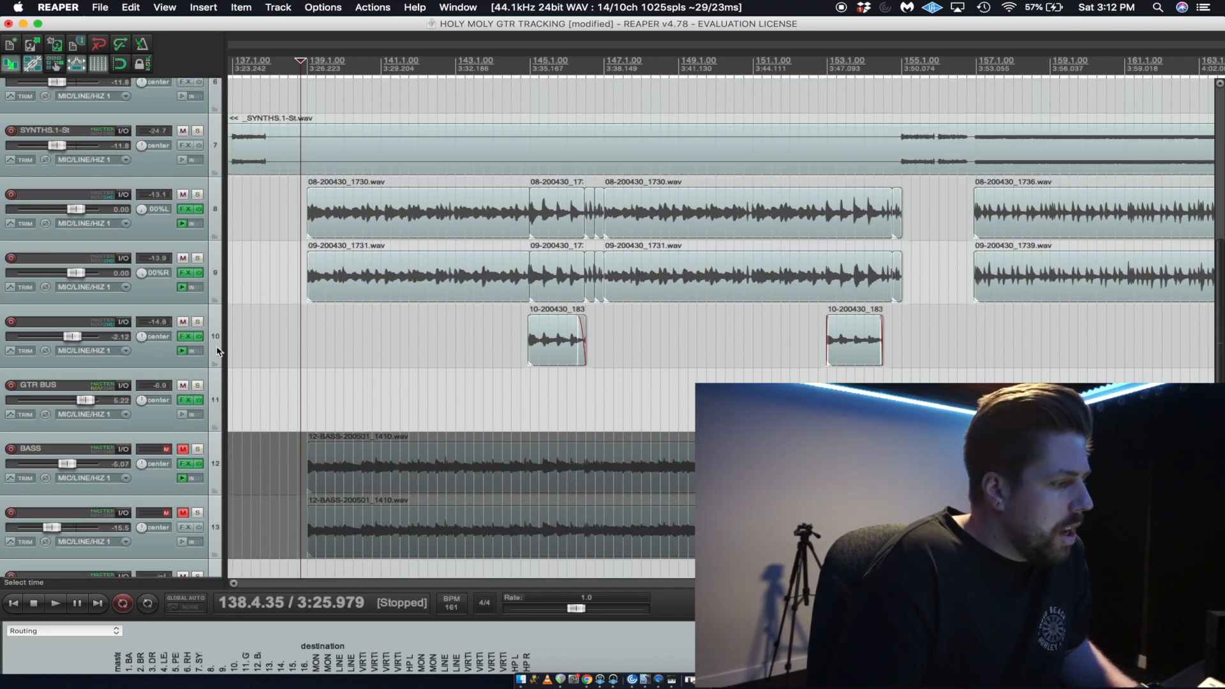
Unmute the BASS track and track 13, and solo both of them.
{"action": "left_click", "coordinate": [183, 451]}
{"action": "left_click", "coordinate": [184, 512]}
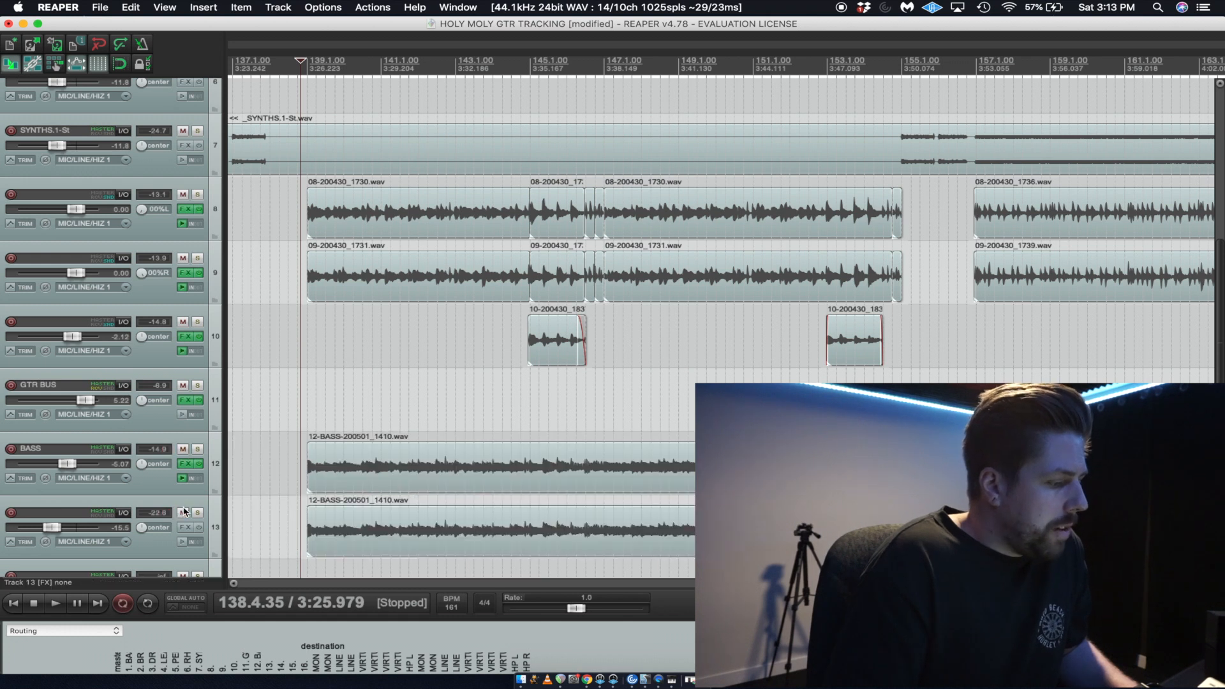
{"action": "left_click", "coordinate": [197, 450]}
{"action": "left_click", "coordinate": [197, 513]}
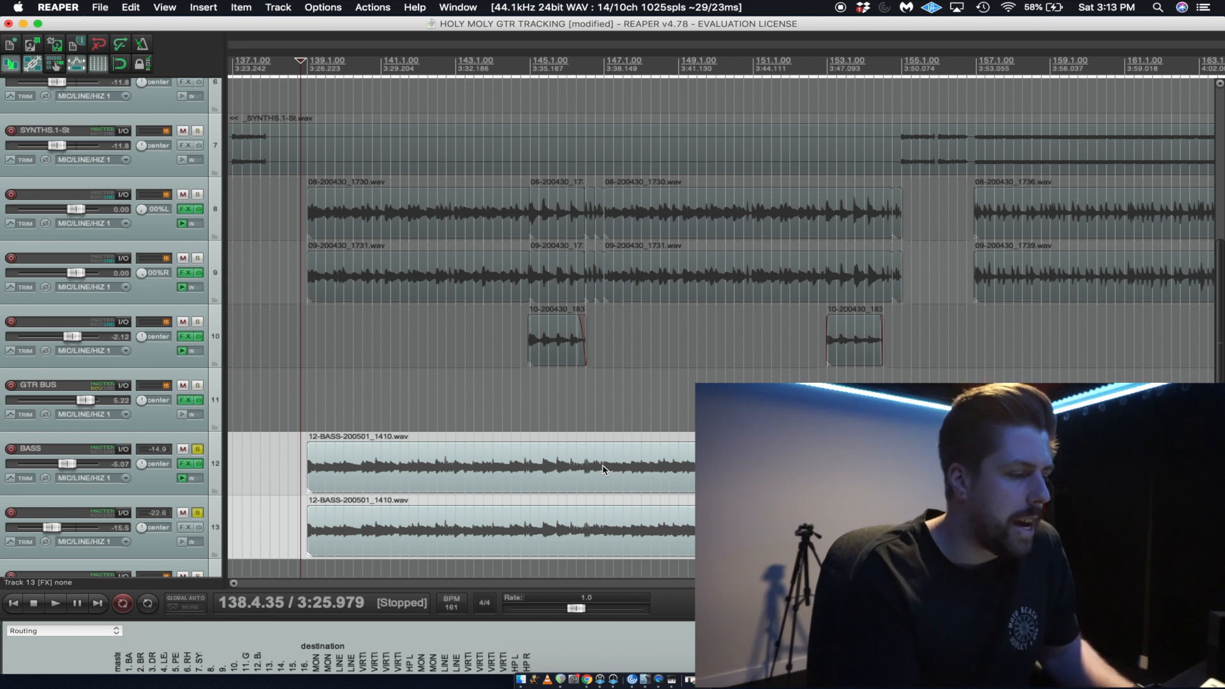
{"action": "scroll", "coordinate": [604, 470], "scroll_direction": "down", "scroll_amount": 10}
{"action": "left_click", "coordinate": [911, 407]}
{"action": "scroll", "coordinate": [911, 407], "scroll_direction": "up", "scroll_amount": 1}
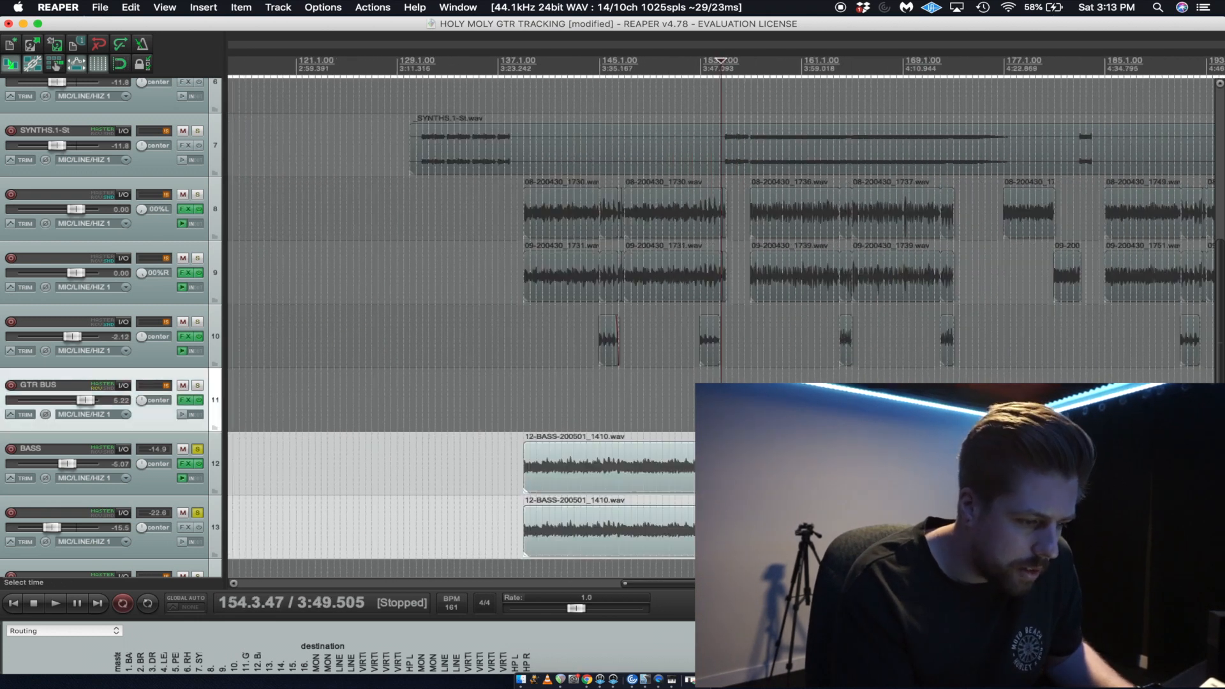
{"action": "scroll", "coordinate": [910, 408], "scroll_direction": "up", "scroll_amount": 1}
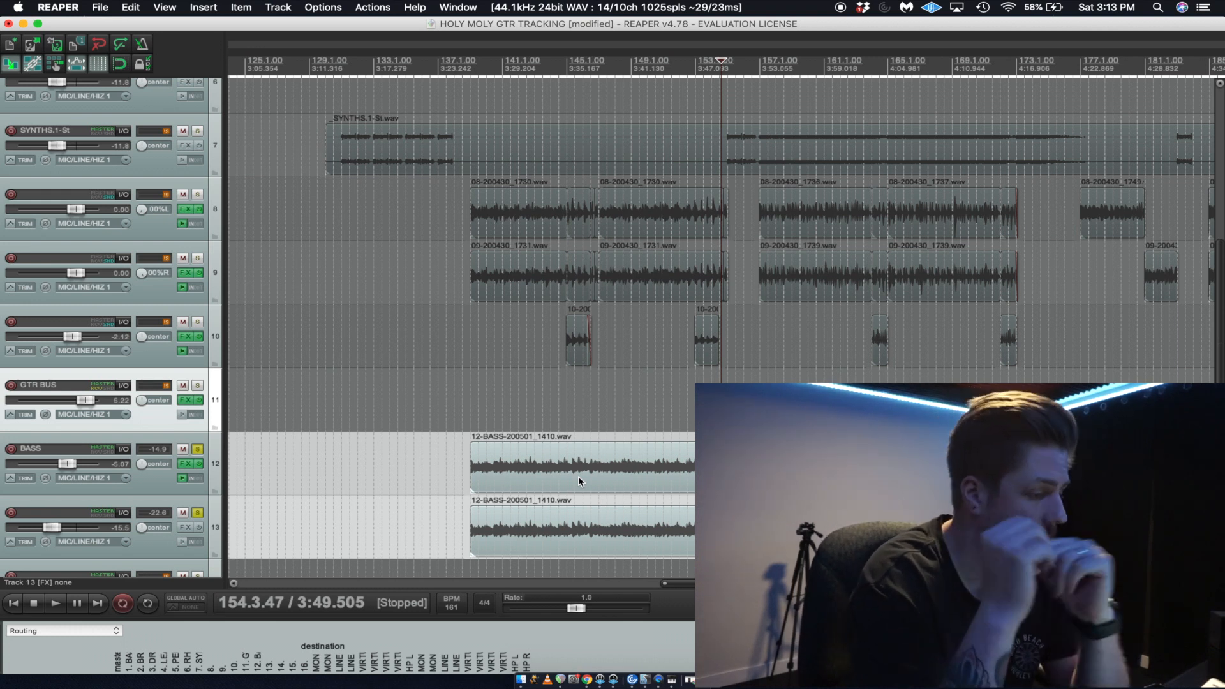
{"action": "left_click", "coordinate": [520, 409]}
{"action": "scroll", "coordinate": [520, 409], "scroll_direction": "up", "scroll_amount": 3}
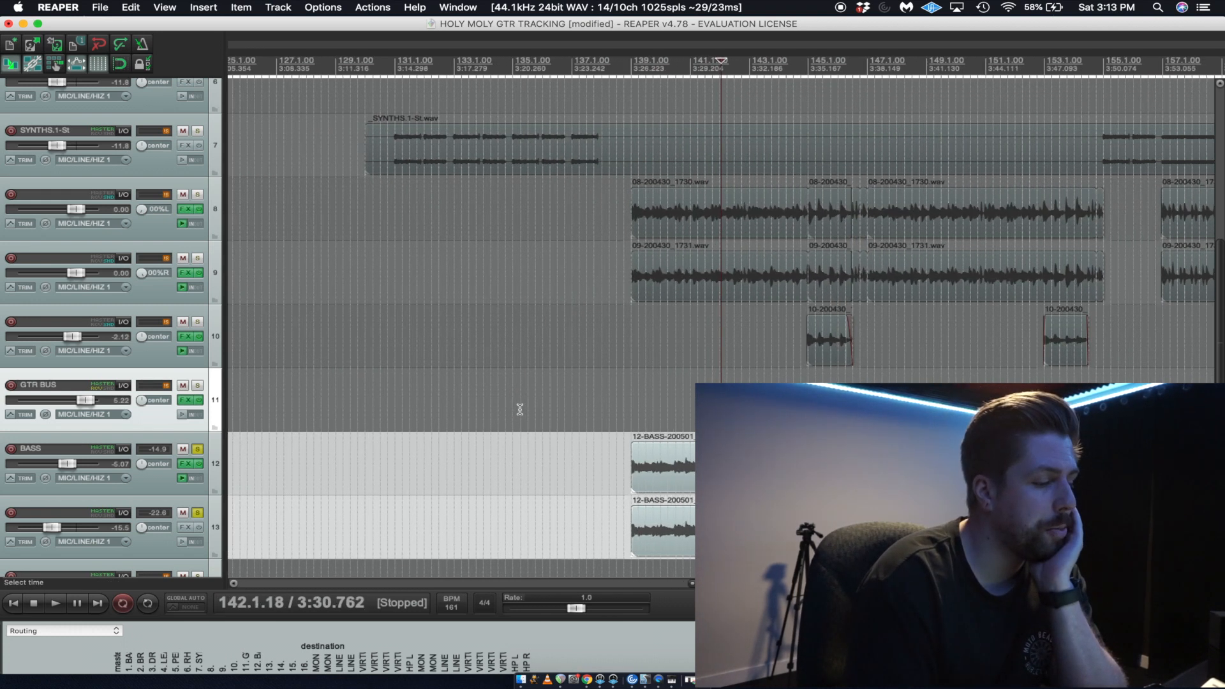
{"action": "scroll", "coordinate": [520, 409], "scroll_direction": "down", "scroll_amount": 3}
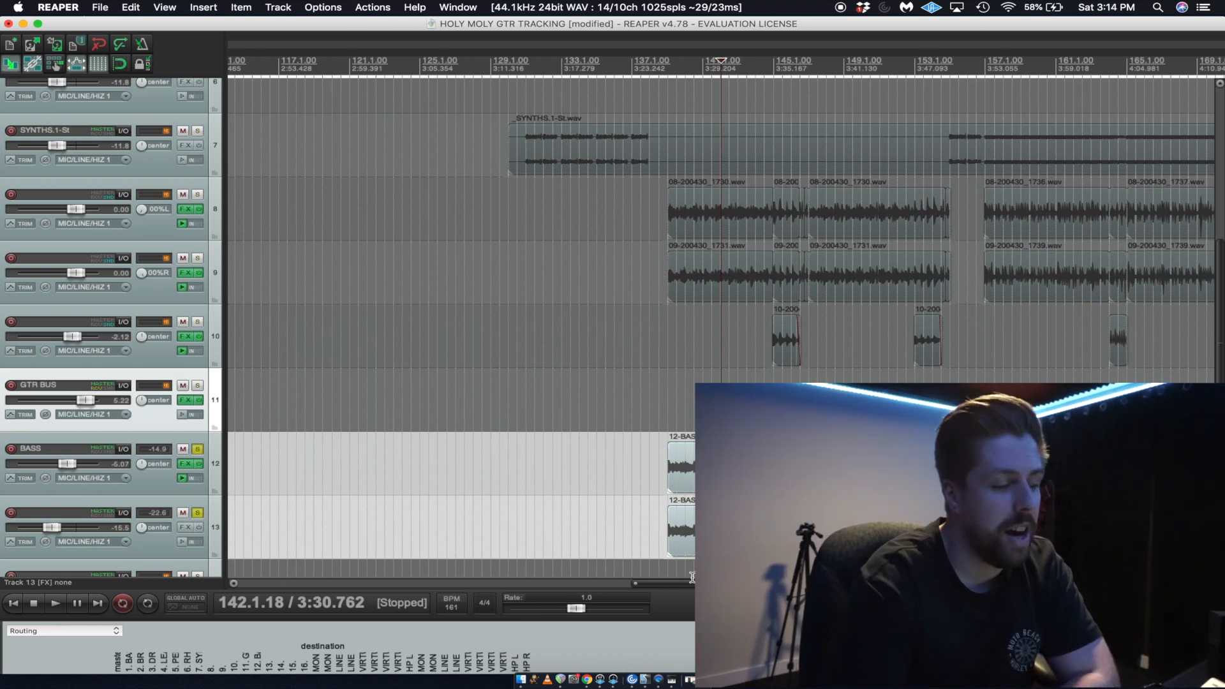
{"action": "scroll", "coordinate": [692, 577], "scroll_direction": "right", "scroll_amount": 5}
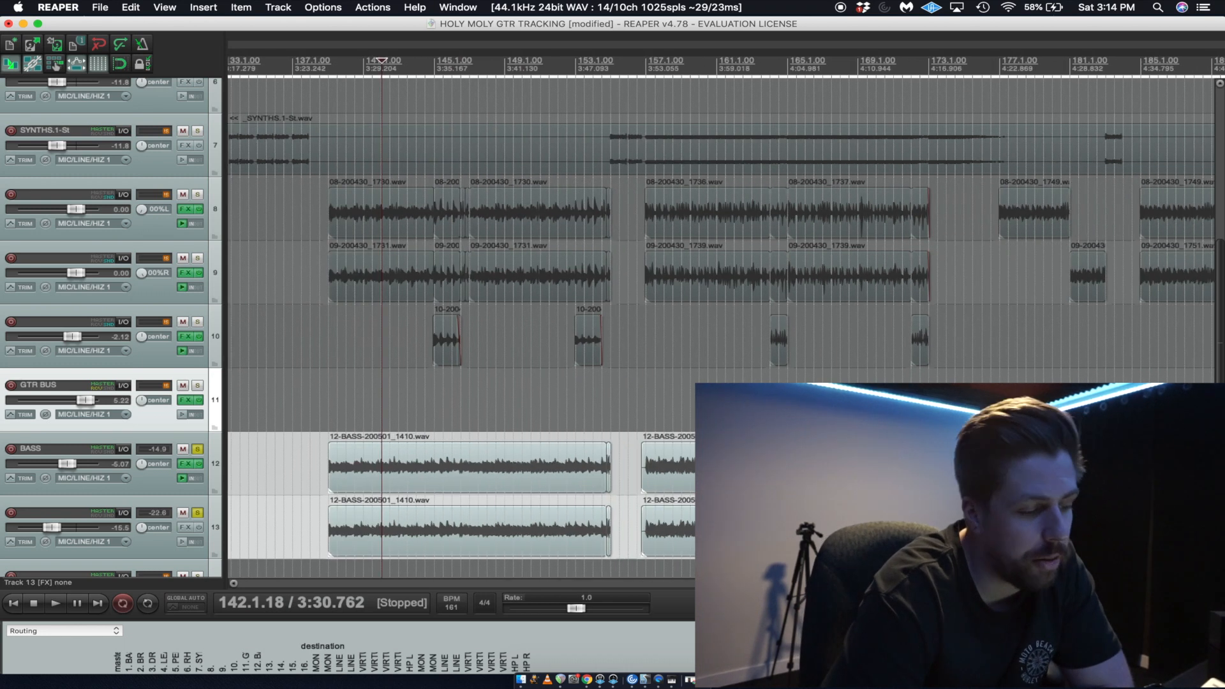
Take track 13 out of the solo and view the effects chain of the BASS track with its CLA-76 Stereo plug-in.
{"action": "left_click", "coordinate": [207, 506]}
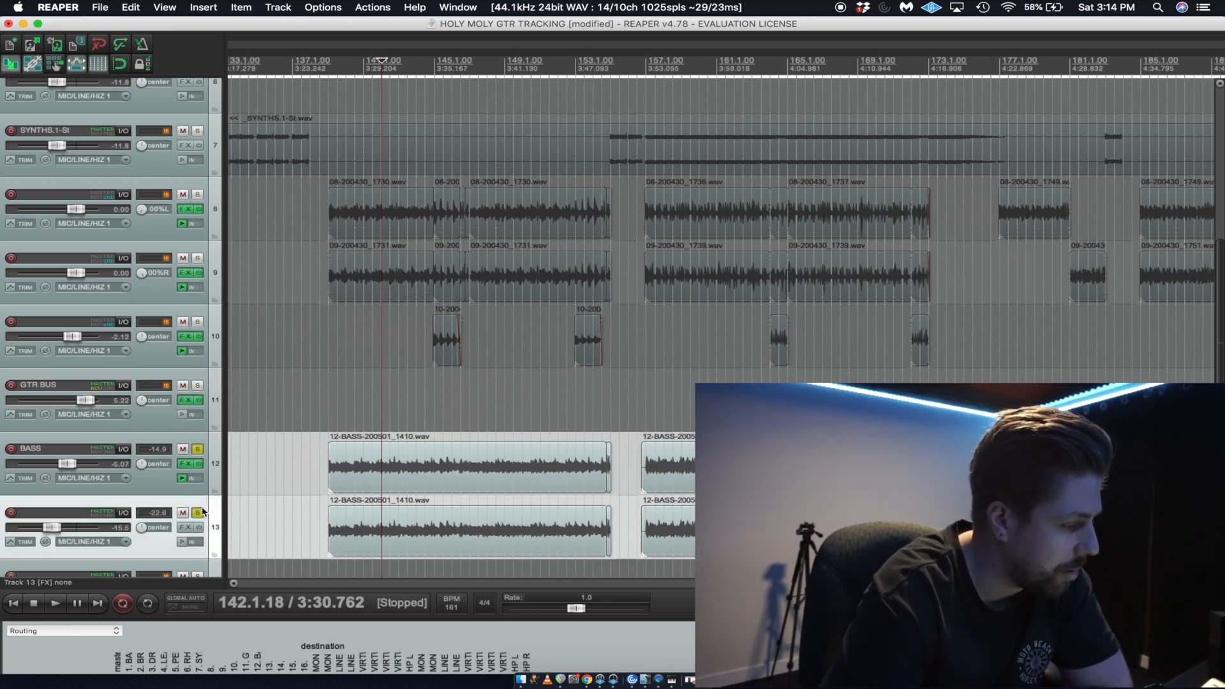
{"action": "left_click", "coordinate": [198, 514]}
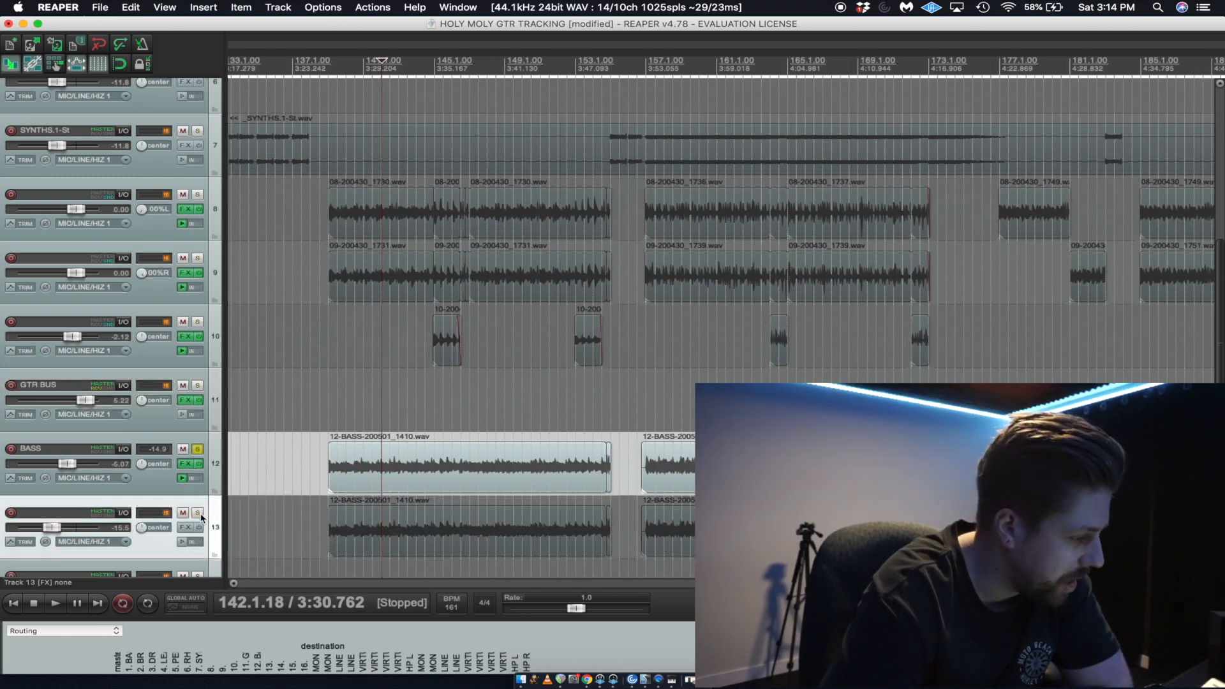
{"action": "left_click", "coordinate": [186, 464]}
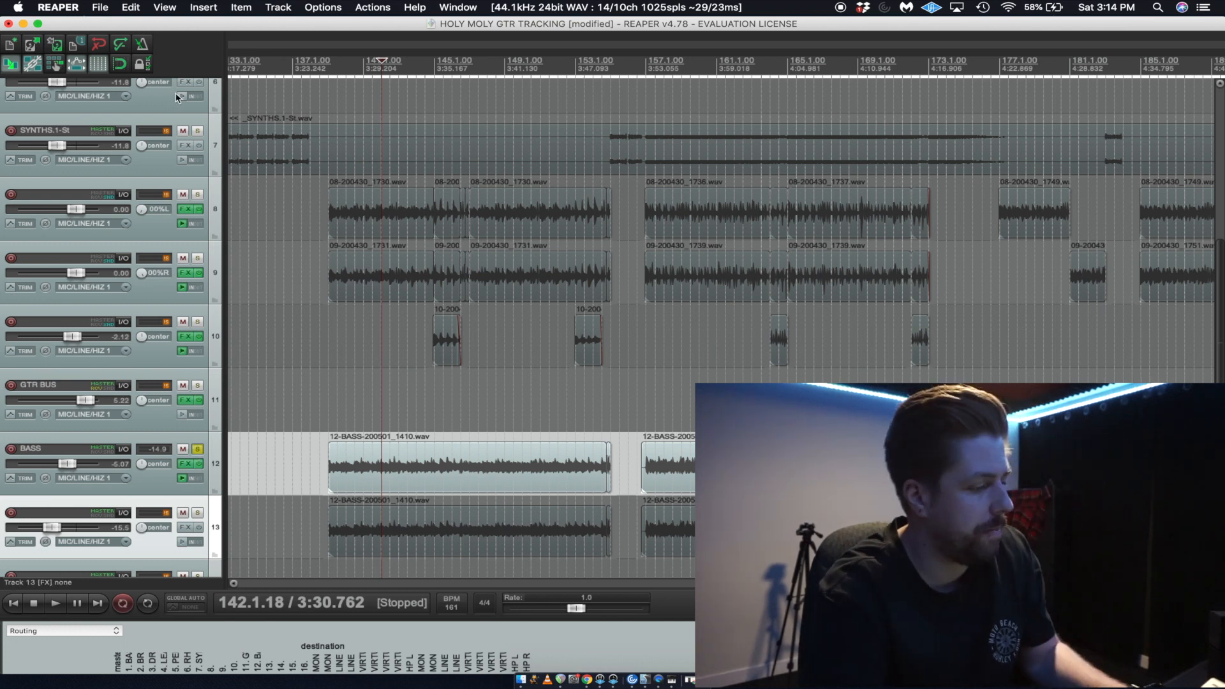
{"action": "left_click", "coordinate": [185, 464]}
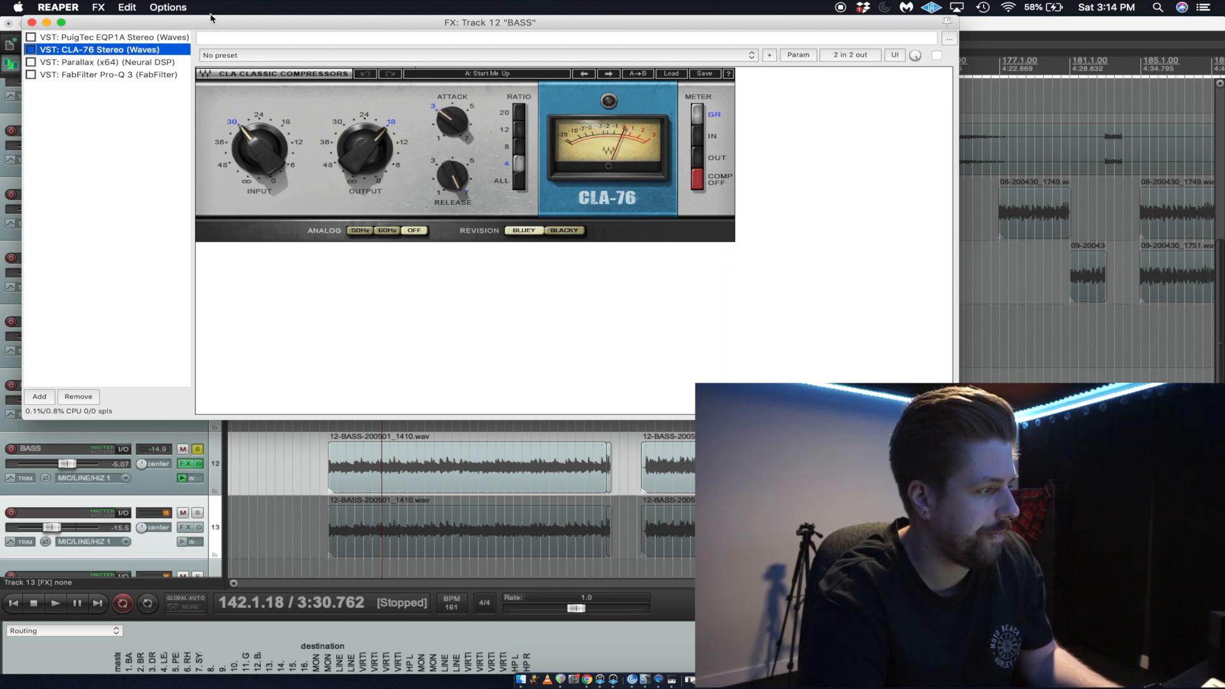
{"action": "left_click_drag", "start_coordinate": [210, 17], "coordinate": [592, 173]}
{"action": "left_click", "coordinate": [341, 414]}
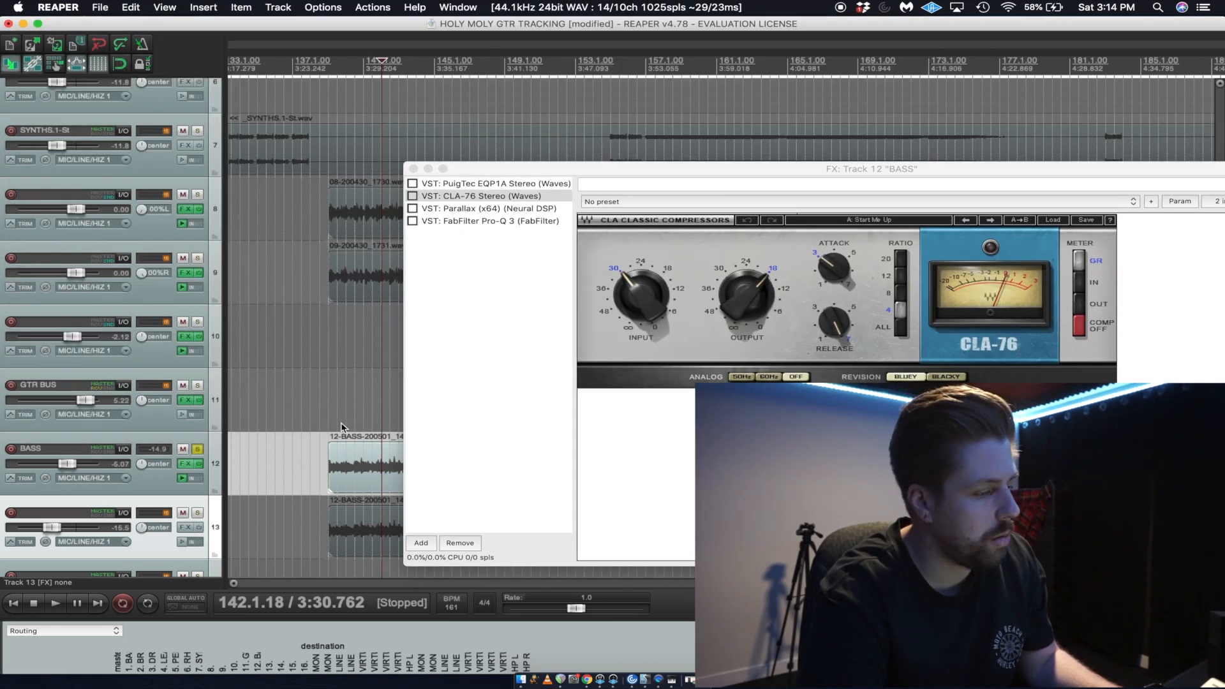
{"action": "scroll", "coordinate": [331, 413], "scroll_direction": "up", "scroll_amount": 4}
{"action": "left_click", "coordinate": [414, 169]}
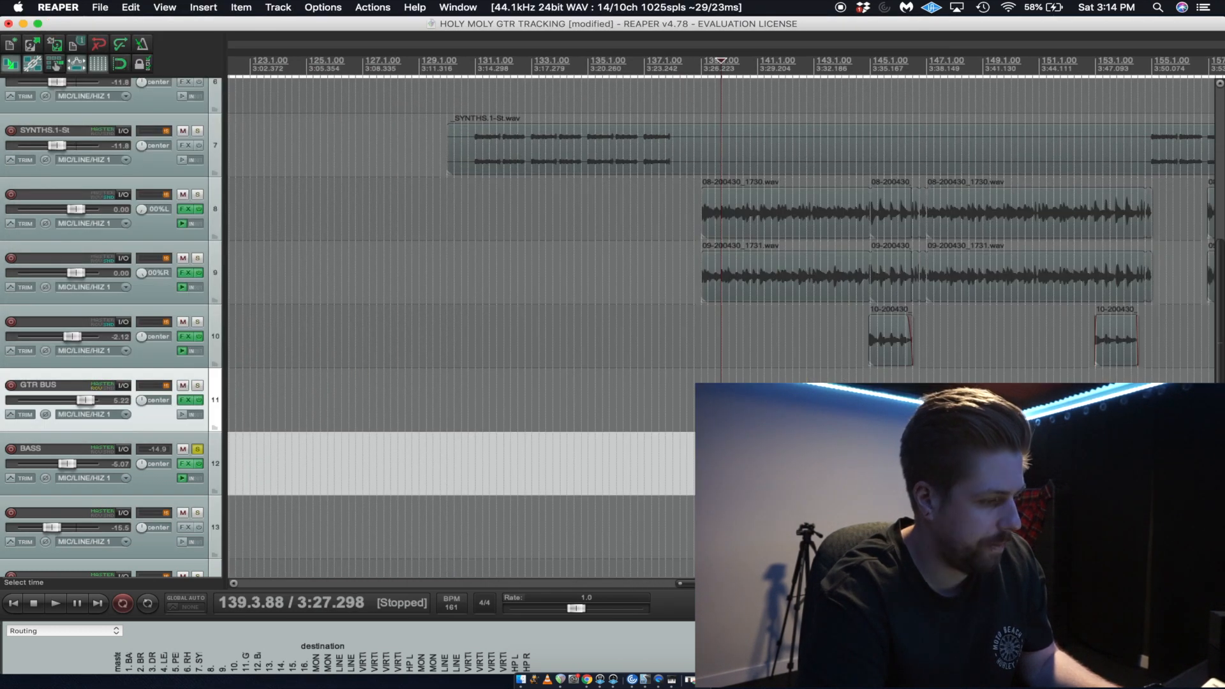
Audition the soloed BASS track from about bar 140.
{"action": "left_click", "coordinate": [732, 408]}
{"action": "scroll", "coordinate": [732, 408], "scroll_direction": "up", "scroll_amount": 2}
{"action": "scroll", "coordinate": [732, 408], "scroll_direction": "down", "scroll_amount": 1}
{"action": "key", "text": "space"}
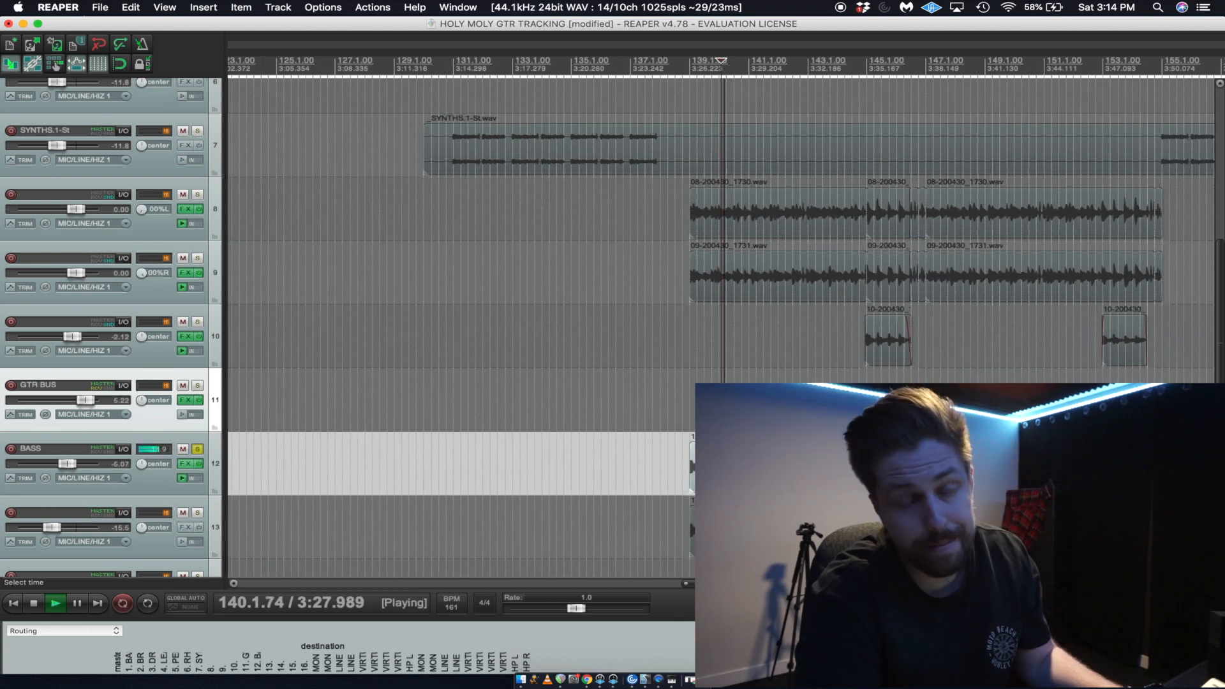
{"action": "scroll", "coordinate": [687, 520], "scroll_direction": "down", "scroll_amount": 3}
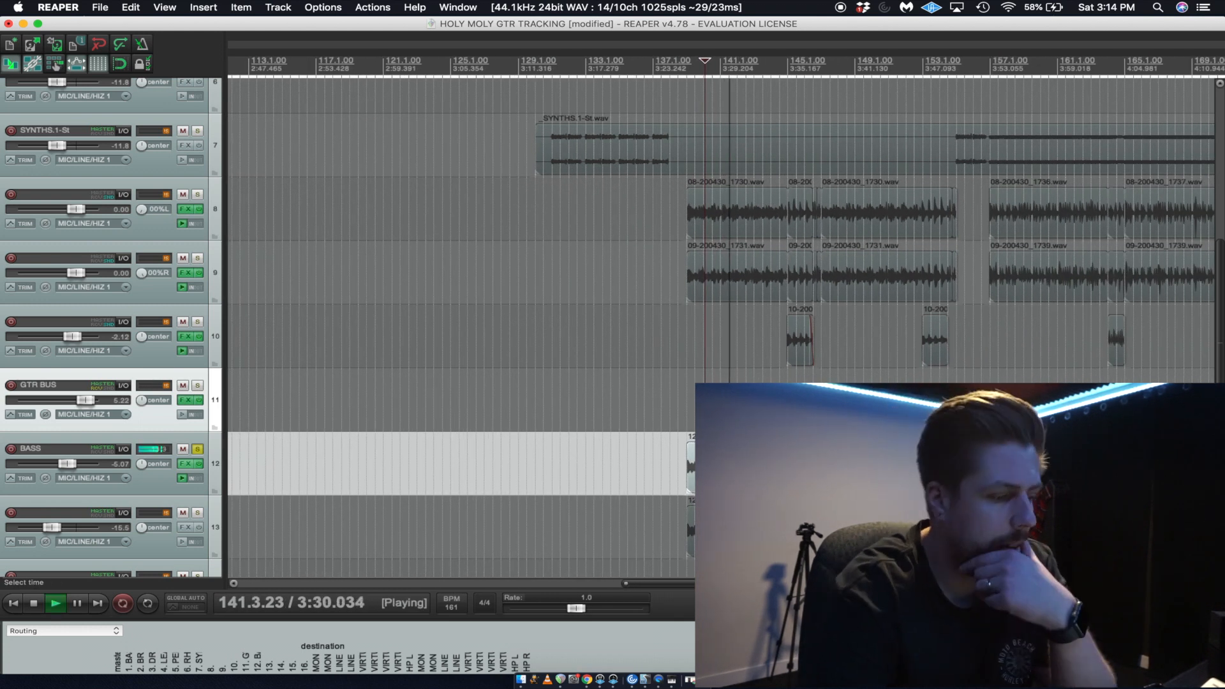
{"action": "scroll", "coordinate": [687, 519], "scroll_direction": "down", "scroll_amount": 2}
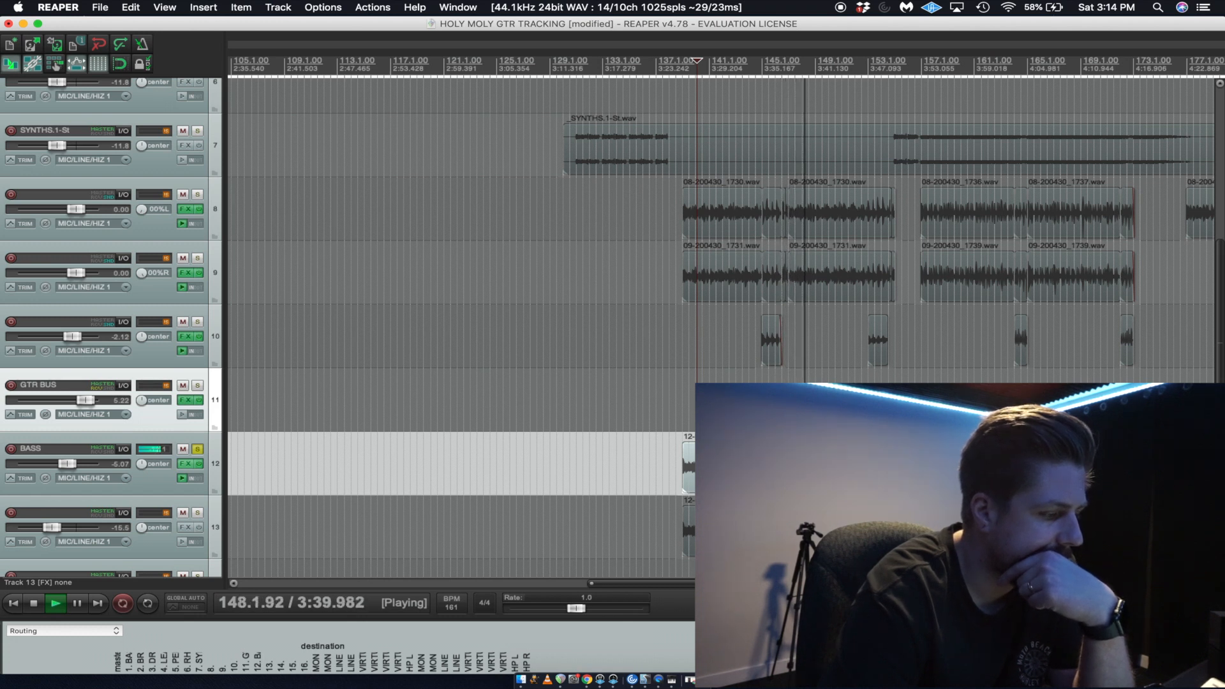
{"action": "key", "text": "space"}
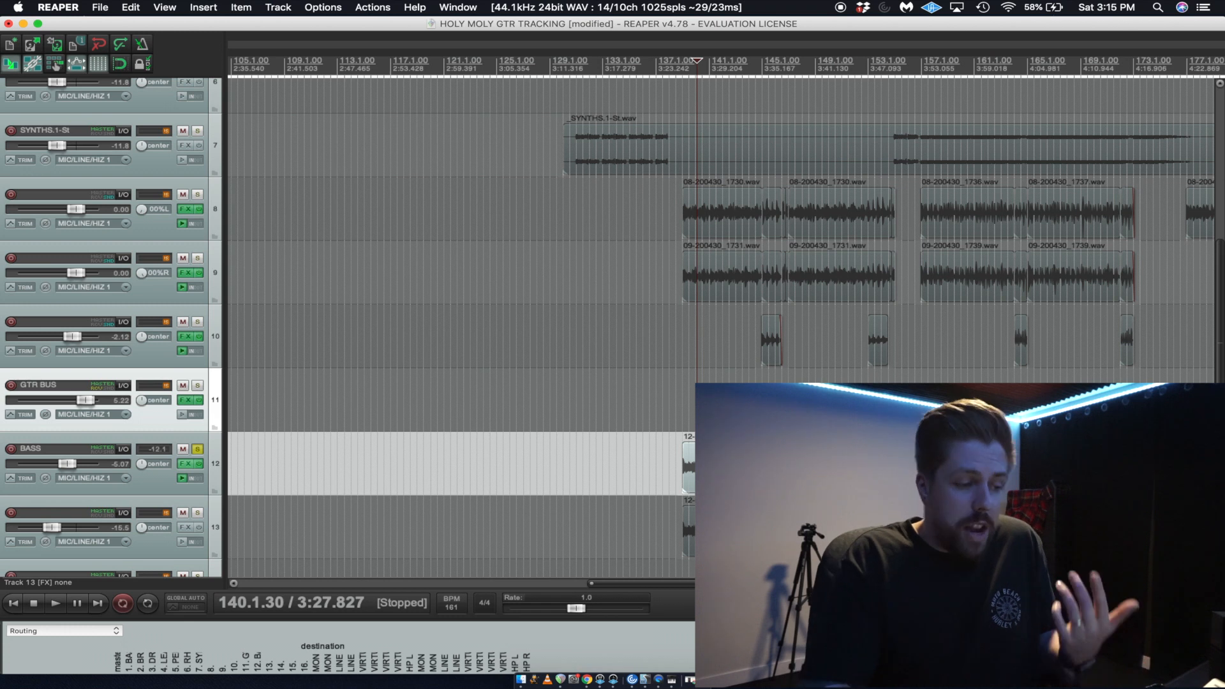
Replay short passages of the soloed BASS track around bars 147 to 151.
{"action": "scroll", "coordinate": [721, 230], "scroll_direction": "up", "scroll_amount": 5}
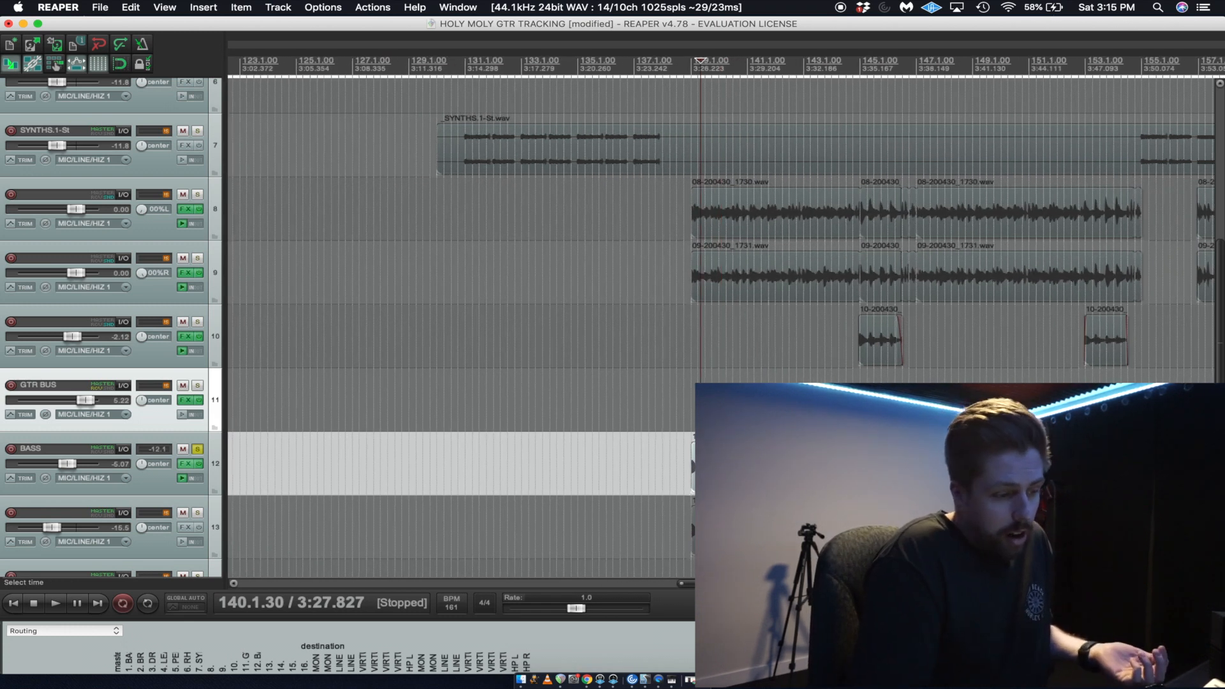
{"action": "key", "text": "space"}
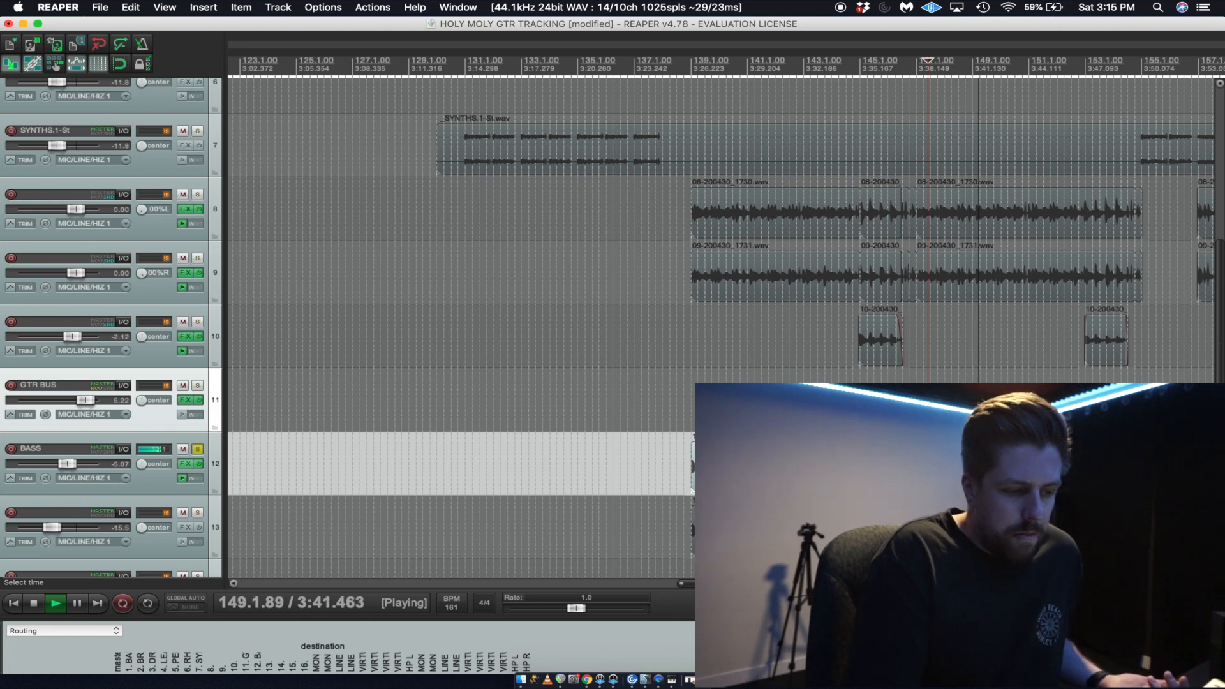
{"action": "scroll", "coordinate": [721, 230], "scroll_direction": "down", "scroll_amount": 2}
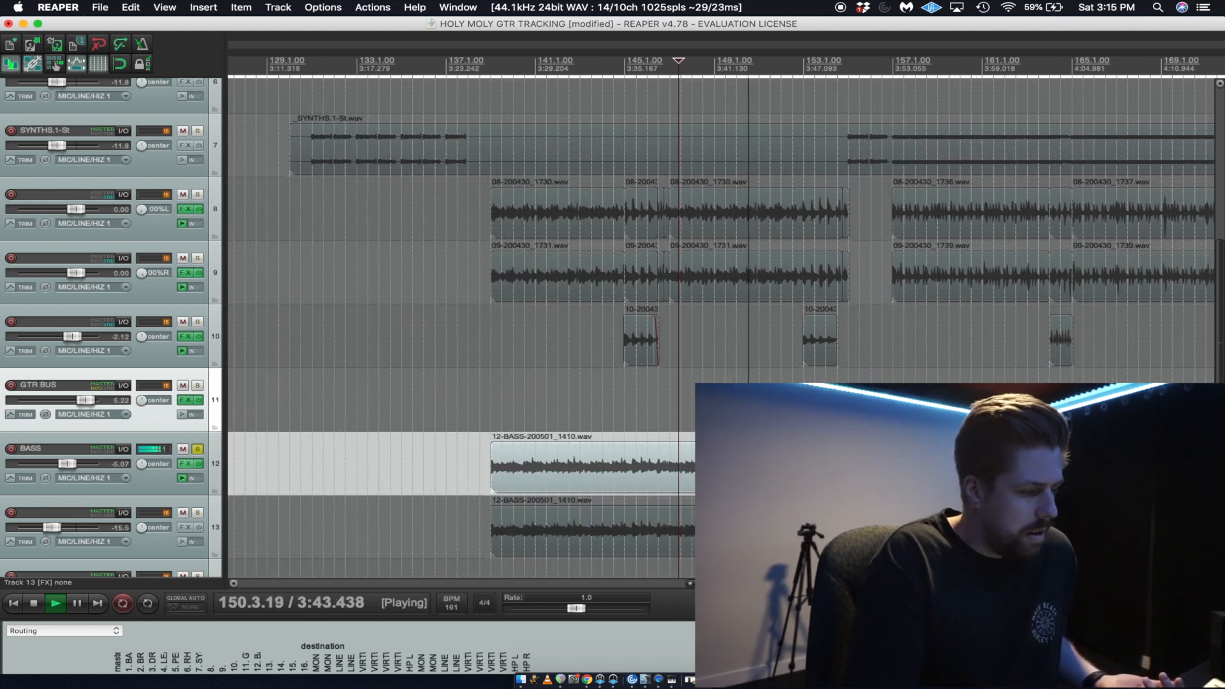
{"action": "scroll", "coordinate": [766, 409], "scroll_direction": "up", "scroll_amount": 2}
{"action": "left_click", "coordinate": [800, 402]}
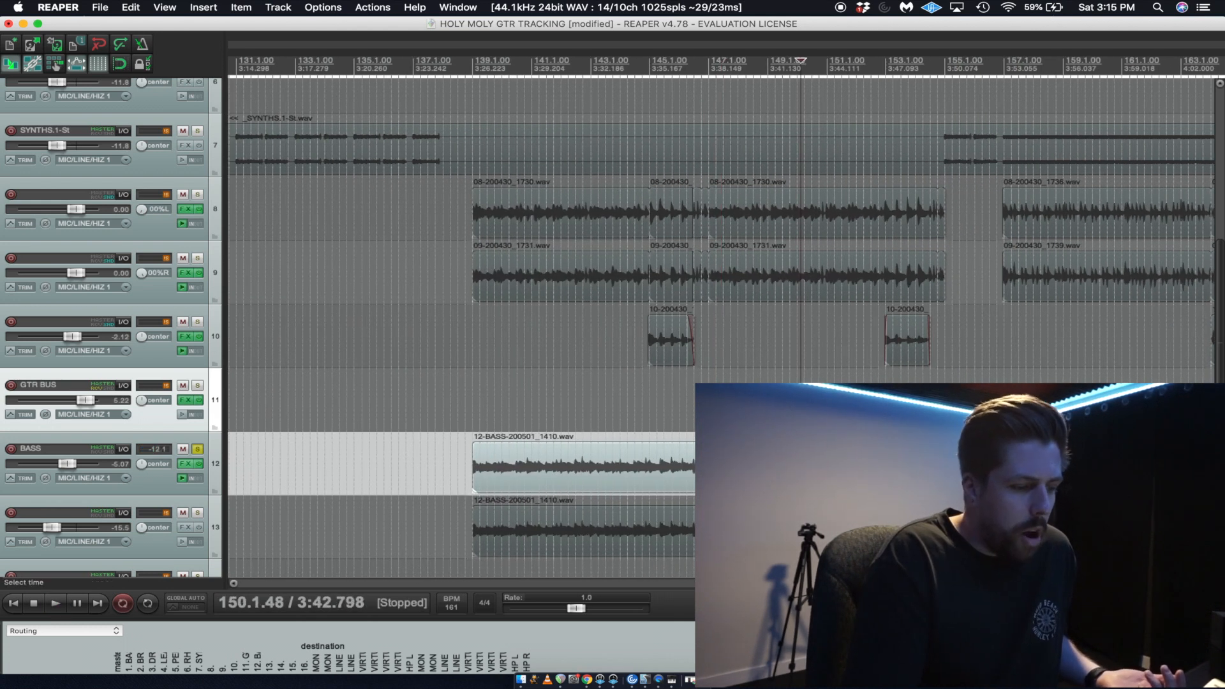
{"action": "key", "text": "space"}
{"action": "scroll", "coordinate": [800, 403], "scroll_direction": "up", "scroll_amount": 2}
{"action": "scroll", "coordinate": [735, 405], "scroll_direction": "up", "scroll_amount": 1}
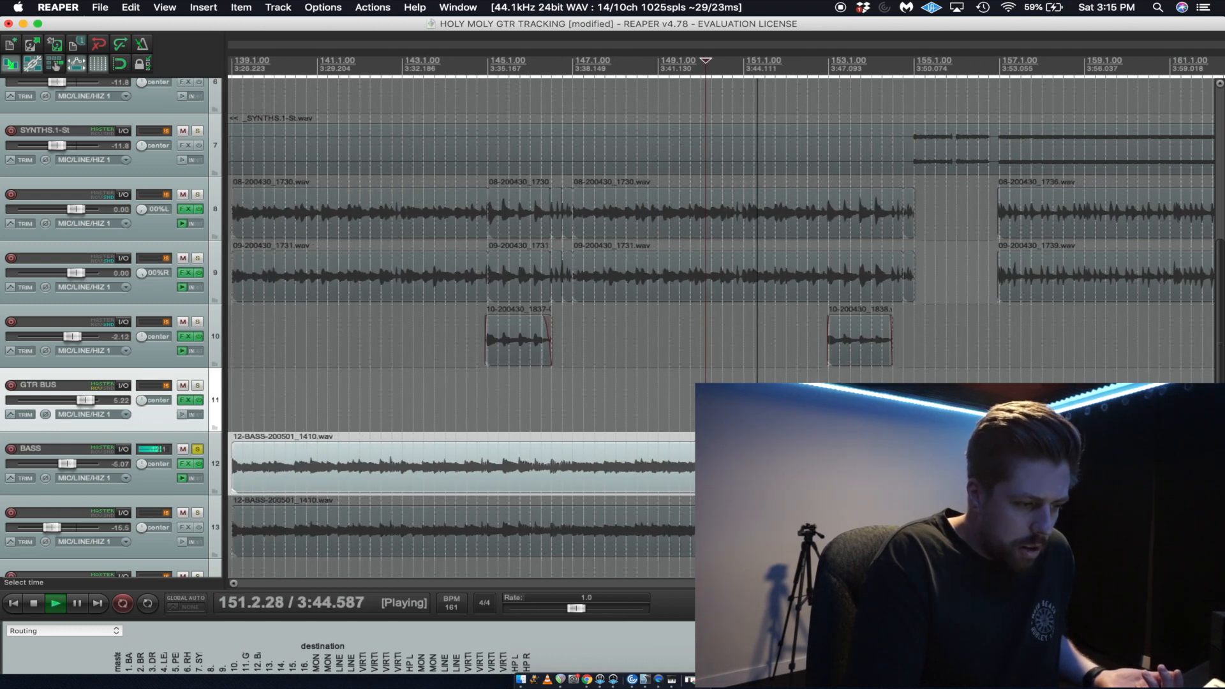
{"action": "left_click", "coordinate": [734, 405]}
{"action": "key", "text": "space"}
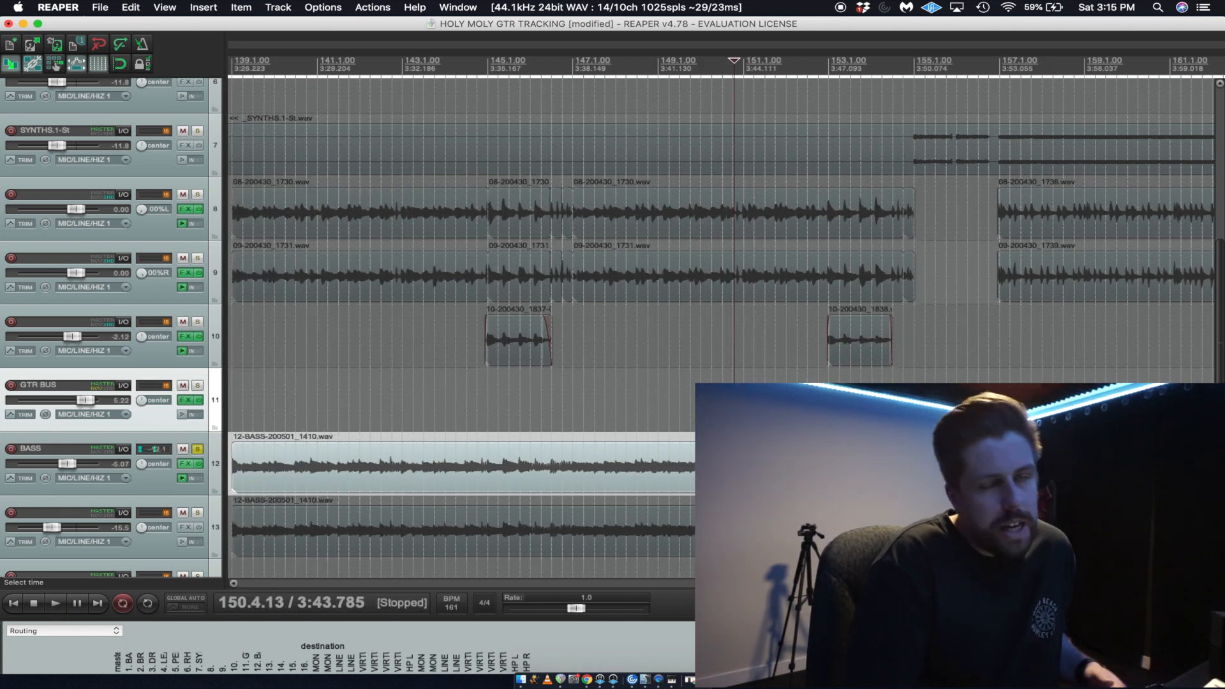
Audition the soloed BASS track from about bar 157.
{"action": "left_click", "coordinate": [1001, 406]}
{"action": "key", "text": "space"}
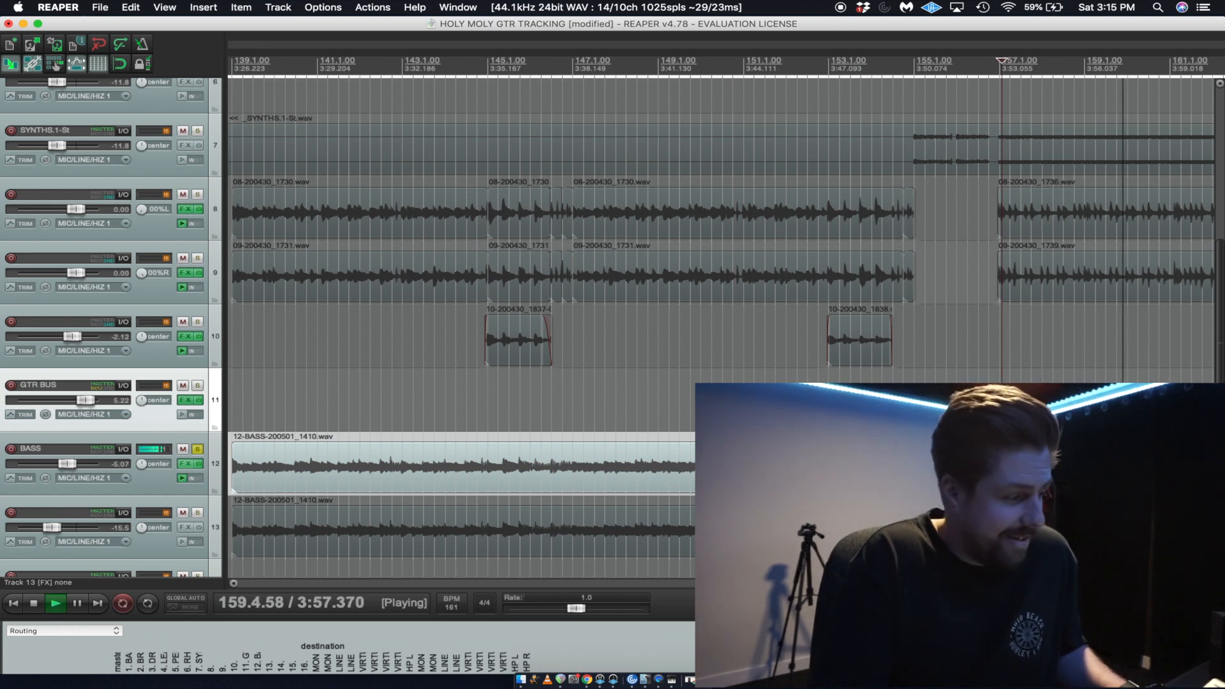
{"action": "scroll", "coordinate": [722, 329], "scroll_direction": "down", "scroll_amount": 2}
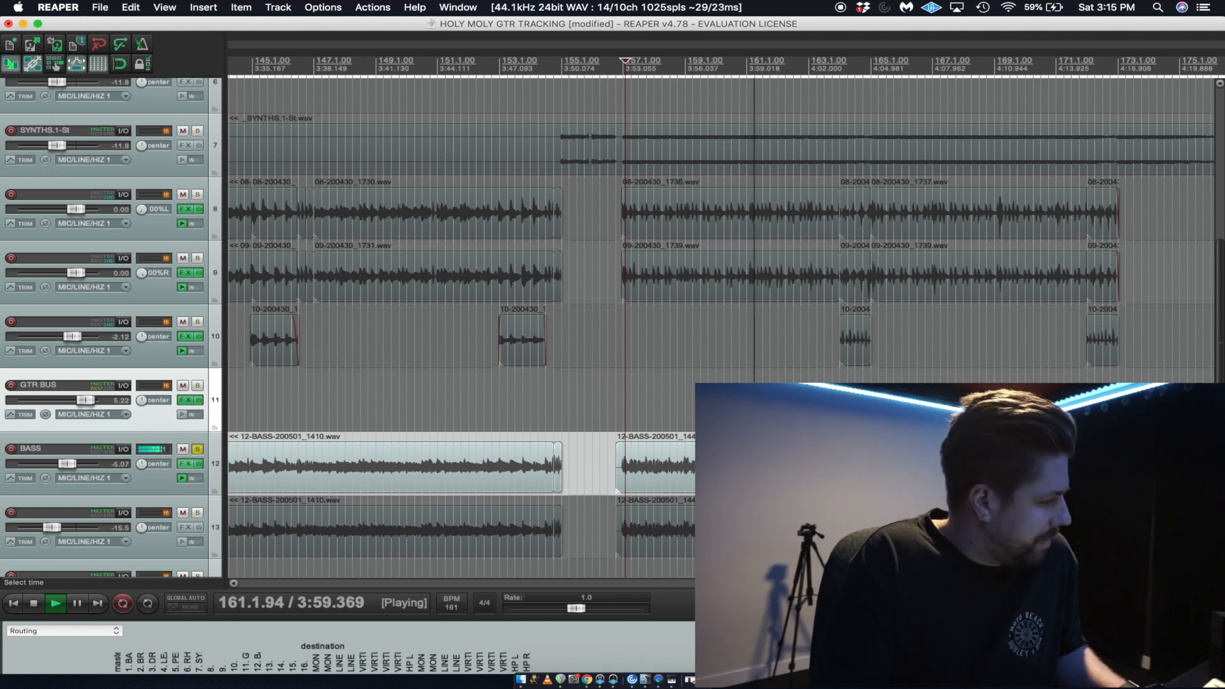
{"action": "key", "text": "space"}
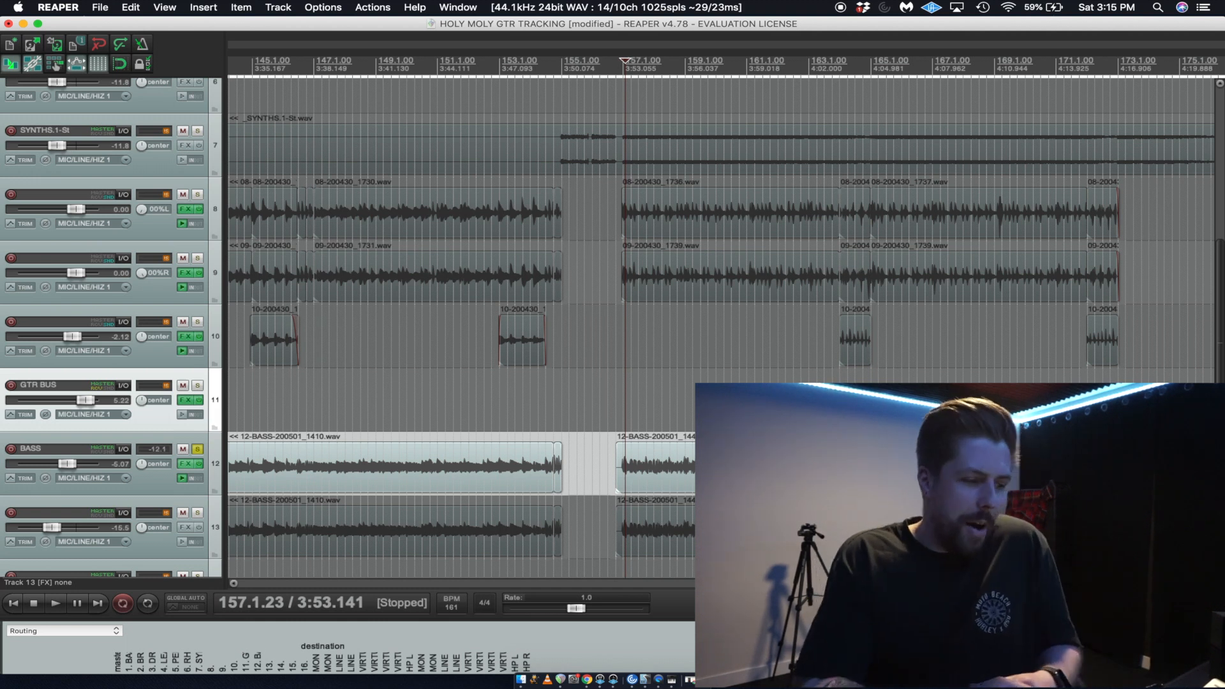
{"action": "scroll", "coordinate": [721, 328], "scroll_direction": "down", "scroll_amount": 2}
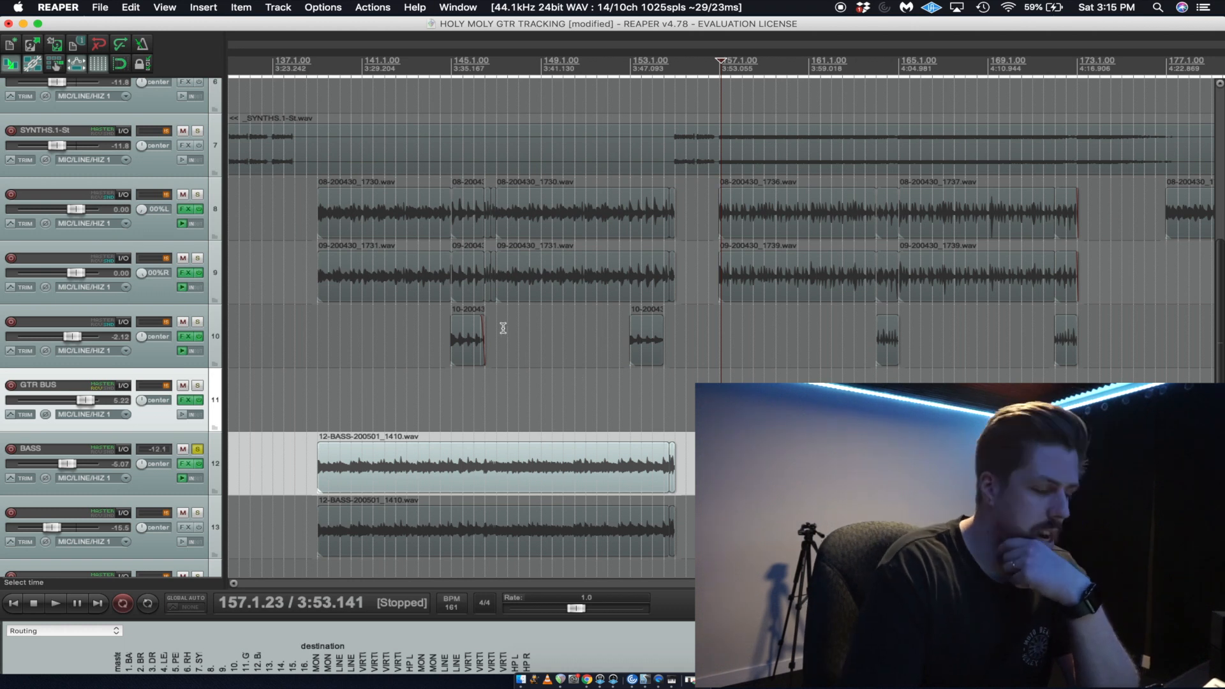
Open the BASS track's effects chain and enable its PuigTec EQP1A Stereo plug-in.
{"action": "left_click", "coordinate": [397, 380]}
{"action": "scroll", "coordinate": [398, 381], "scroll_direction": "up", "scroll_amount": 3}
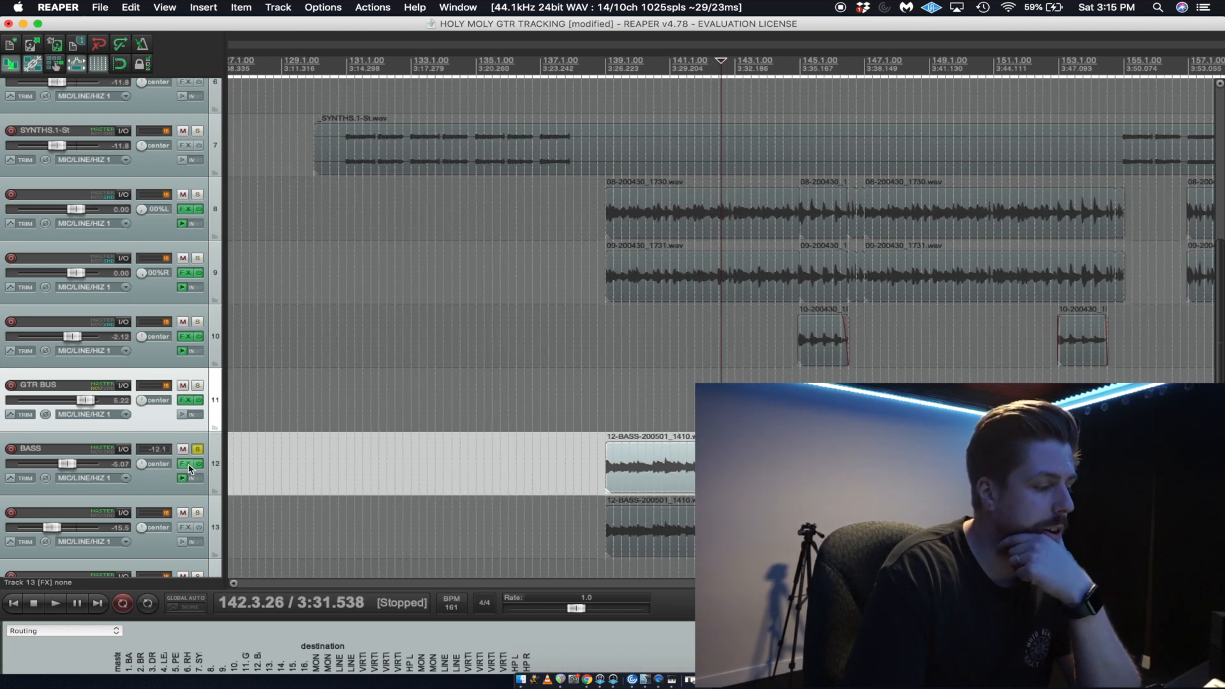
{"action": "left_click", "coordinate": [188, 466]}
{"action": "left_click", "coordinate": [359, 184]}
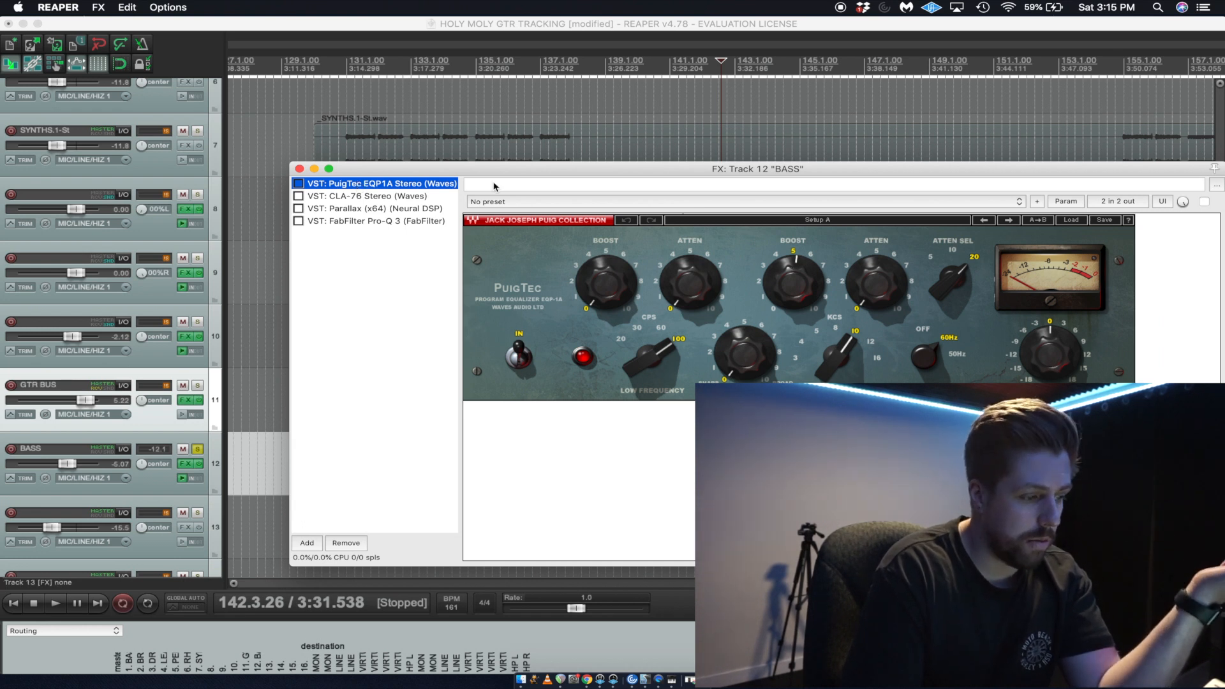
{"action": "left_click_drag", "start_coordinate": [503, 167], "coordinate": [432, 387]}
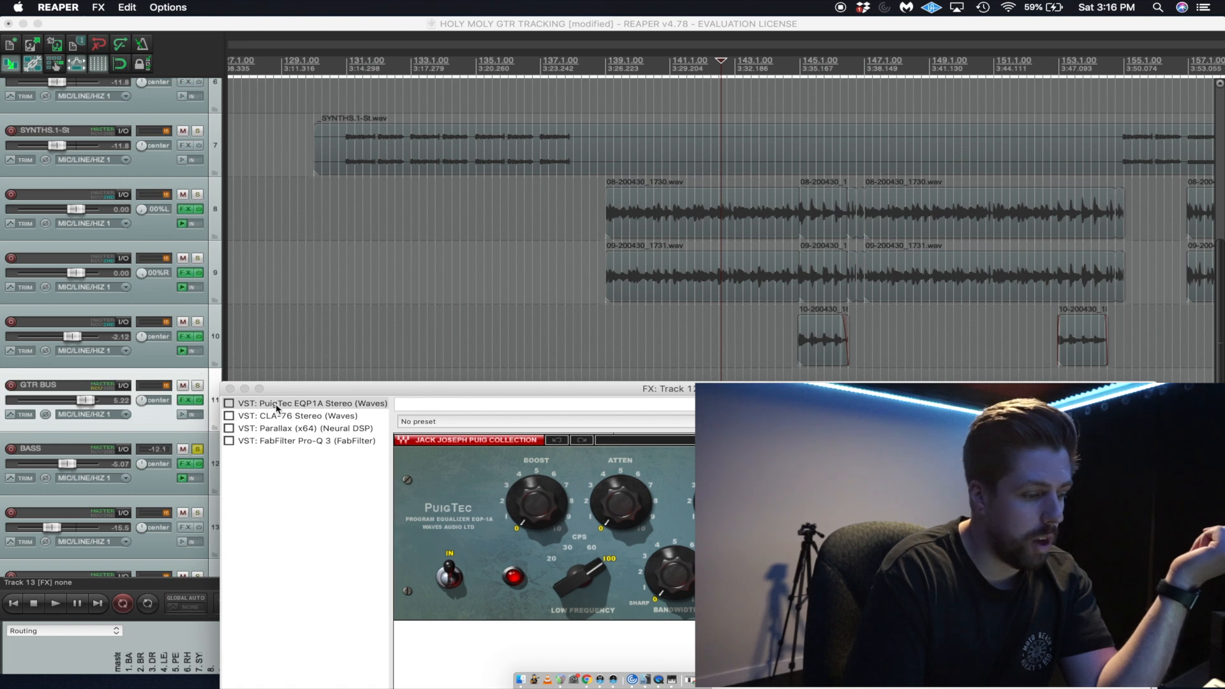
{"action": "left_click", "coordinate": [231, 405]}
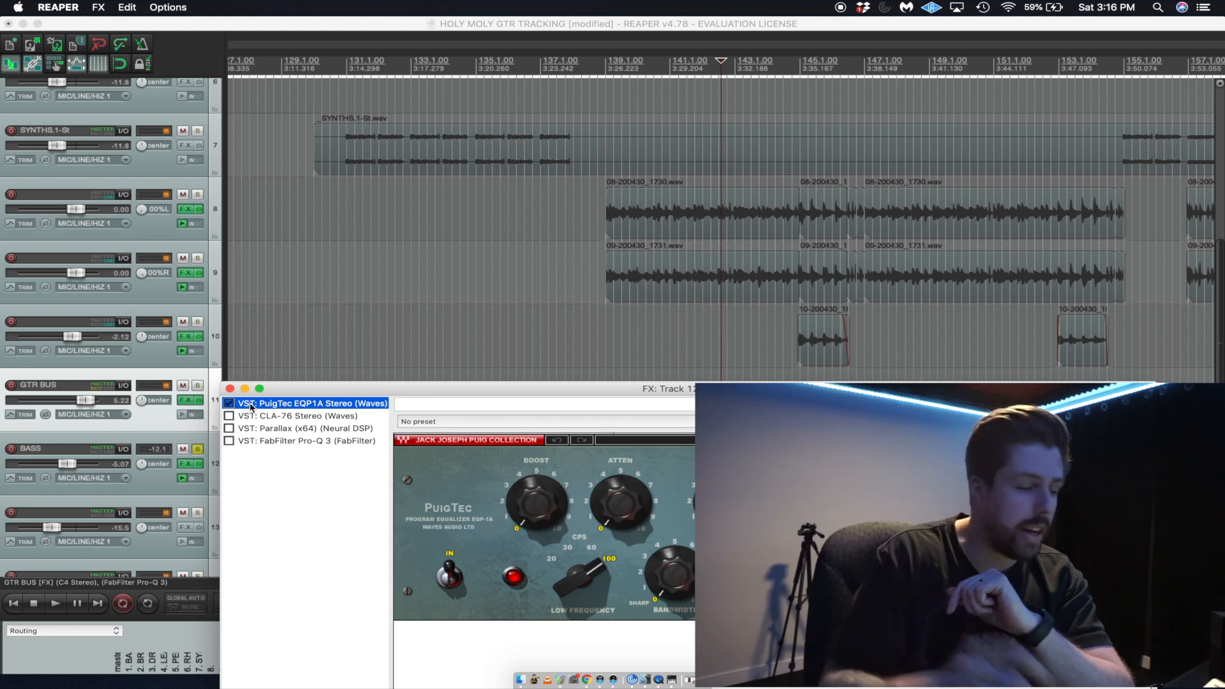
{"action": "left_click_drag", "start_coordinate": [404, 389], "coordinate": [400, 543]}
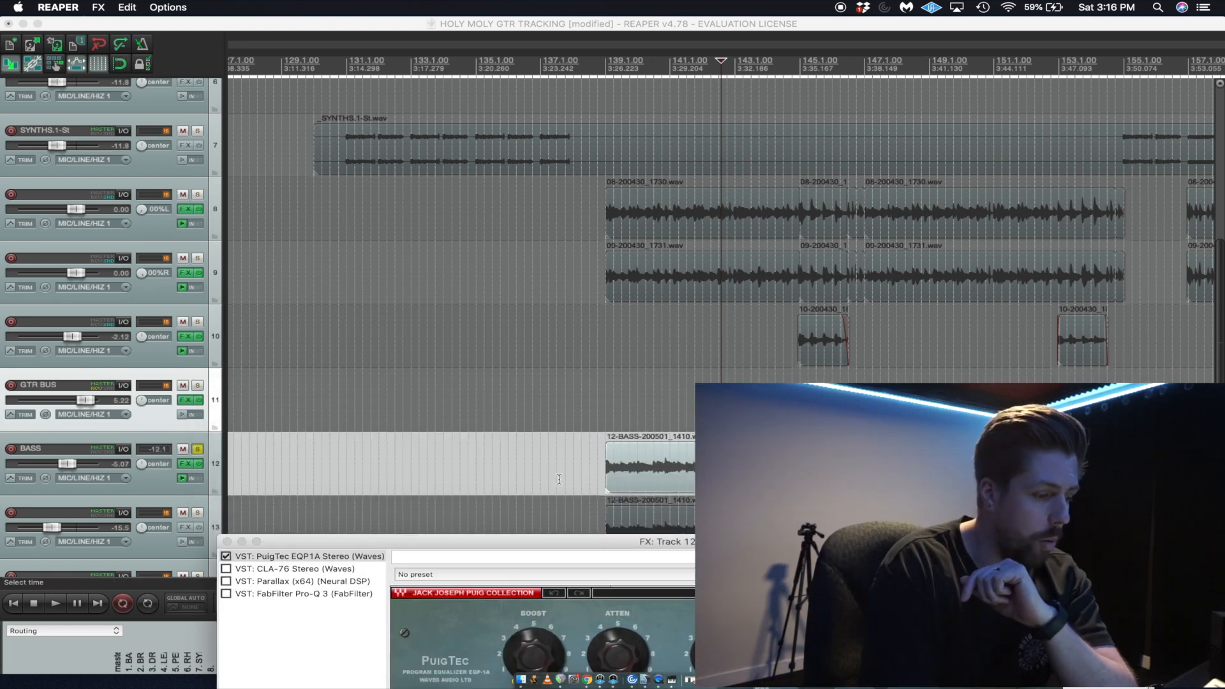
Audition the soloed bass through the PuigTec EQP1A from about bar 139.
{"action": "left_click", "coordinate": [634, 426]}
{"action": "key", "text": "space"}
{"action": "left_click_drag", "start_coordinate": [595, 544], "coordinate": [526, 226]}
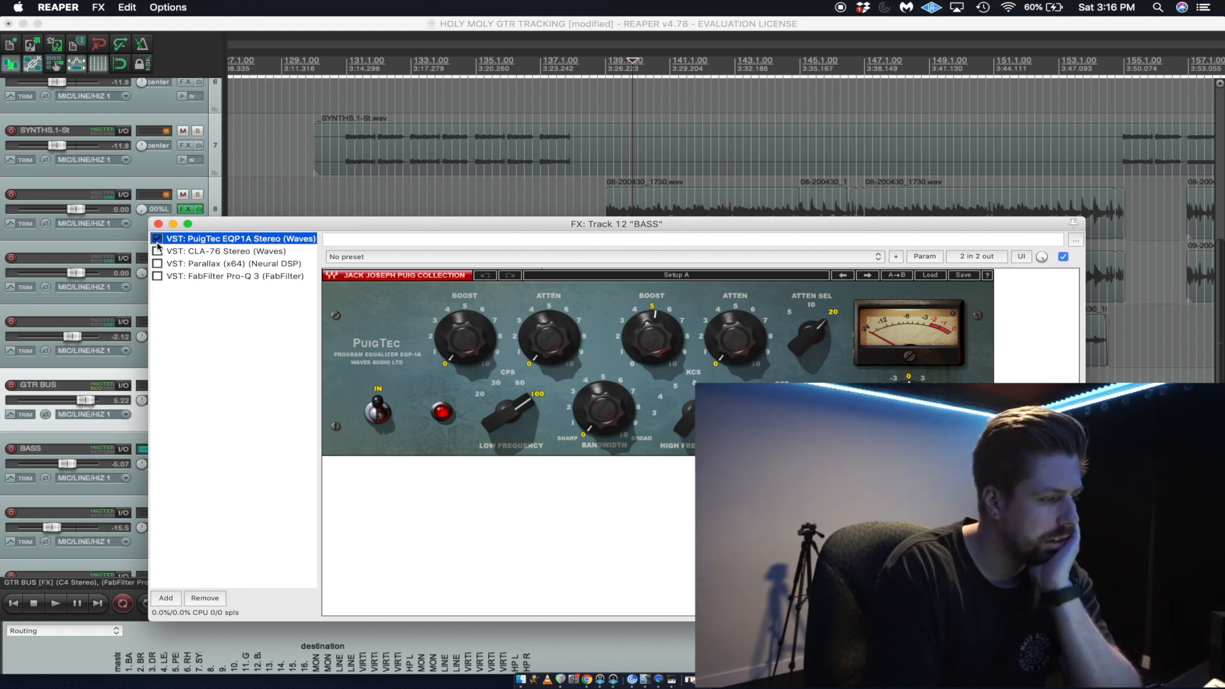
{"action": "key", "text": "space"}
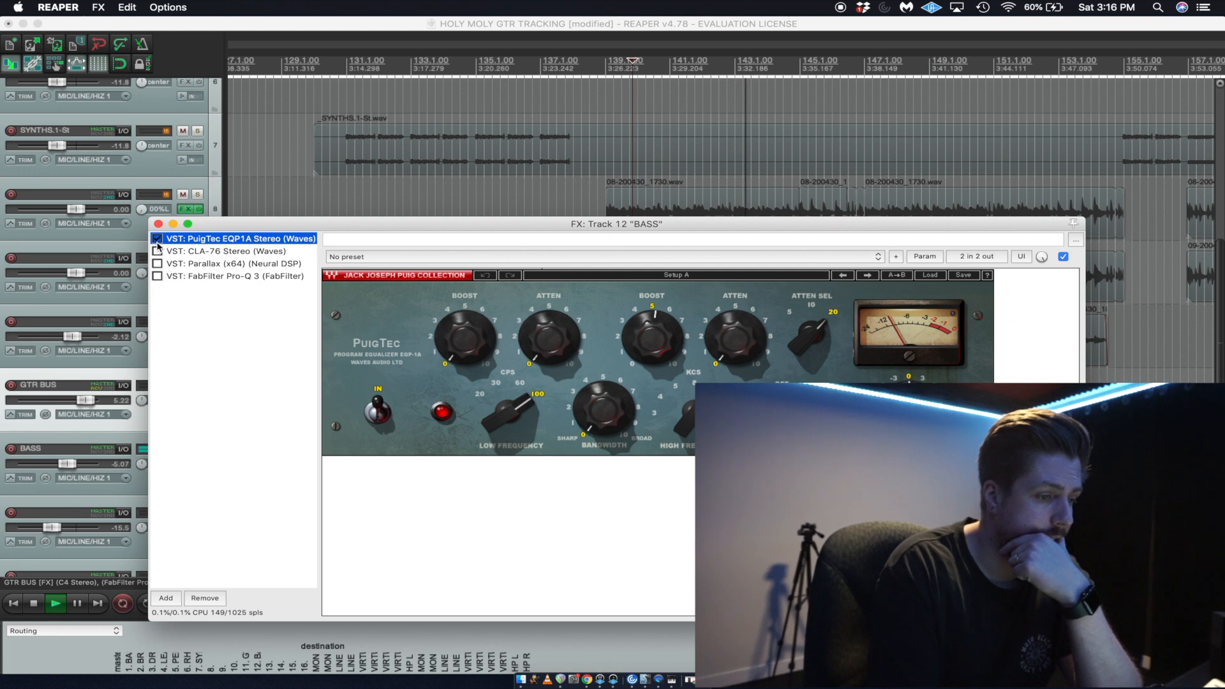
{"action": "key", "text": "space"}
Enable the CLA-76 Stereo compressor on the BASS track and bring its controls into full view.
{"action": "left_click_drag", "start_coordinate": [211, 227], "coordinate": [290, 475]}
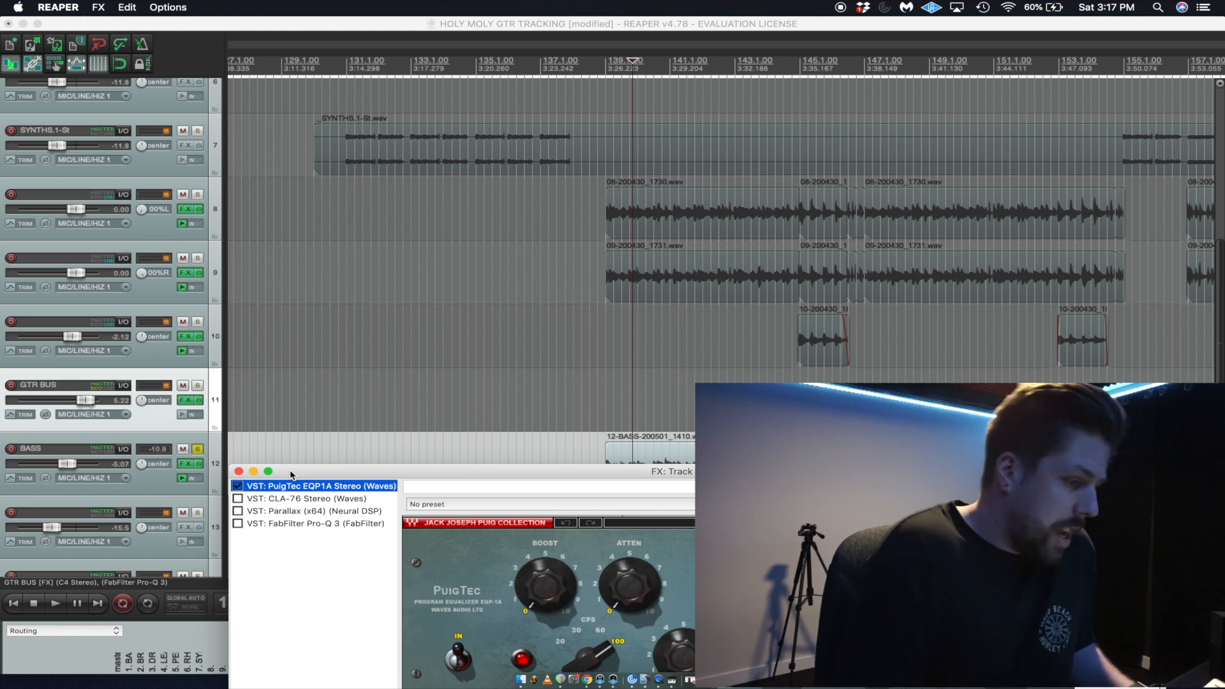
{"action": "left_click_drag", "start_coordinate": [290, 475], "coordinate": [299, 499]}
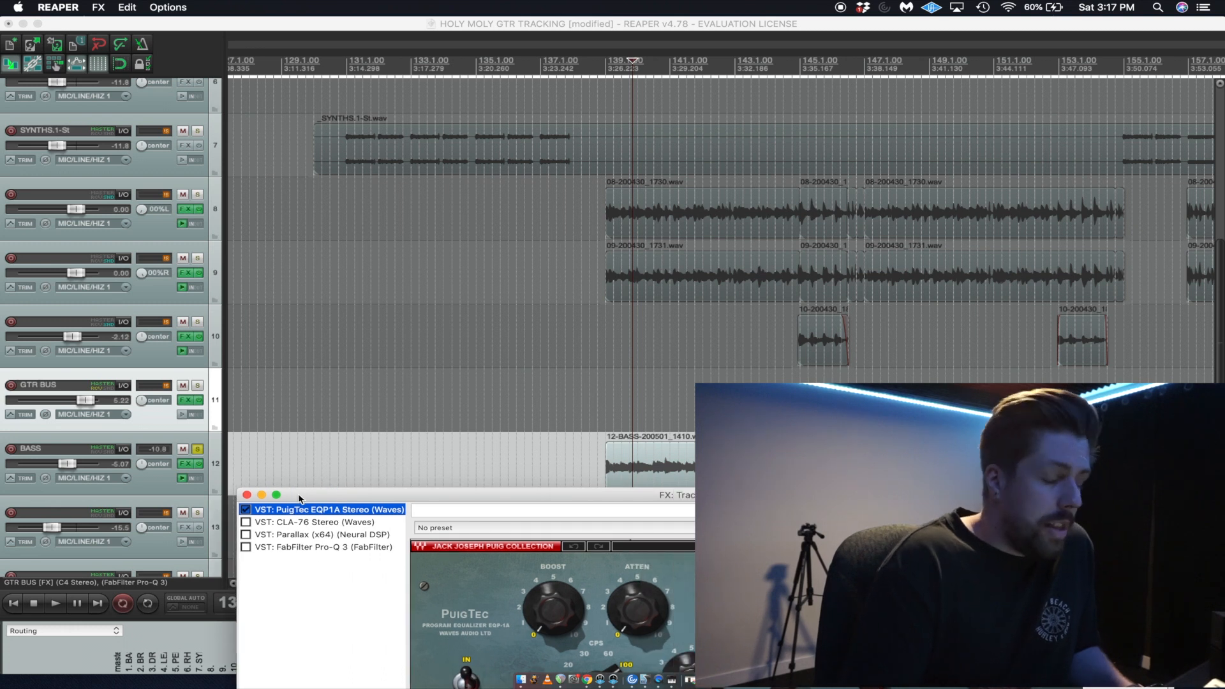
{"action": "left_click", "coordinate": [252, 523]}
{"action": "left_click_drag", "start_coordinate": [641, 496], "coordinate": [357, 57]}
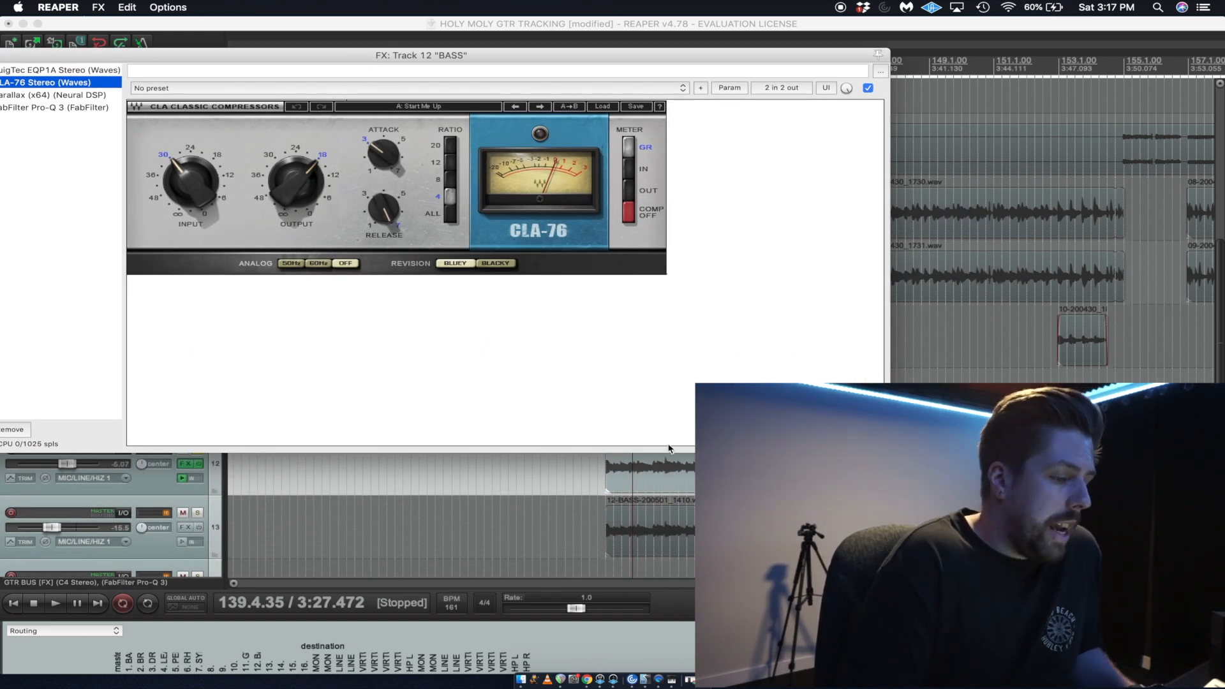
Replay the bass from about bar 139 to hear the CLA-76 compression.
{"action": "key", "text": "space"}
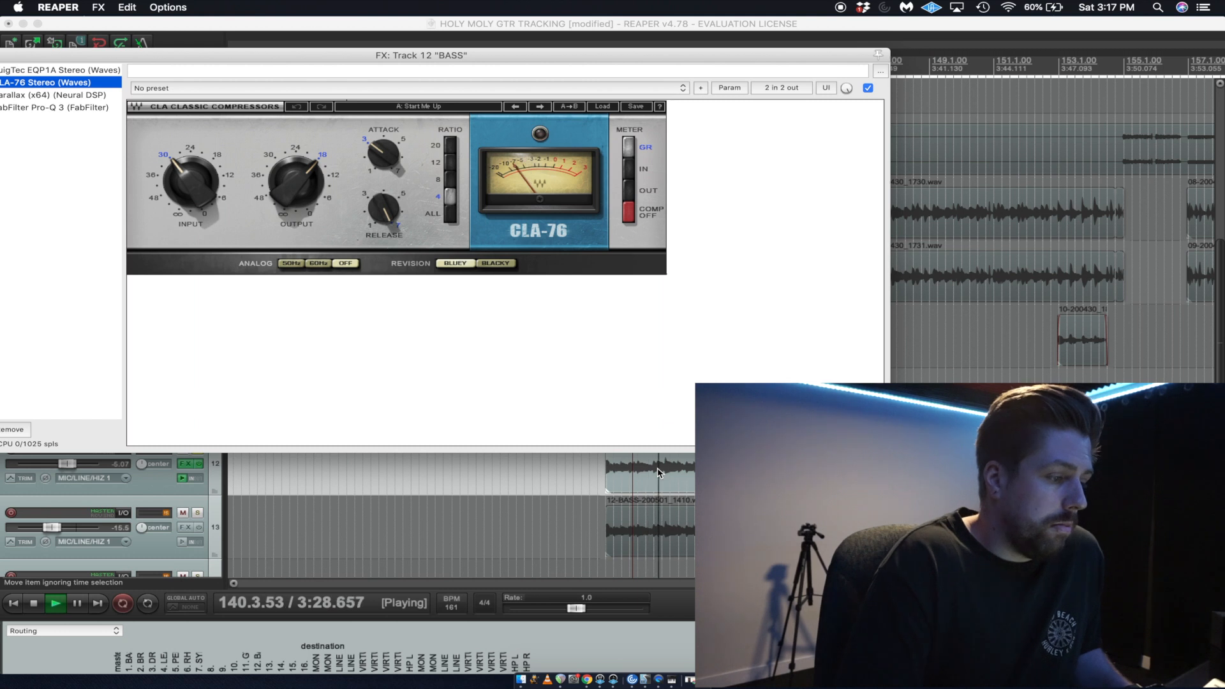
{"action": "key", "text": "space"}
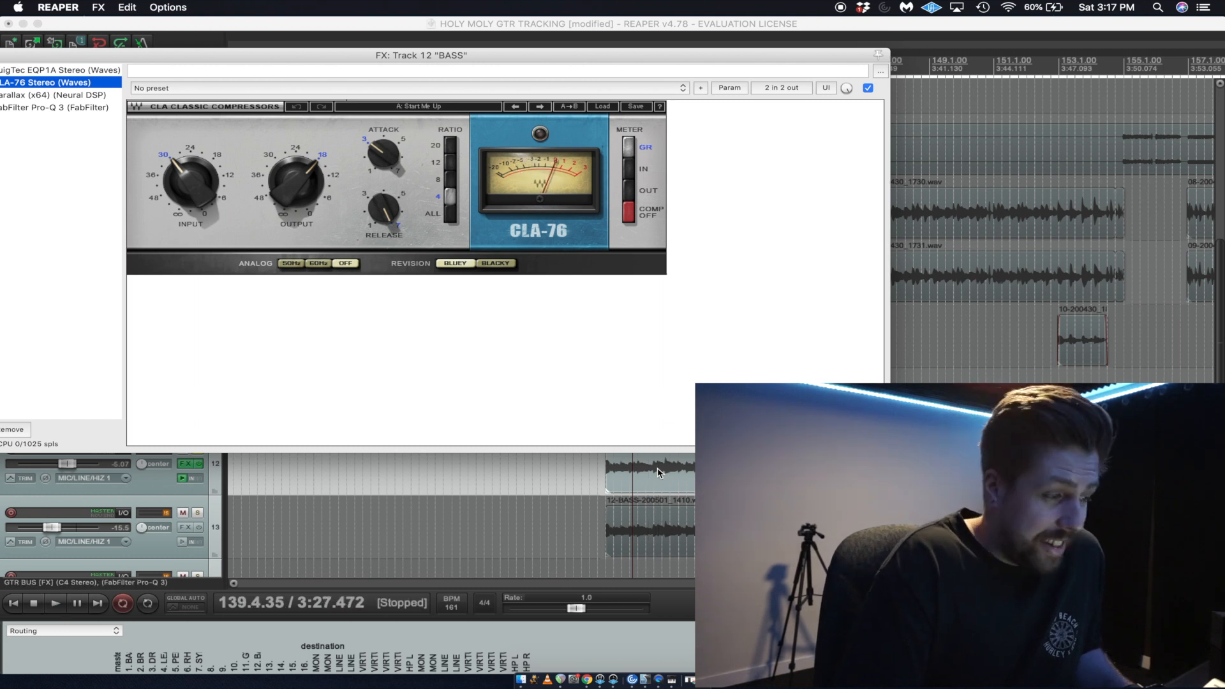
{"action": "key", "text": "space"}
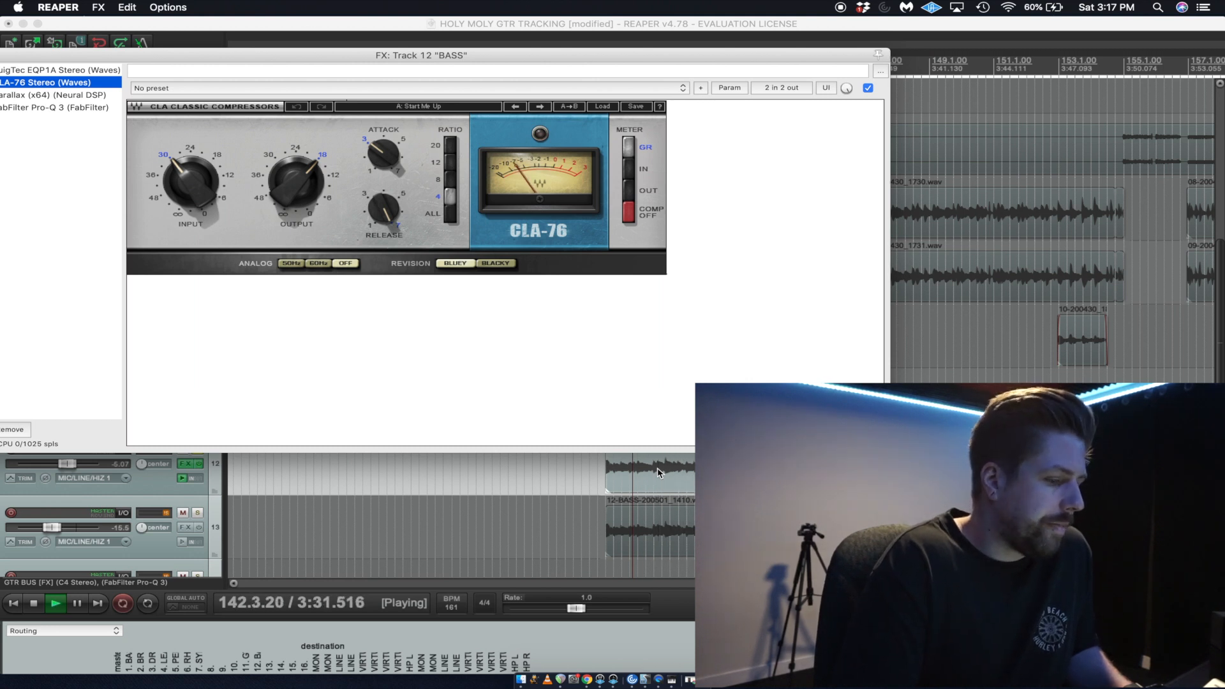
{"action": "key", "text": "space"}
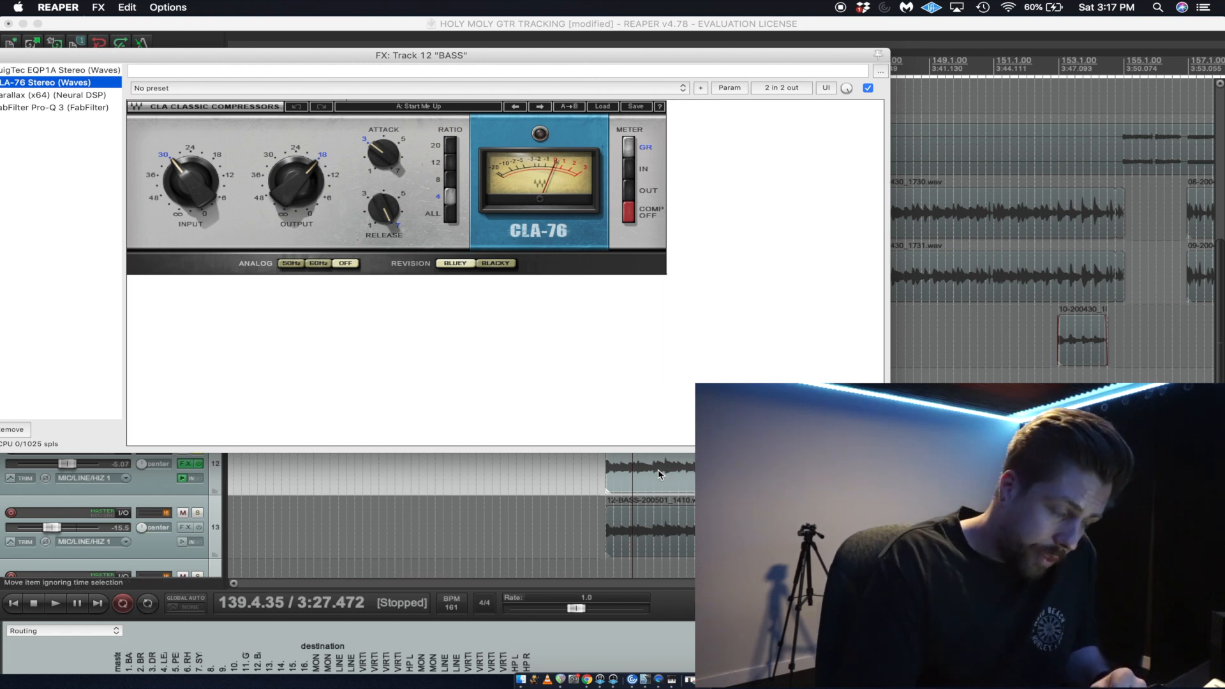
Enable the Parallax plug-in on the BASS track, audition the bass through it, and close the effects chain while keeping the Parallax controls visible.
{"action": "left_click_drag", "start_coordinate": [774, 56], "coordinate": [950, 135]}
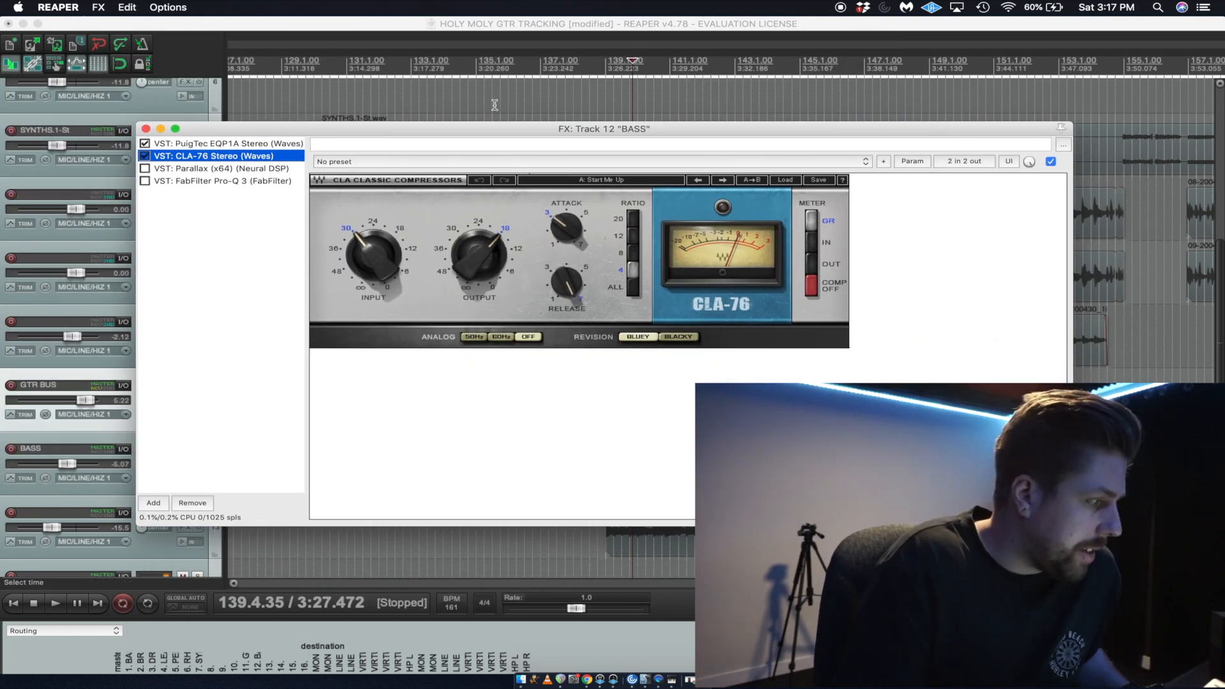
{"action": "left_click", "coordinate": [221, 168]}
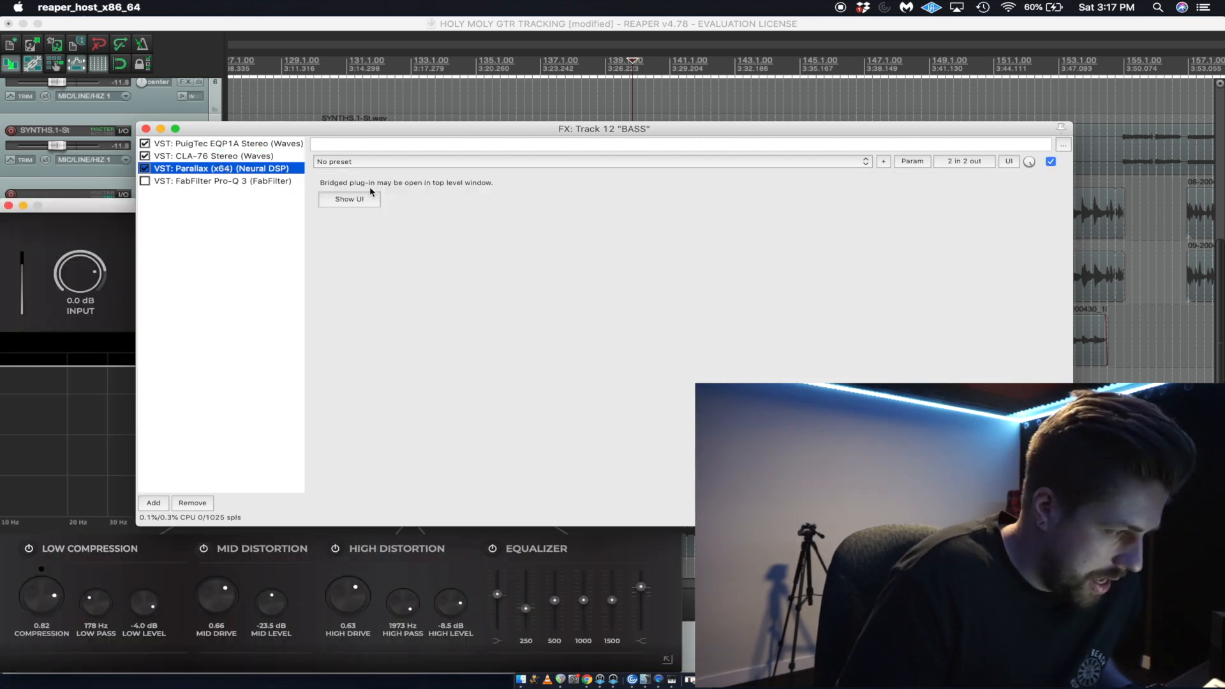
{"action": "left_click_drag", "start_coordinate": [438, 206], "coordinate": [709, 147]}
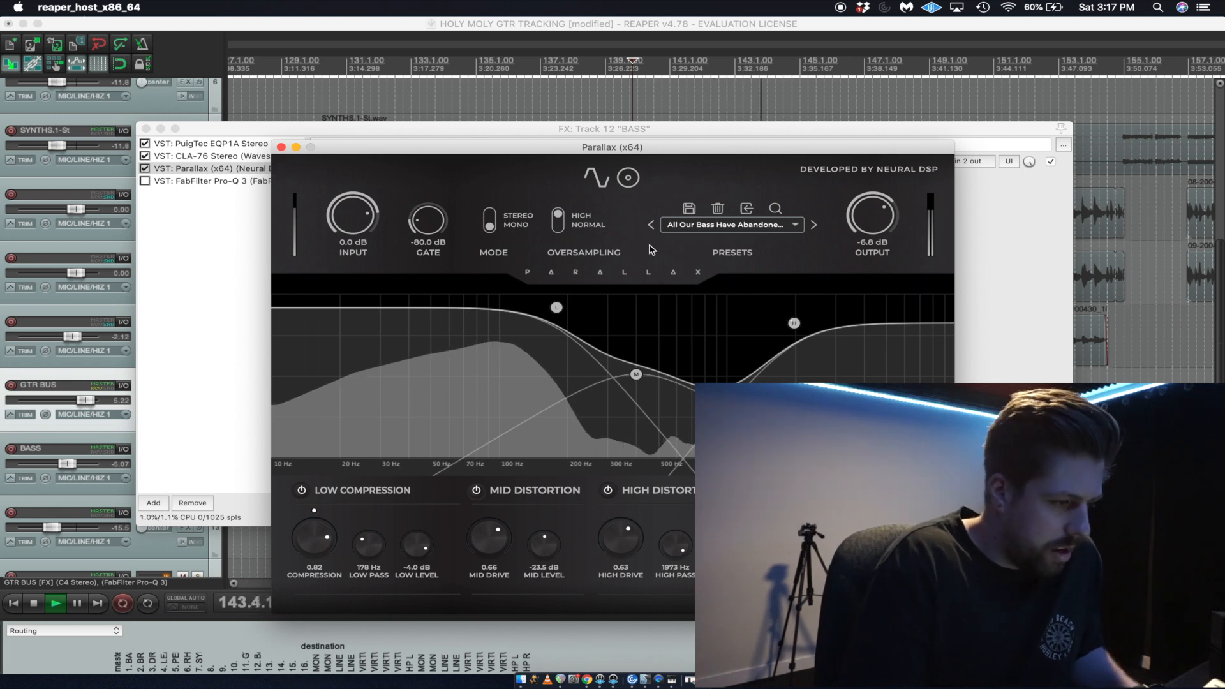
{"action": "left_click_drag", "start_coordinate": [704, 147], "coordinate": [700, 47]}
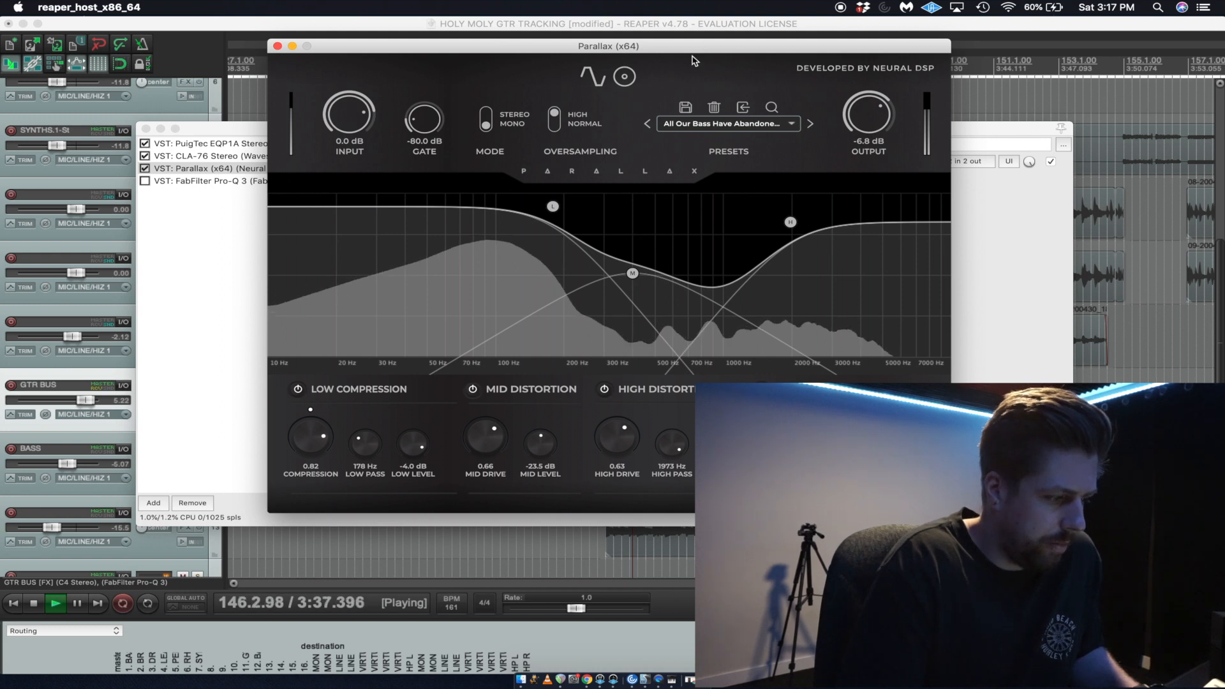
{"action": "left_click", "coordinate": [245, 130]}
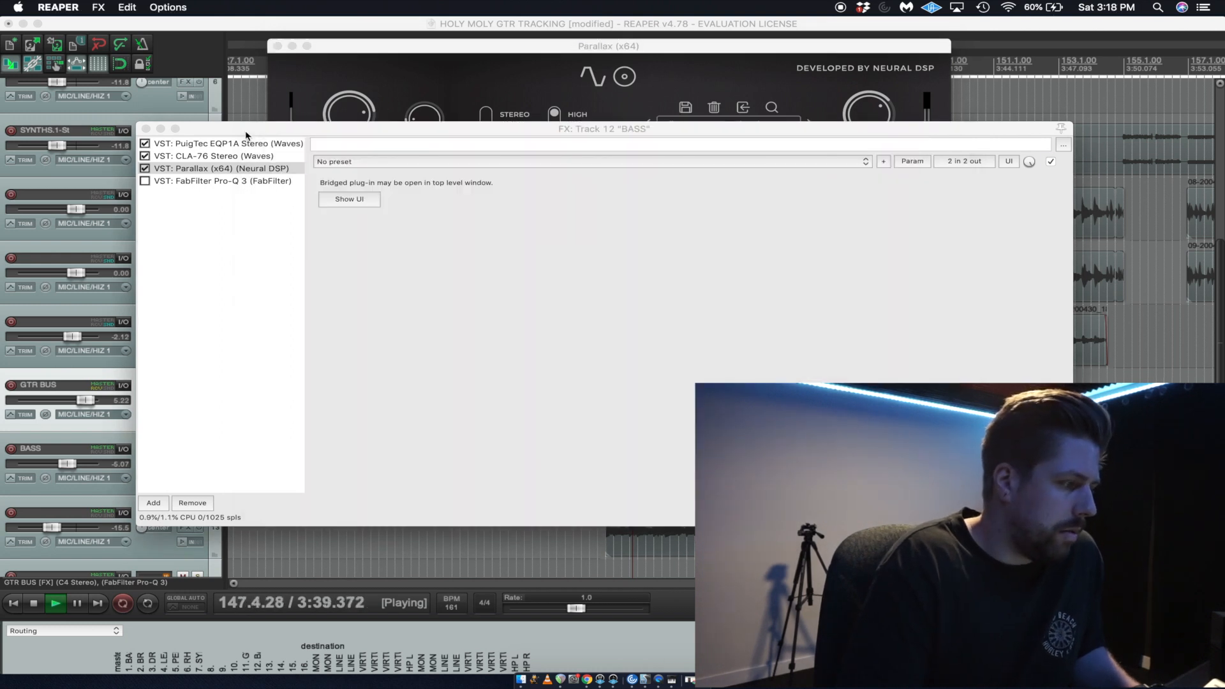
{"action": "key", "text": "space"}
{"action": "left_click", "coordinate": [146, 128]}
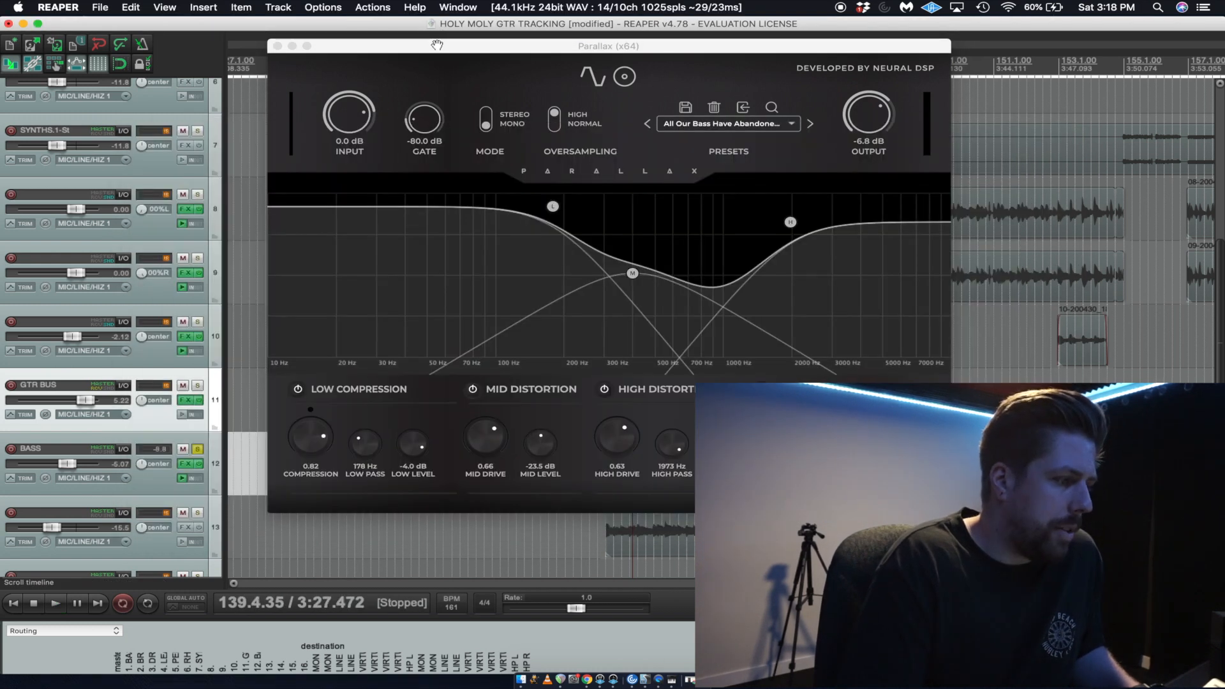
{"action": "left_click_drag", "start_coordinate": [437, 44], "coordinate": [364, 64]}
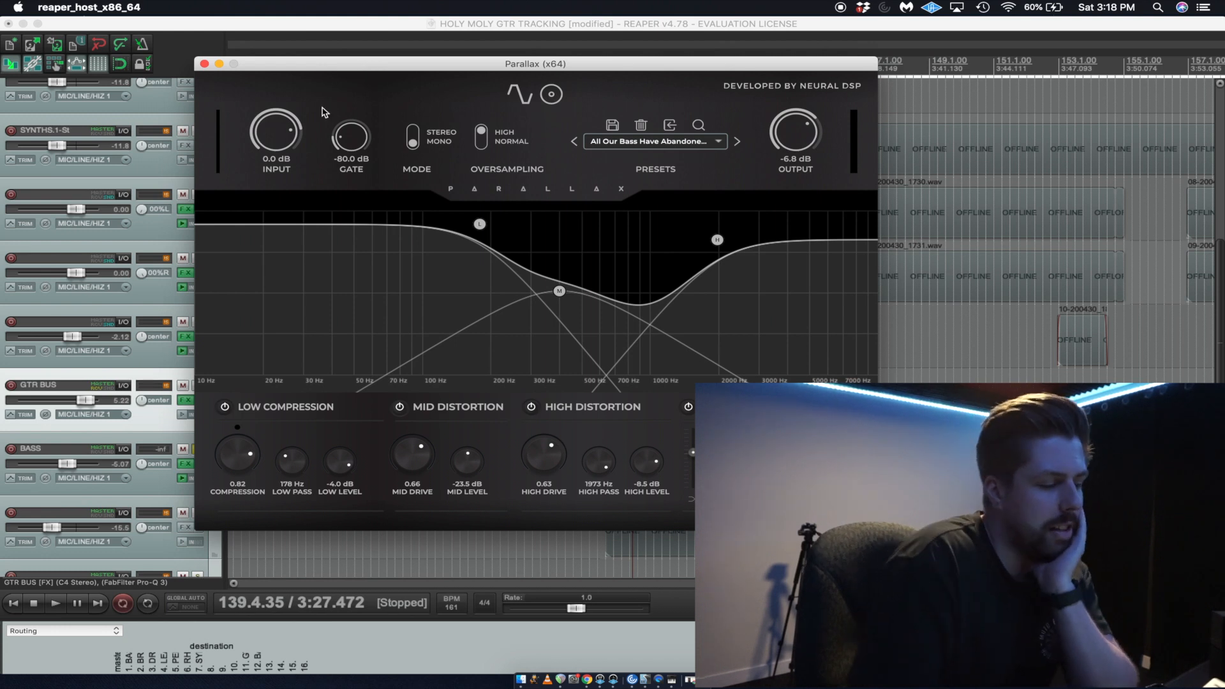
Play the bass from about bar 149 and lower the high-shelf band of the Parallax equalizer.
{"action": "left_click", "coordinate": [930, 65]}
{"action": "key", "text": "space"}
{"action": "left_click_drag", "start_coordinate": [693, 24], "coordinate": [611, 28]}
{"action": "left_click_drag", "start_coordinate": [881, 88], "coordinate": [885, 37]}
{"action": "left_click_drag", "start_coordinate": [764, 25], "coordinate": [686, 38]}
{"action": "left_click_drag", "start_coordinate": [688, 422], "coordinate": [694, 444]}
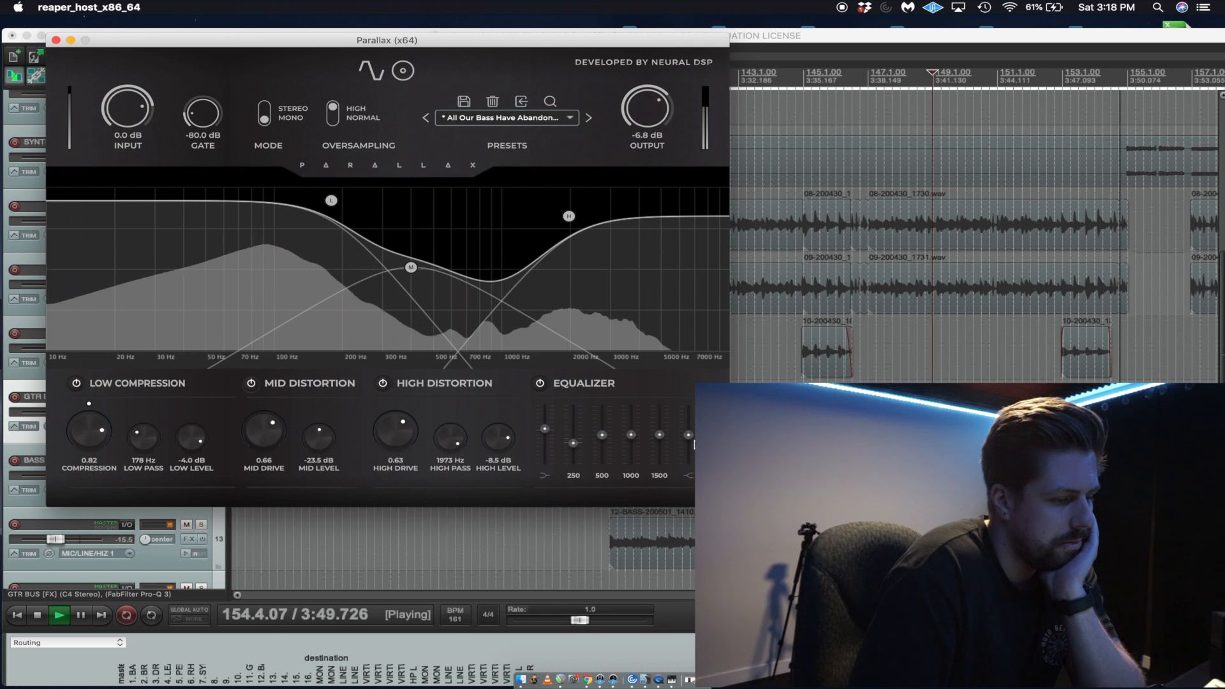
Loop playback over about bars 148 to 152 and reopen the BASS track's effects chain with Parallax.
{"action": "left_click", "coordinate": [766, 459]}
{"action": "left_click_drag", "start_coordinate": [902, 475], "coordinate": [1045, 476]}
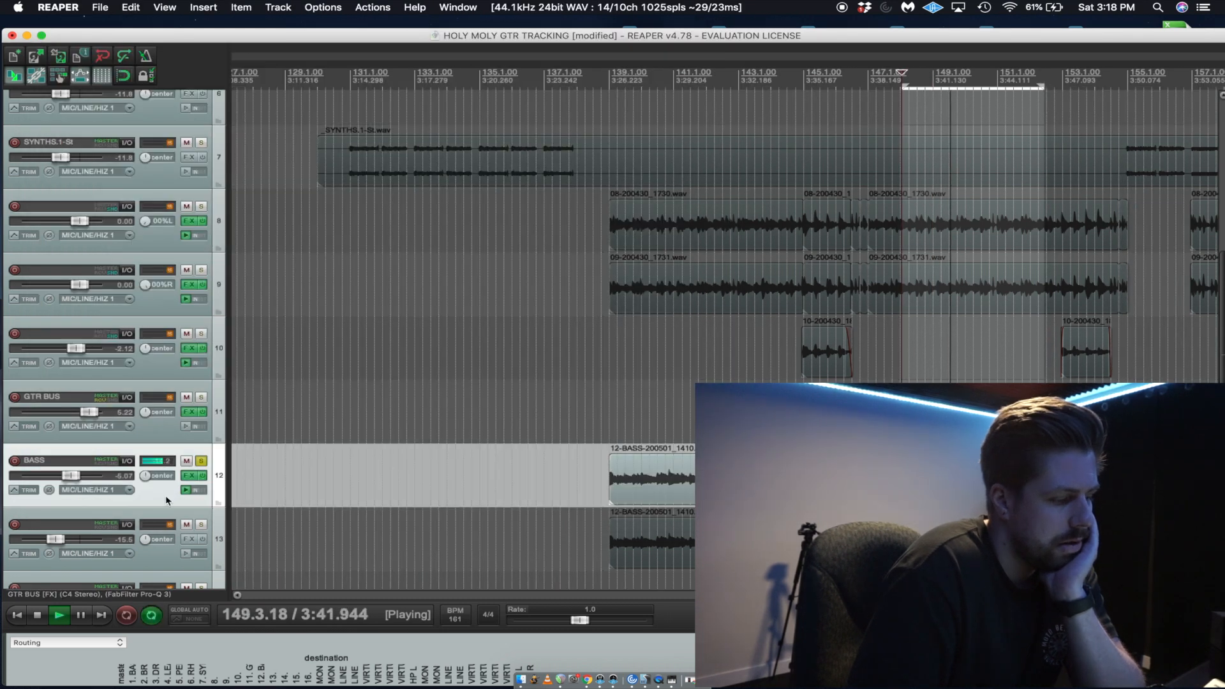
{"action": "left_click", "coordinate": [189, 475]}
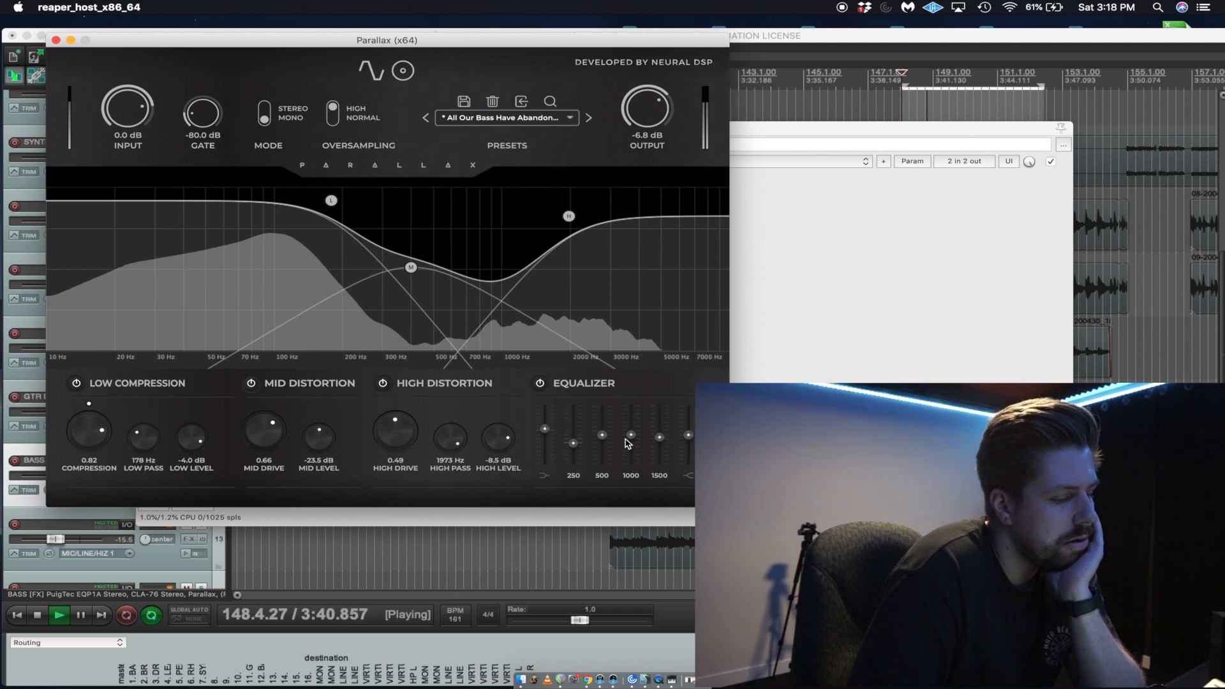
Move the playback loop to about bars 157 to 162 and return to the BASS track's Parallax settings.
{"action": "left_click", "coordinate": [831, 281]}
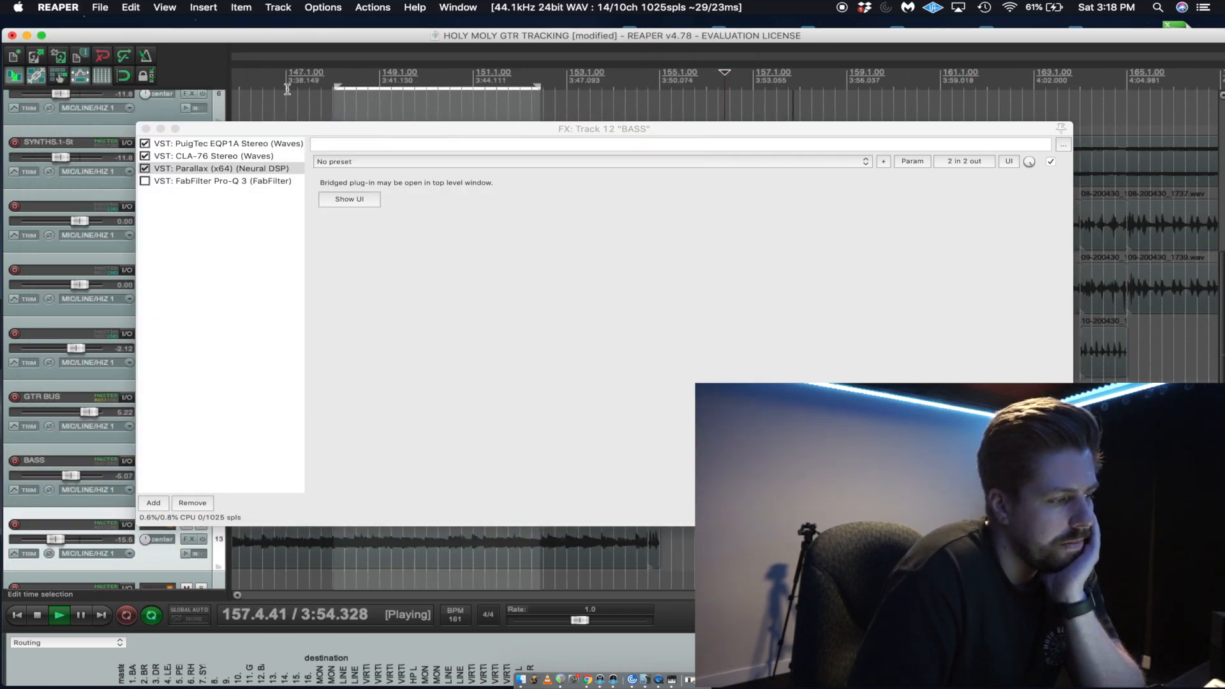
{"action": "left_click", "coordinate": [146, 129]}
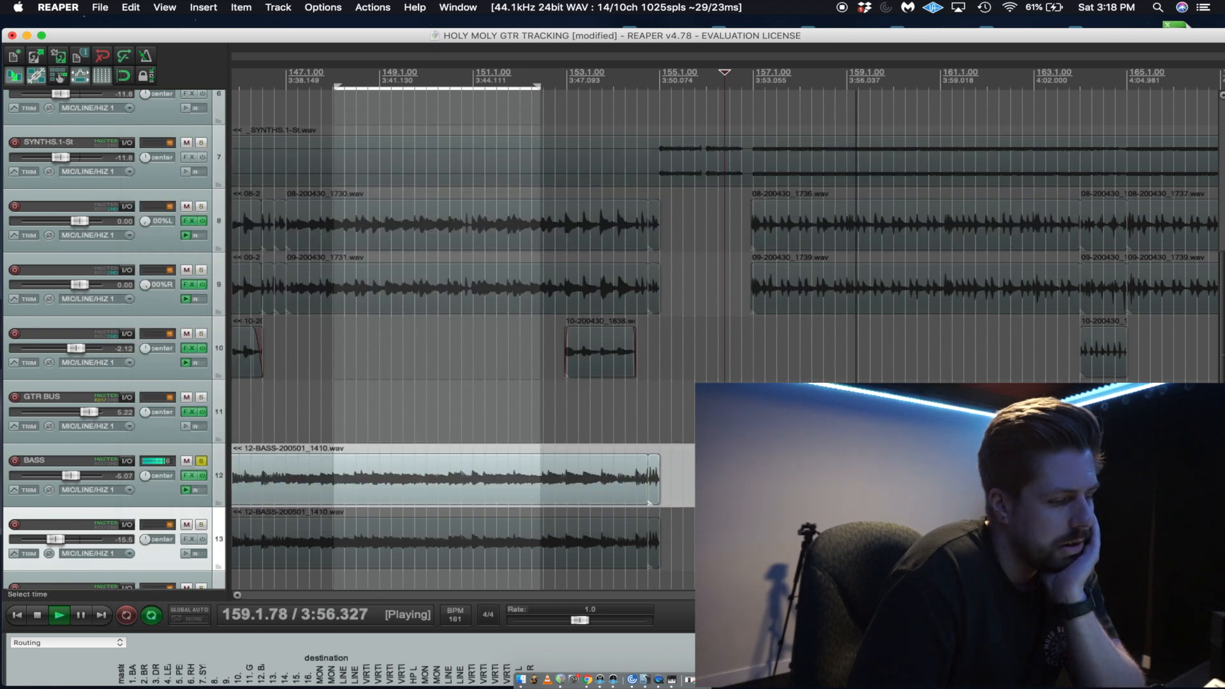
{"action": "left_click_drag", "start_coordinate": [752, 85], "coordinate": [995, 85]}
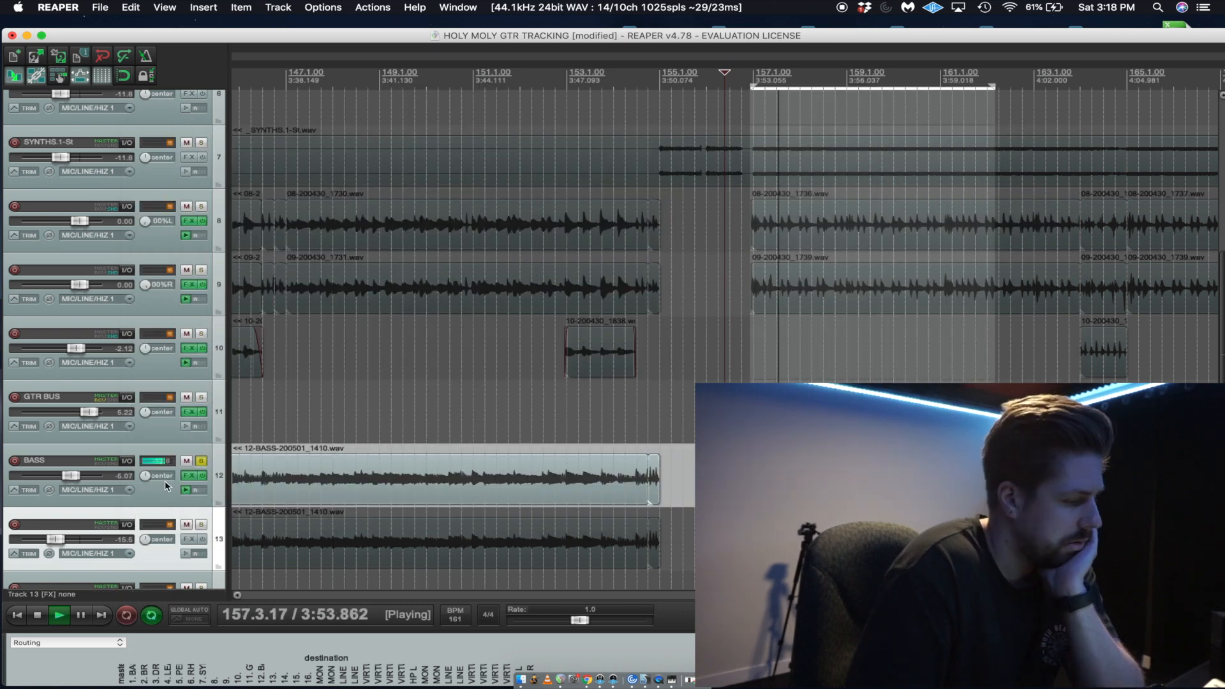
{"action": "left_click", "coordinate": [189, 476]}
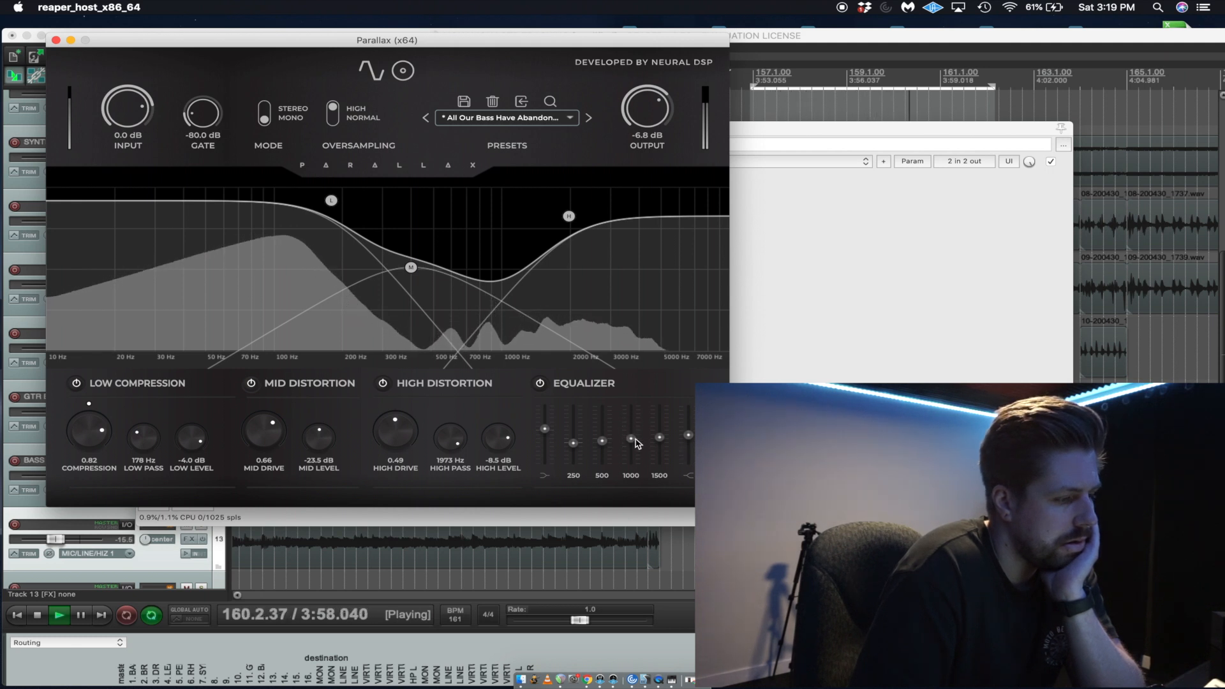
Compare the looped bass with the Parallax equalizer bypassed and re-enabled.
{"action": "left_click", "coordinate": [541, 384]}
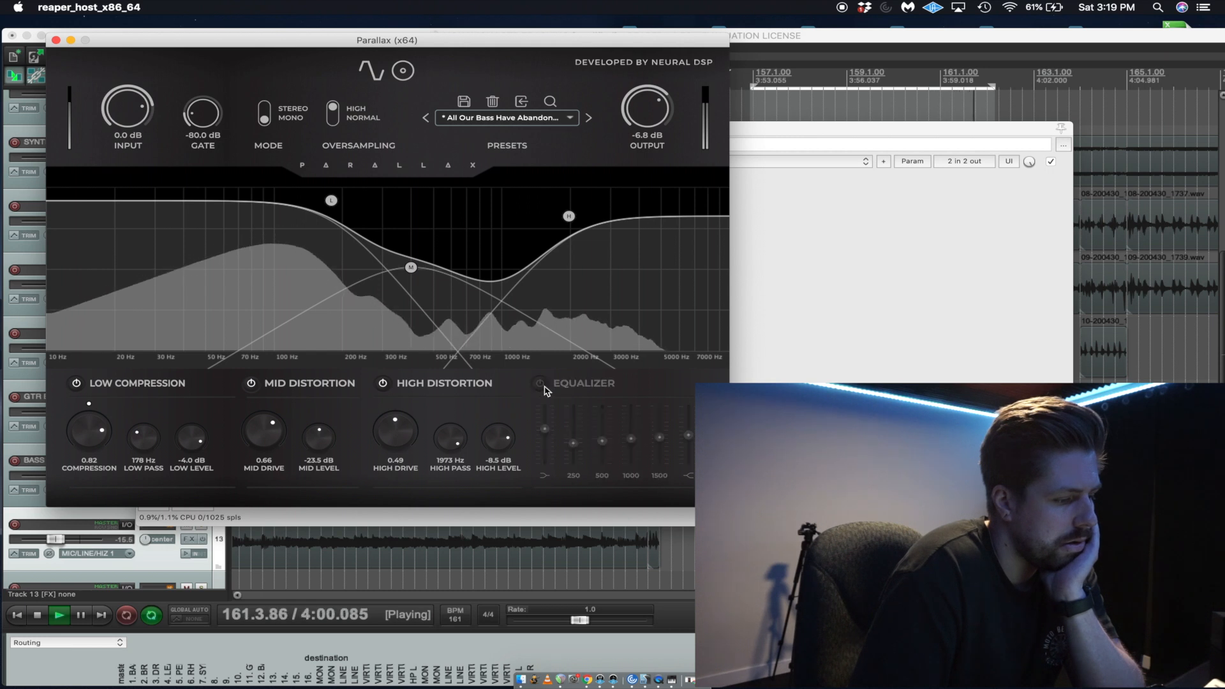
{"action": "left_click", "coordinate": [540, 384]}
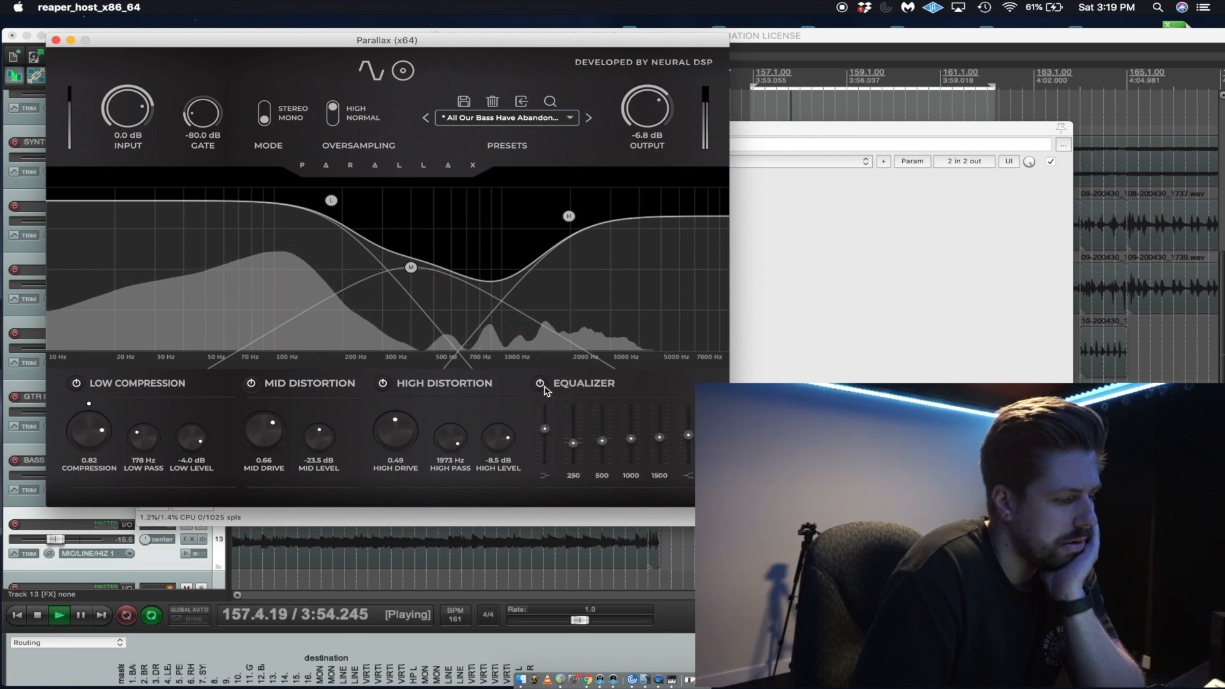
{"action": "left_click", "coordinate": [833, 133]}
{"action": "left_click", "coordinate": [605, 48]}
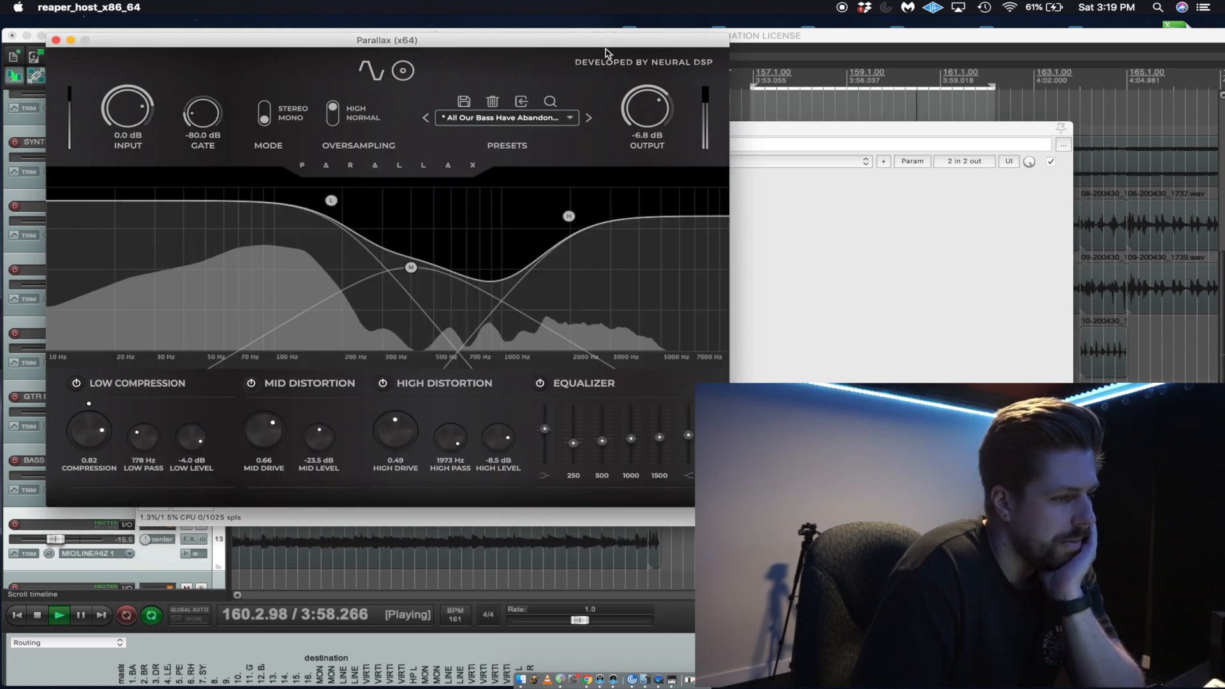
Stop the bass playback at about bar 158 and switch the Parallax equalizer off and back on.
{"action": "left_click", "coordinate": [815, 61]}
{"action": "key", "text": "space"}
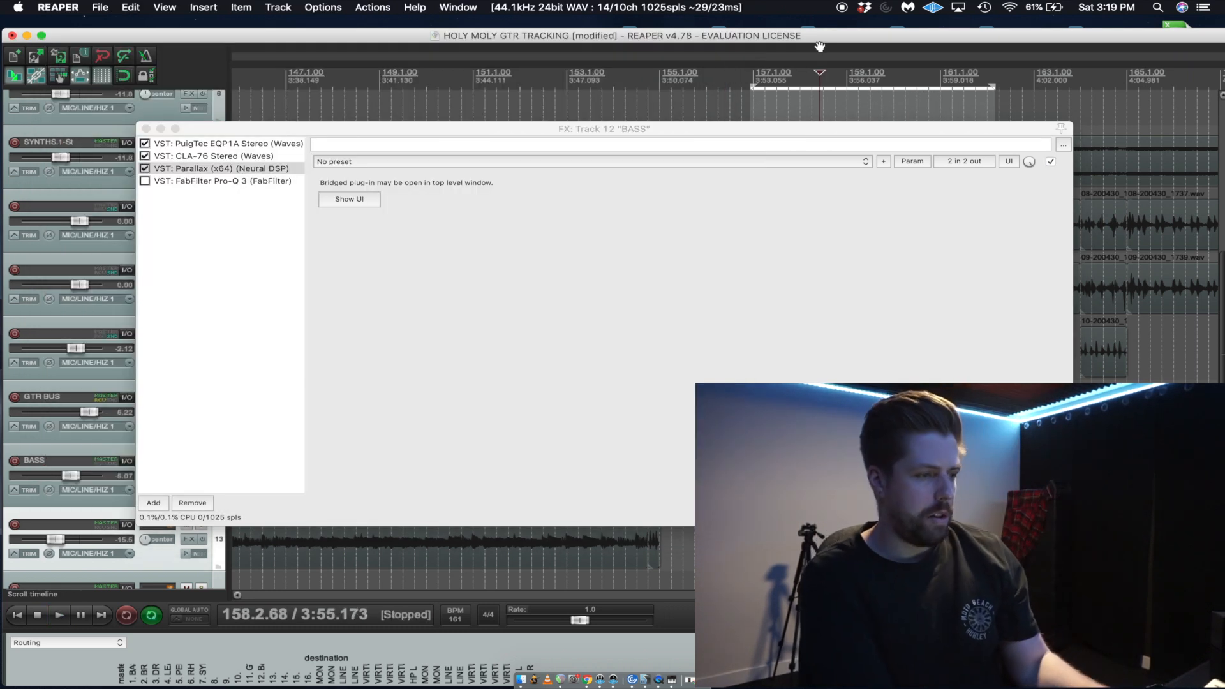
{"action": "left_click", "coordinate": [355, 195]}
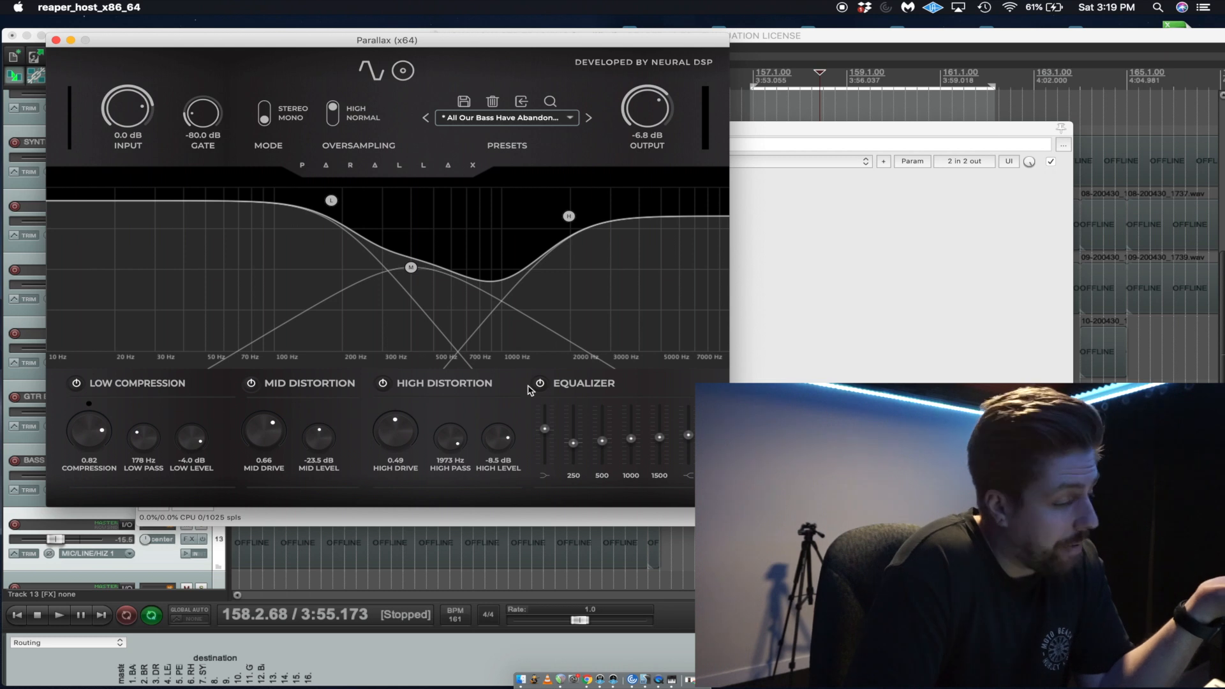
{"action": "left_click", "coordinate": [541, 383]}
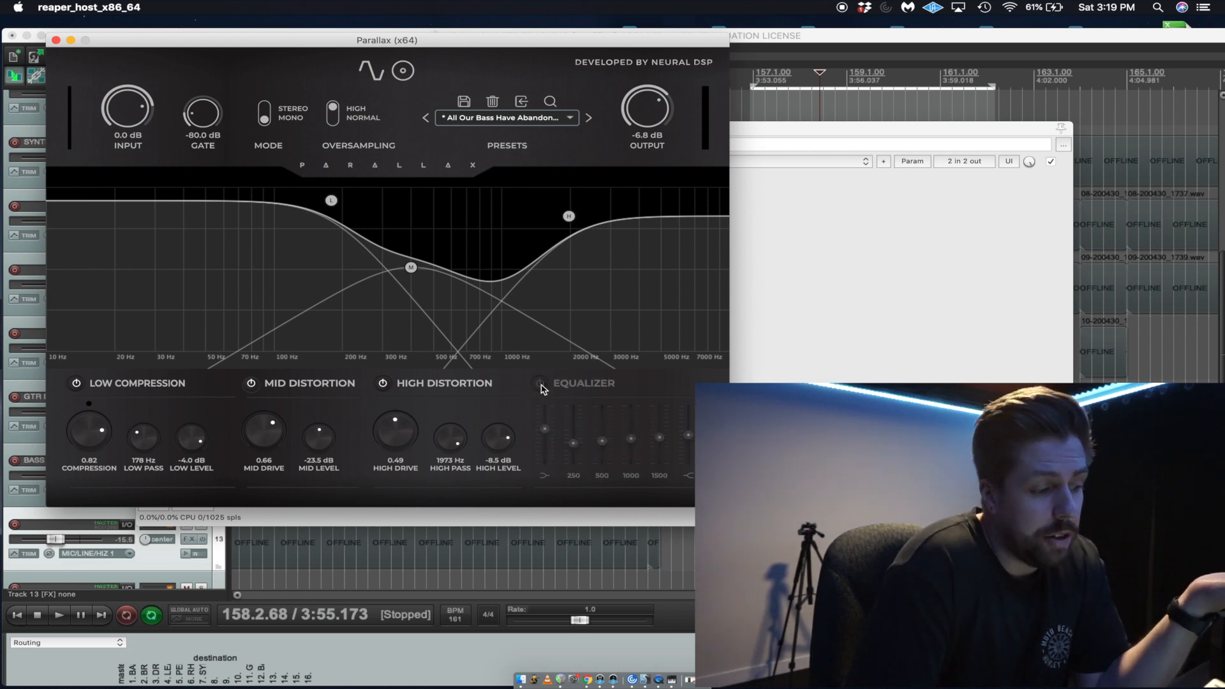
{"action": "left_click", "coordinate": [540, 384]}
Play the bass from bar 157, compare it with the Parallax equalizer bypassed and re-enabled, and stop at about bar 159.
{"action": "left_click", "coordinate": [764, 581]}
{"action": "key", "text": "space"}
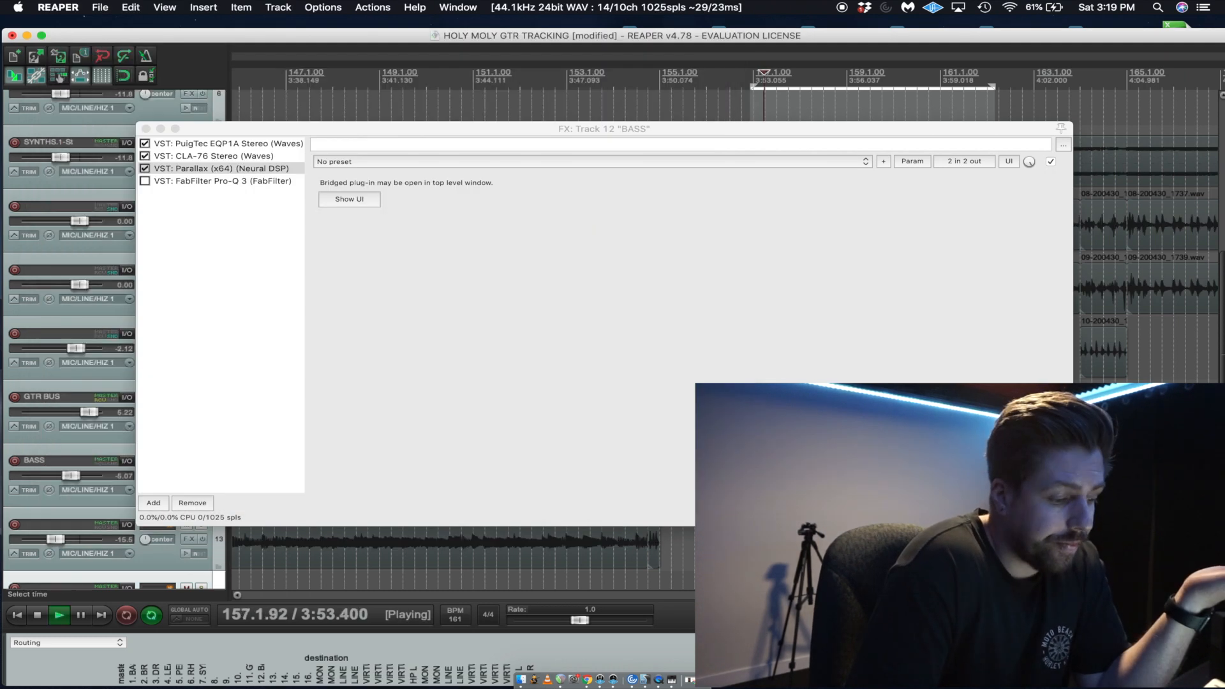
{"action": "left_click", "coordinate": [349, 199]}
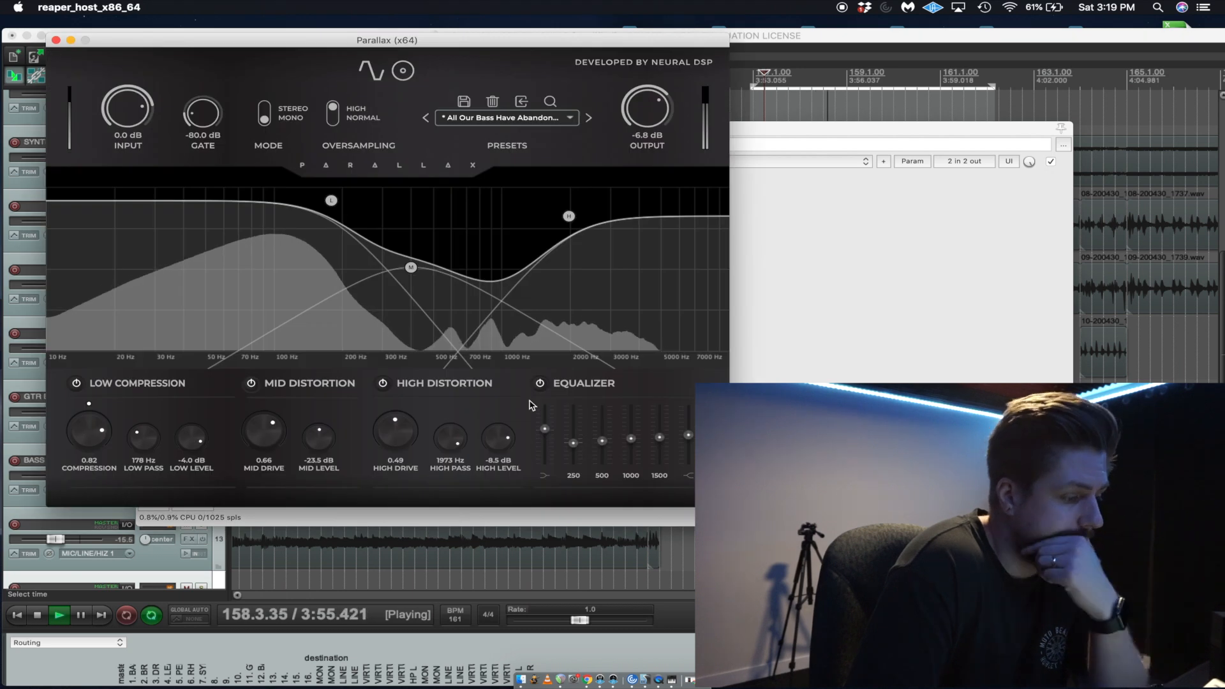
{"action": "left_click", "coordinate": [541, 383]}
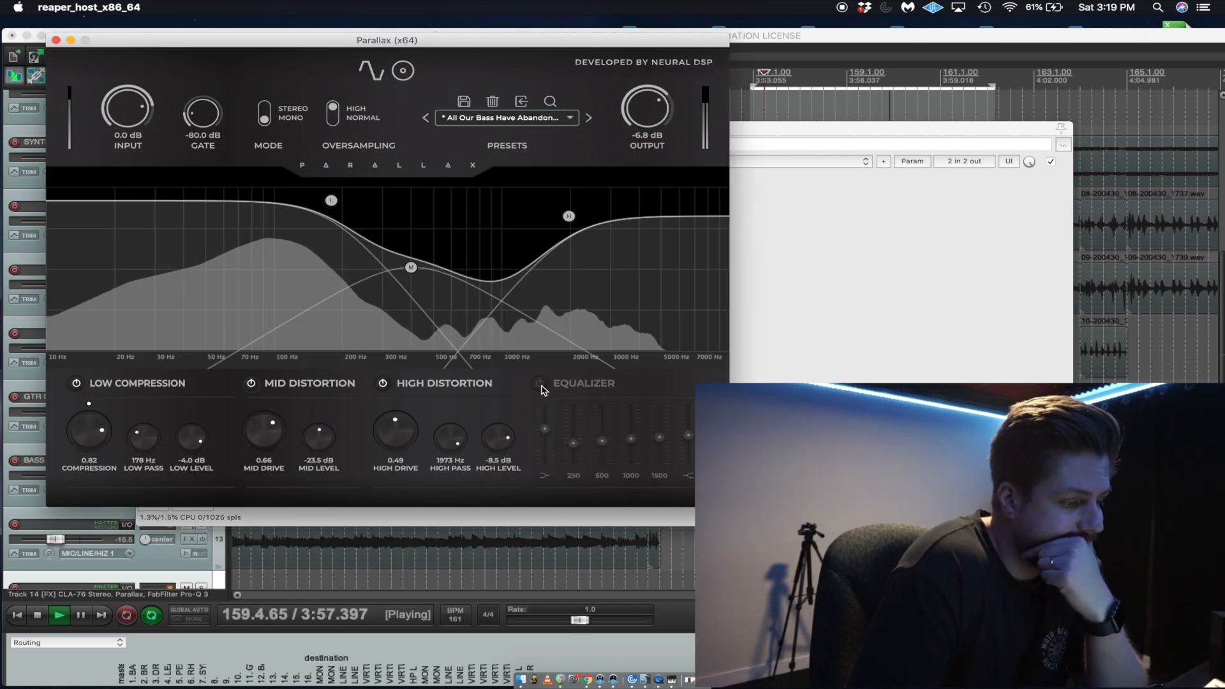
{"action": "left_click", "coordinate": [541, 384]}
{"action": "left_click", "coordinate": [854, 581]}
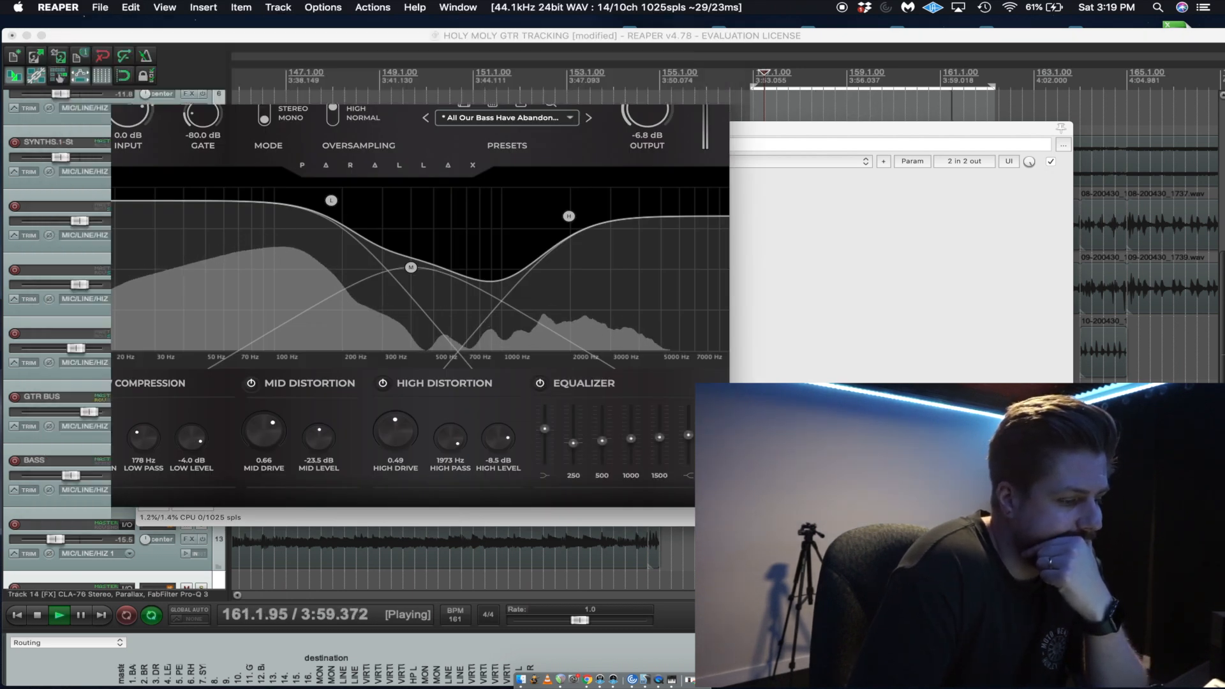
{"action": "key", "text": "space"}
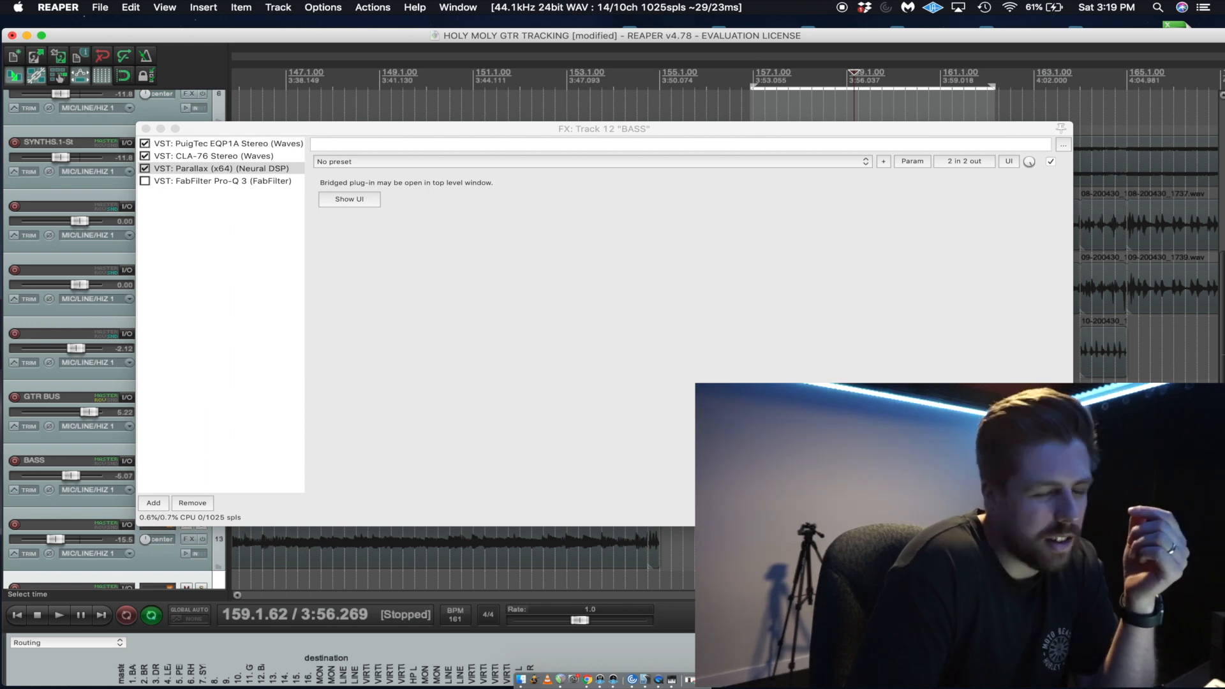
Leave the BASS track's plug-in windows, unsolo BASS and mute track 13 directly below it.
{"action": "left_click", "coordinate": [350, 198]}
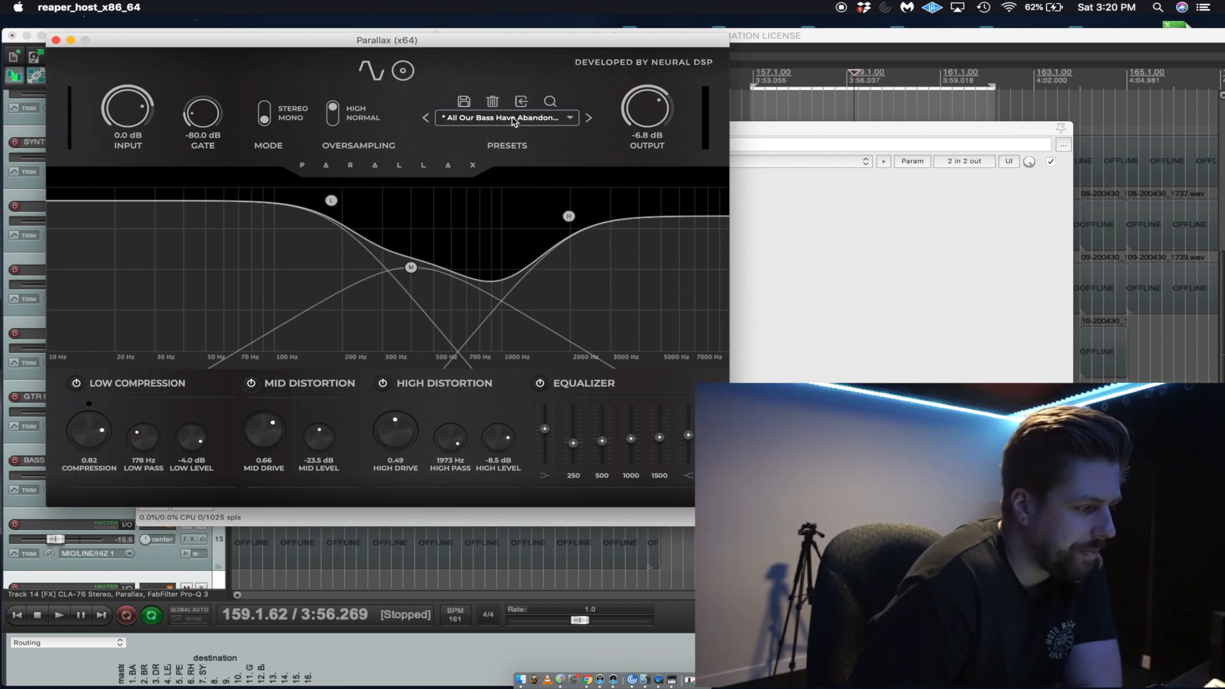
{"action": "left_click", "coordinate": [55, 41]}
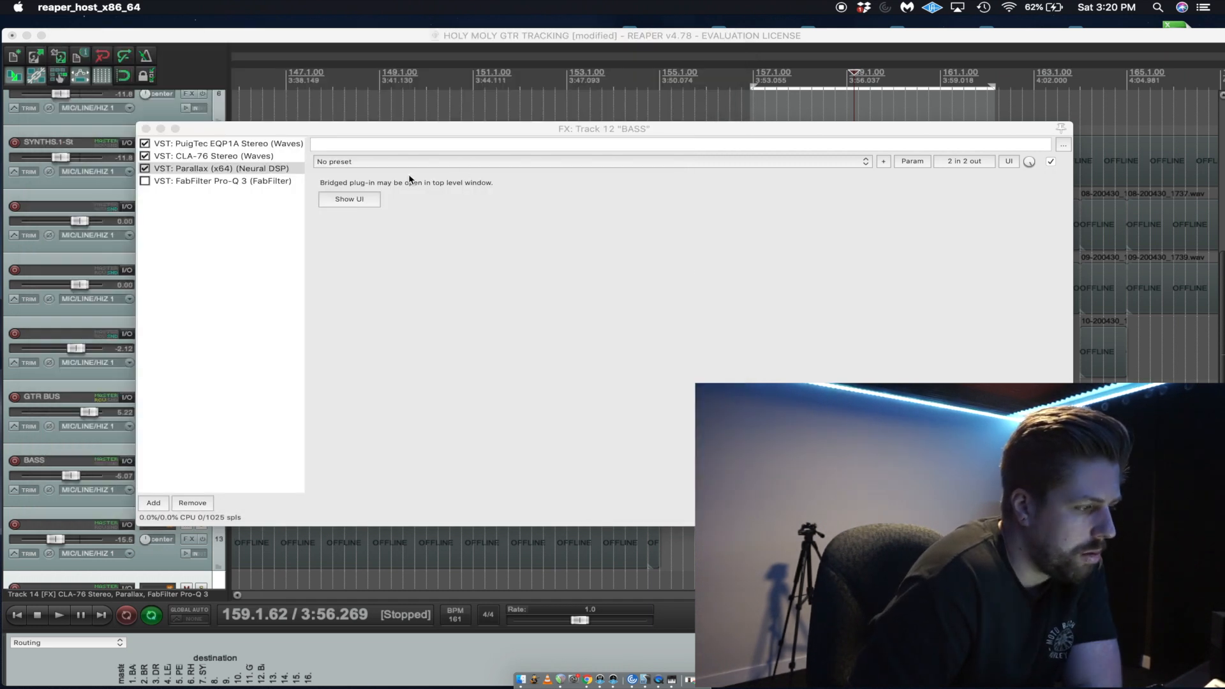
{"action": "left_click", "coordinate": [145, 130]}
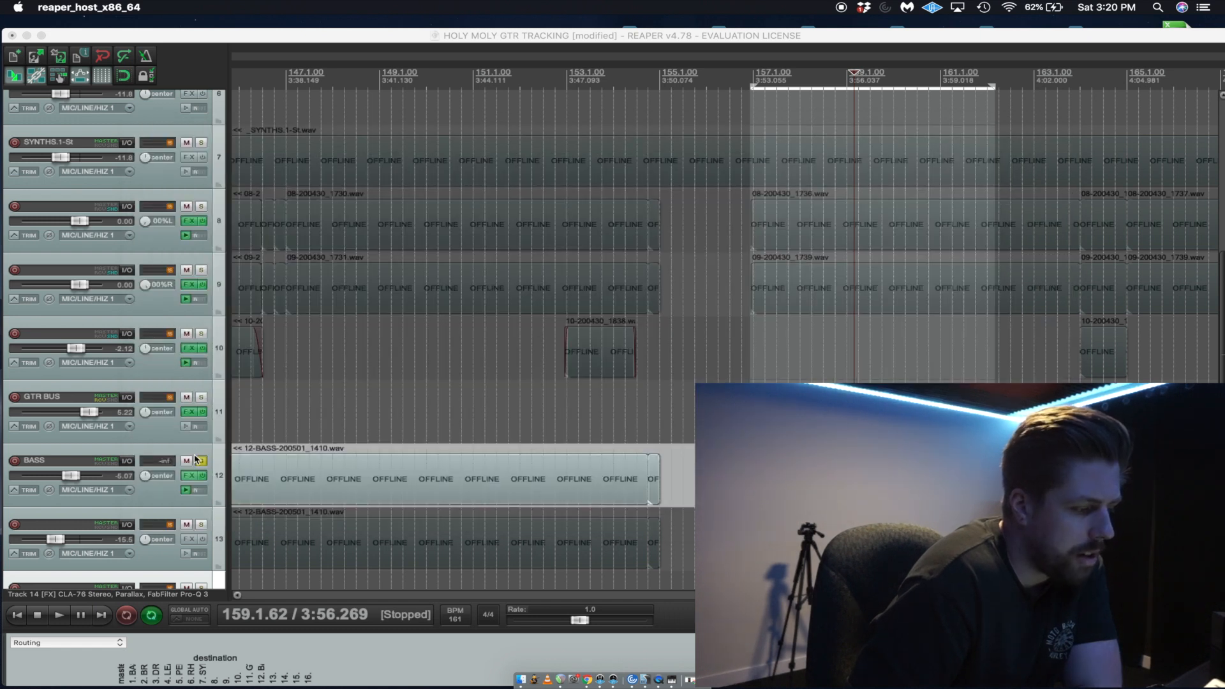
{"action": "left_click", "coordinate": [199, 461]}
{"action": "scroll", "coordinate": [424, 435], "scroll_direction": "down", "scroll_amount": 1}
{"action": "left_click", "coordinate": [187, 525]}
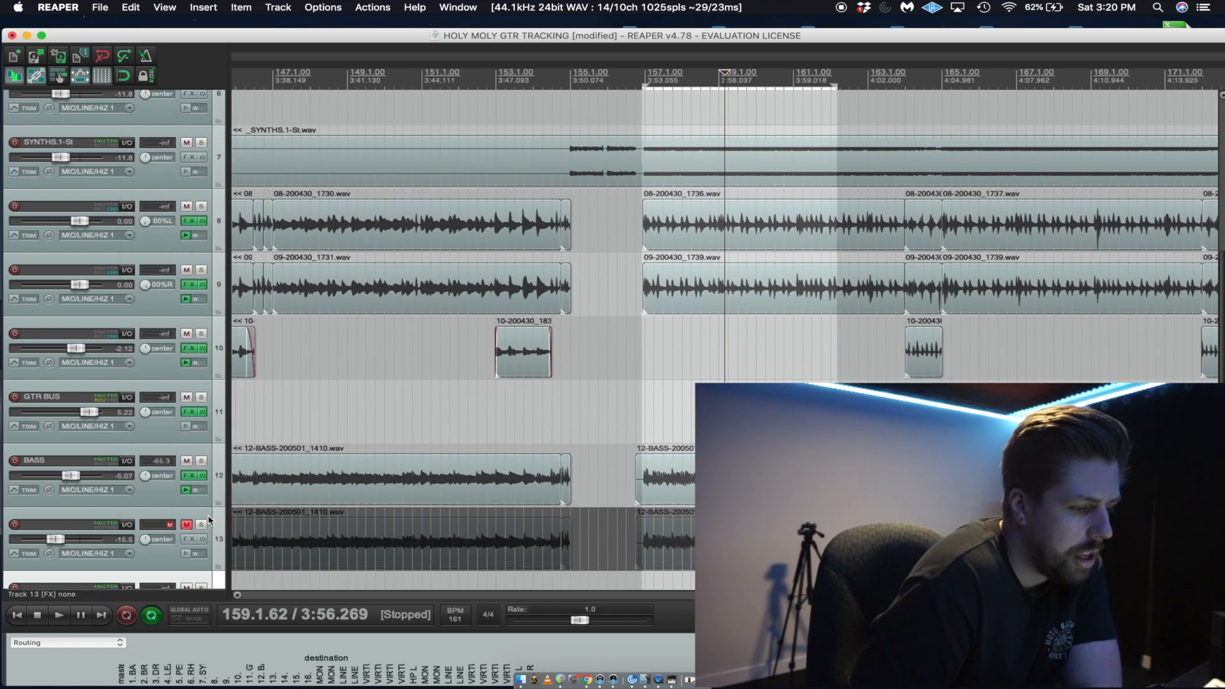
Play the mix from about bar 138 and raise the BASS track's volume to -2.12 dB.
{"action": "scroll", "coordinate": [486, 461], "scroll_direction": "down", "scroll_amount": 3}
{"action": "scroll", "coordinate": [486, 460], "scroll_direction": "down", "scroll_amount": 3}
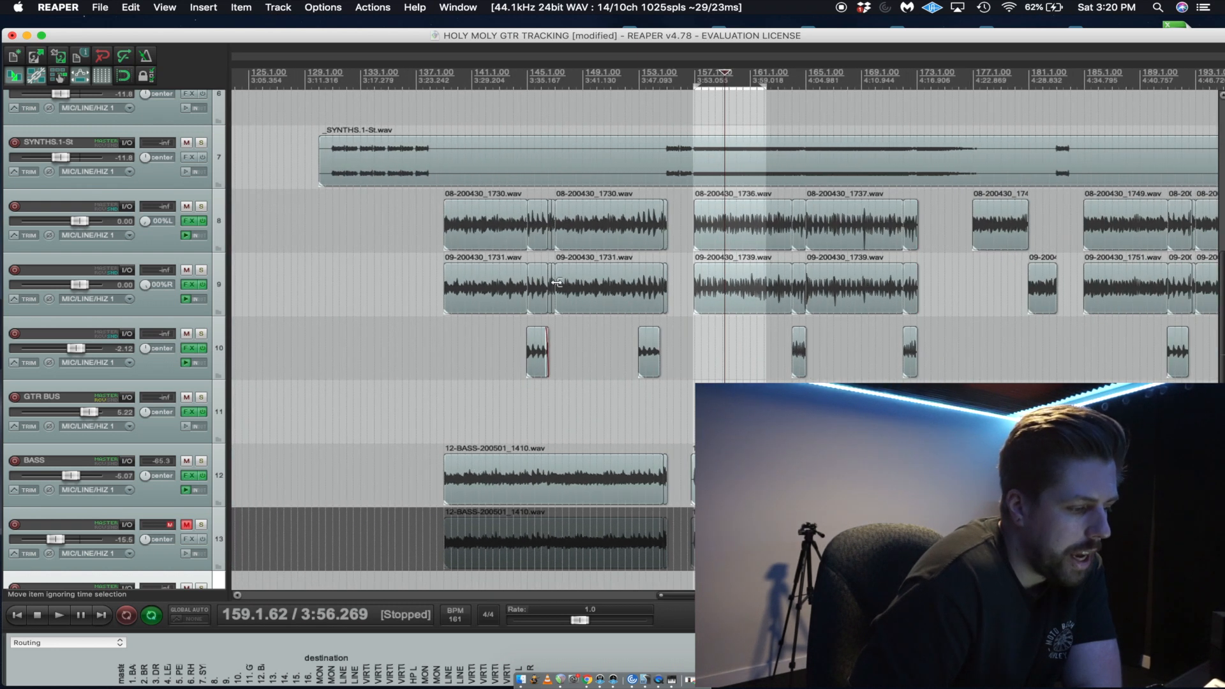
{"action": "left_click", "coordinate": [438, 369]}
{"action": "scroll", "coordinate": [439, 370], "scroll_direction": "up", "scroll_amount": 3}
{"action": "key", "text": "space"}
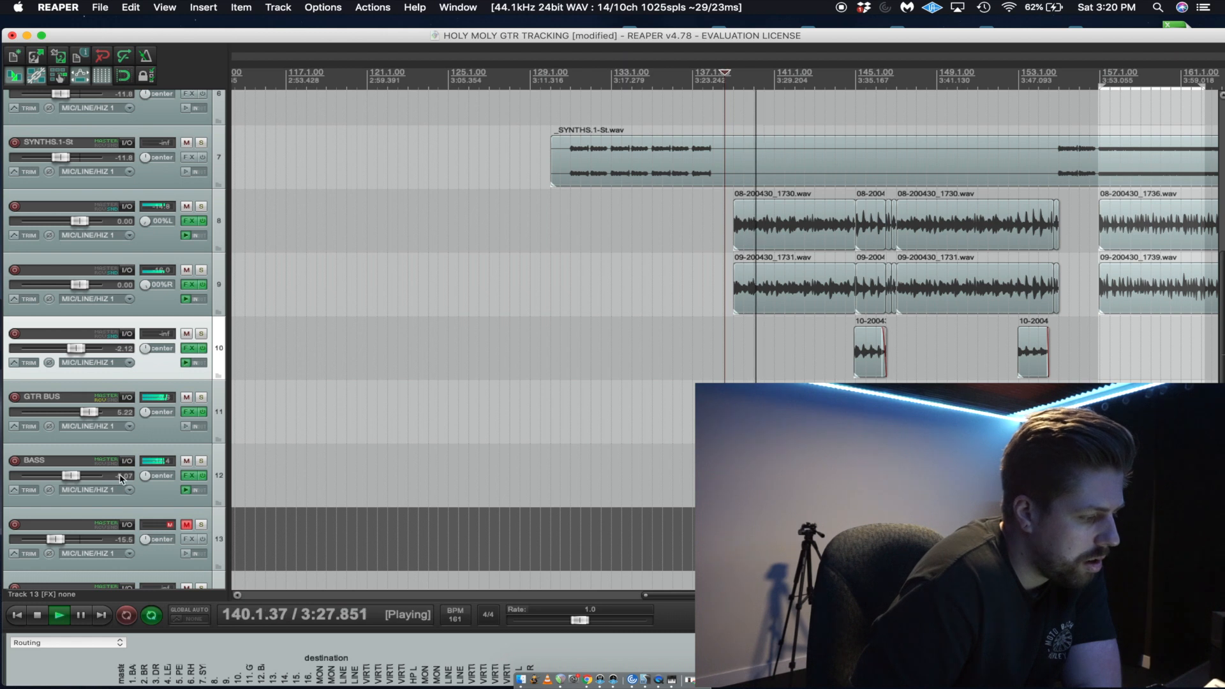
{"action": "left_click_drag", "start_coordinate": [76, 482], "coordinate": [81, 483]}
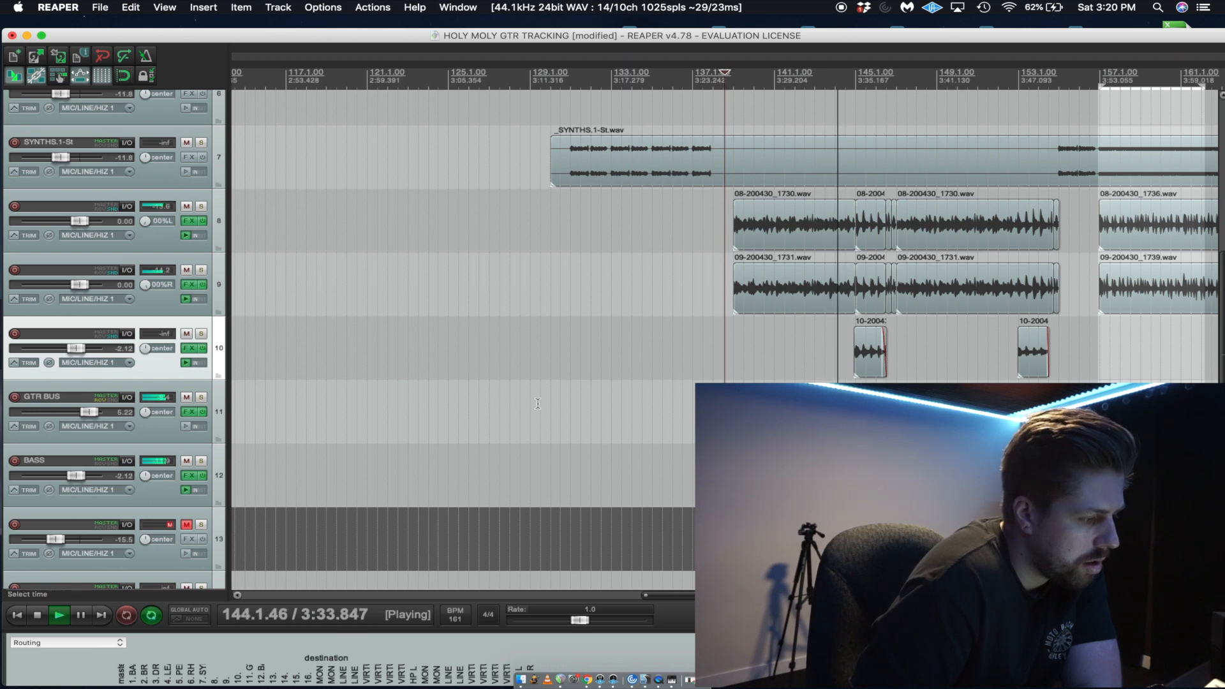
Lower track 10's volume to -2.99 dB during playback and stop the song.
{"action": "scroll", "coordinate": [538, 403], "scroll_direction": "down", "scroll_amount": 2}
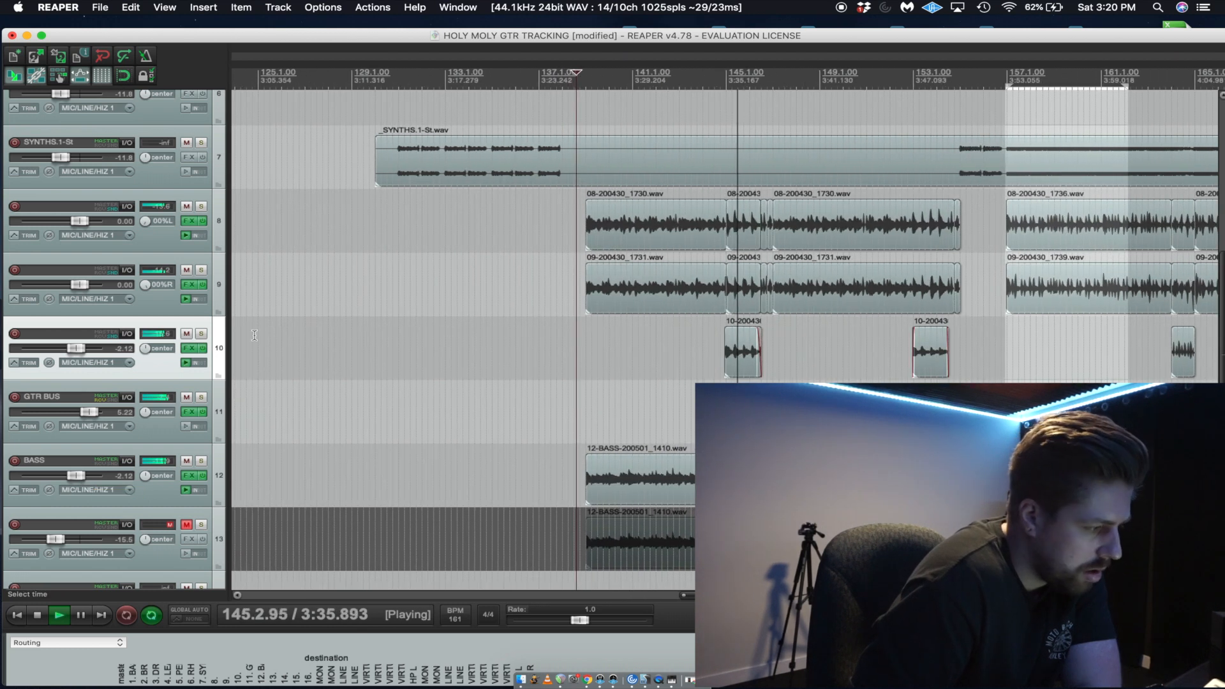
{"action": "left_click_drag", "start_coordinate": [85, 351], "coordinate": [82, 352]}
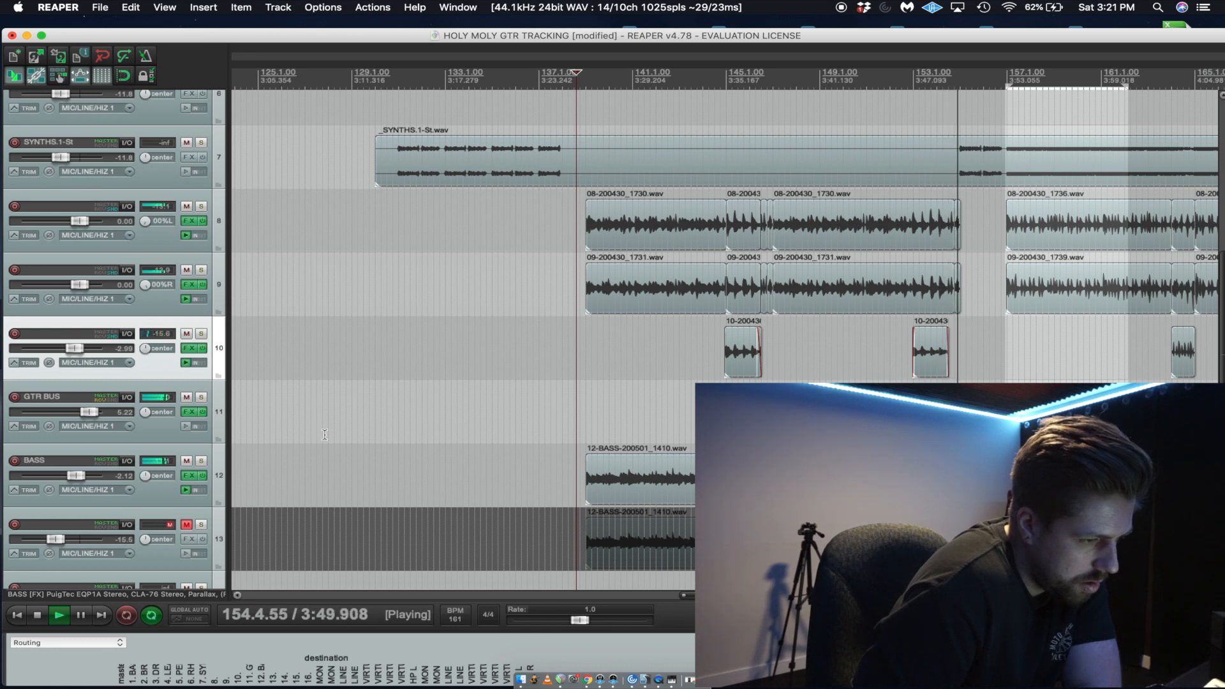
{"action": "key", "text": "space"}
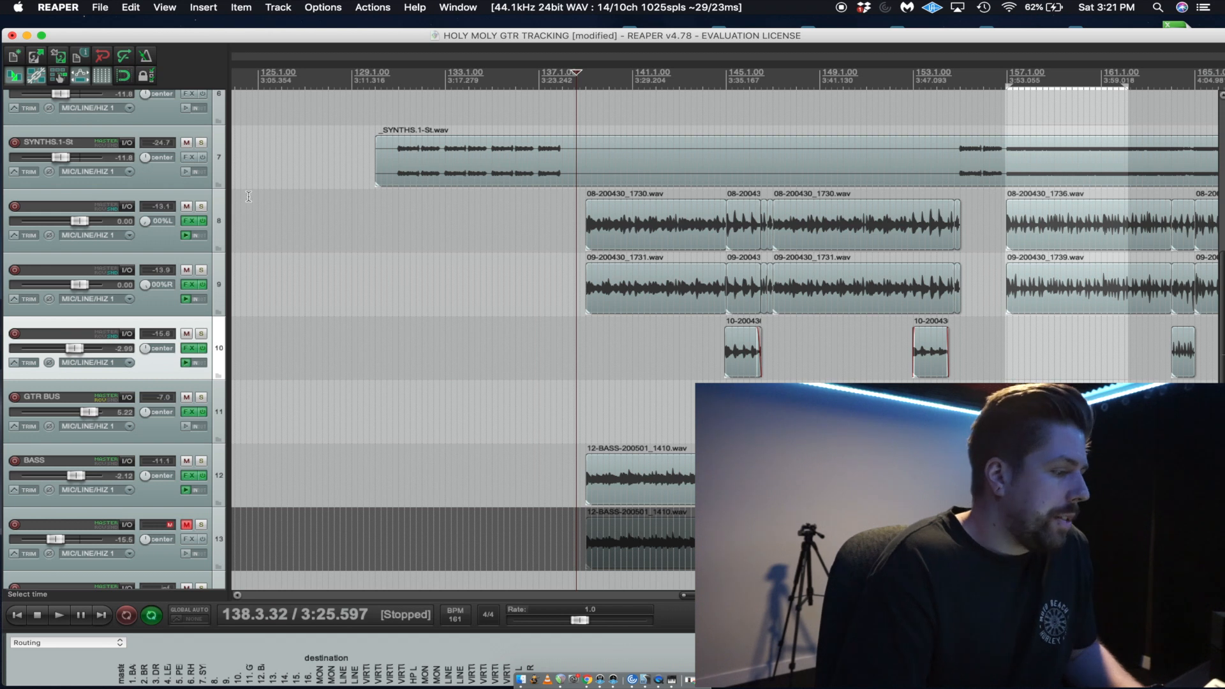
Place the edit cursor at about bar 141 and solo the GTR BUS track.
{"action": "left_click", "coordinate": [646, 345]}
{"action": "scroll", "coordinate": [247, 307], "scroll_direction": "up", "scroll_amount": 2}
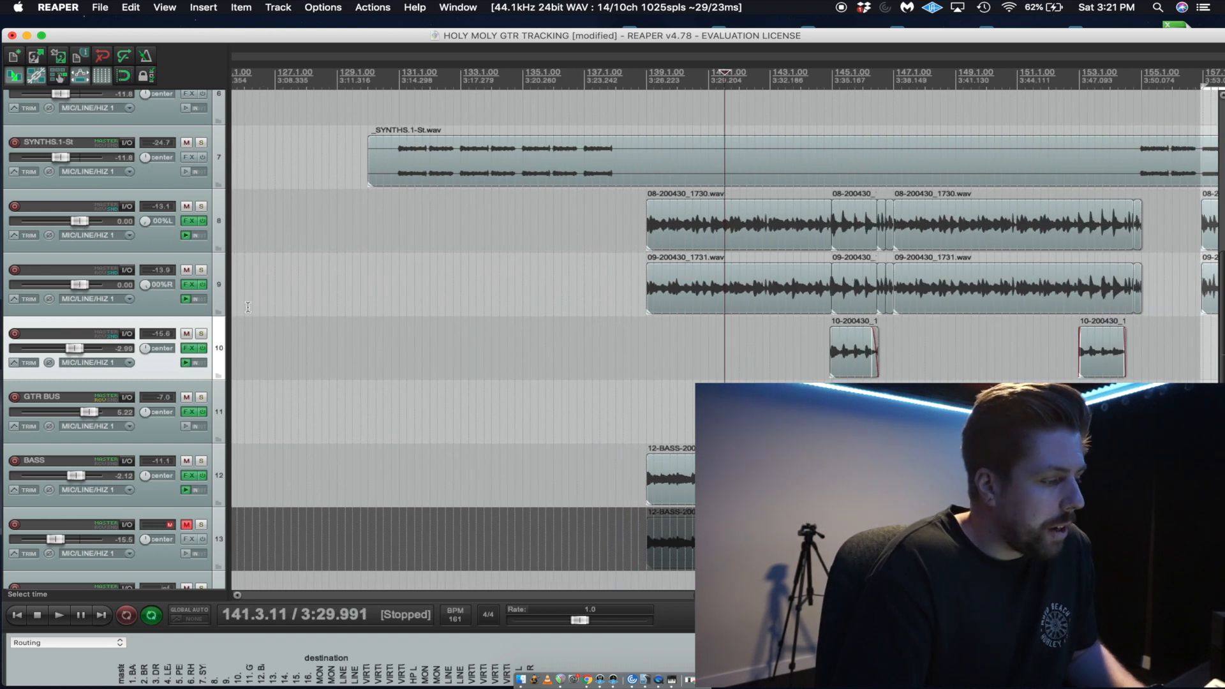
{"action": "left_click", "coordinate": [201, 335]}
{"action": "left_click", "coordinate": [201, 335]}
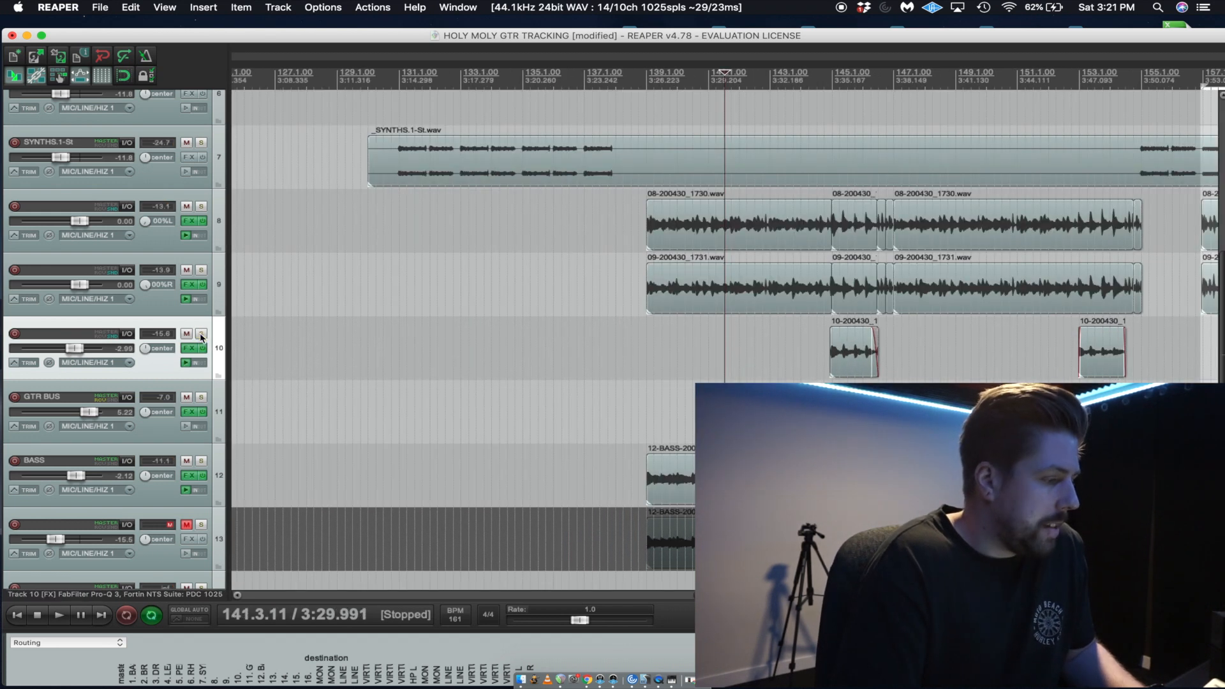
{"action": "left_click", "coordinate": [203, 400]}
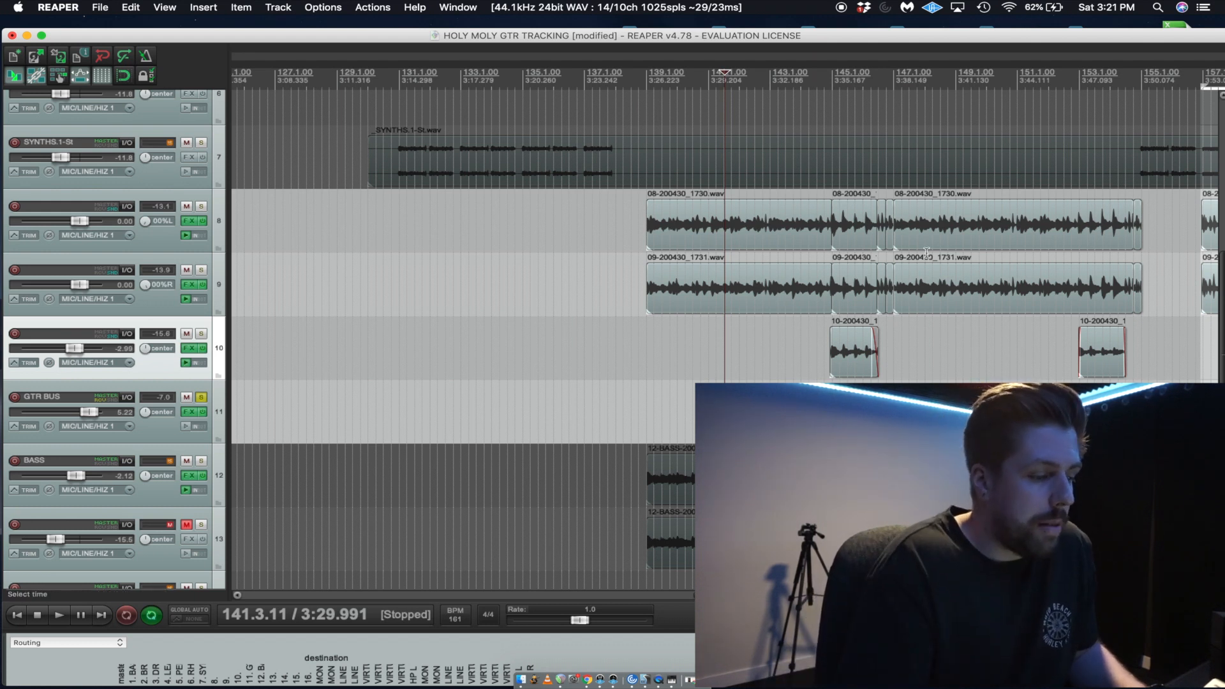
Open the GTR BUS effects chain on its C4 plug-in and listen to the soloed guitars from about bar 141.
{"action": "left_click", "coordinate": [189, 411]}
{"action": "left_click", "coordinate": [191, 37]}
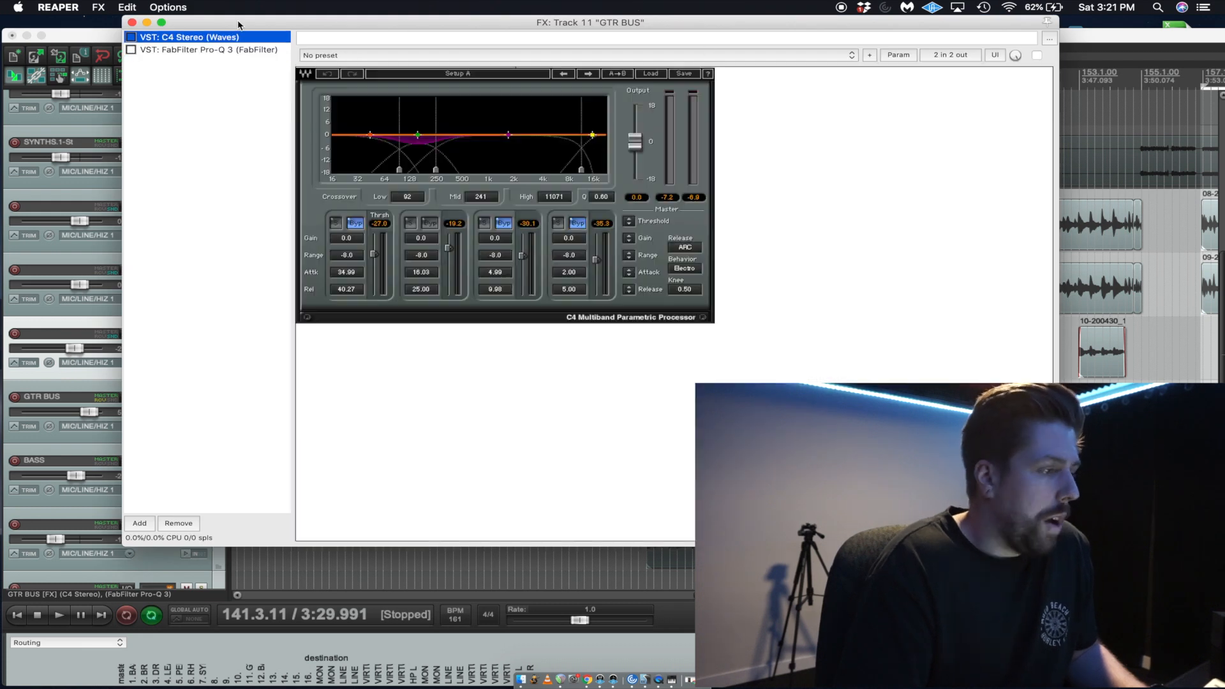
{"action": "left_click_drag", "start_coordinate": [246, 23], "coordinate": [296, 519]}
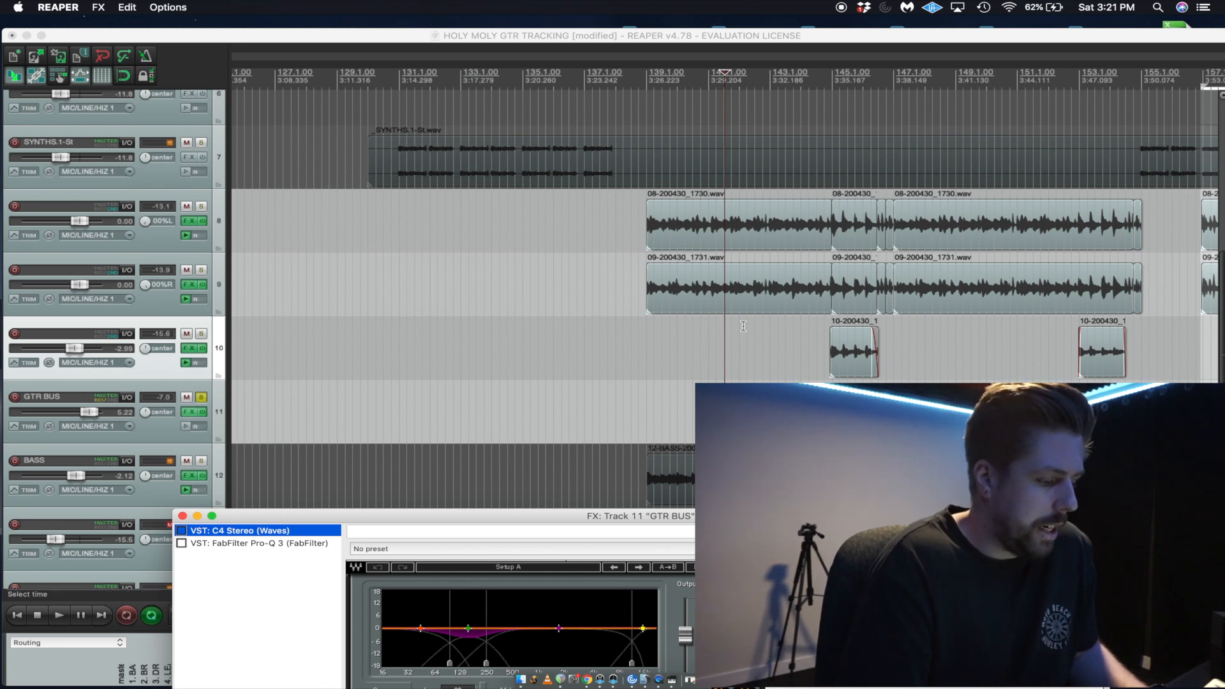
{"action": "left_click", "coordinate": [714, 328]}
{"action": "key", "text": "space"}
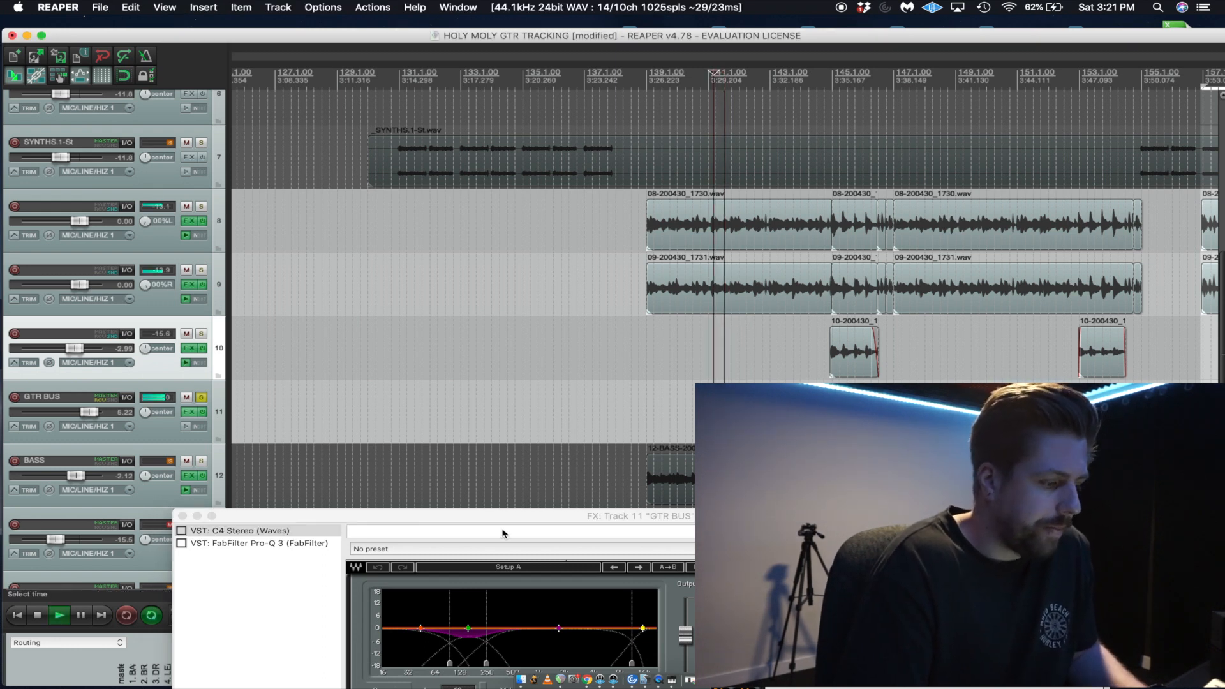
{"action": "left_click_drag", "start_coordinate": [514, 518], "coordinate": [583, 348]}
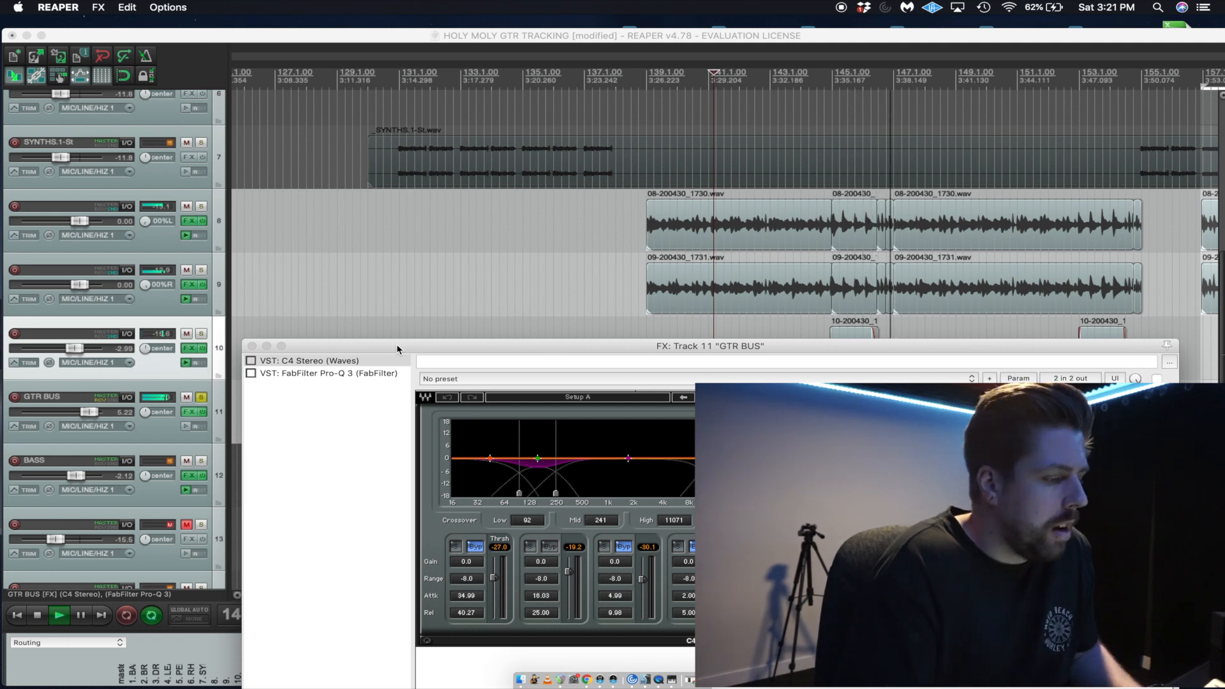
{"action": "key", "text": "space"}
Add the AU version of FabFilter Pro-Q 3 to GTR BUS and move it to the start of the effects chain.
{"action": "left_click", "coordinate": [332, 450]}
{"action": "left_click_drag", "start_coordinate": [383, 349], "coordinate": [341, 85]}
{"action": "left_click", "coordinate": [232, 583]}
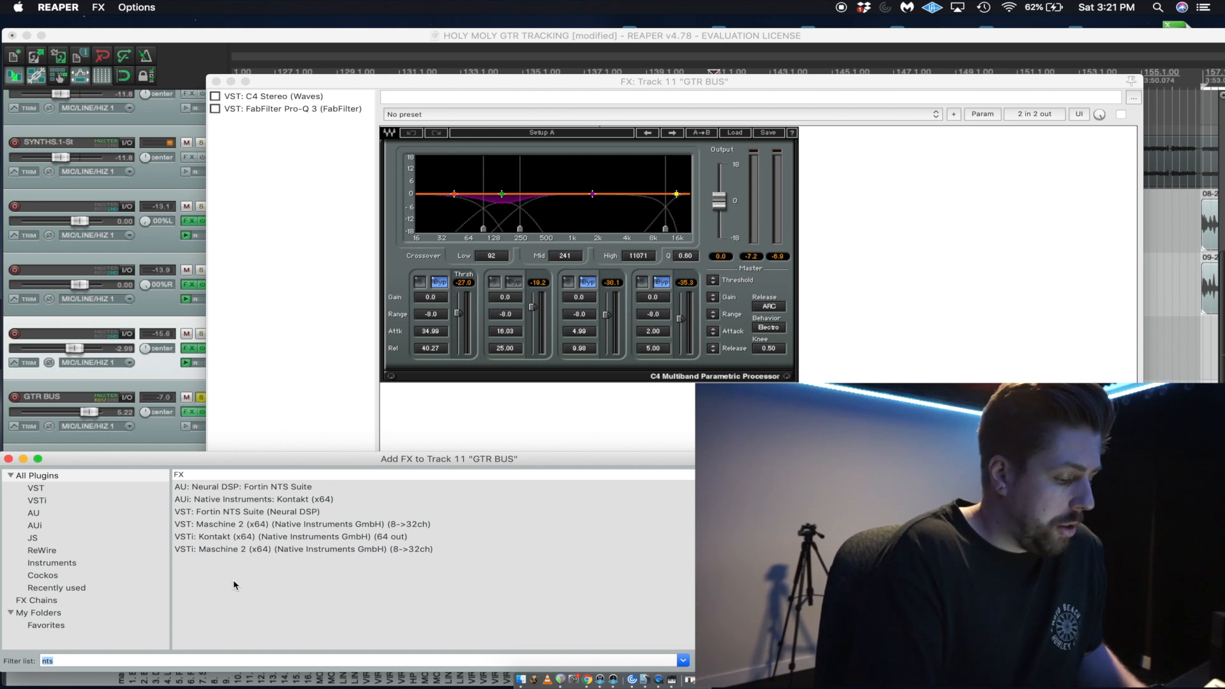
{"action": "type", "text": "fabfilter pro"}
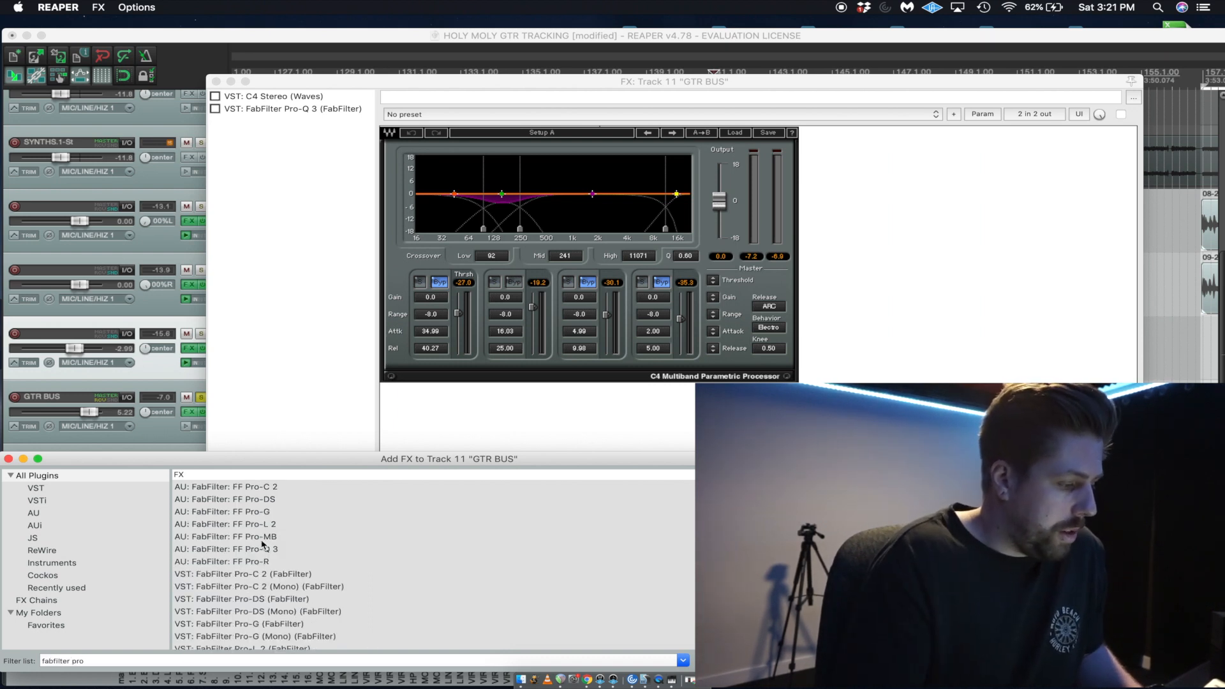
{"action": "double_click", "coordinate": [270, 553]}
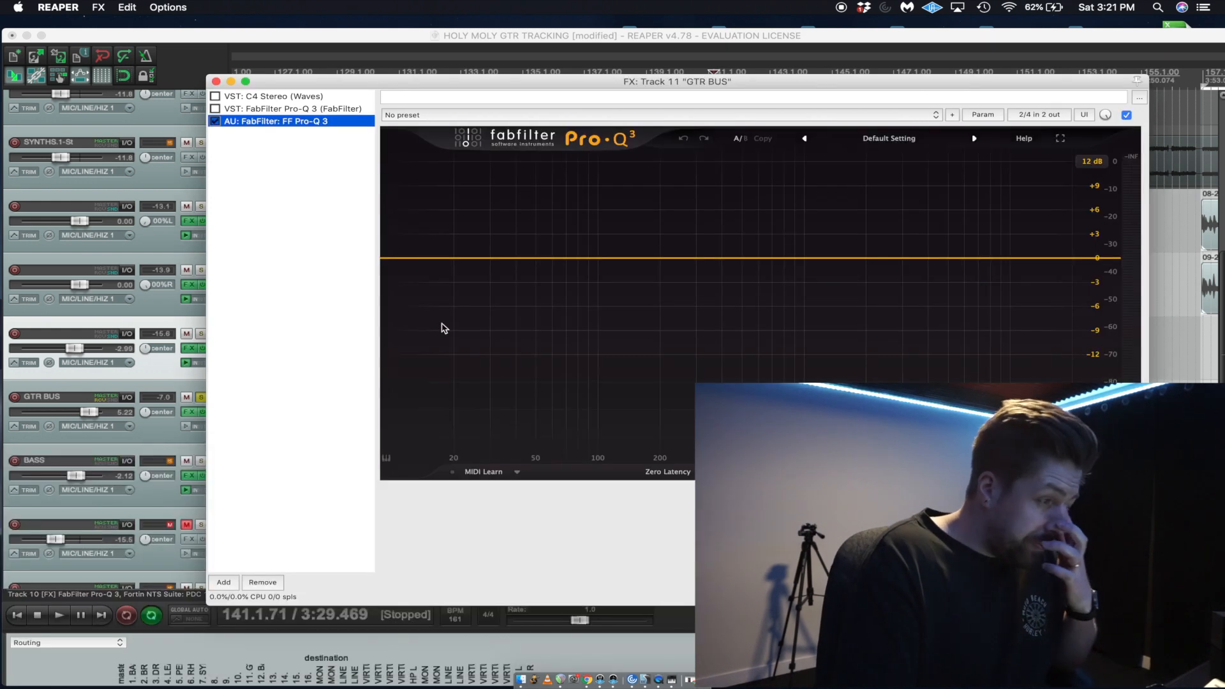
{"action": "left_click_drag", "start_coordinate": [311, 115], "coordinate": [312, 97]}
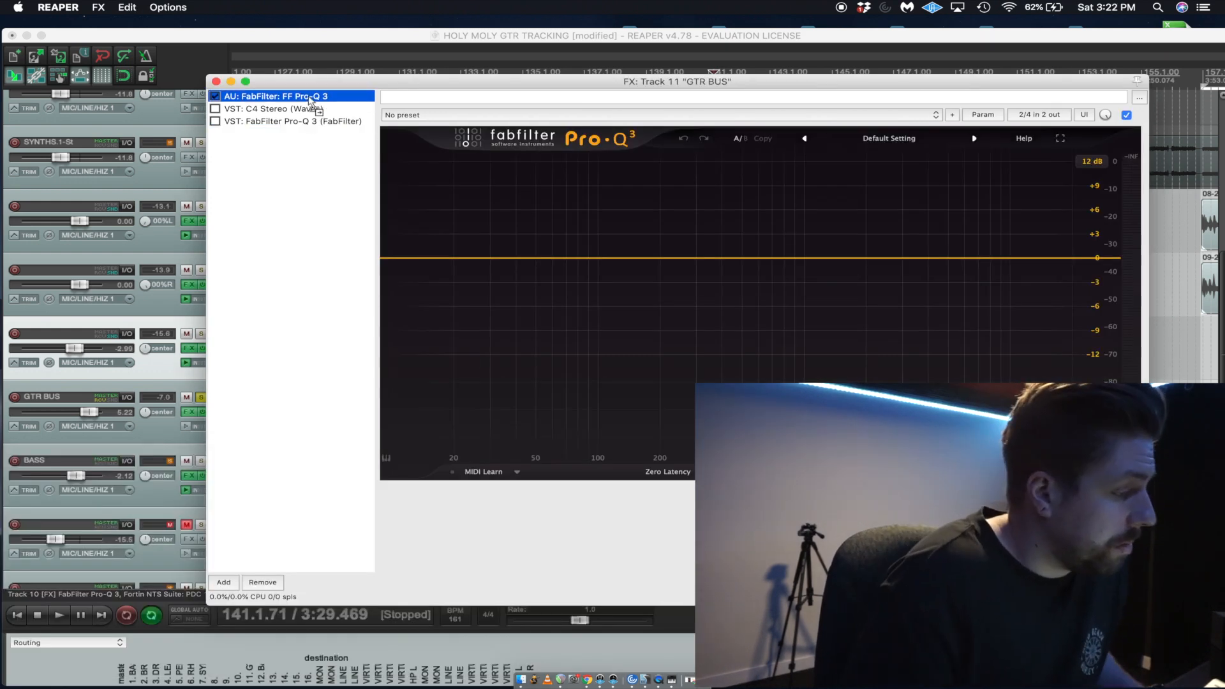
Create an equalizer band at about 35 Hz in the new Pro-Q 3 and shape it as a Low Cut.
{"action": "left_click", "coordinate": [556, 258]}
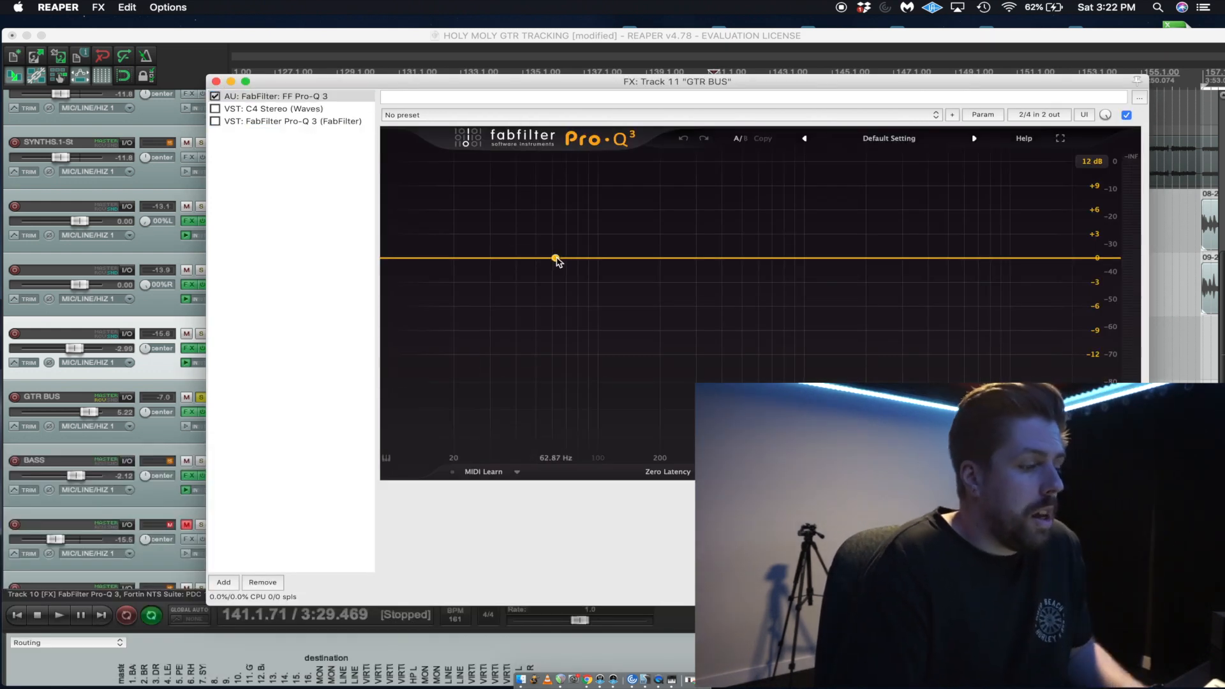
{"action": "right_click", "coordinate": [556, 258]}
{"action": "mouse_move", "coordinate": [588, 314]}
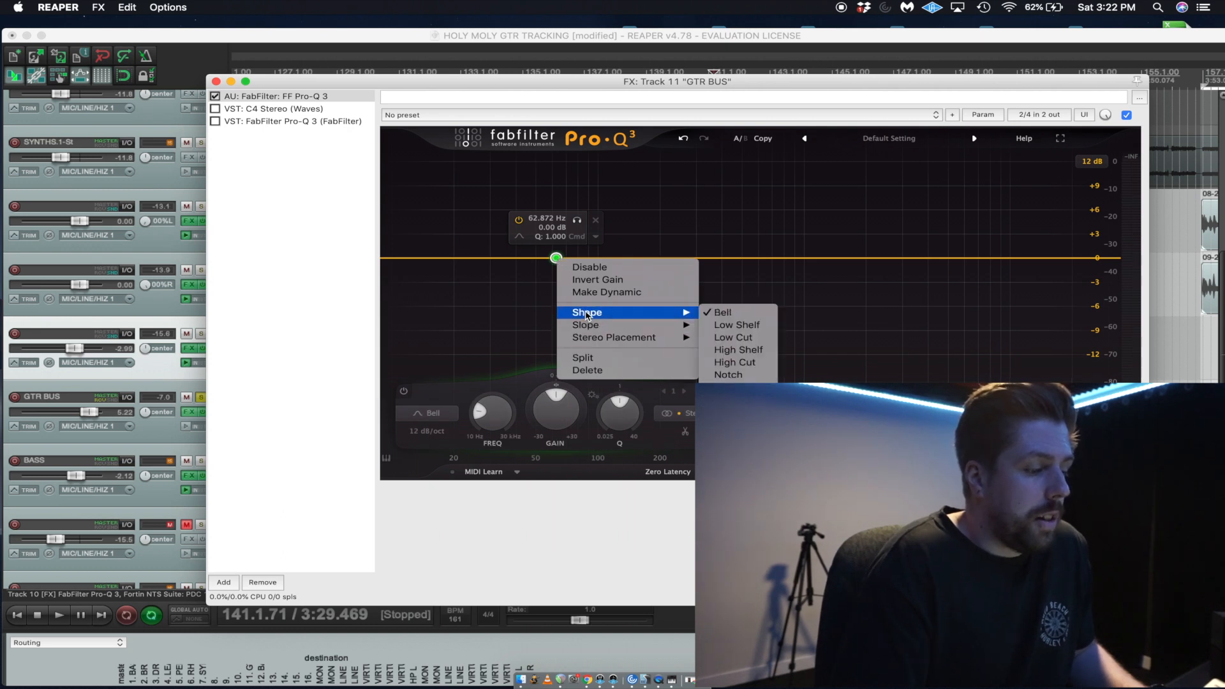
{"action": "left_click", "coordinate": [739, 350]}
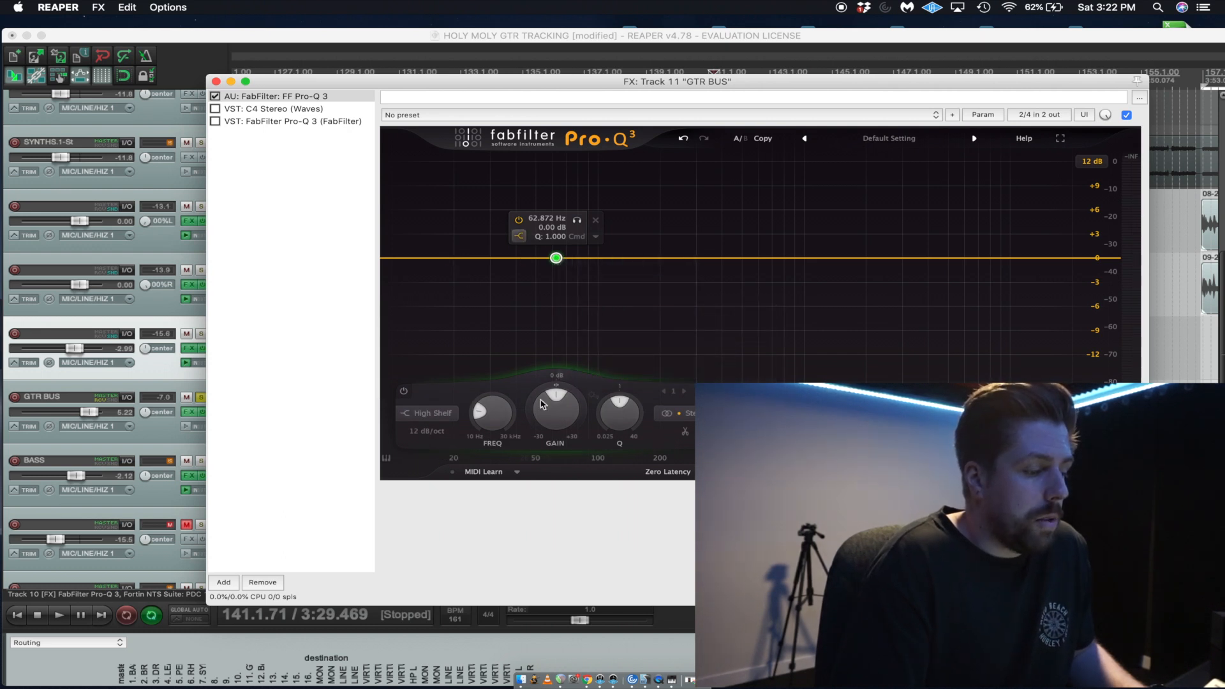
{"action": "left_click_drag", "start_coordinate": [557, 258], "coordinate": [507, 258]}
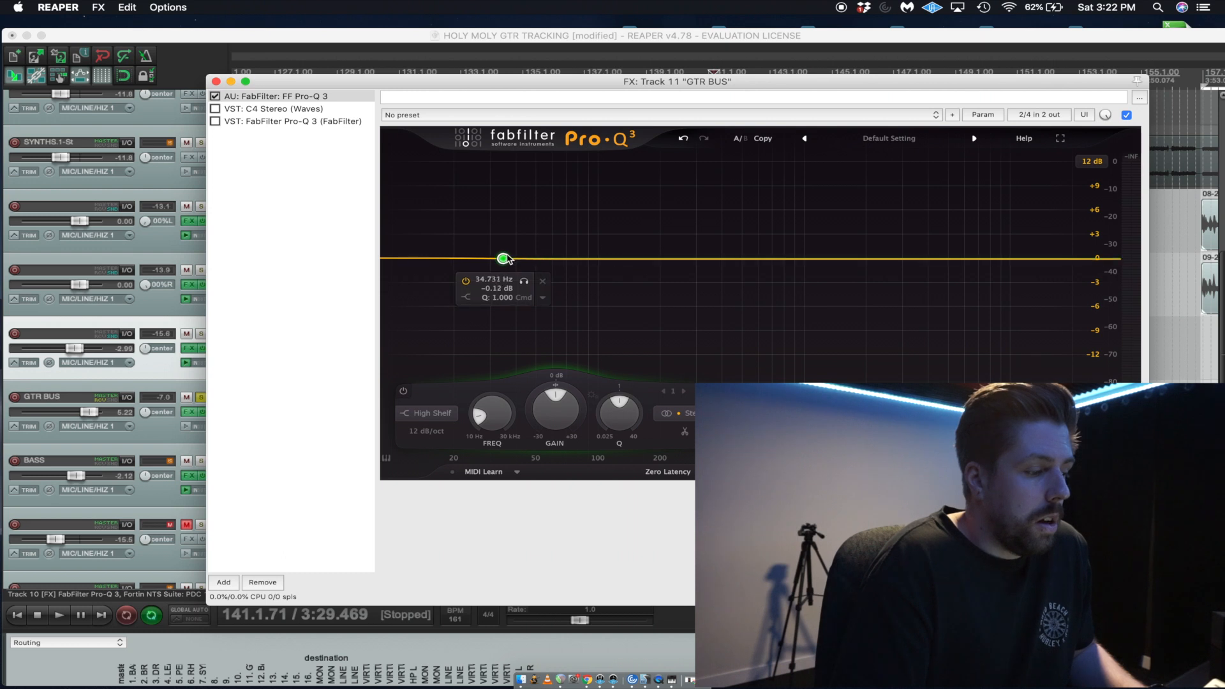
{"action": "right_click", "coordinate": [506, 259]}
{"action": "mouse_move", "coordinate": [574, 309]}
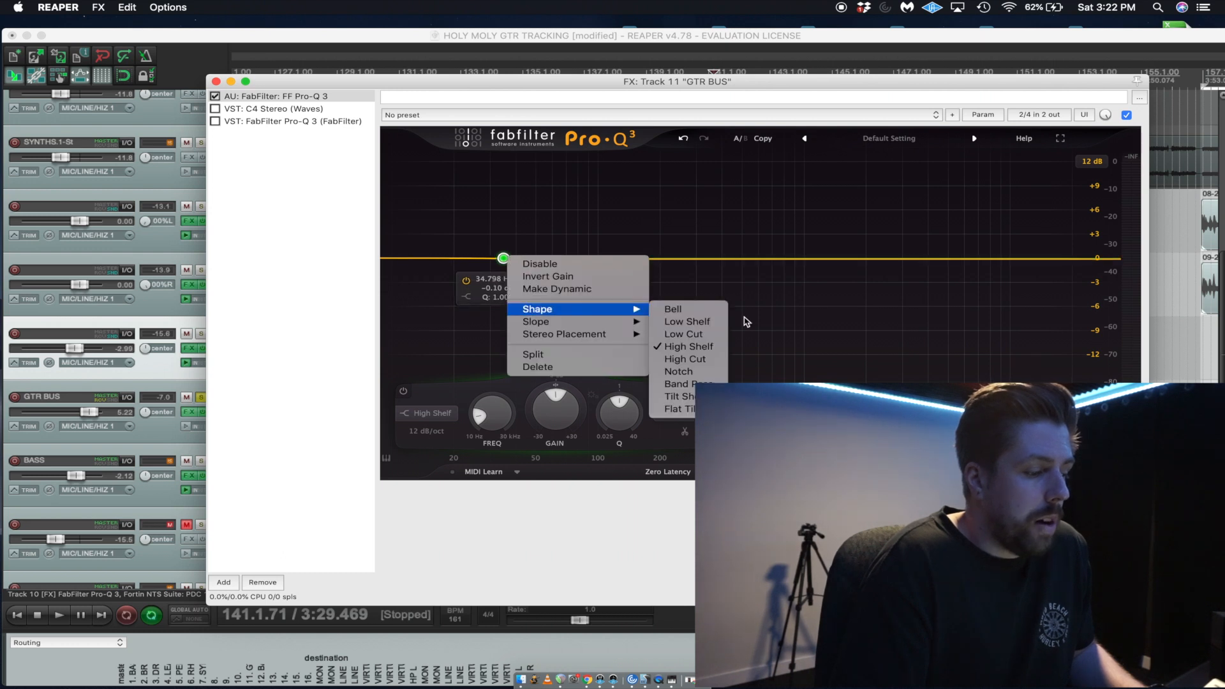
{"action": "left_click", "coordinate": [684, 334]}
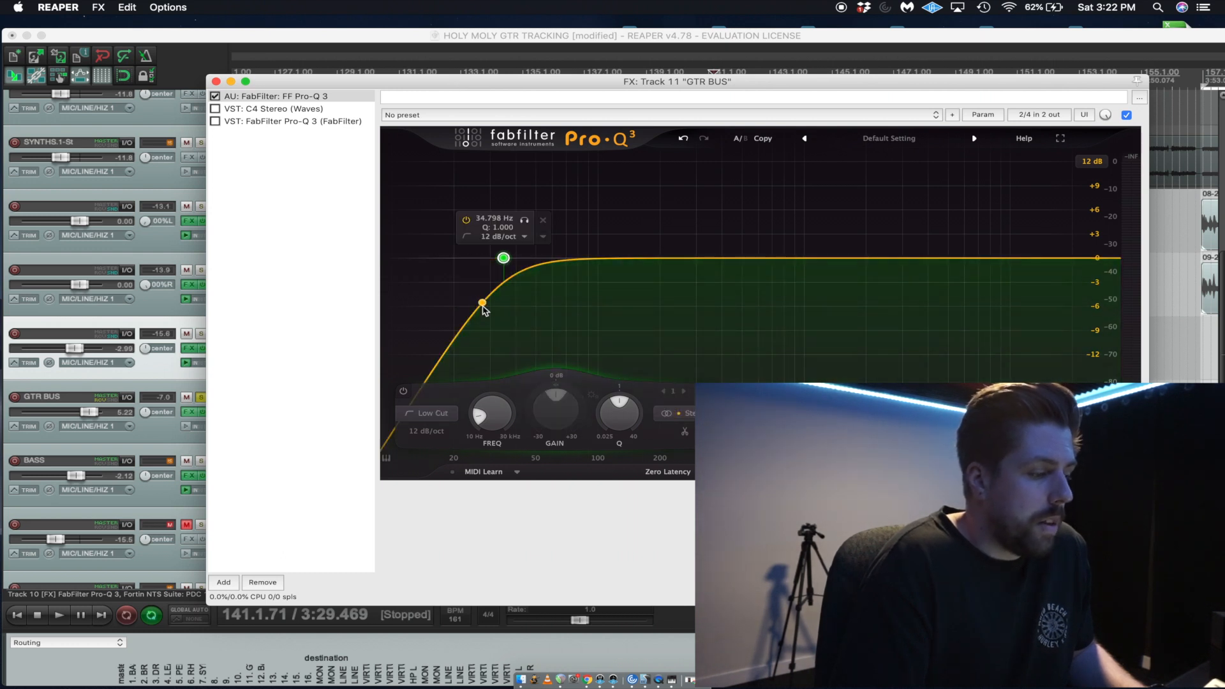
Raise the Low Cut band's frequency to about 80 Hz and set its slope to 24 dB/oct while listening to the guitars.
{"action": "left_click_drag", "start_coordinate": [513, 80], "coordinate": [481, 141]}
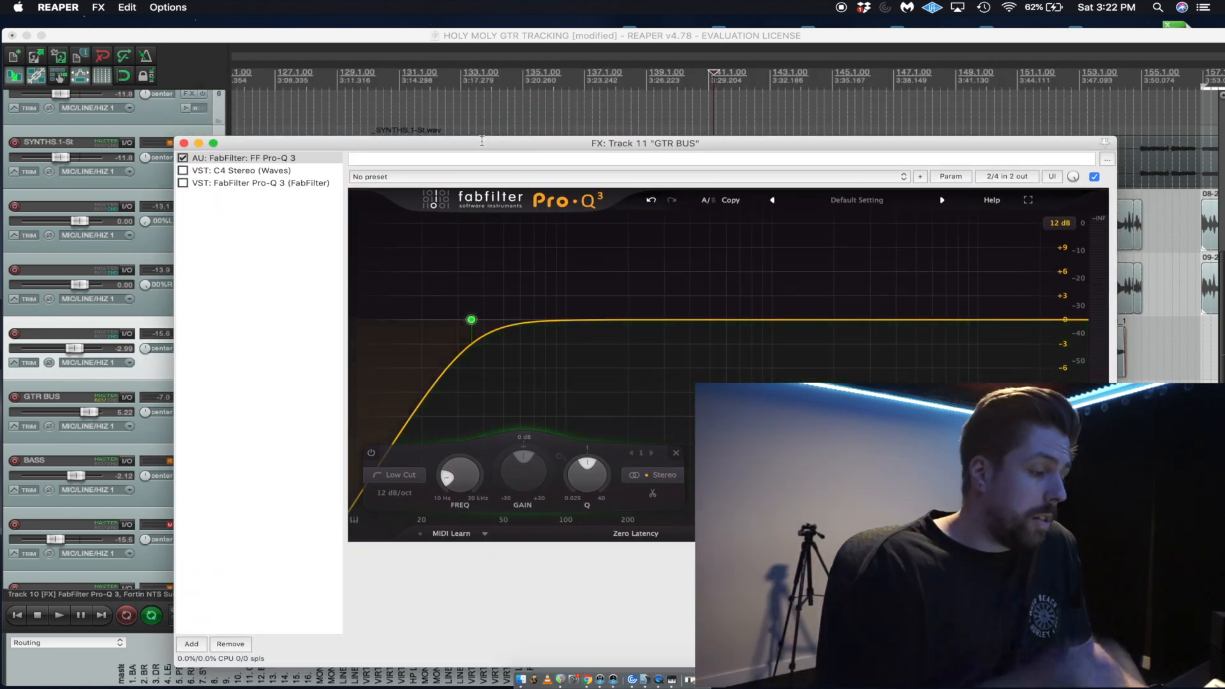
{"action": "left_click_drag", "start_coordinate": [482, 142], "coordinate": [467, 97]}
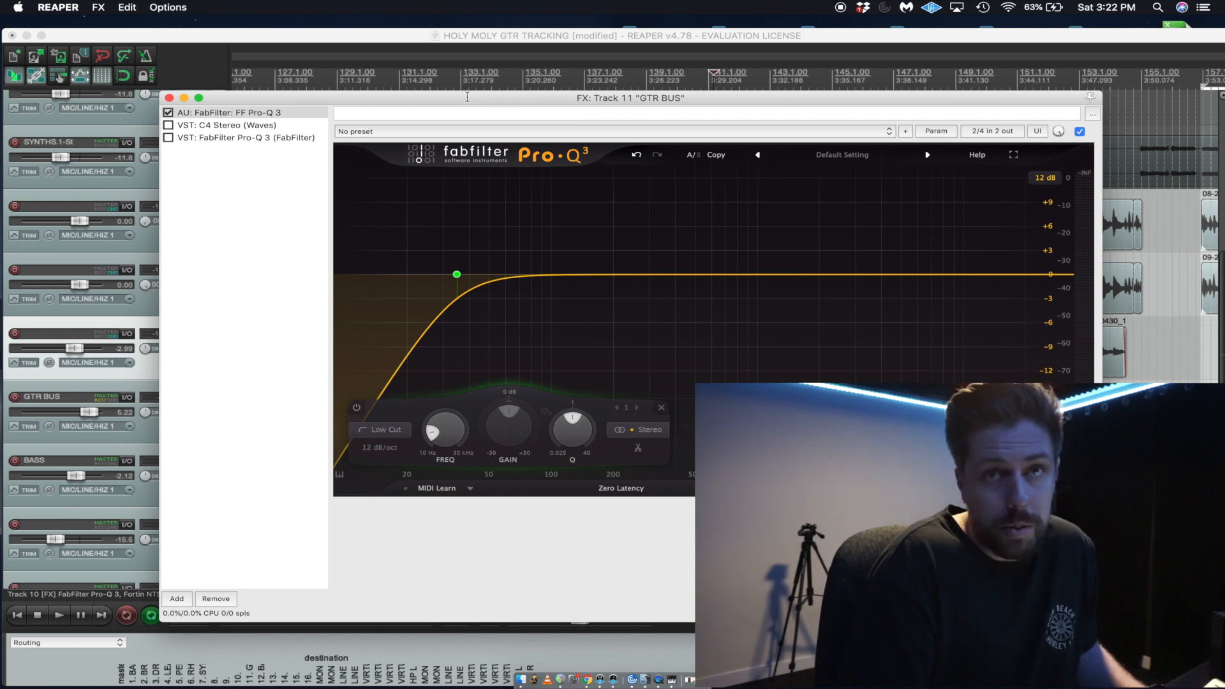
{"action": "key", "text": "space"}
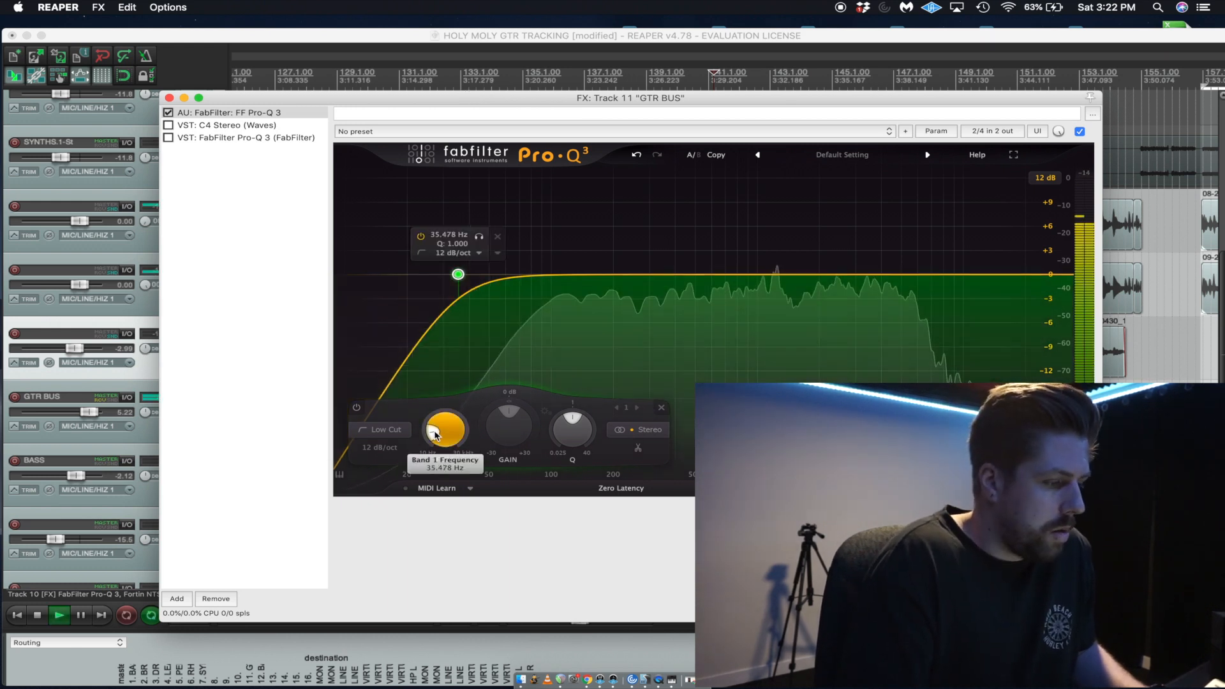
{"action": "scroll", "coordinate": [435, 424], "scroll_direction": "up", "scroll_amount": 5}
{"action": "scroll", "coordinate": [436, 426], "scroll_direction": "down", "scroll_amount": 5}
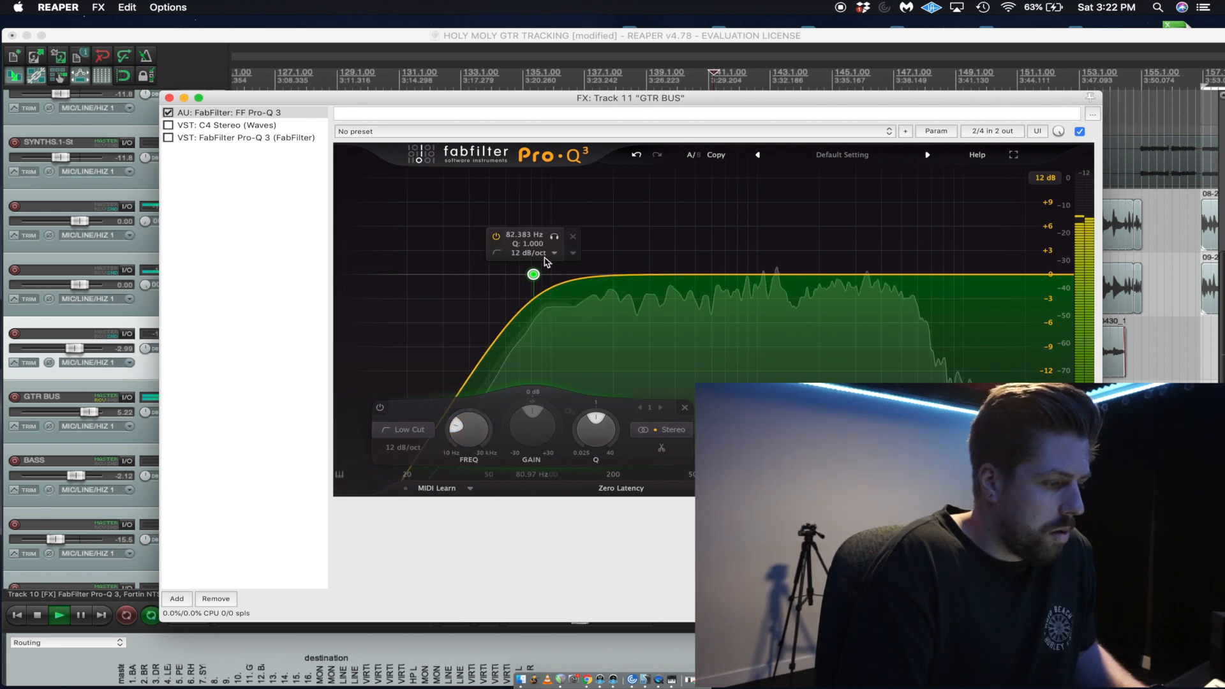
{"action": "left_click", "coordinate": [555, 254]}
{"action": "left_click", "coordinate": [547, 304]}
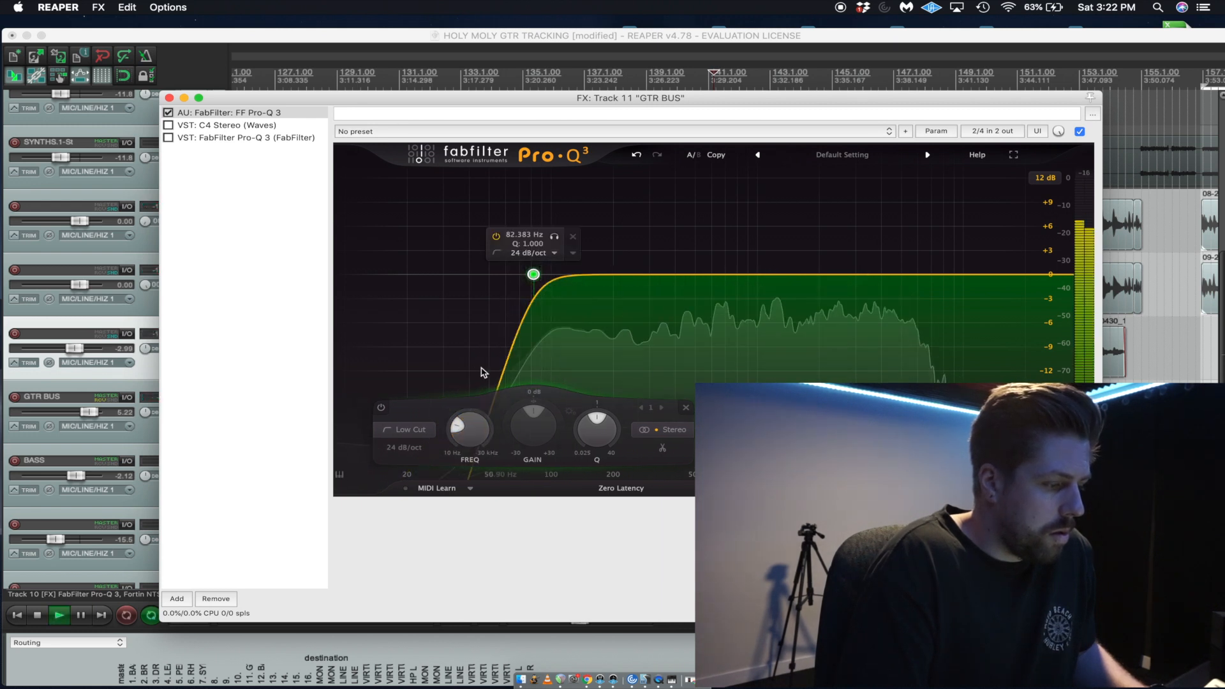
{"action": "mouse_move", "coordinate": [464, 441]}
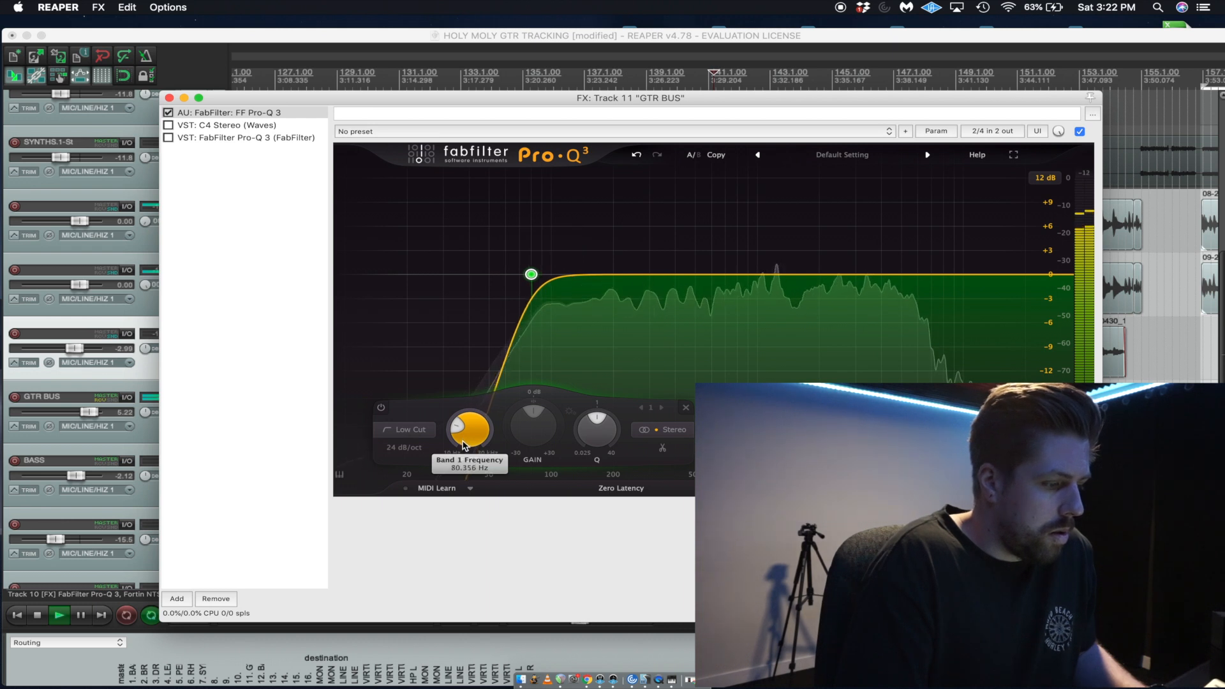
{"action": "key", "text": "space"}
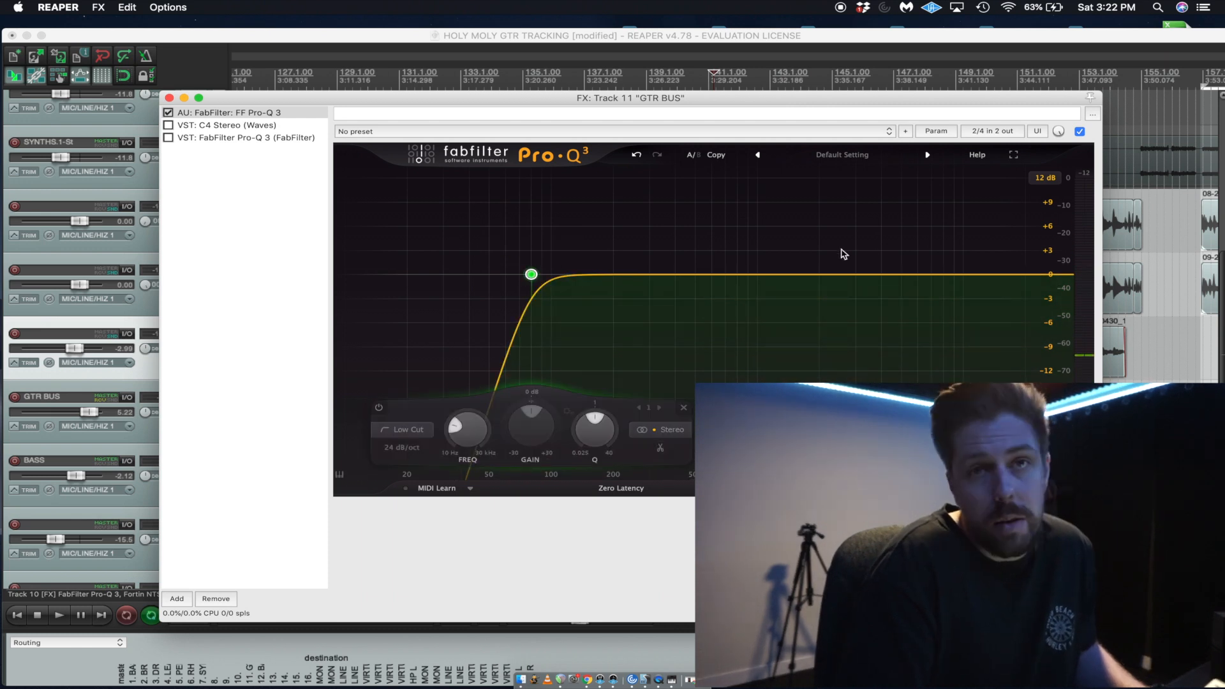
Fine-tune the Low Cut frequency to about 82 Hz while auditioning the band on its own.
{"action": "key", "text": "space"}
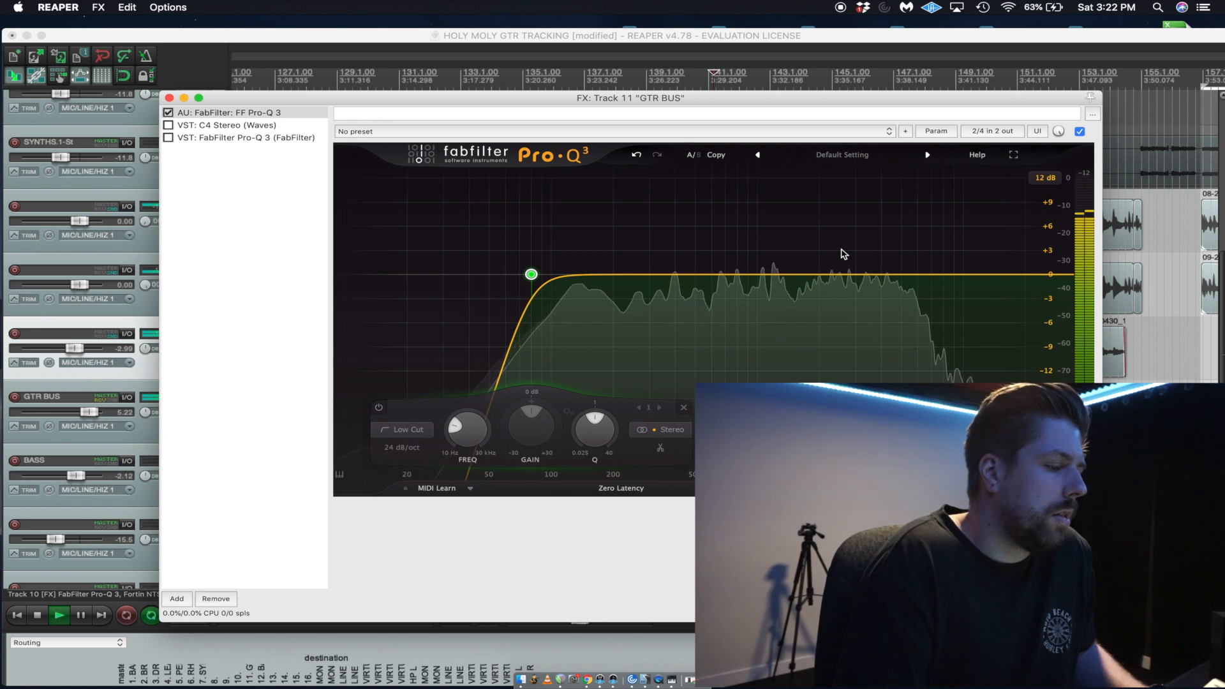
{"action": "key", "text": "space"}
{"action": "mouse_move", "coordinate": [529, 278]}
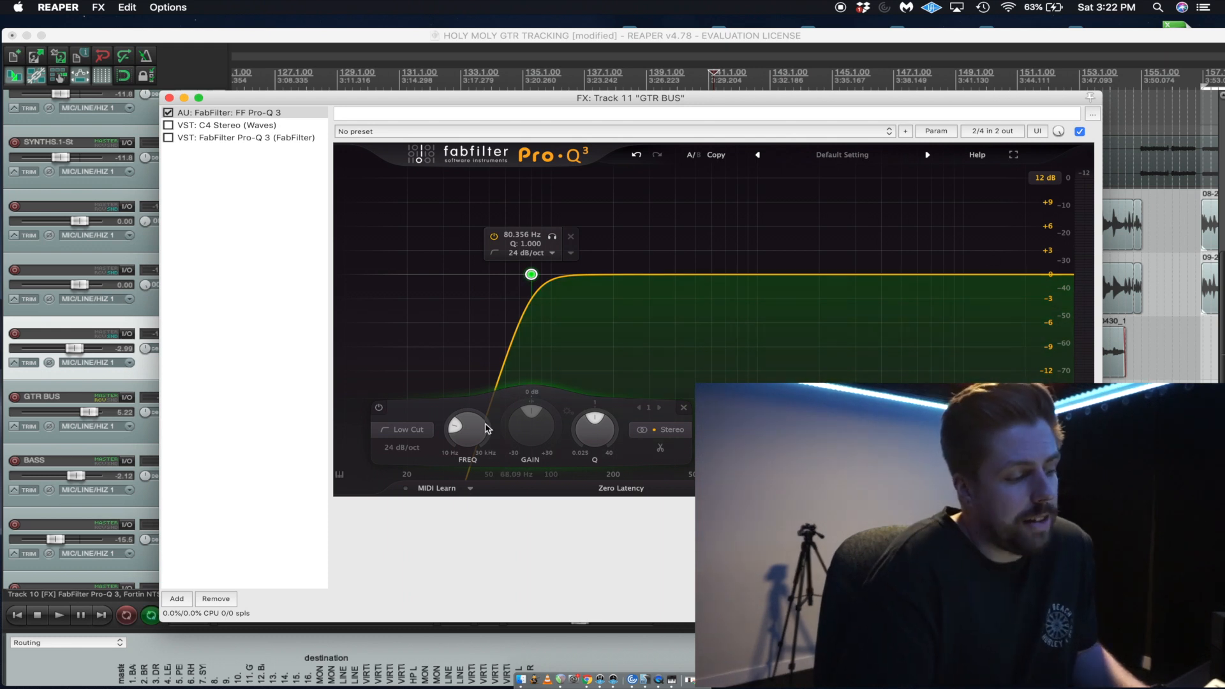
{"action": "left_click_drag", "start_coordinate": [472, 436], "coordinate": [472, 436]}
{"action": "key", "text": "space"}
{"action": "left_click", "coordinate": [554, 239]}
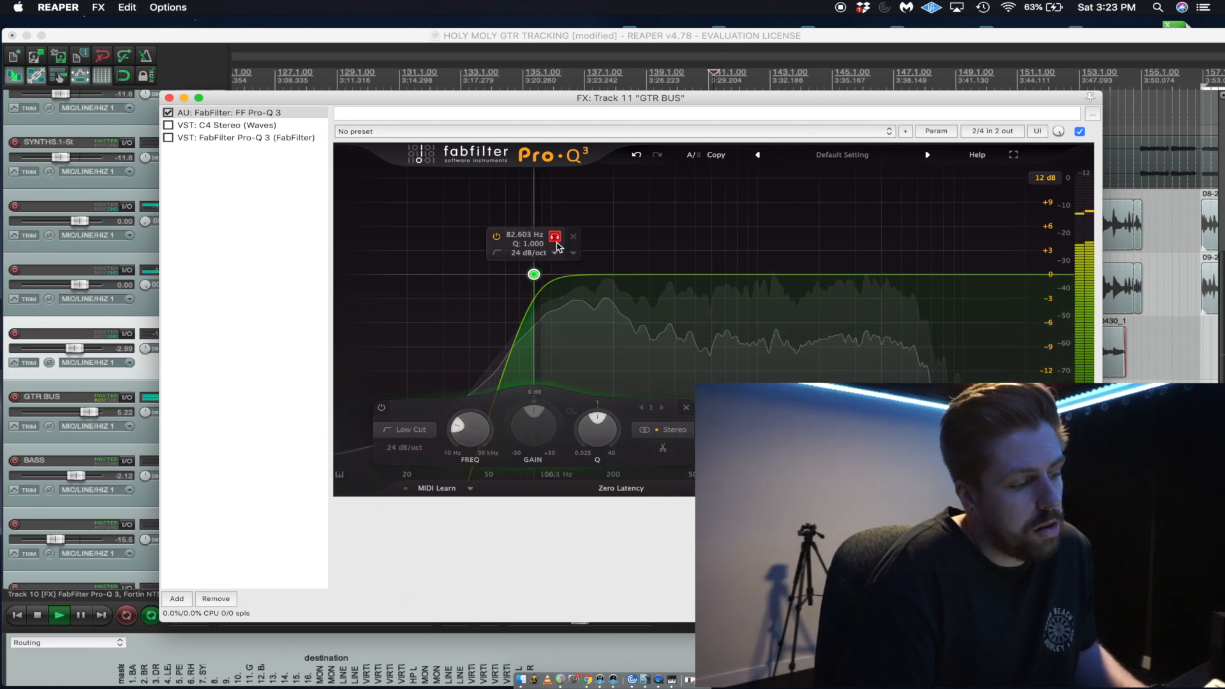
{"action": "left_click_drag", "start_coordinate": [554, 247], "coordinate": [553, 246]}
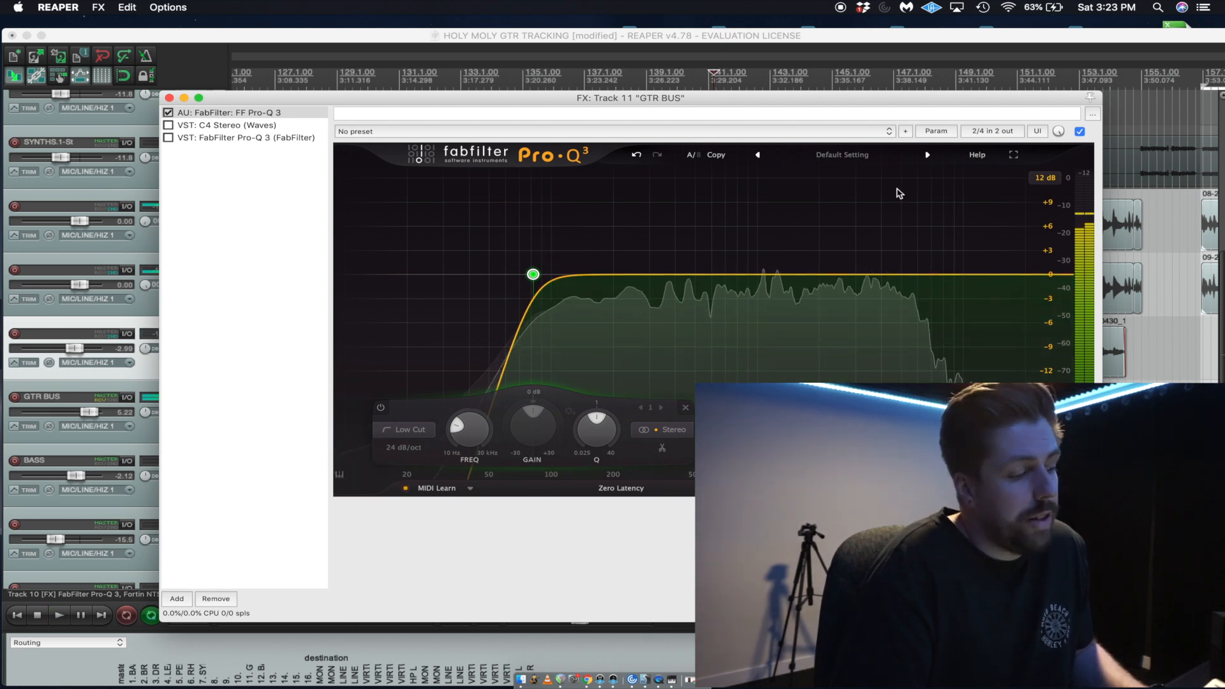
{"action": "key", "text": "space"}
Create an equalizer band at about 12.8 kHz and shape it as a High Cut.
{"action": "double_click", "coordinate": [985, 275]}
{"action": "right_click", "coordinate": [985, 274]}
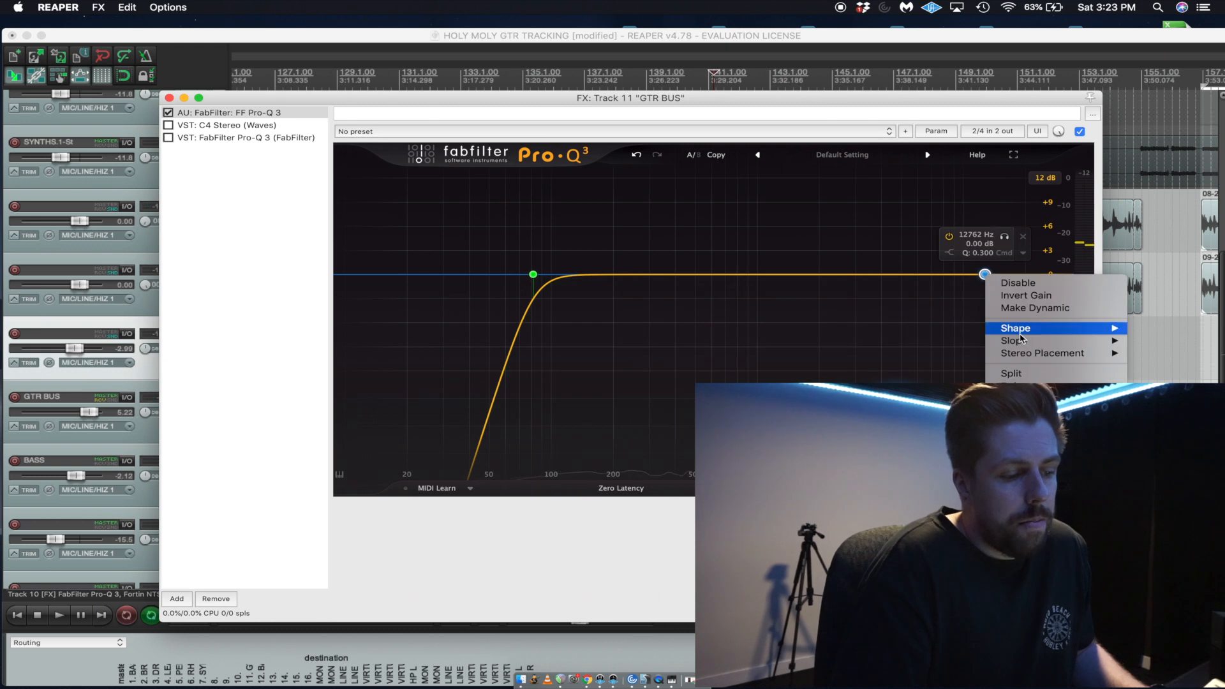
{"action": "mouse_move", "coordinate": [1053, 328]}
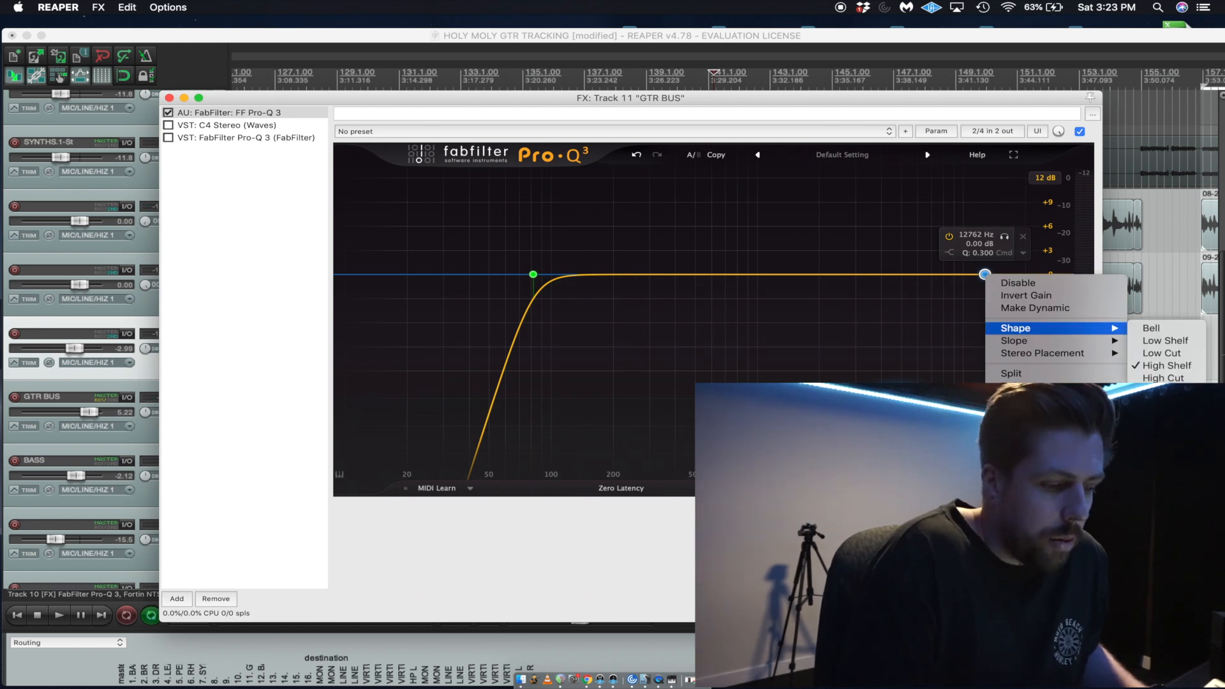
{"action": "left_click", "coordinate": [1163, 378]}
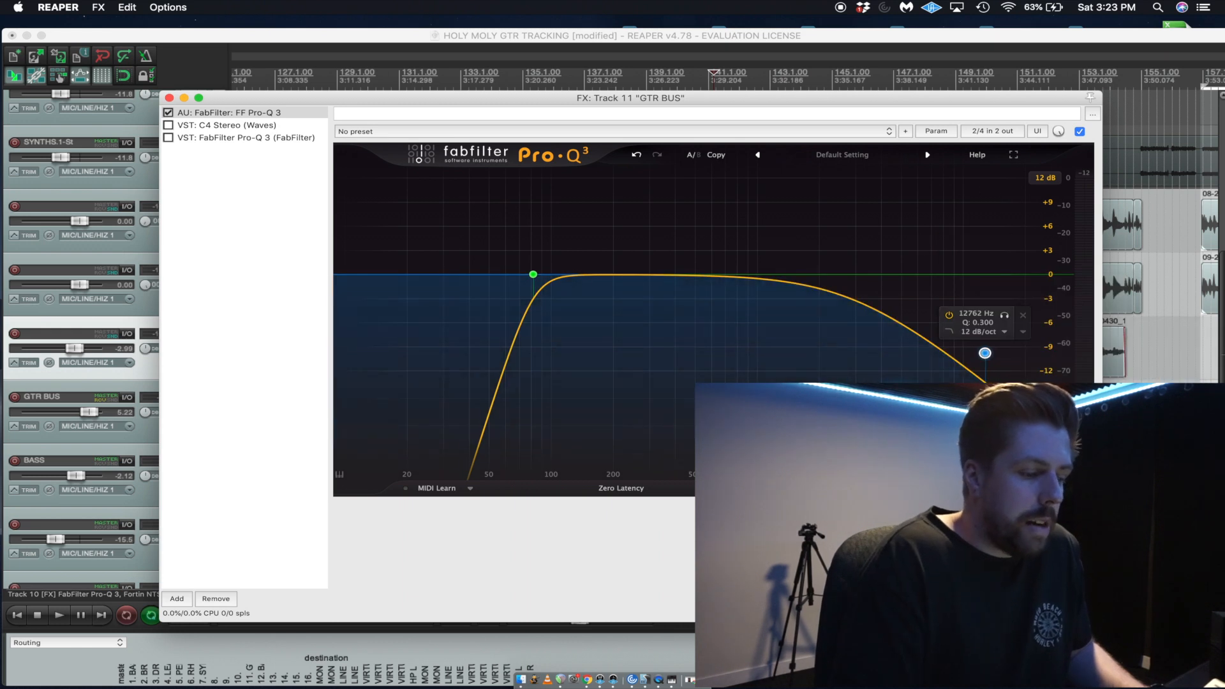
Lower the High Cut to about 8 kHz with a Q of 1 and a 24 dB/oct slope.
{"action": "left_click_drag", "start_coordinate": [985, 353], "coordinate": [969, 243]}
{"action": "key", "text": "space"}
{"action": "left_click", "coordinate": [958, 253]}
{"action": "left_click", "coordinate": [953, 306]}
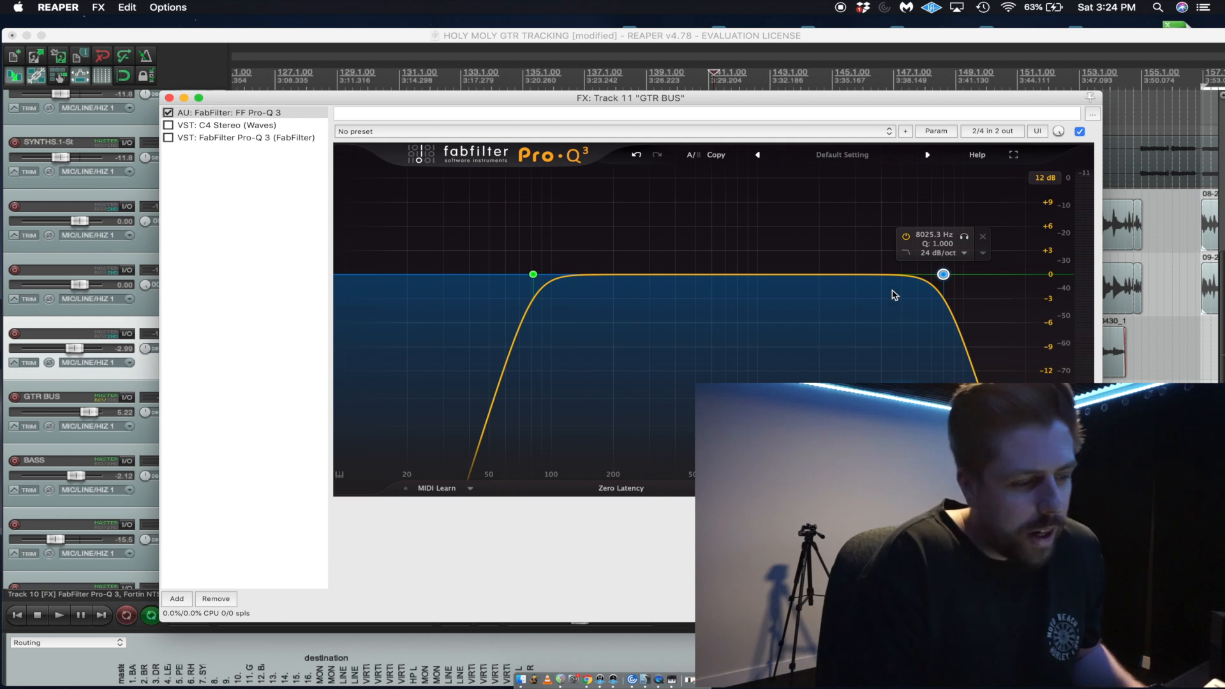
{"action": "mouse_move", "coordinate": [923, 257]}
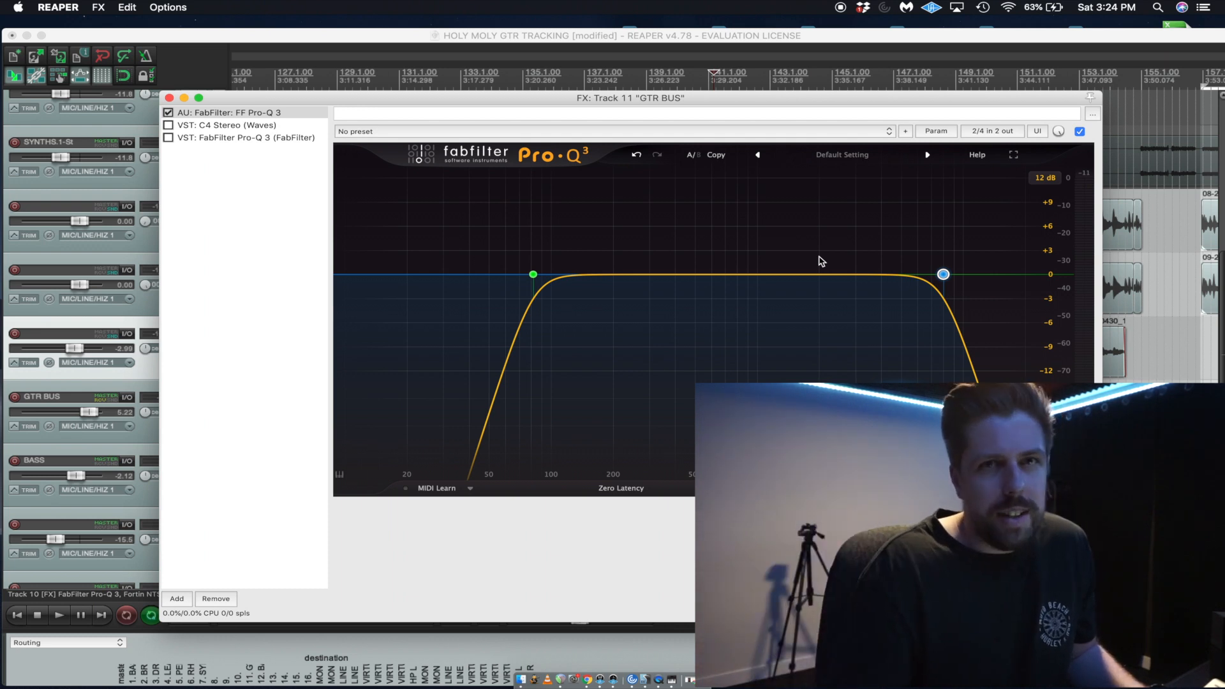
Unsolo GTR BUS and listen to the filtered guitars in the full mix from about bar 141.
{"action": "key", "text": "space"}
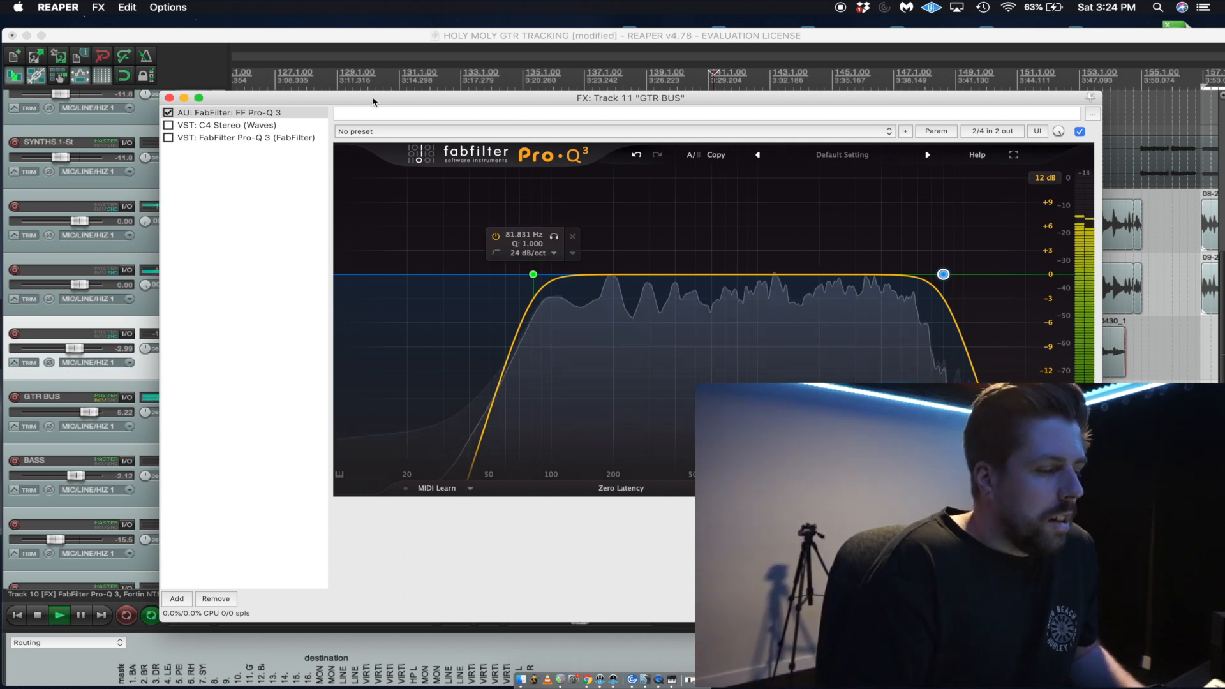
{"action": "left_click_drag", "start_coordinate": [395, 101], "coordinate": [461, 155]}
{"action": "key", "text": "space"}
{"action": "left_click", "coordinate": [201, 398]}
{"action": "key", "text": "space"}
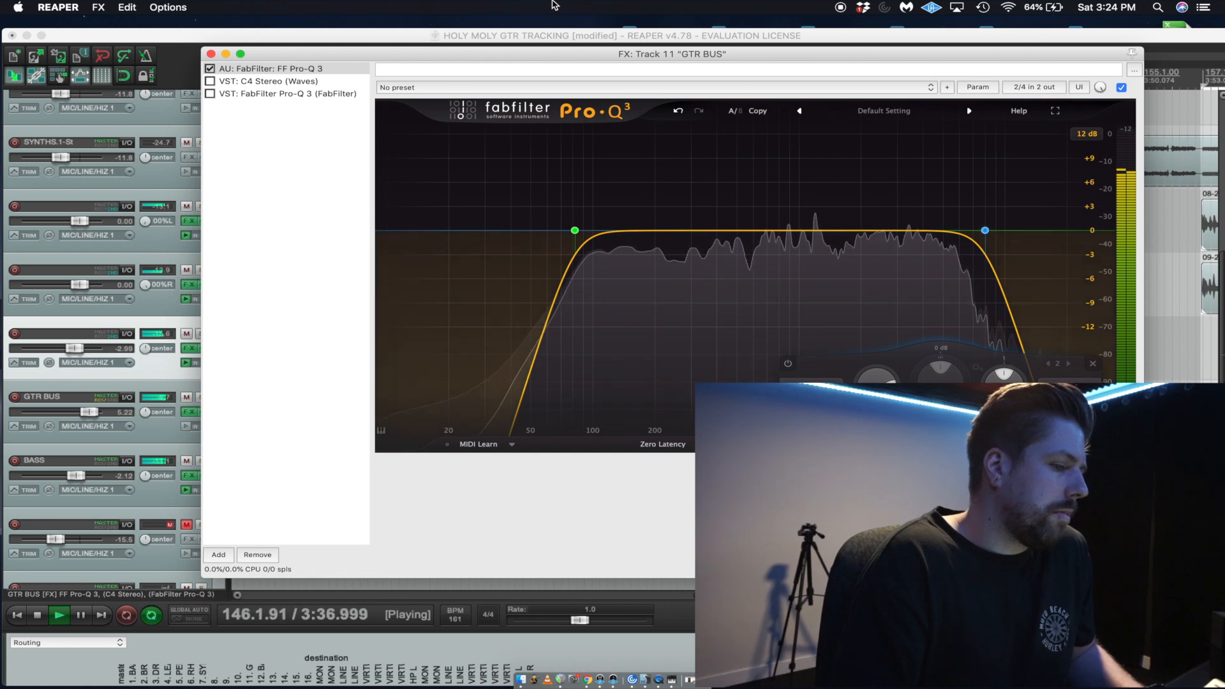
{"action": "key", "text": "space"}
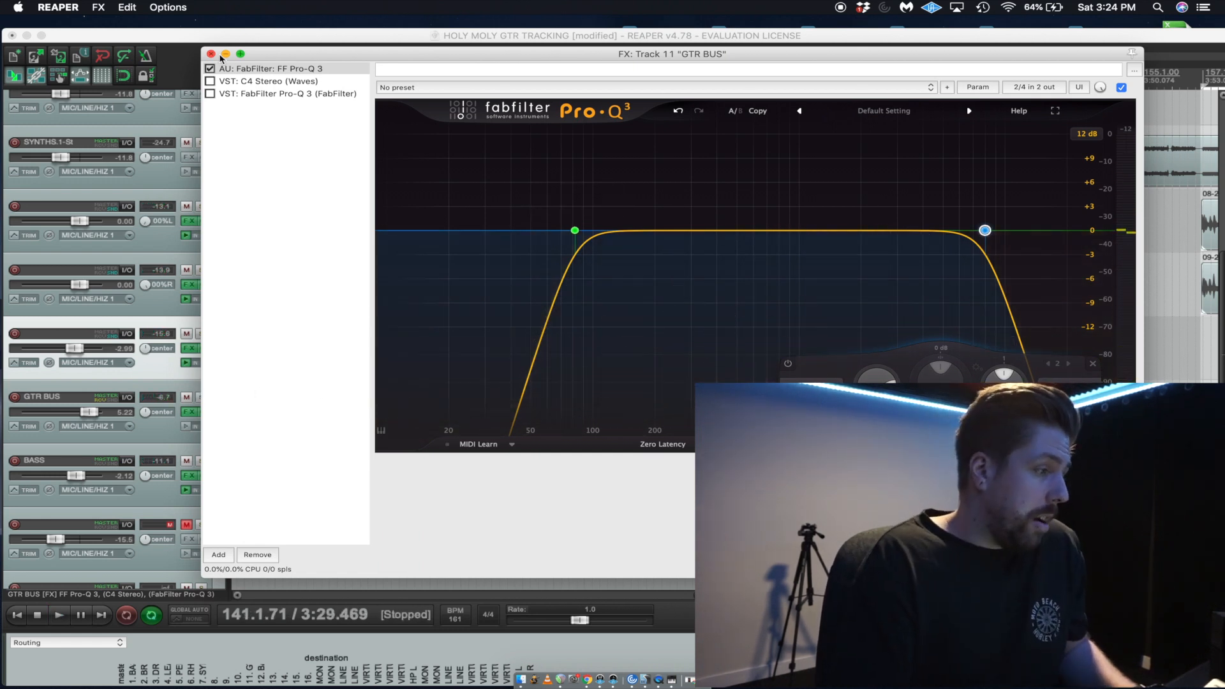
Compare the mix with the first Pro-Q 3 on GTR BUS bypassed and enabled during playback.
{"action": "left_click_drag", "start_coordinate": [255, 54], "coordinate": [362, 58]}
{"action": "key", "text": "space"}
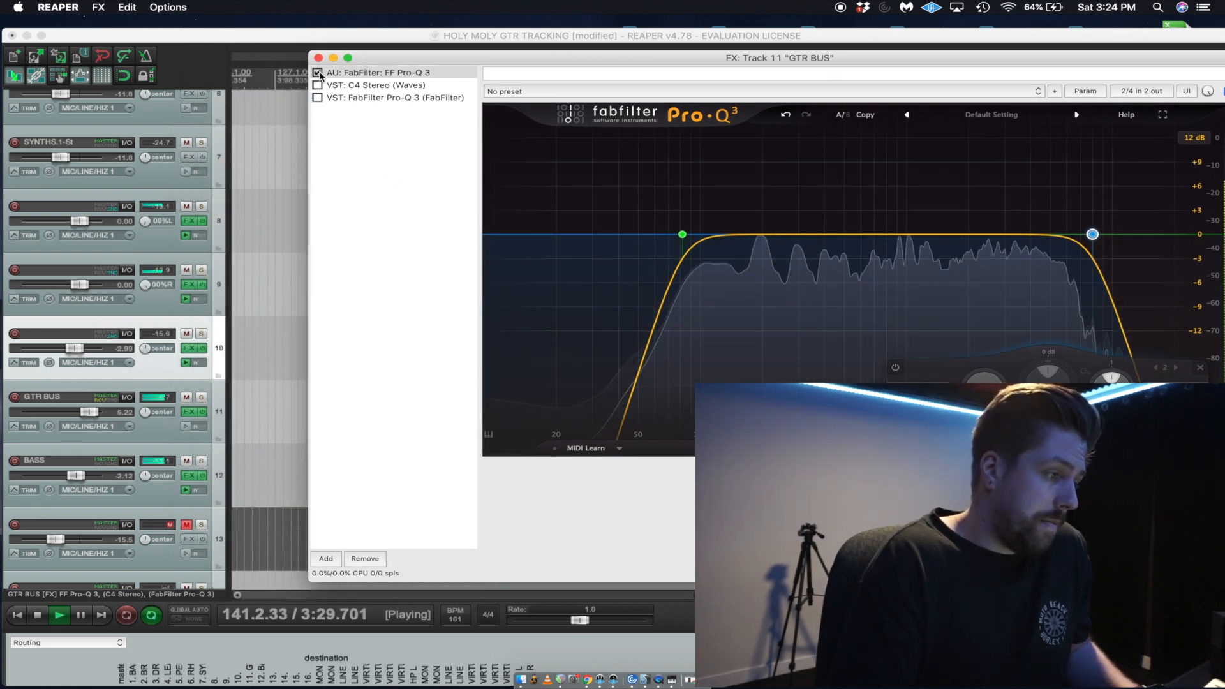
{"action": "left_click", "coordinate": [319, 74]}
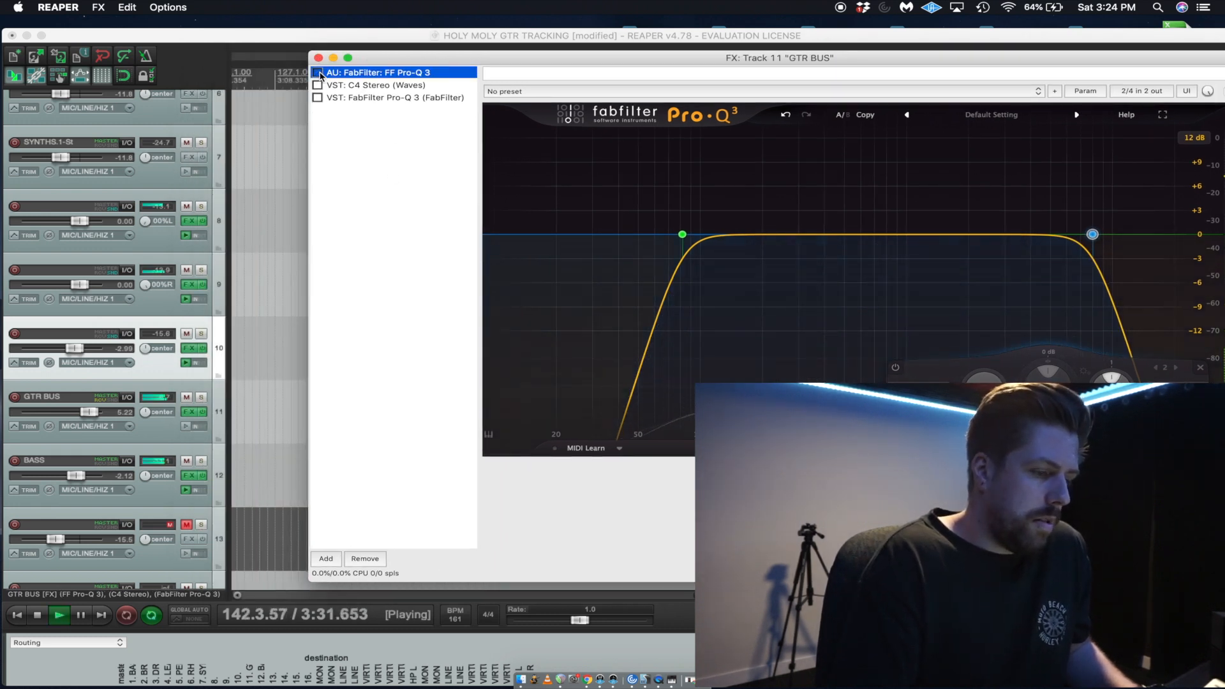
{"action": "left_click", "coordinate": [318, 73]}
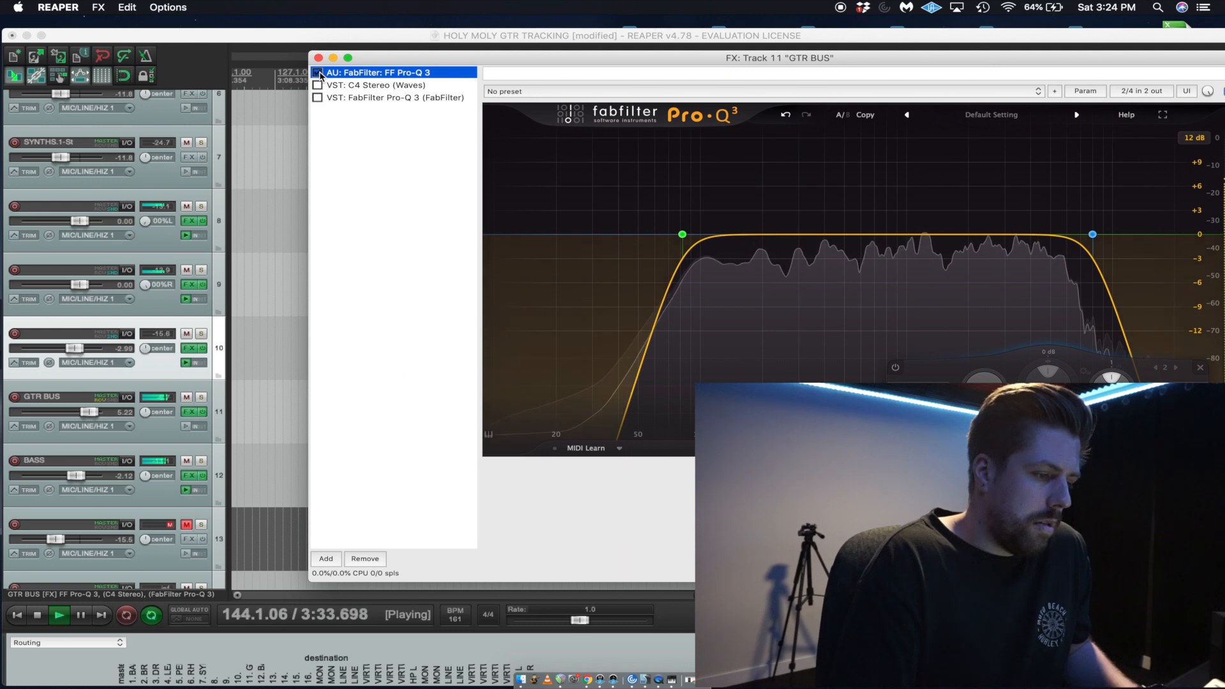
{"action": "mouse_move", "coordinate": [744, 234]}
{"action": "key", "text": "space"}
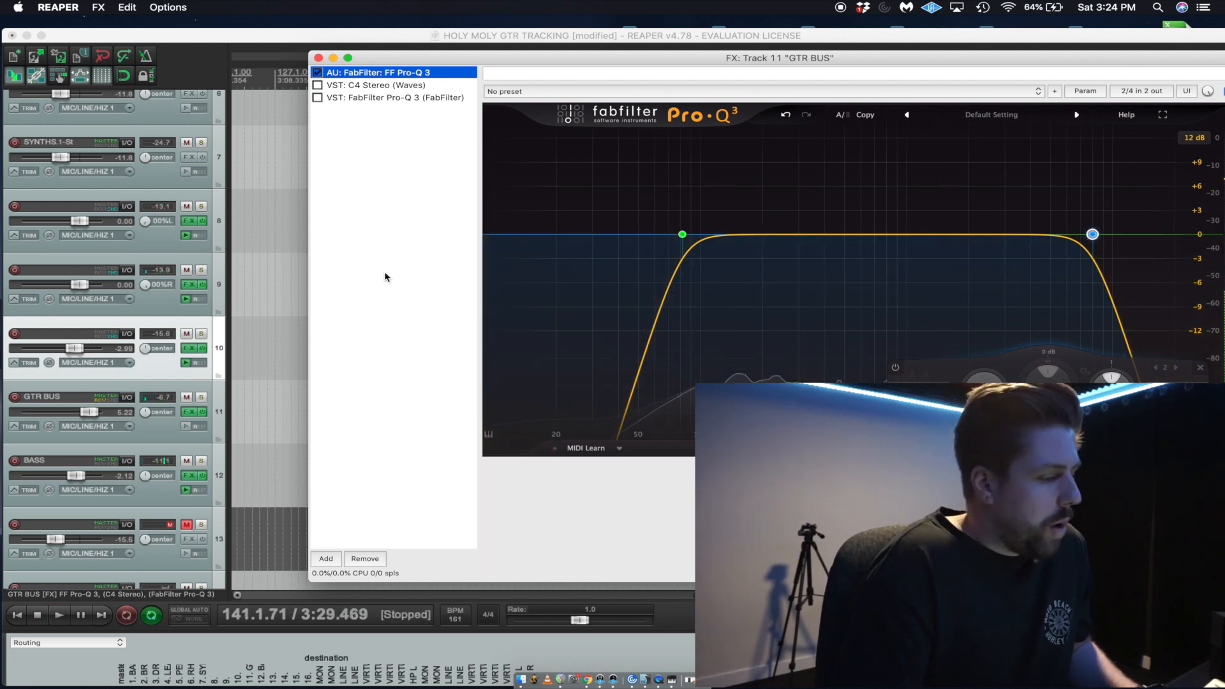
Solo GTR BUS again and add a Bell band cutting about 2.2 dB at about 244 Hz.
{"action": "left_click", "coordinate": [200, 397]}
{"action": "mouse_move", "coordinate": [840, 243]}
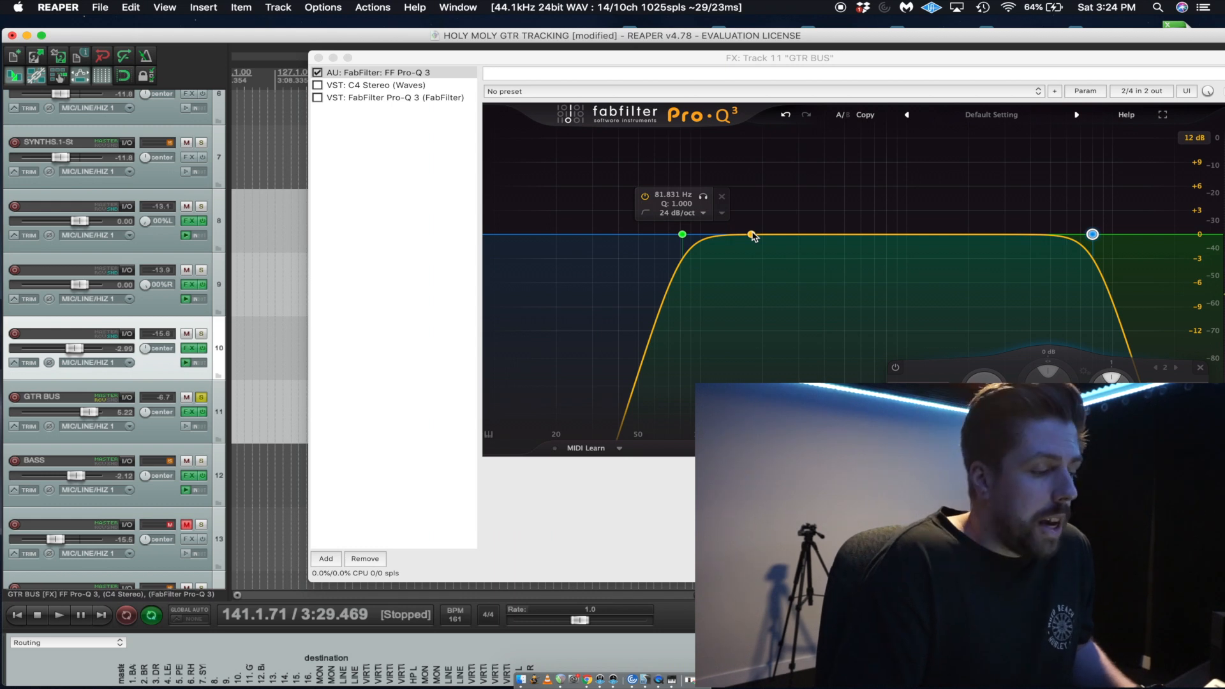
{"action": "mouse_move", "coordinate": [753, 236]}
{"action": "left_mouse_down"}
{"action": "mouse_move", "coordinate": [772, 172]}
{"action": "mouse_move", "coordinate": [733, 178]}
{"action": "mouse_move", "coordinate": [959, 173]}
{"action": "mouse_move", "coordinate": [769, 167]}
{"action": "mouse_move", "coordinate": [725, 150]}
{"action": "mouse_move", "coordinate": [794, 186]}
{"action": "mouse_move", "coordinate": [747, 234]}
{"action": "left_mouse_up"}
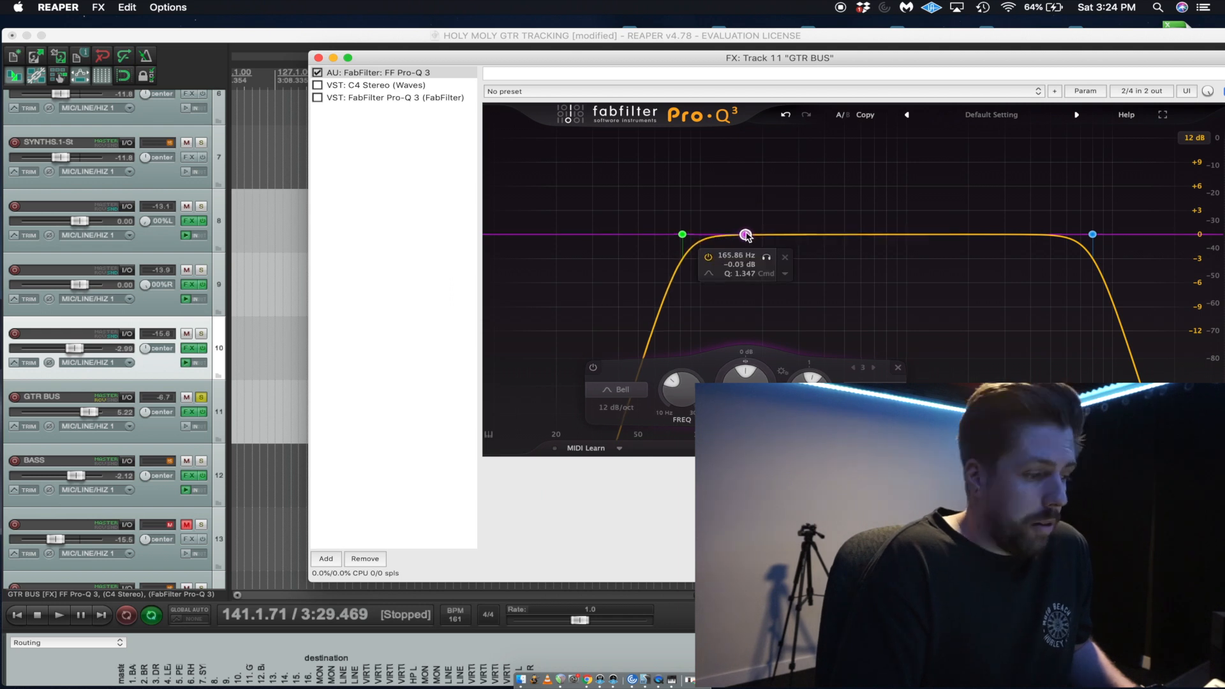
{"action": "key", "text": "space"}
{"action": "left_click_drag", "start_coordinate": [746, 235], "coordinate": [783, 254]}
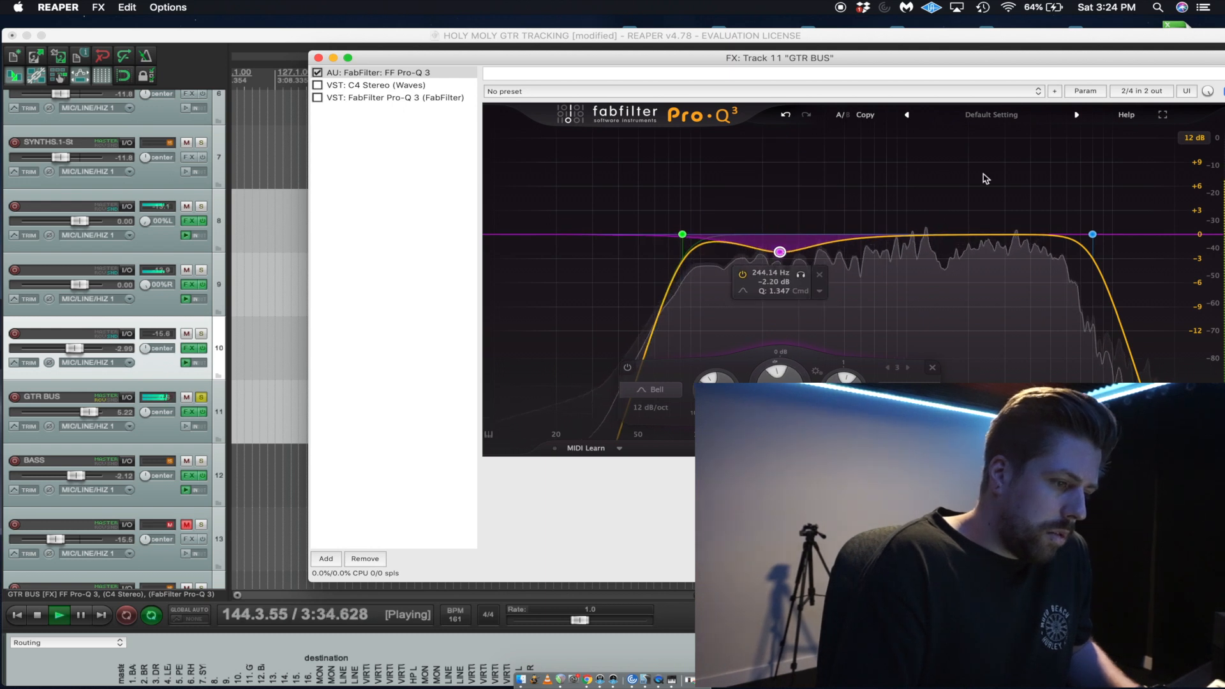
{"action": "key", "text": "space"}
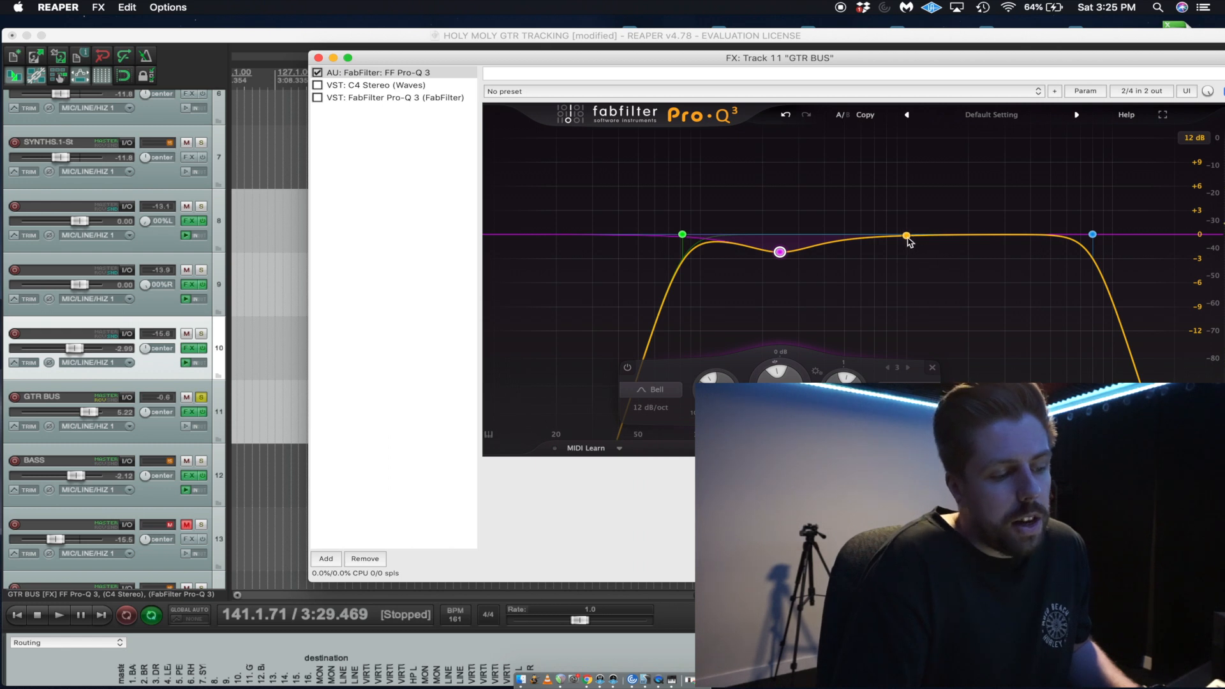
Narrow the low-mid Bell cut to a Q of about 3.1 and lower its frequency, cutting about 1.9 dB.
{"action": "key", "text": "space"}
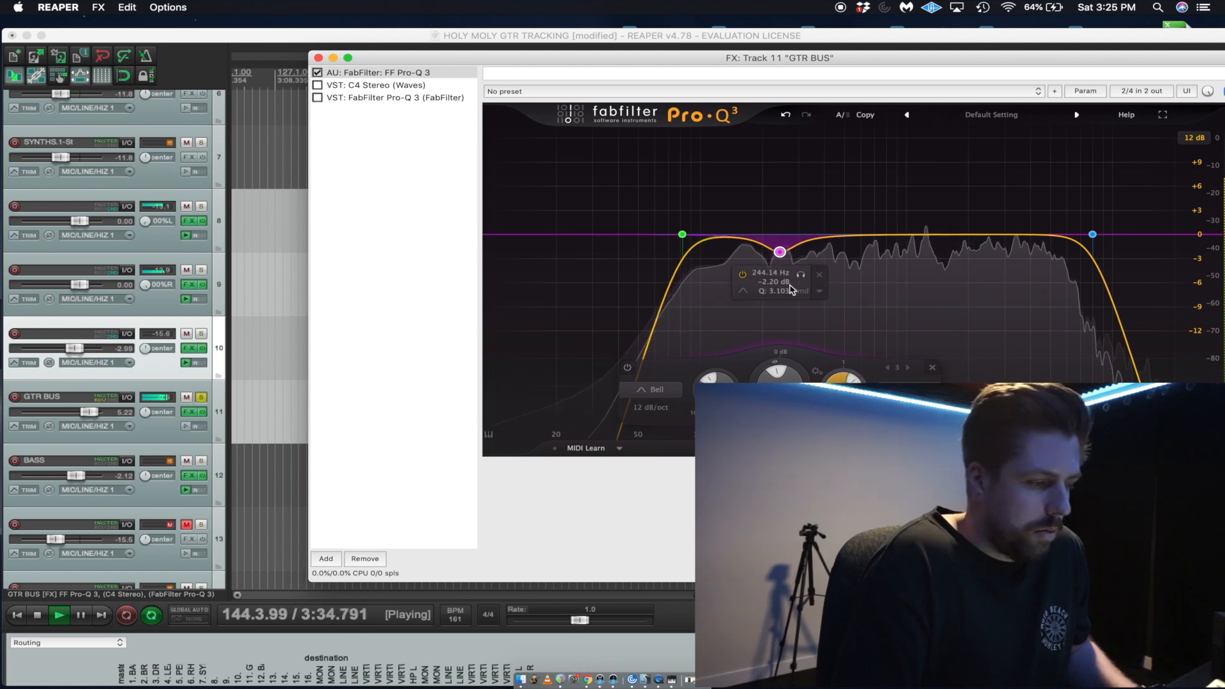
{"action": "left_click_drag", "start_coordinate": [780, 252], "coordinate": [771, 244]}
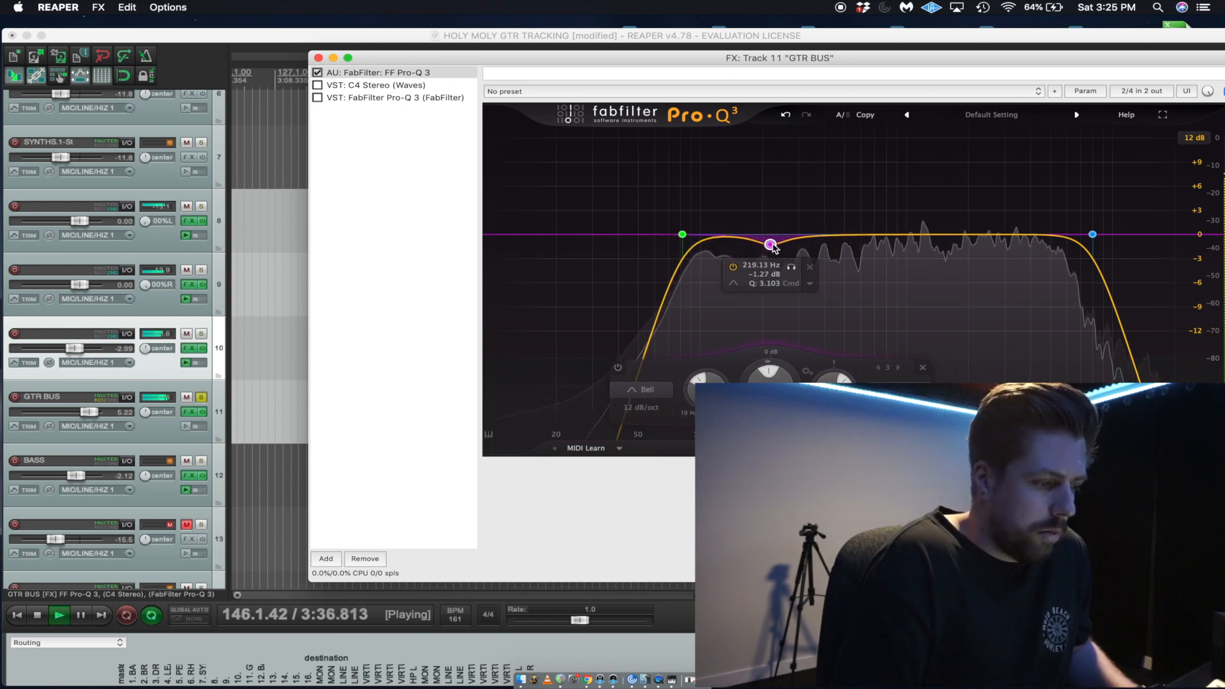
{"action": "key", "text": "space"}
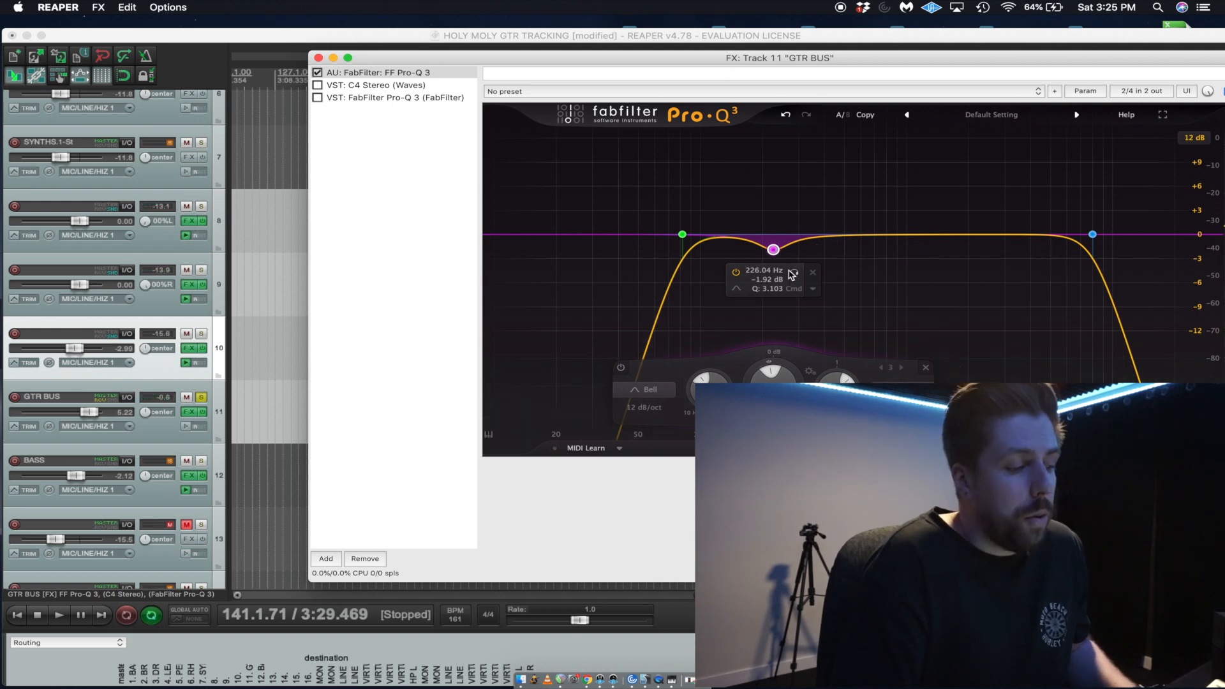
{"action": "key", "text": "space"}
{"action": "left_click_drag", "start_coordinate": [792, 274], "coordinate": [786, 275]}
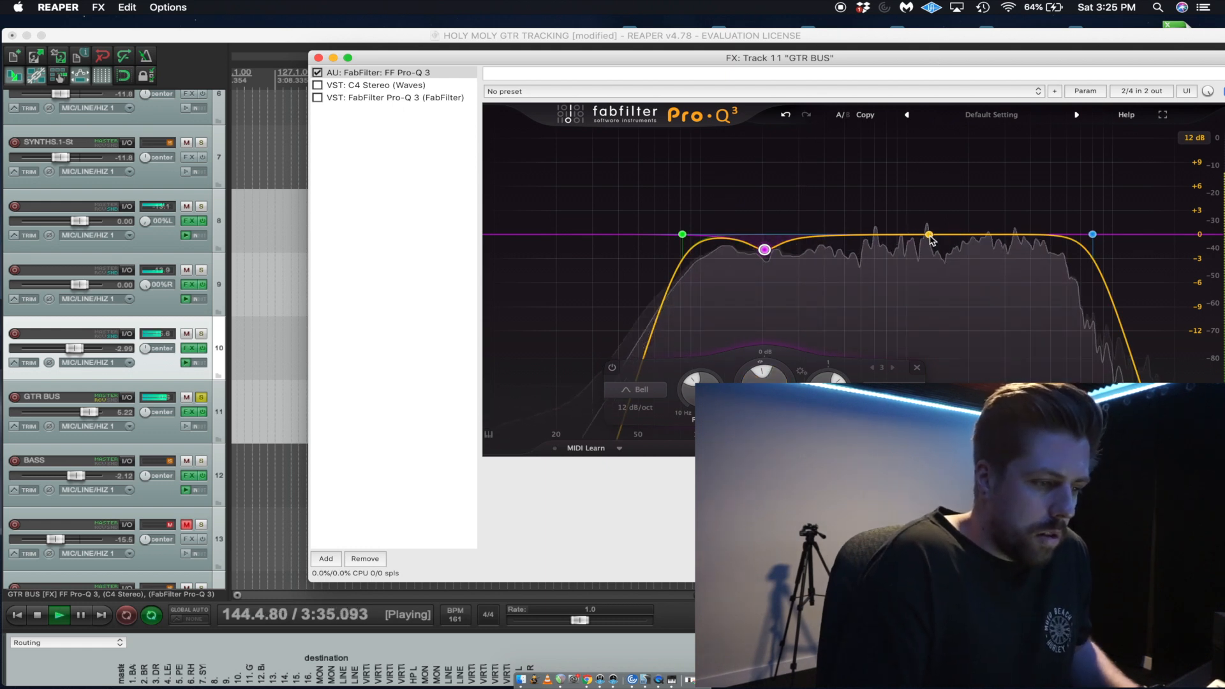
{"action": "key", "text": "space"}
Add a narrow Bell boost and sweep it to about 1.3 kHz, at about +4.4 dB with a Q of about 5.7.
{"action": "left_click_drag", "start_coordinate": [968, 235], "coordinate": [968, 206]}
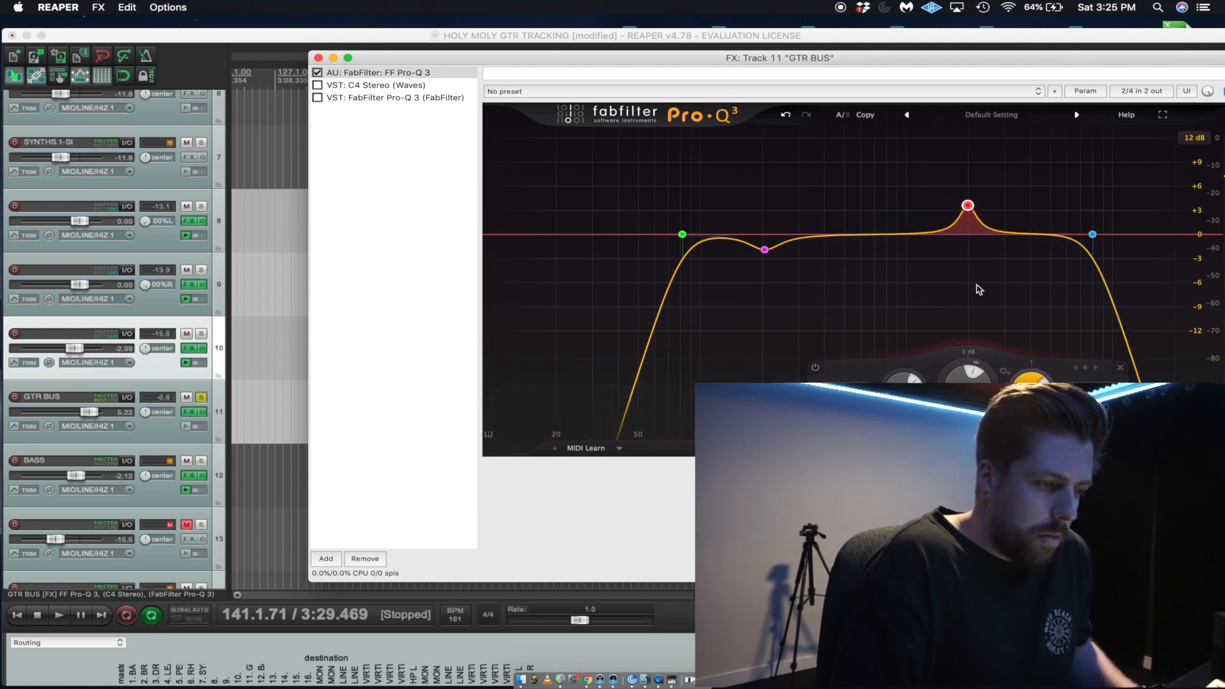
{"action": "mouse_move", "coordinate": [972, 209]}
{"action": "left_click_drag", "start_coordinate": [973, 208], "coordinate": [933, 203]}
{"action": "key", "text": "space"}
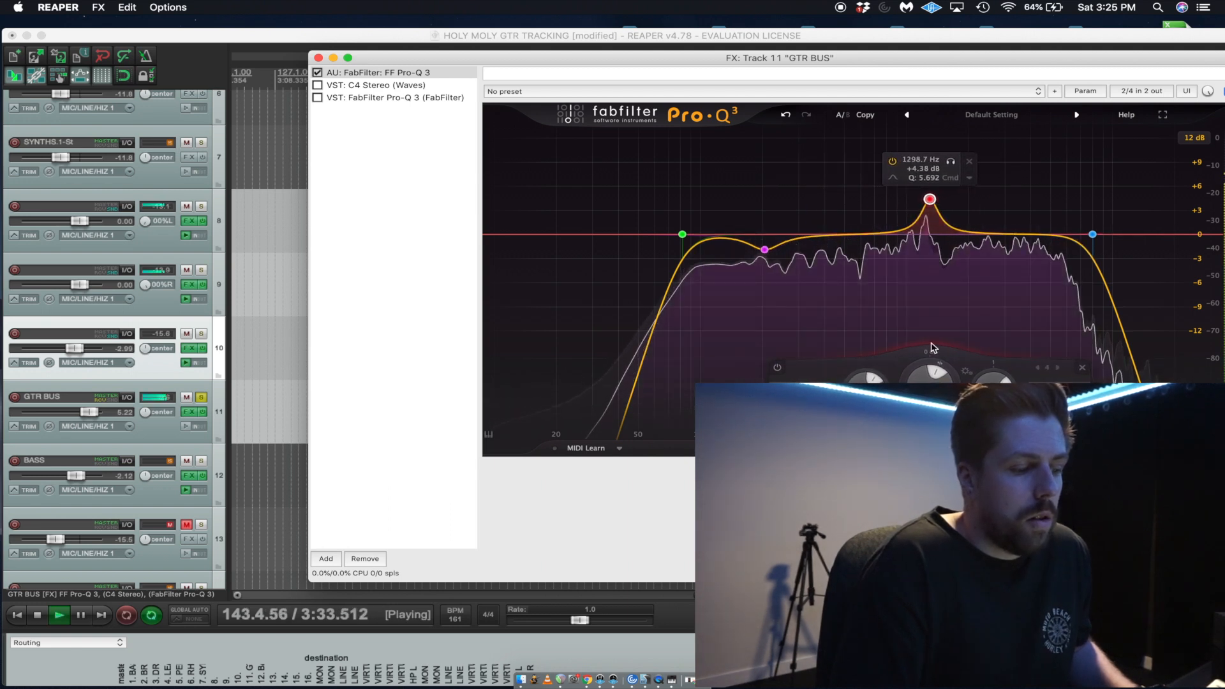
Turn the 1.3 kHz Bell boost into a cut of about 2.9 dB and listen to the guitars.
{"action": "key", "text": "space"}
{"action": "left_click_drag", "start_coordinate": [931, 373], "coordinate": [931, 400]}
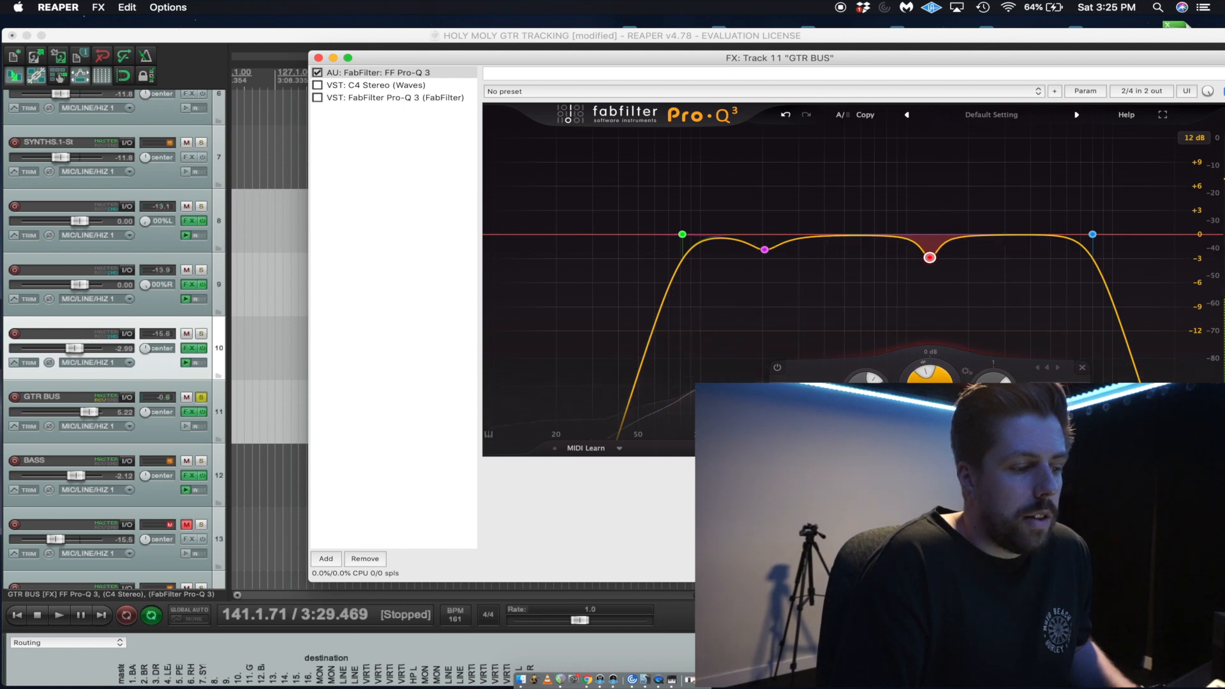
{"action": "key", "text": "space"}
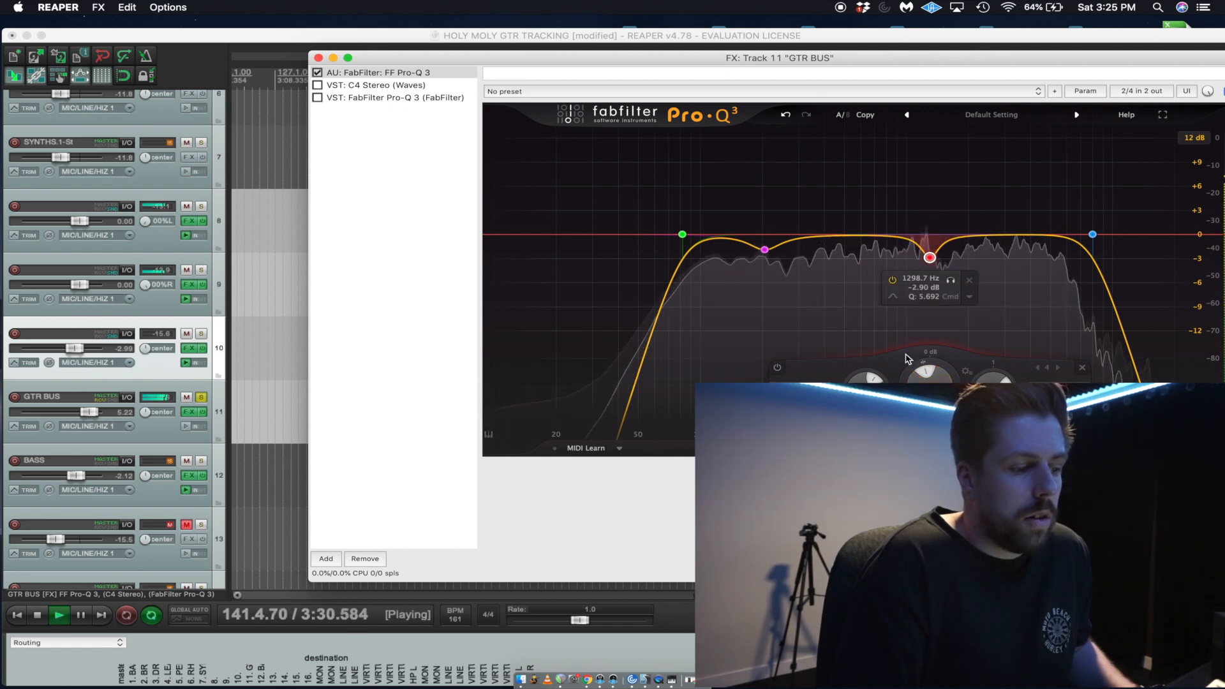
Nudge the 1.3 kHz cut slightly lower in frequency and add a Bell cut of about 2 dB between it and the low-mid cut.
{"action": "left_click_drag", "start_coordinate": [951, 283], "coordinate": [949, 282]}
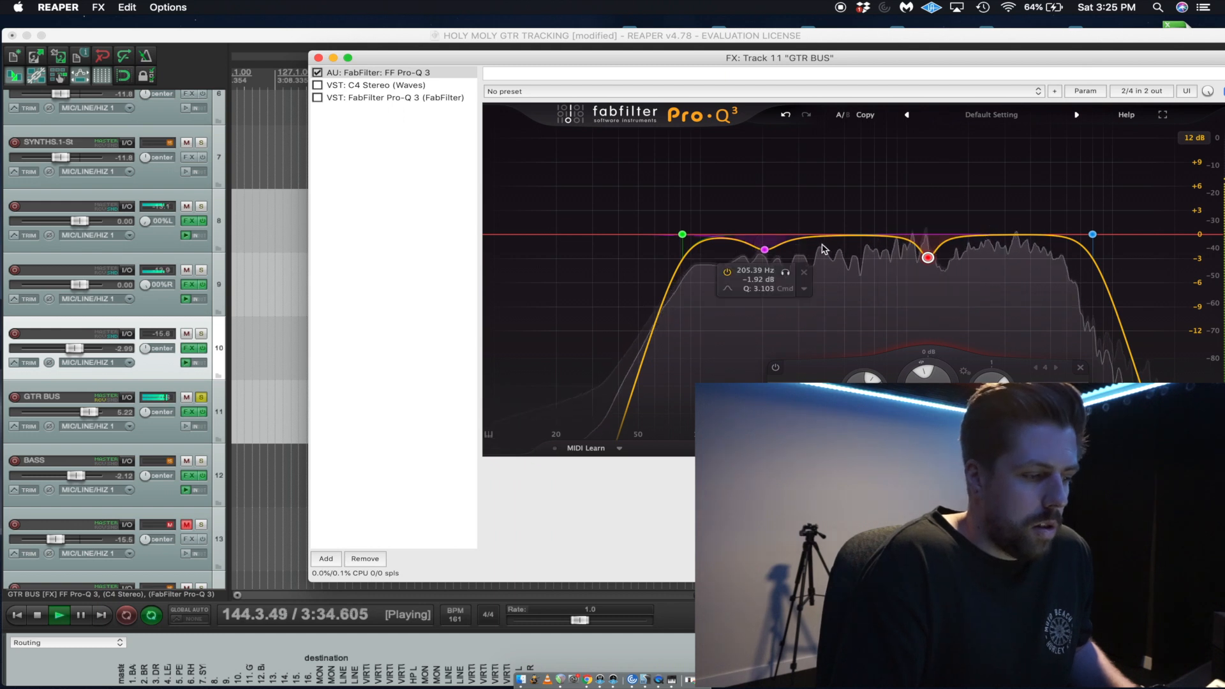
{"action": "key", "text": "space"}
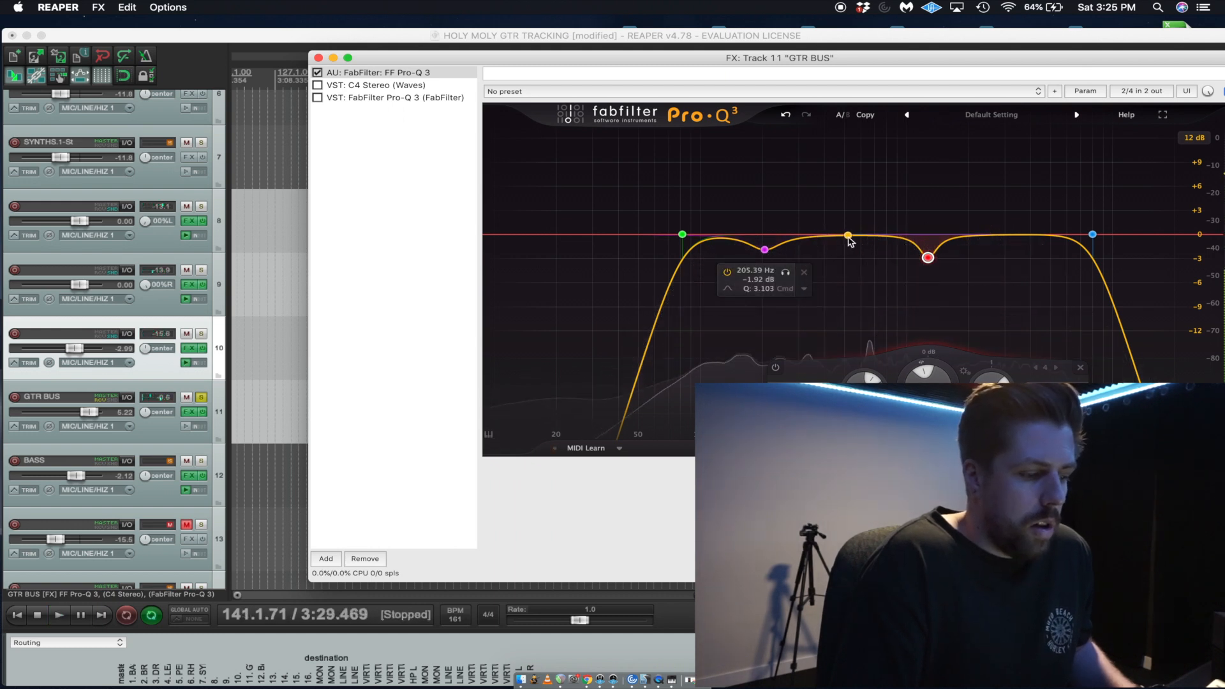
{"action": "left_click_drag", "start_coordinate": [874, 236], "coordinate": [904, 163]}
{"action": "key", "text": "space"}
{"action": "mouse_move", "coordinate": [871, 188]}
{"action": "mouse_move", "coordinate": [928, 257]}
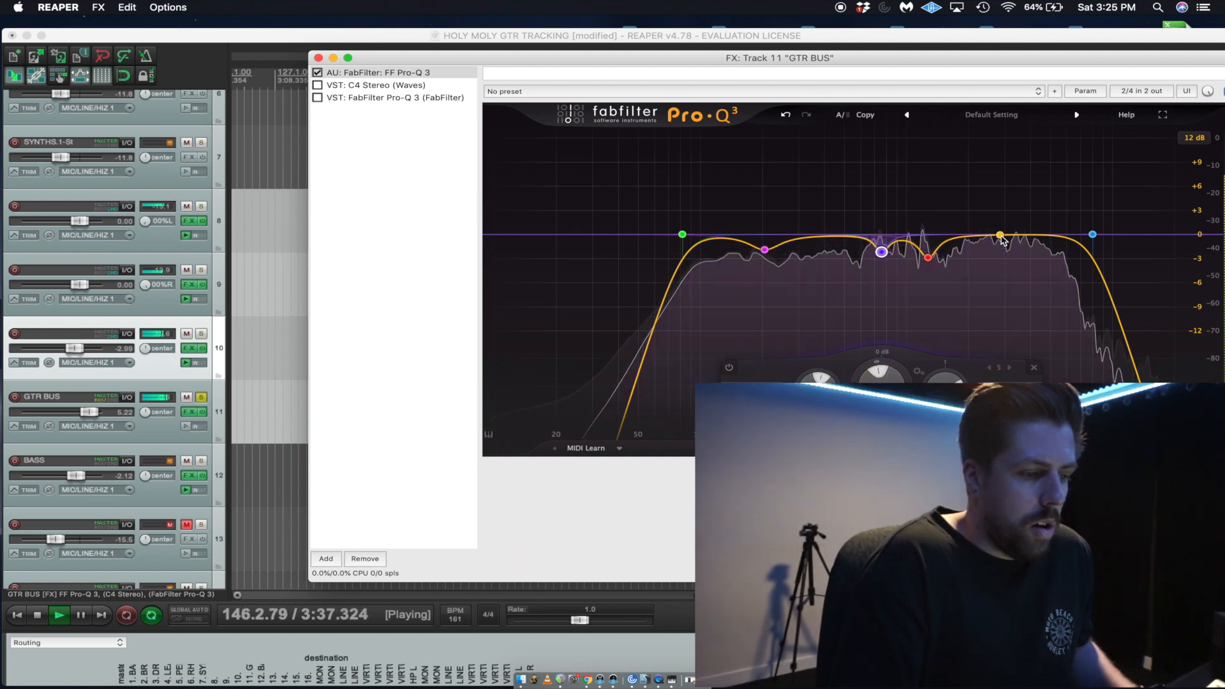
Add a Bell boost in the upper mids, audition it, and turn it into a cut of about 1.3 dB at 3.5 kHz with a Q of about 5.4.
{"action": "key", "text": "space"}
{"action": "left_click_drag", "start_coordinate": [1001, 237], "coordinate": [1016, 185]}
{"action": "key", "text": "space"}
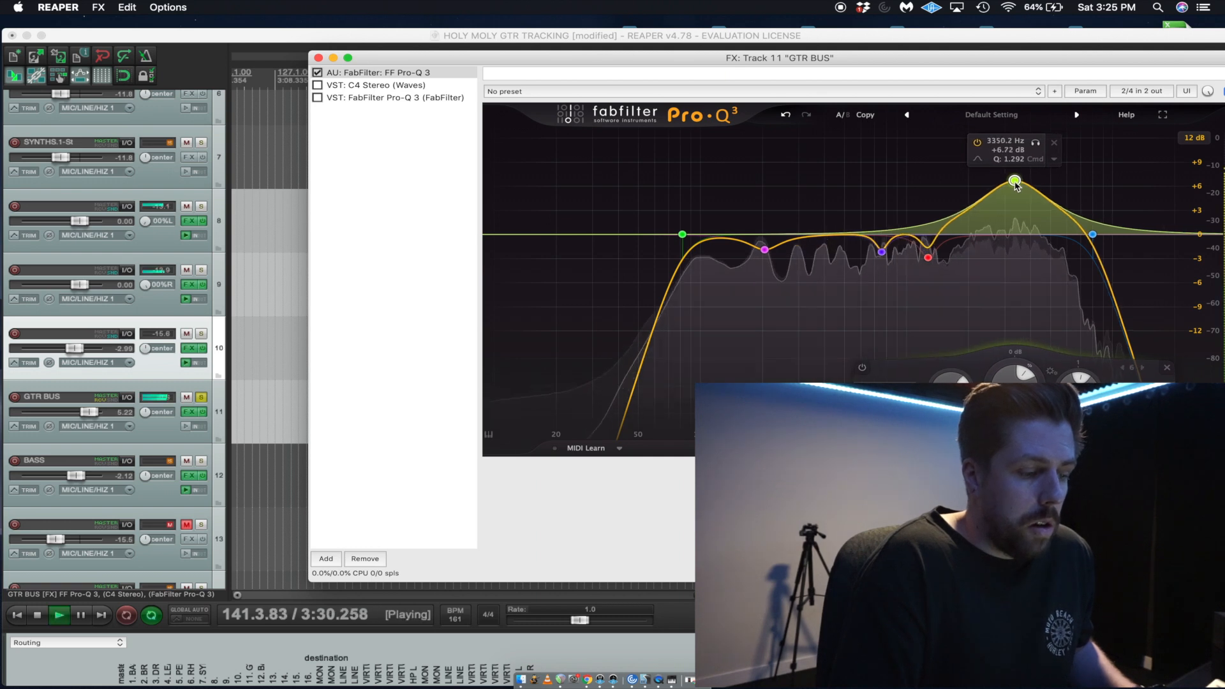
{"action": "left_click_drag", "start_coordinate": [1039, 141], "coordinate": [1044, 141]}
{"action": "key", "text": "space"}
{"action": "left_click_drag", "start_coordinate": [1018, 181], "coordinate": [1019, 245]}
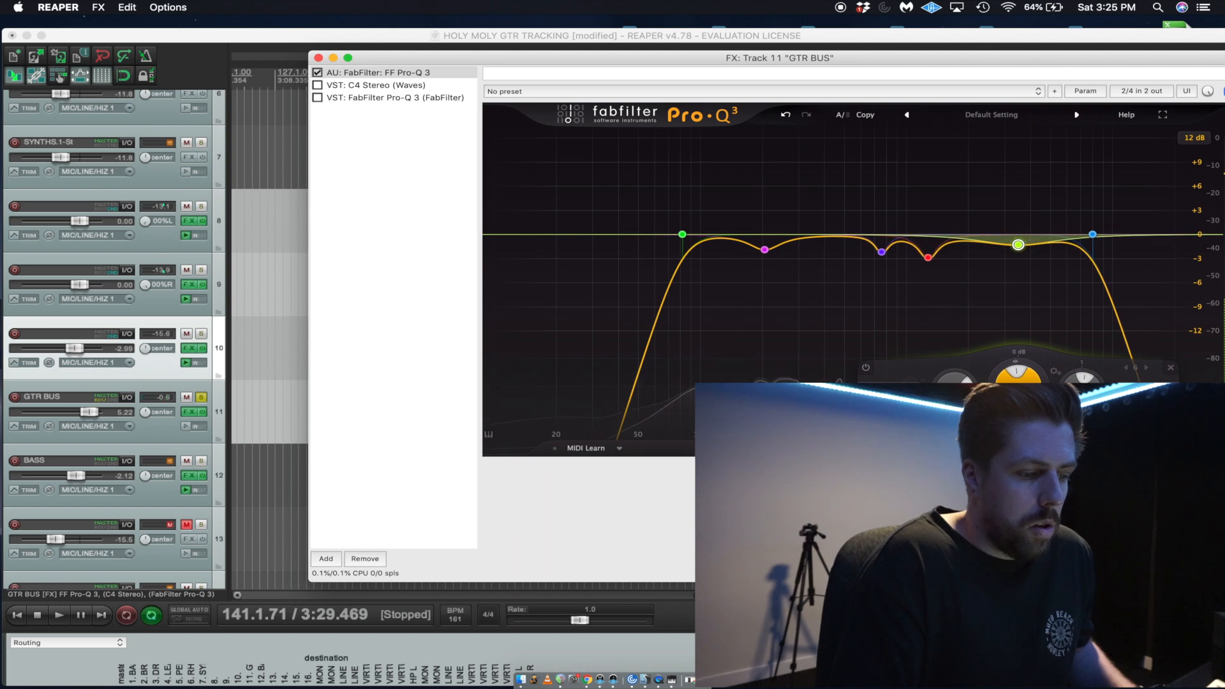
Resume playback and add a very slight Bell cut of about 0.5 dB between the 1.3 kHz and 3.5 kHz cuts.
{"action": "key", "text": "space"}
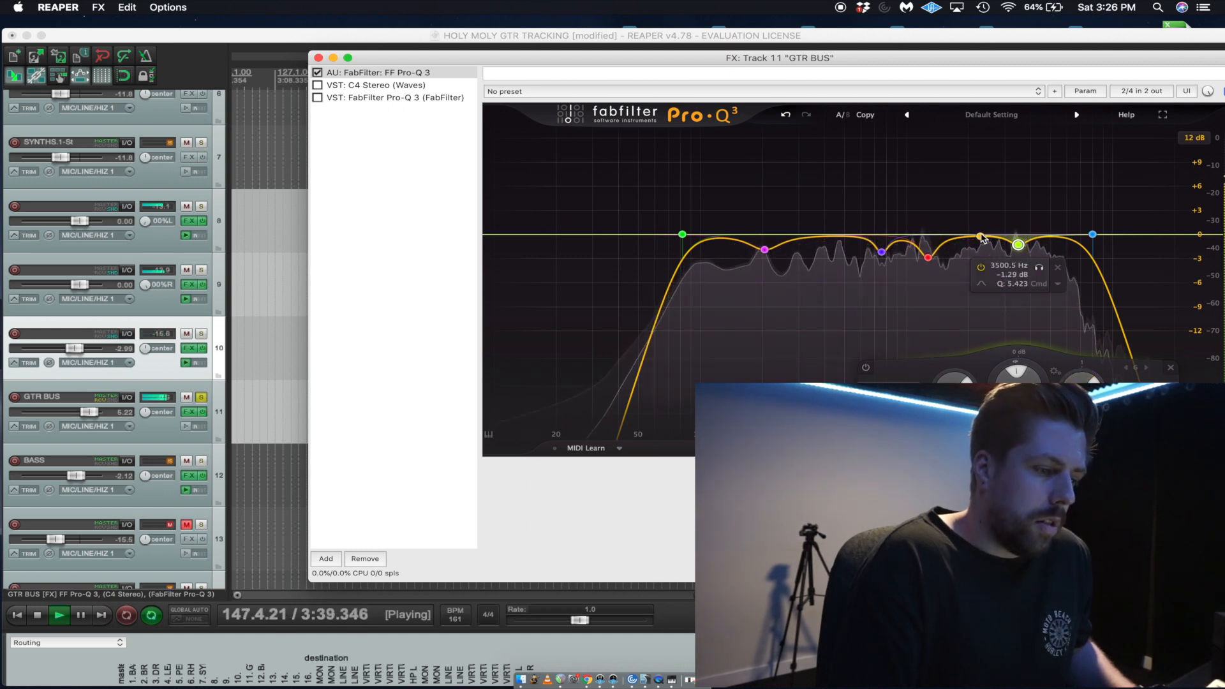
{"action": "mouse_move", "coordinate": [981, 236]}
{"action": "left_mouse_down"}
{"action": "mouse_move", "coordinate": [970, 175]}
{"action": "mouse_move", "coordinate": [986, 239]}
{"action": "left_mouse_up"}
{"action": "key", "text": "space"}
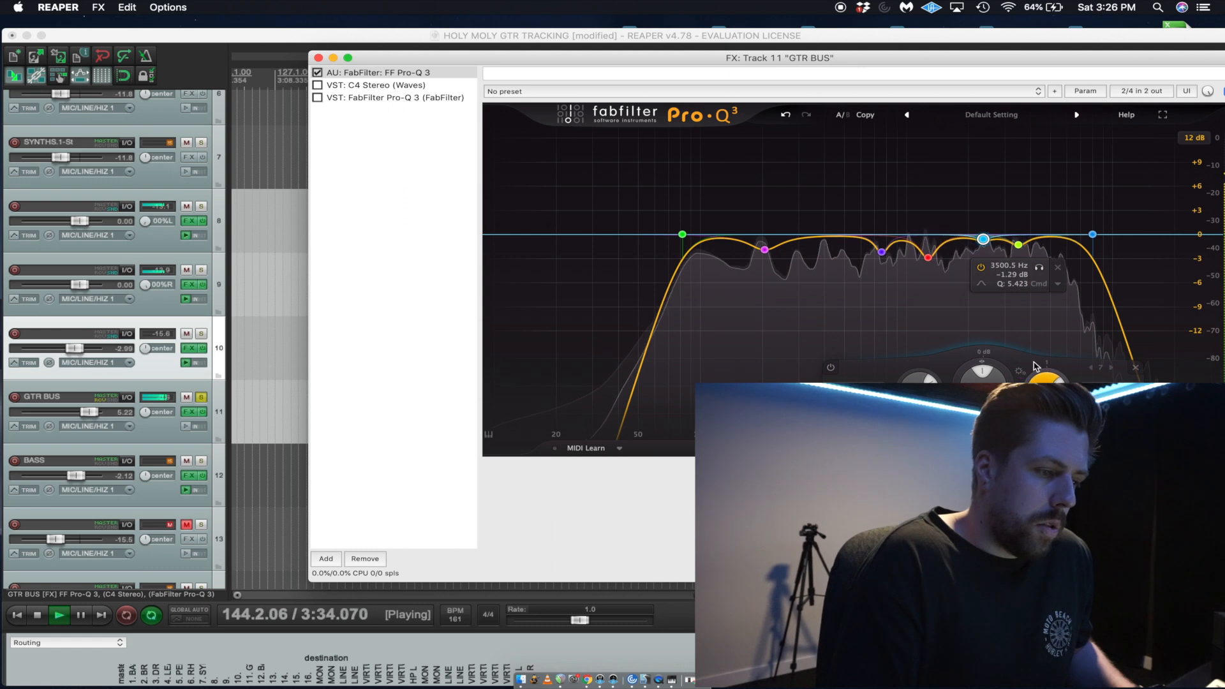
Unsolo GTR BUS and compare the mix with the FF Pro-Q 3 equalizer bypassed and enabled, leaving it enabled.
{"action": "left_click", "coordinate": [326, 75]}
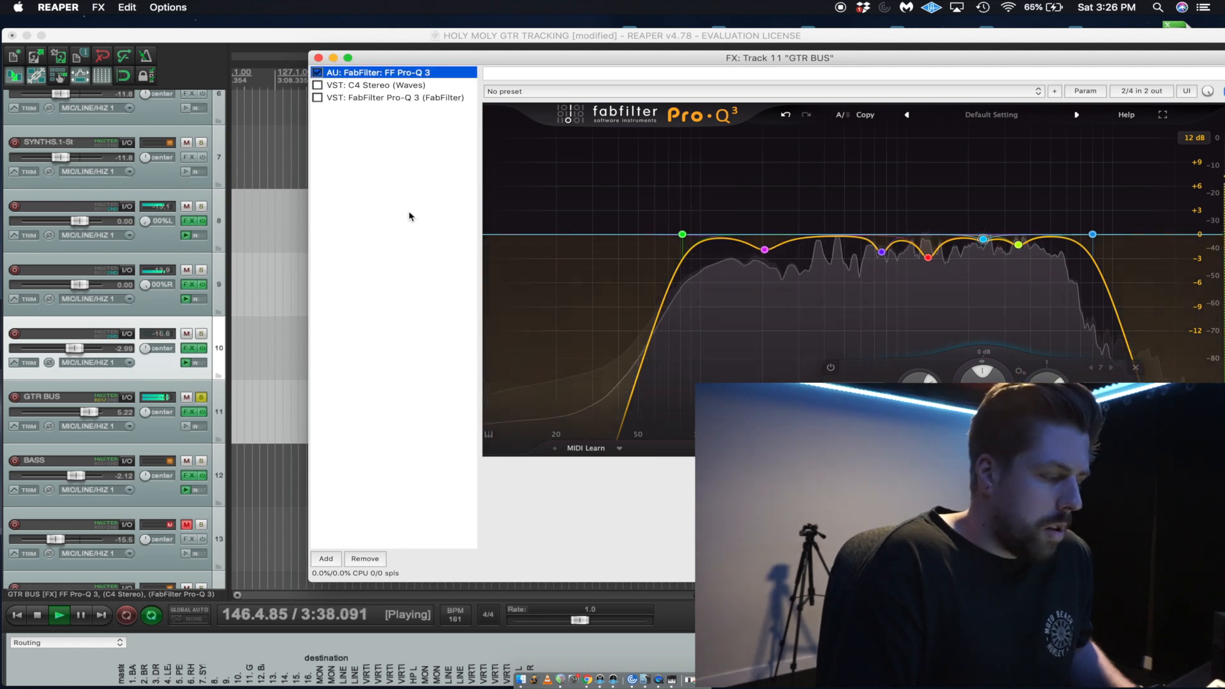
{"action": "left_click", "coordinate": [200, 399]}
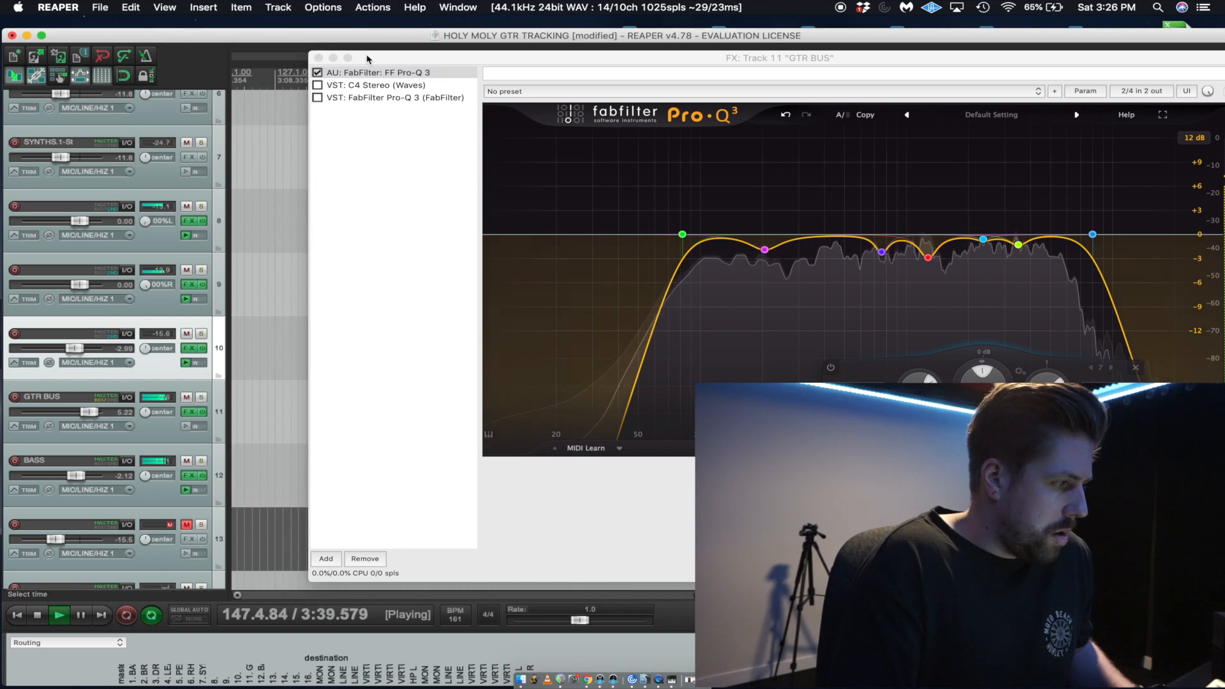
{"action": "left_click", "coordinate": [320, 77]}
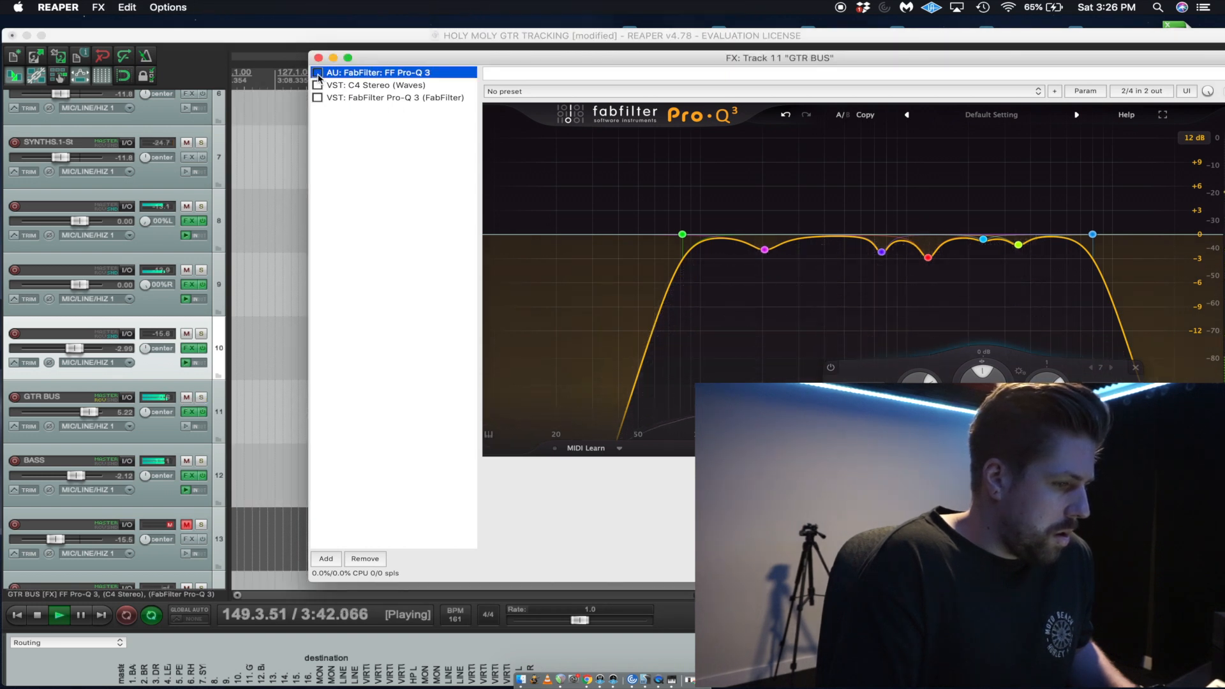
{"action": "left_click", "coordinate": [319, 76]}
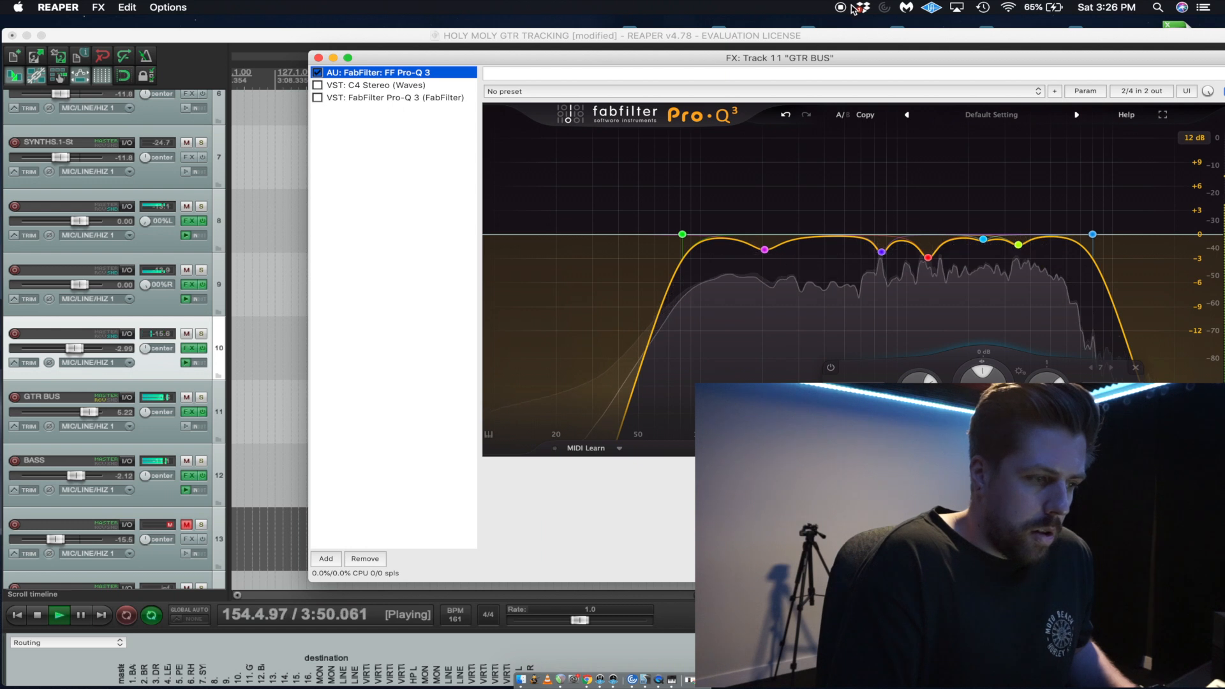
{"action": "key", "text": "space"}
{"action": "left_click_drag", "start_coordinate": [907, 61], "coordinate": [785, 60]}
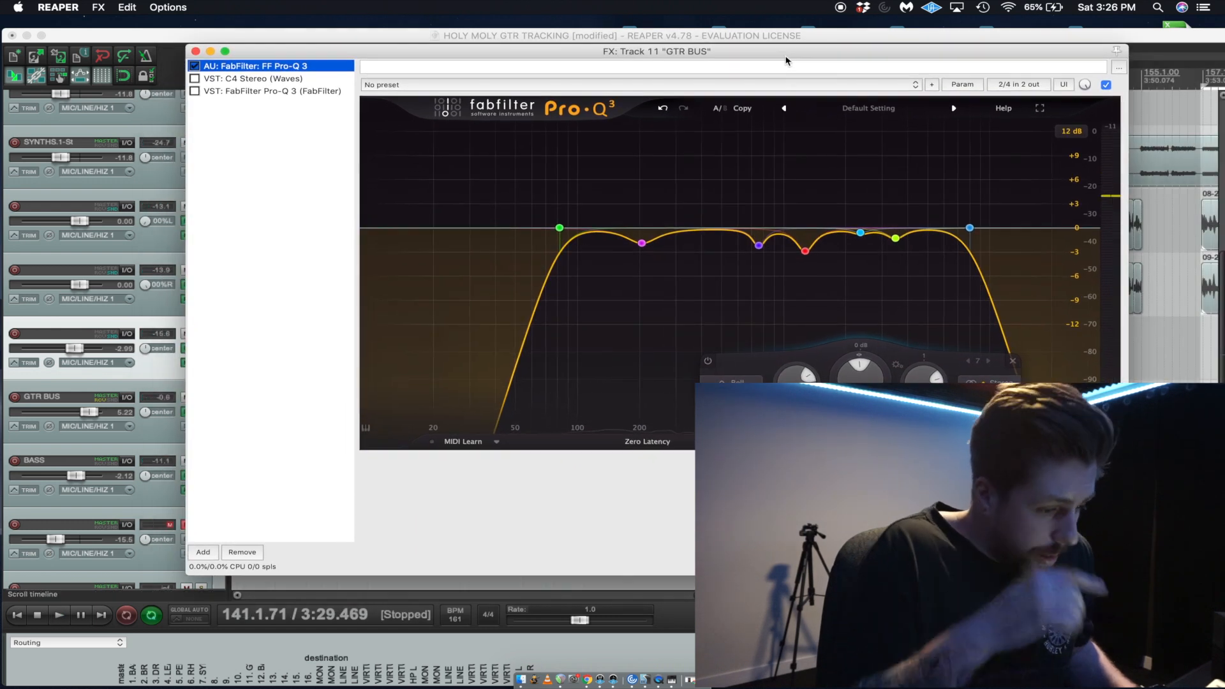
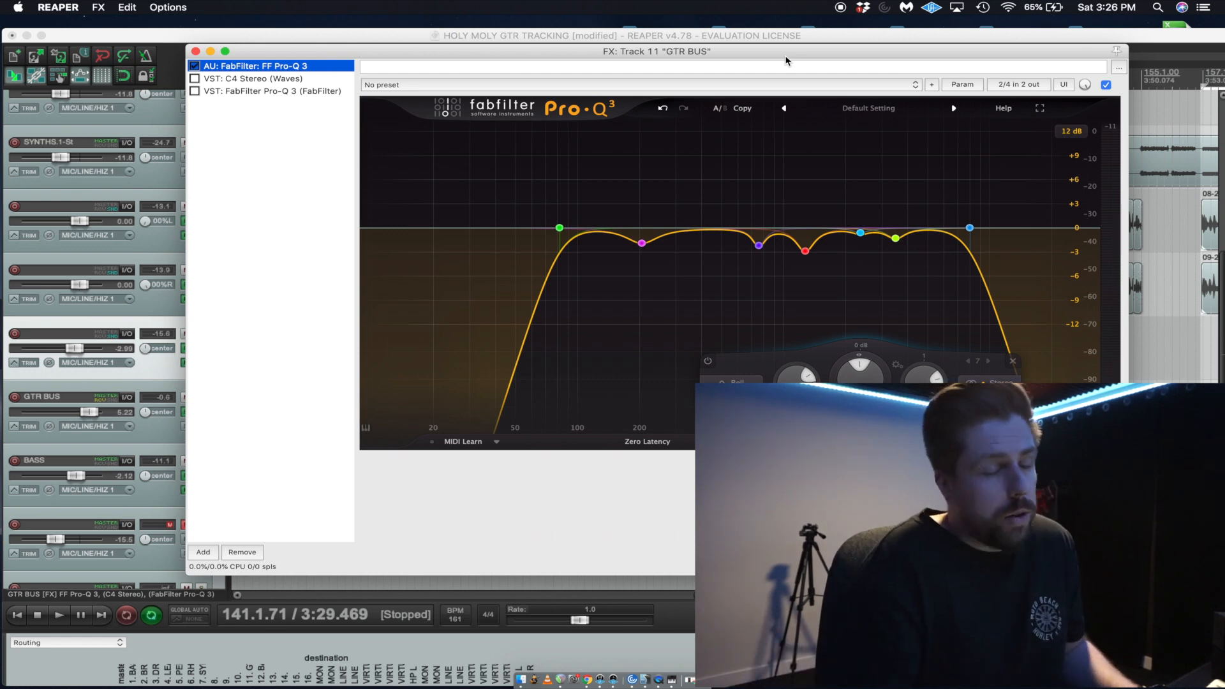
Listen to the mix, close the GTR BUS effects window and raise the GTR BUS volume to +5.56 dB.
{"action": "key", "text": "space"}
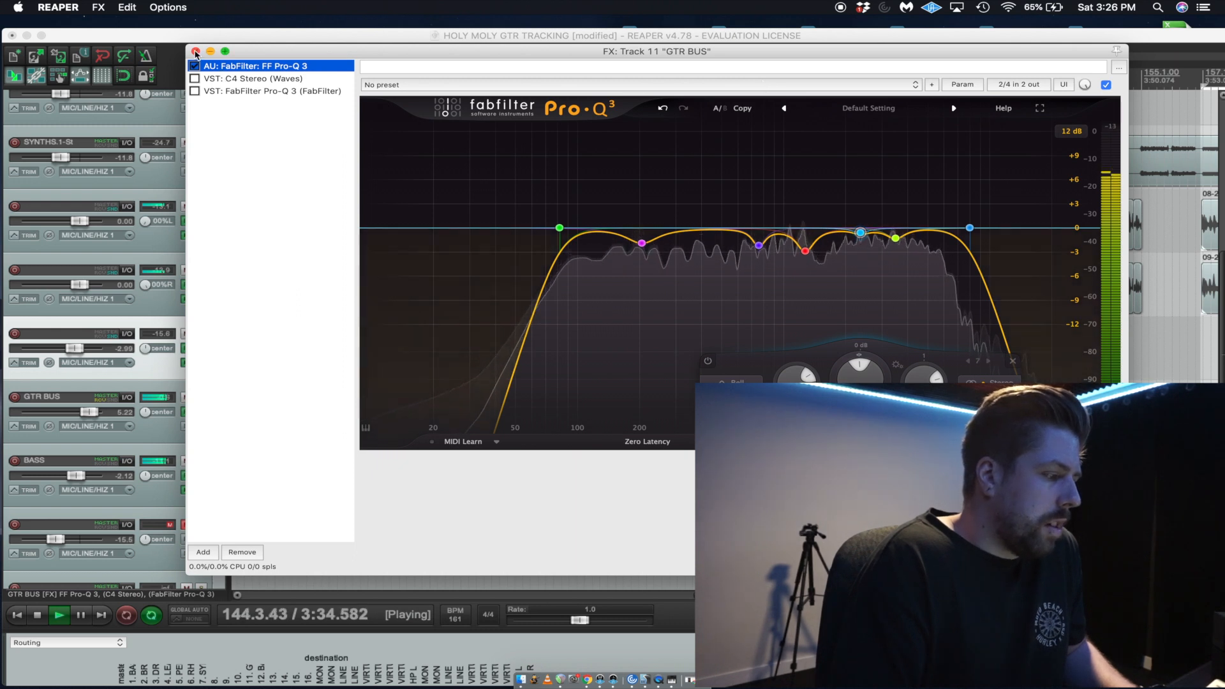
{"action": "key", "text": "space"}
{"action": "left_click", "coordinate": [196, 51]}
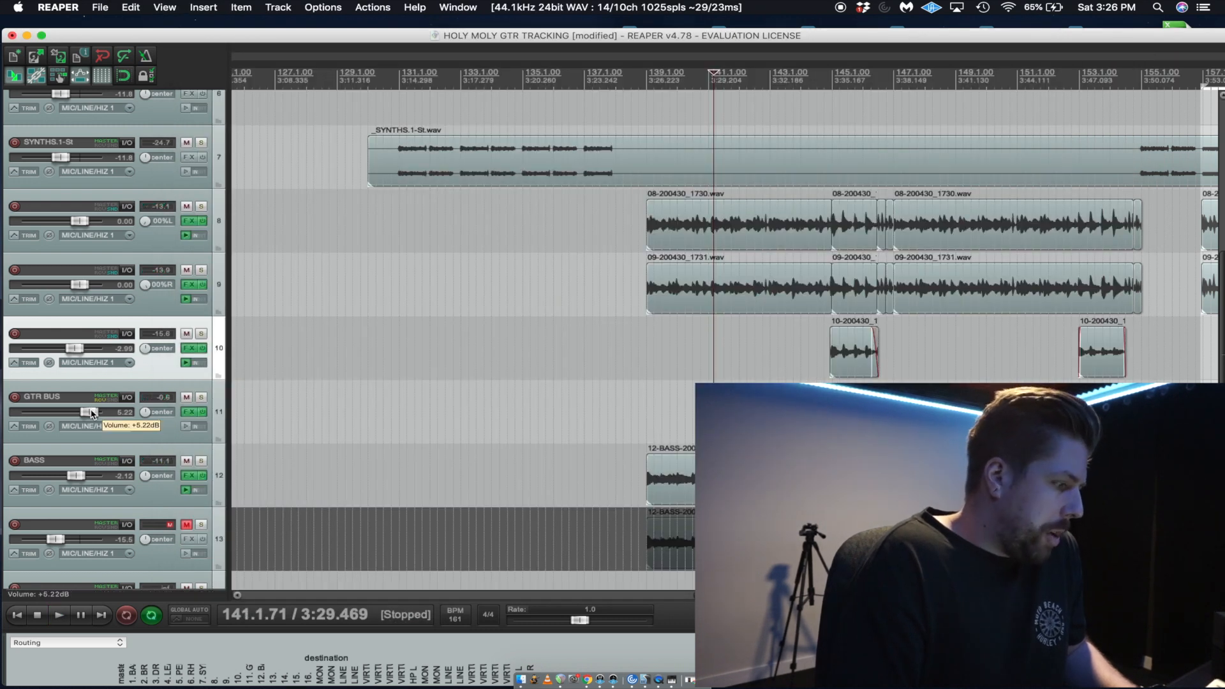
{"action": "key", "text": "space"}
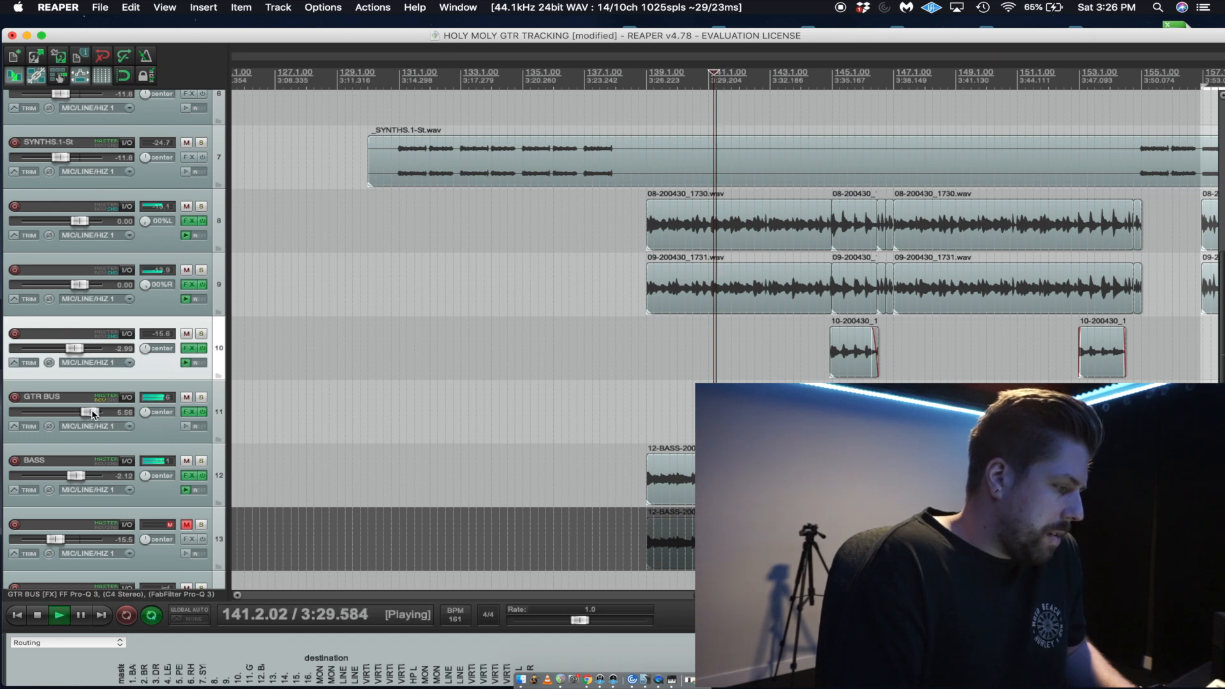
Solo GTR BUS, stop playback and reopen its FF Pro-Q 3 equalizer.
{"action": "left_click", "coordinate": [202, 398]}
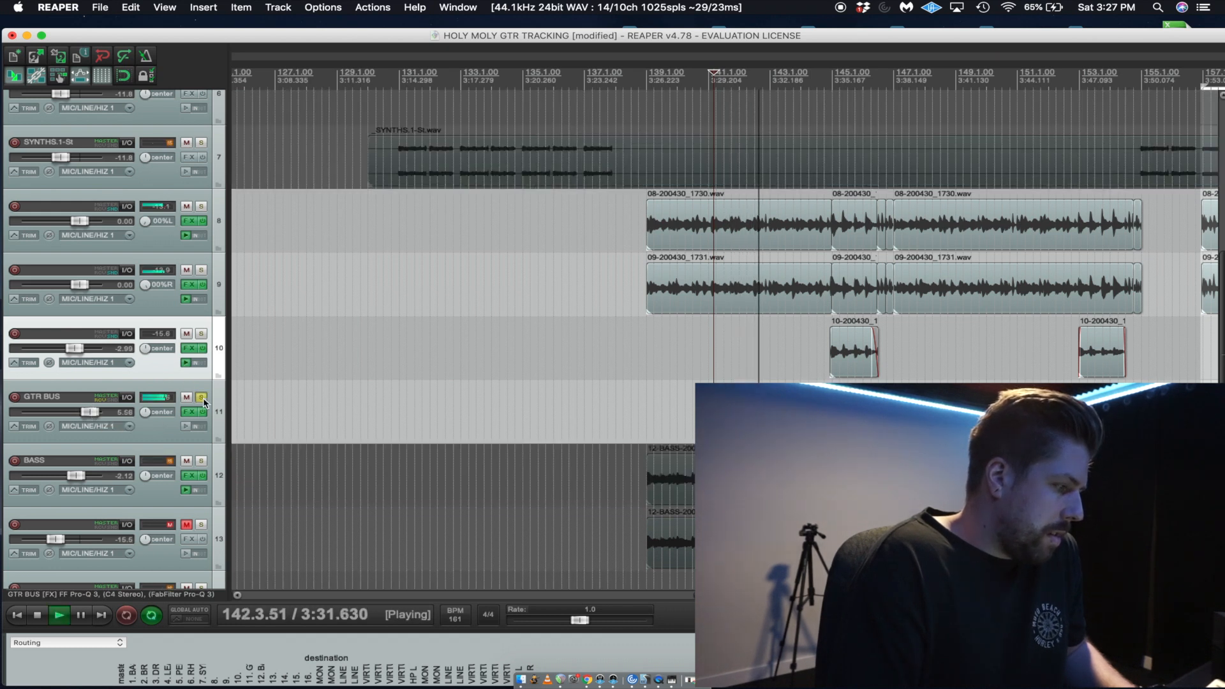
{"action": "key", "text": "space"}
{"action": "left_click", "coordinate": [190, 413]}
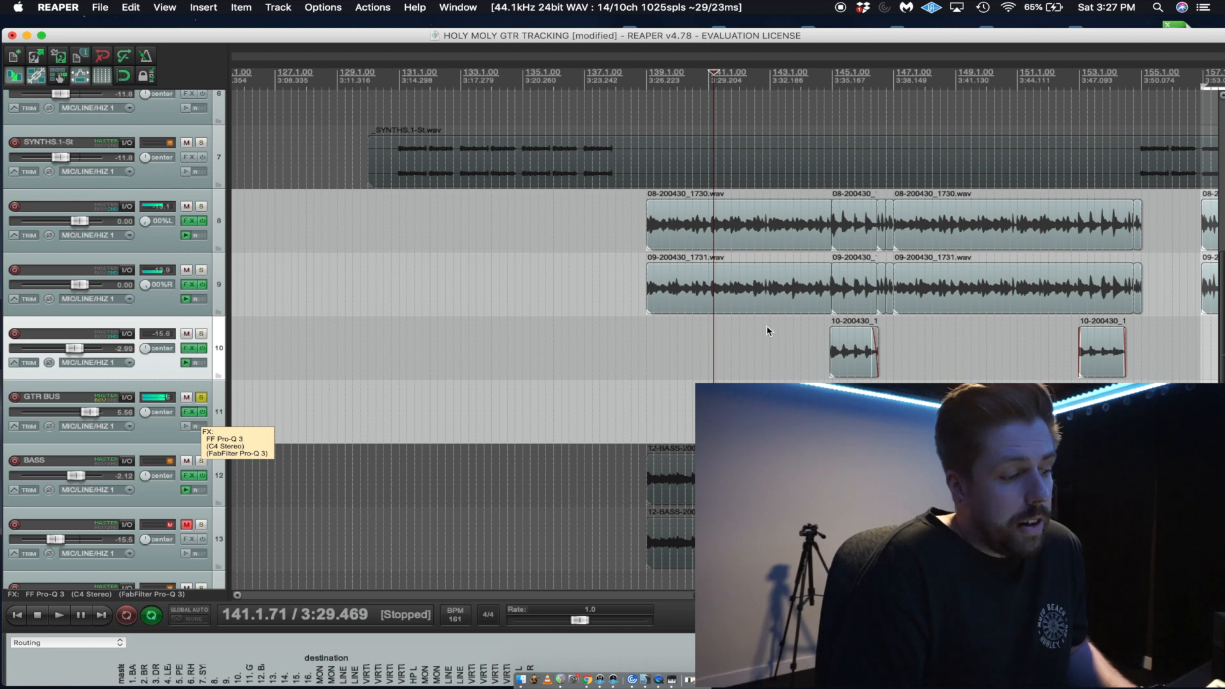
{"action": "left_click", "coordinate": [252, 67]}
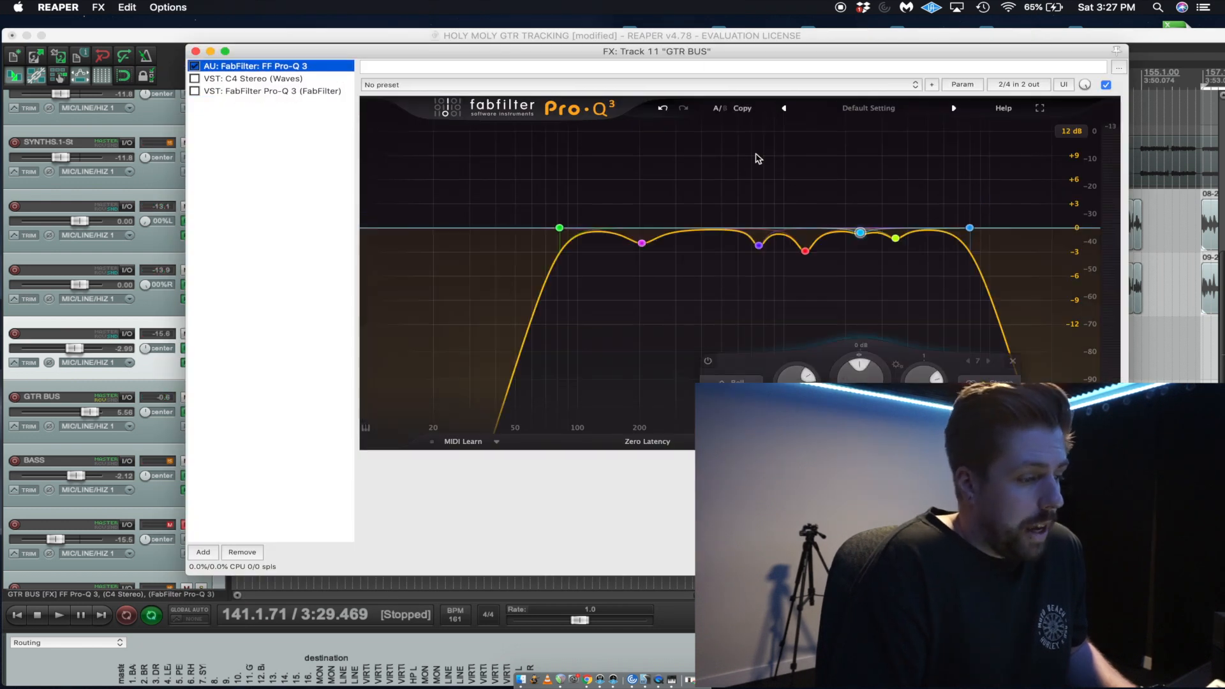
Add a Bell band between the low-mid cuts, audition it, and make it a cut of about 2.2 dB at 760 Hz with a Q of 7.8.
{"action": "double_click", "coordinate": [700, 227]}
{"action": "key", "text": "space"}
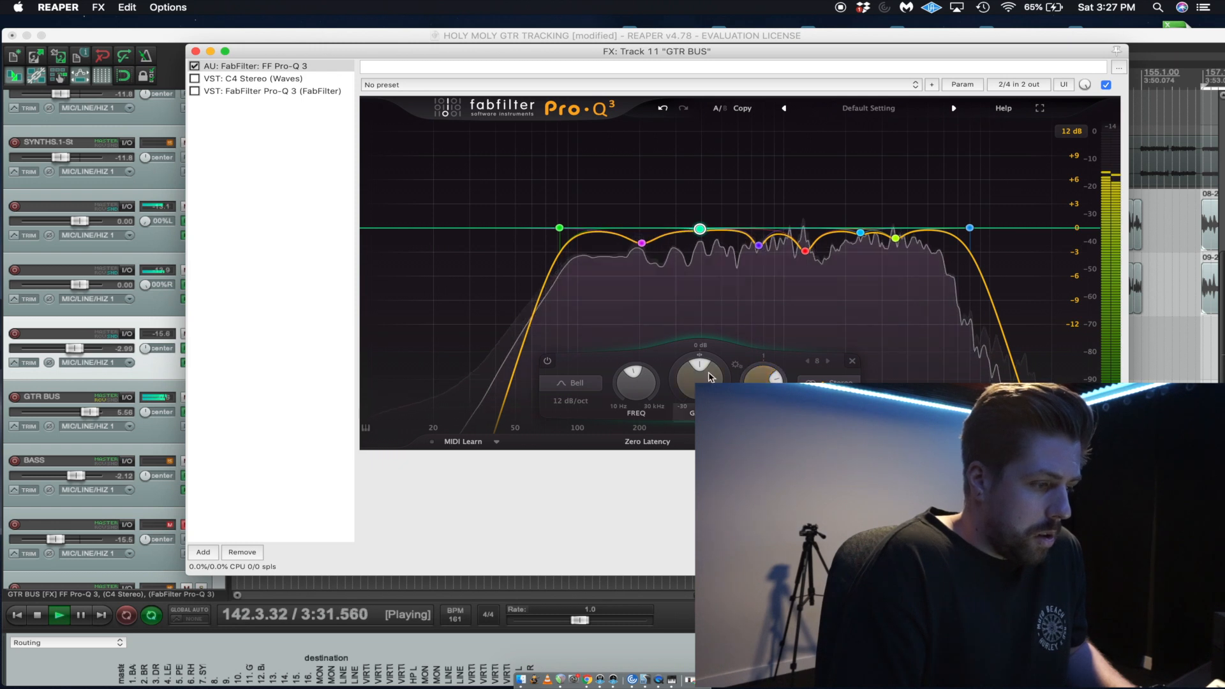
{"action": "left_click_drag", "start_coordinate": [700, 377], "coordinate": [707, 326]}
{"action": "left_click_drag", "start_coordinate": [633, 380], "coordinate": [630, 372]}
{"action": "left_click_drag", "start_coordinate": [763, 378], "coordinate": [691, 461]}
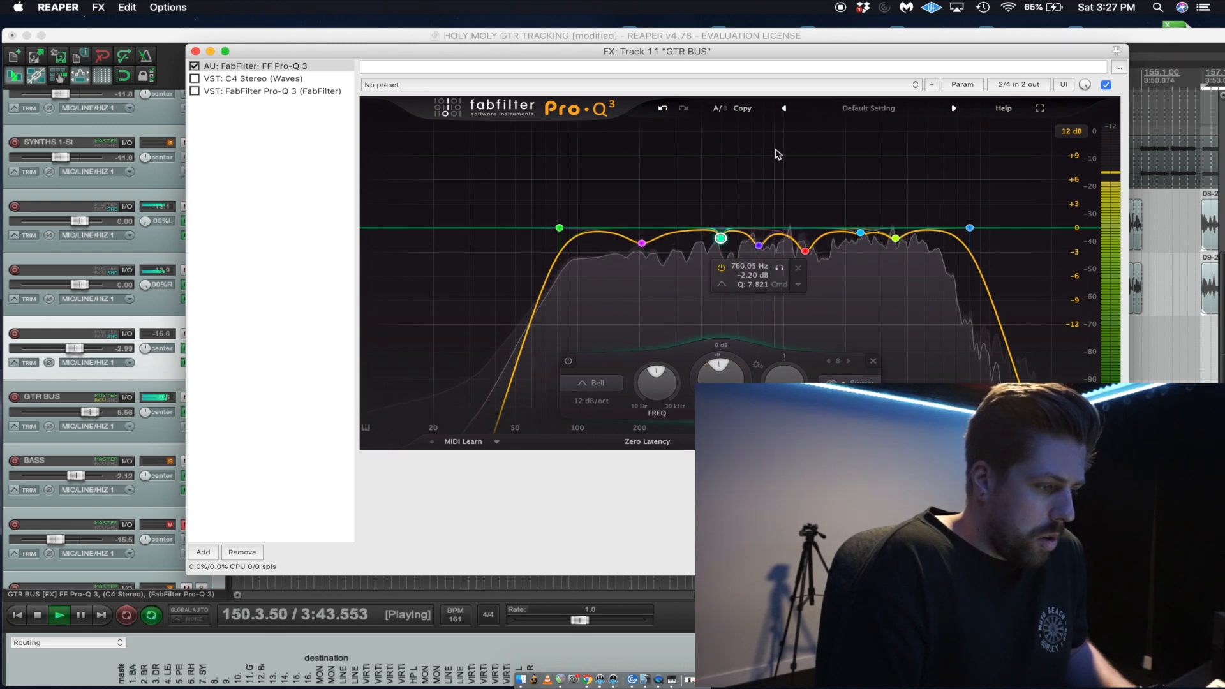
{"action": "key", "text": "space"}
Add a narrow Bell boost between the 1.3 kHz and 2.4 kHz cuts, sweep it, and turn it into a cut of about 3 dB.
{"action": "left_click", "coordinate": [832, 236]}
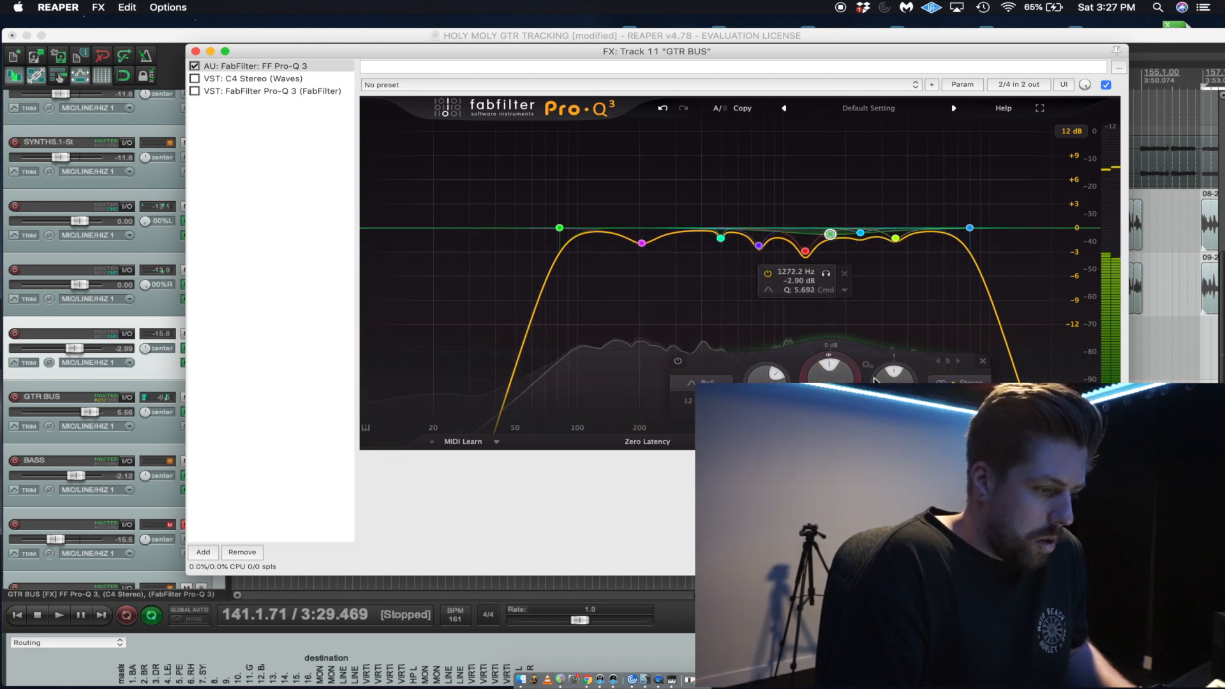
{"action": "left_click_drag", "start_coordinate": [893, 375], "coordinate": [889, 303]}
{"action": "mouse_move", "coordinate": [829, 370]}
{"action": "left_mouse_down"}
{"action": "mouse_move", "coordinate": [823, 344]}
{"action": "mouse_move", "coordinate": [824, 369]}
{"action": "left_mouse_up"}
{"action": "key", "text": "space"}
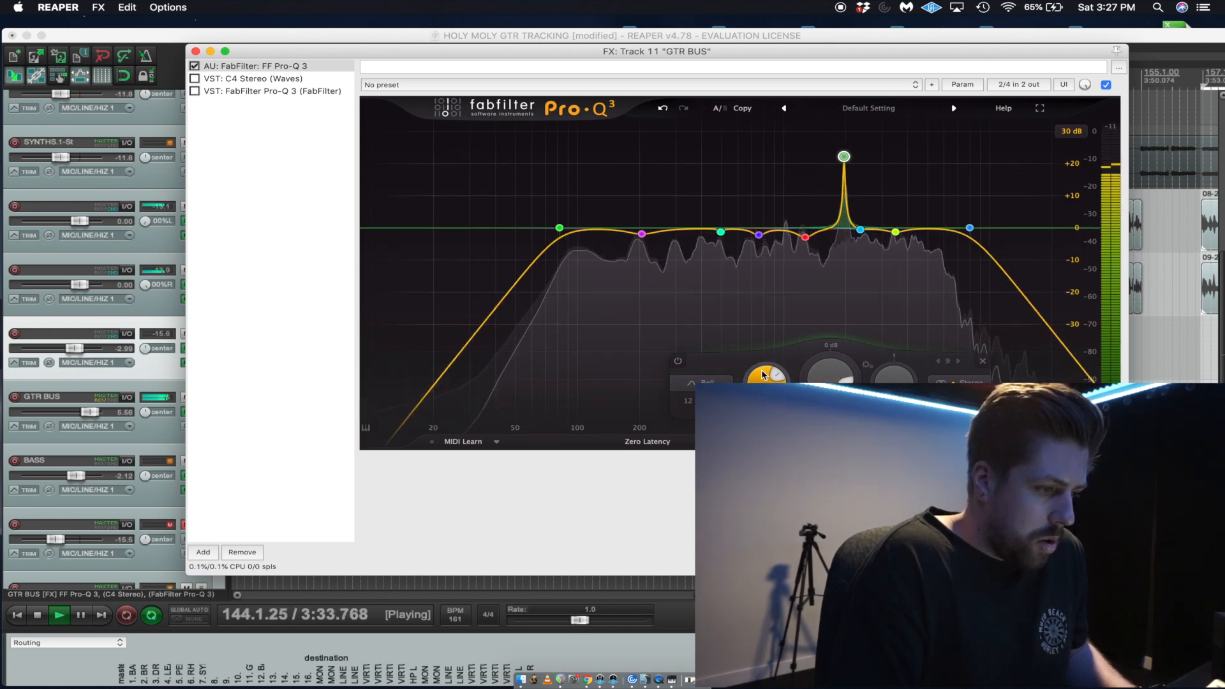
{"action": "left_click_drag", "start_coordinate": [835, 377], "coordinate": [835, 385]}
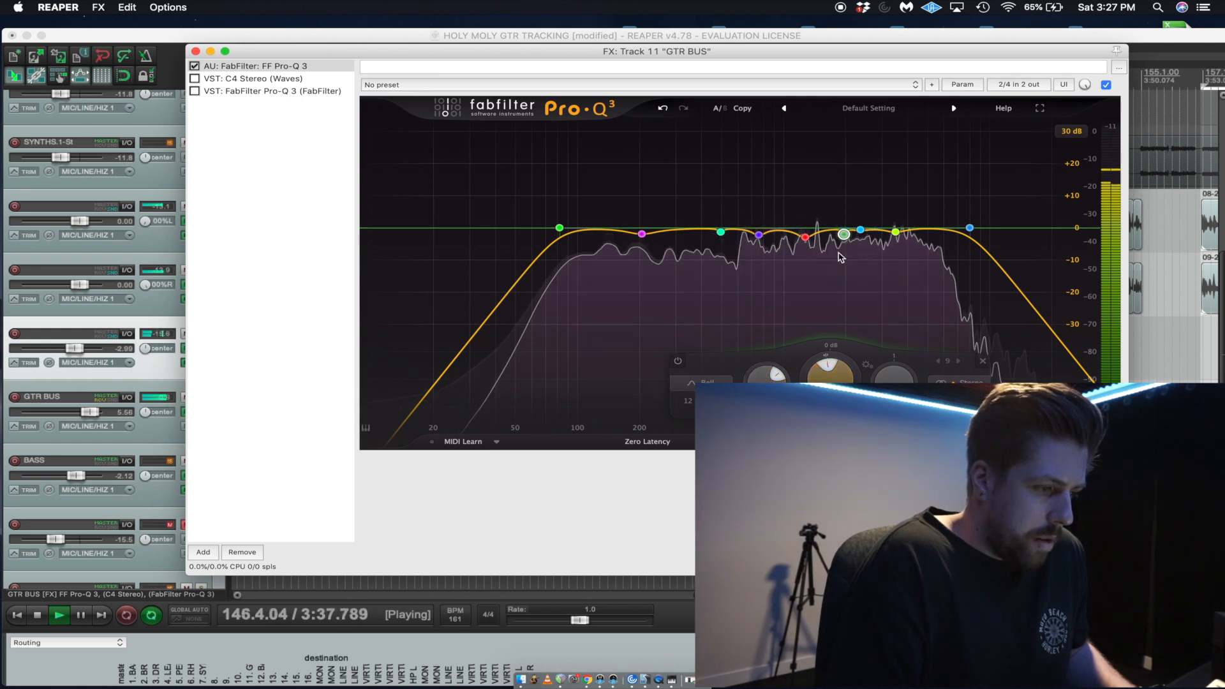
{"action": "mouse_move", "coordinate": [844, 236]}
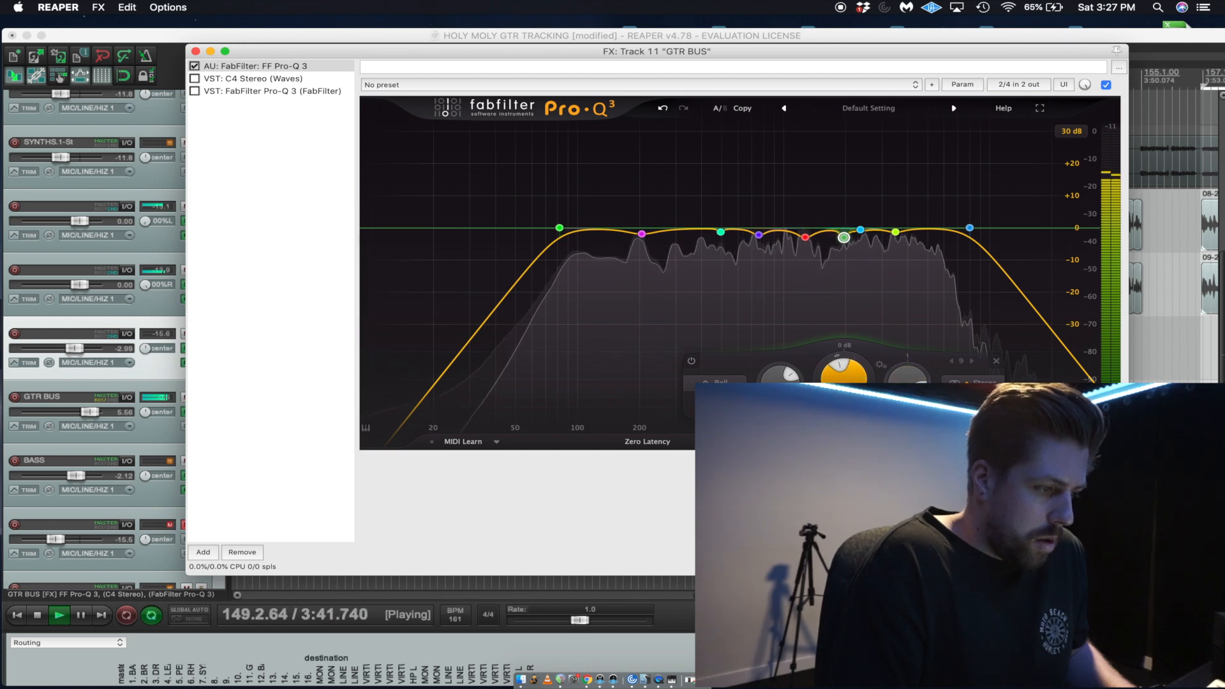
Compare the soloed guitars with the FF Pro-Q 3 equalizer bypassed and enabled, leave it enabled and stop playback.
{"action": "left_click", "coordinate": [196, 66]}
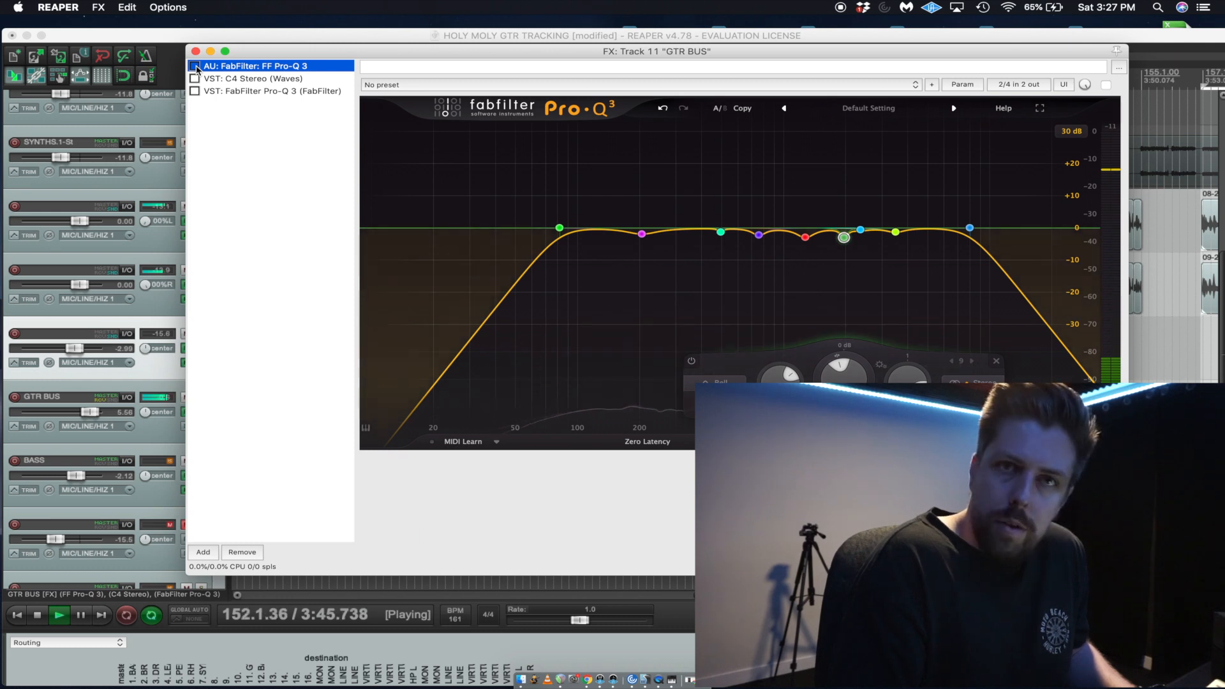
{"action": "left_click", "coordinate": [195, 67]}
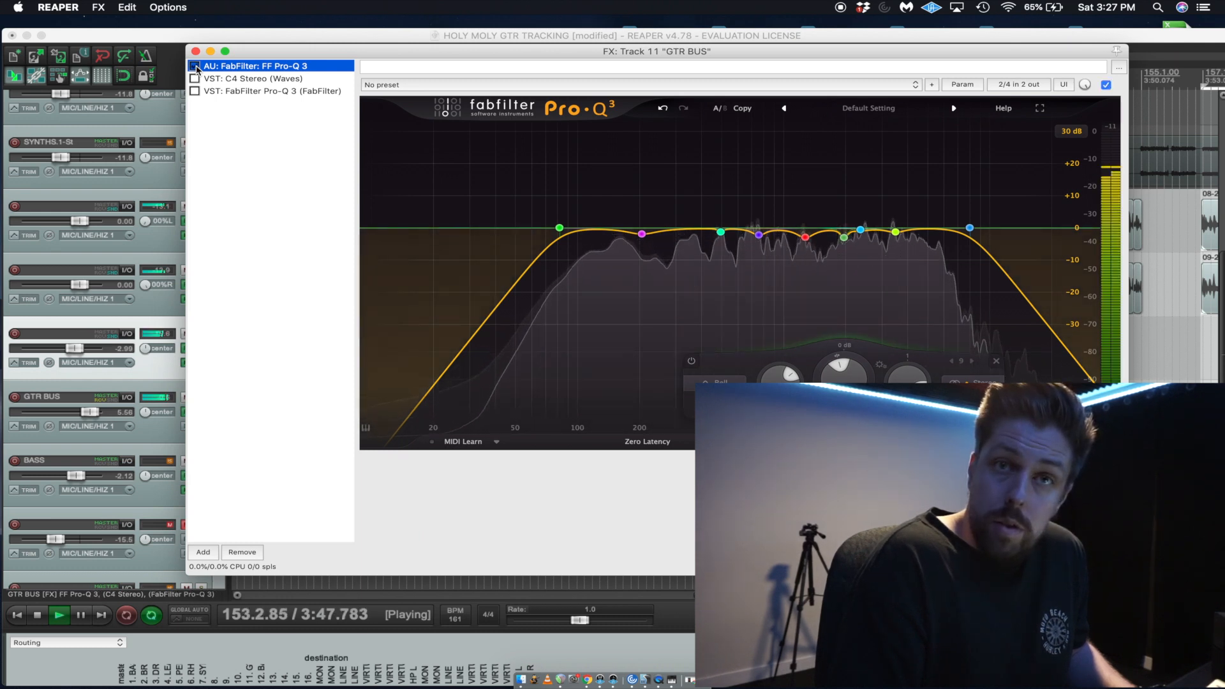
{"action": "left_click", "coordinate": [195, 66]}
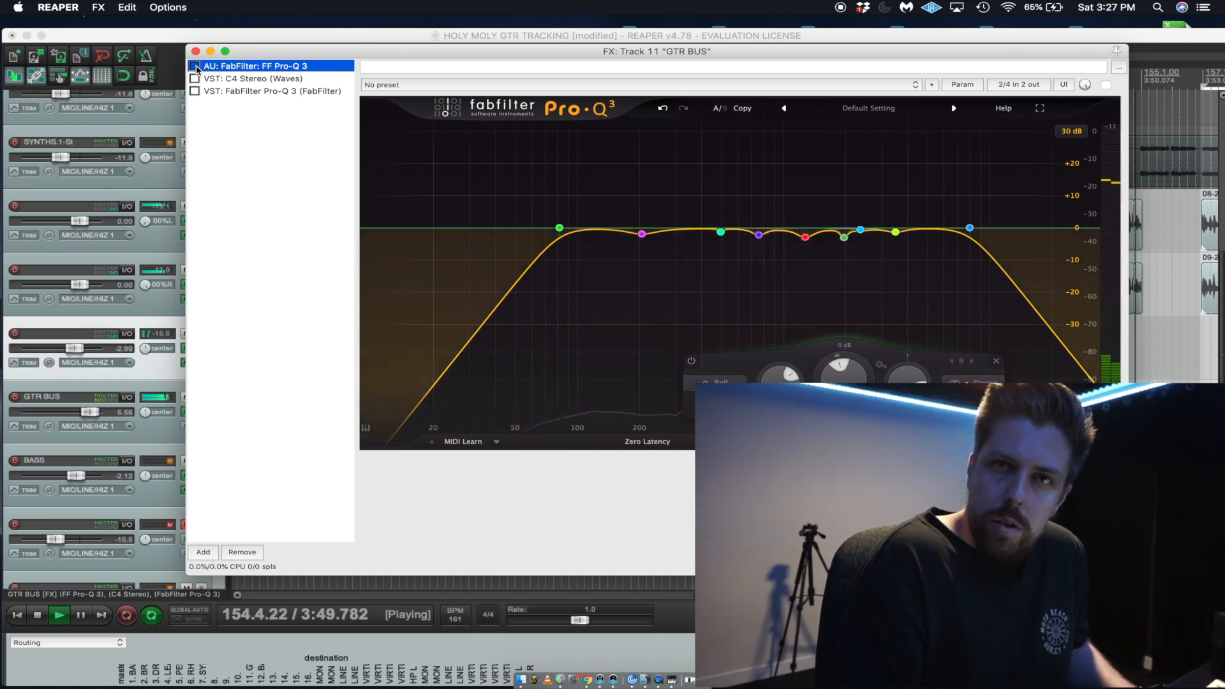
{"action": "left_click", "coordinate": [195, 66]}
{"action": "key", "text": "space"}
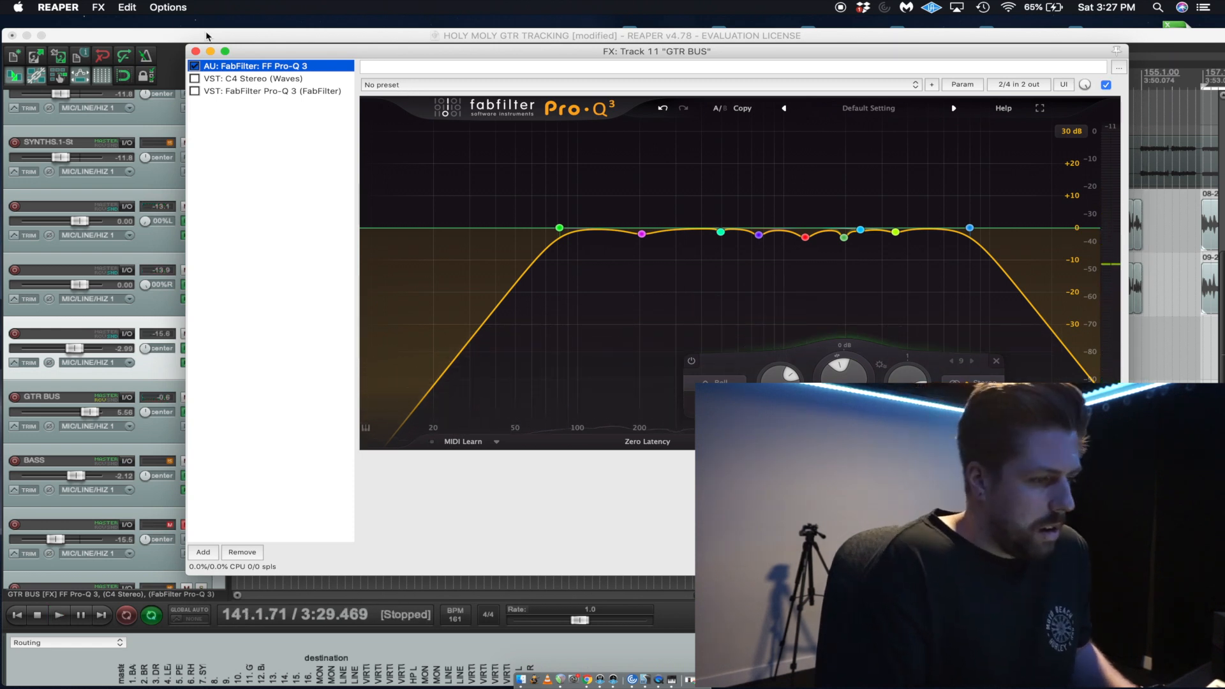
Move the GTR BUS effects window aside and set the equalizer's display range to 12 dB.
{"action": "left_click_drag", "start_coordinate": [292, 54], "coordinate": [227, 54]}
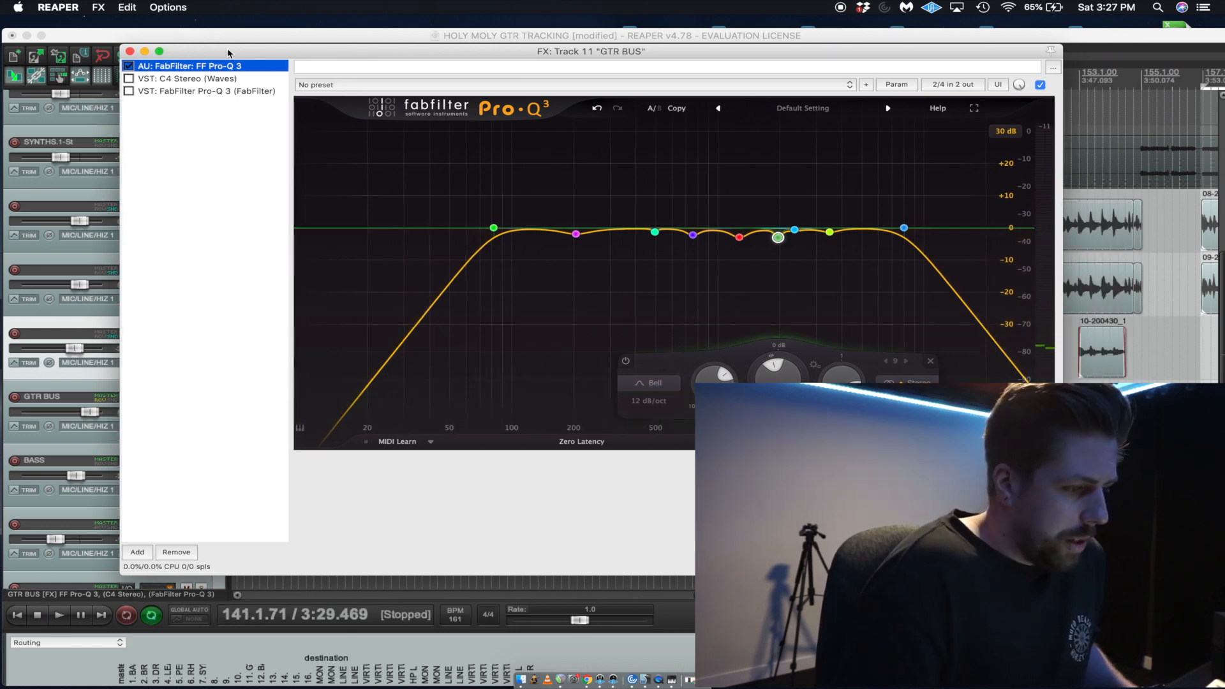
{"action": "mouse_move", "coordinate": [780, 241]}
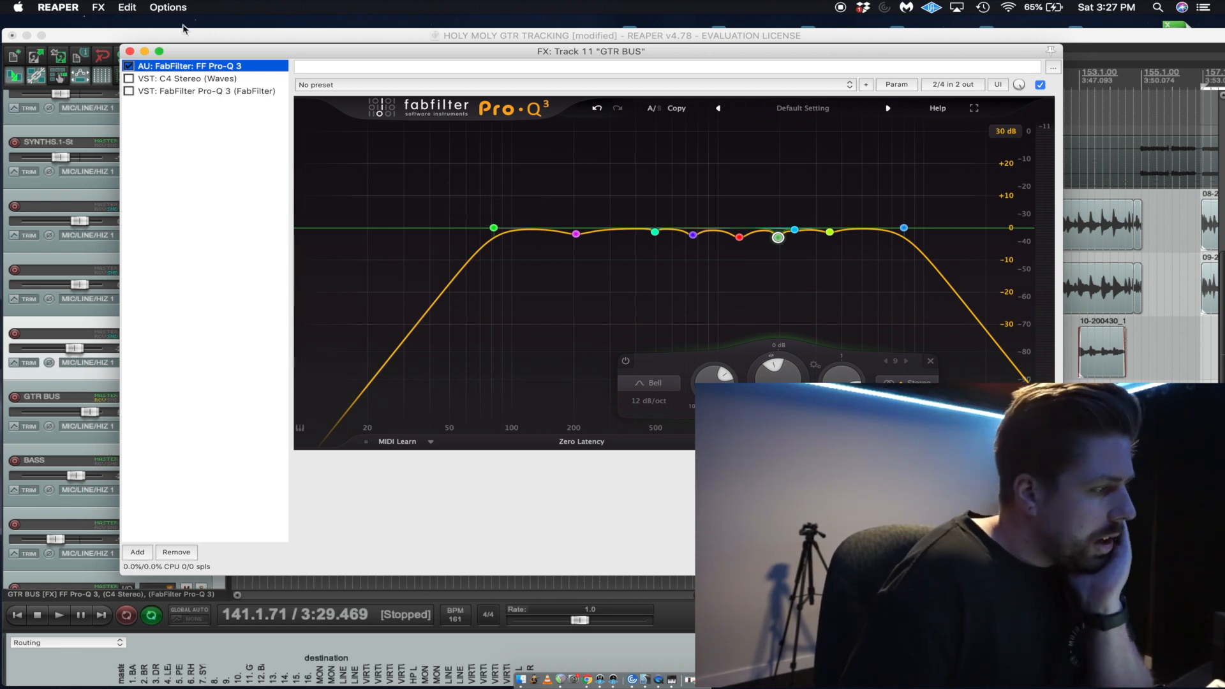
{"action": "mouse_move", "coordinate": [576, 235]}
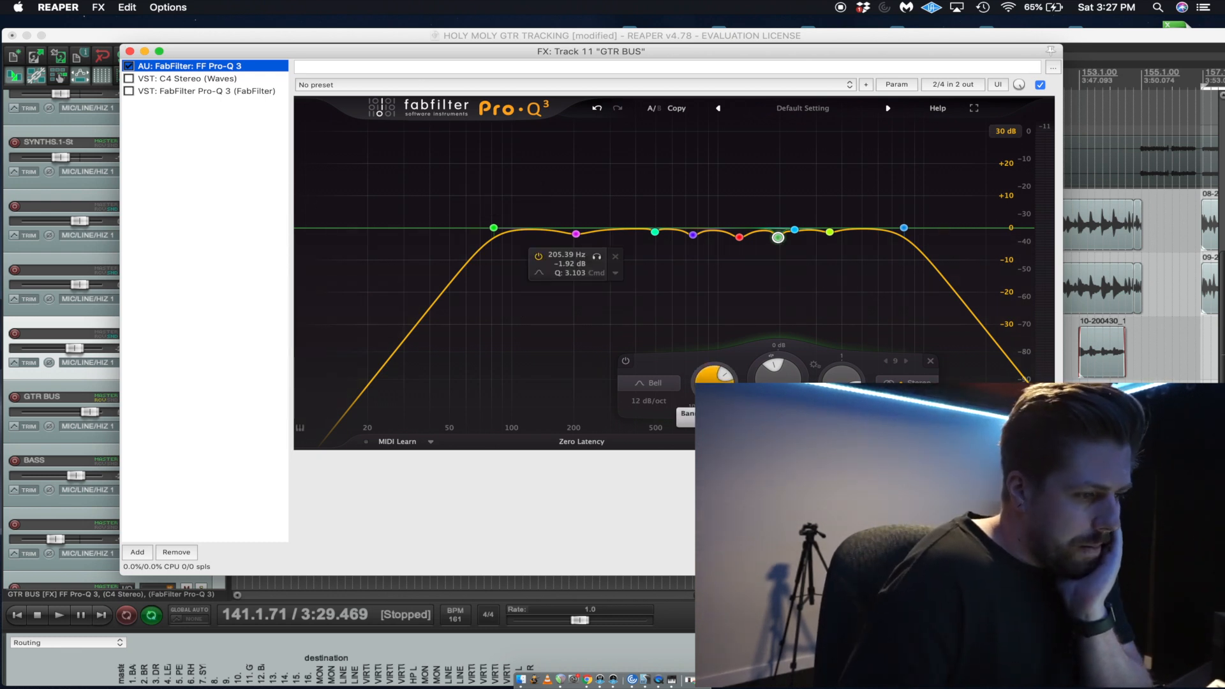
{"action": "left_click", "coordinate": [1006, 131]}
{"action": "left_click", "coordinate": [1009, 173]}
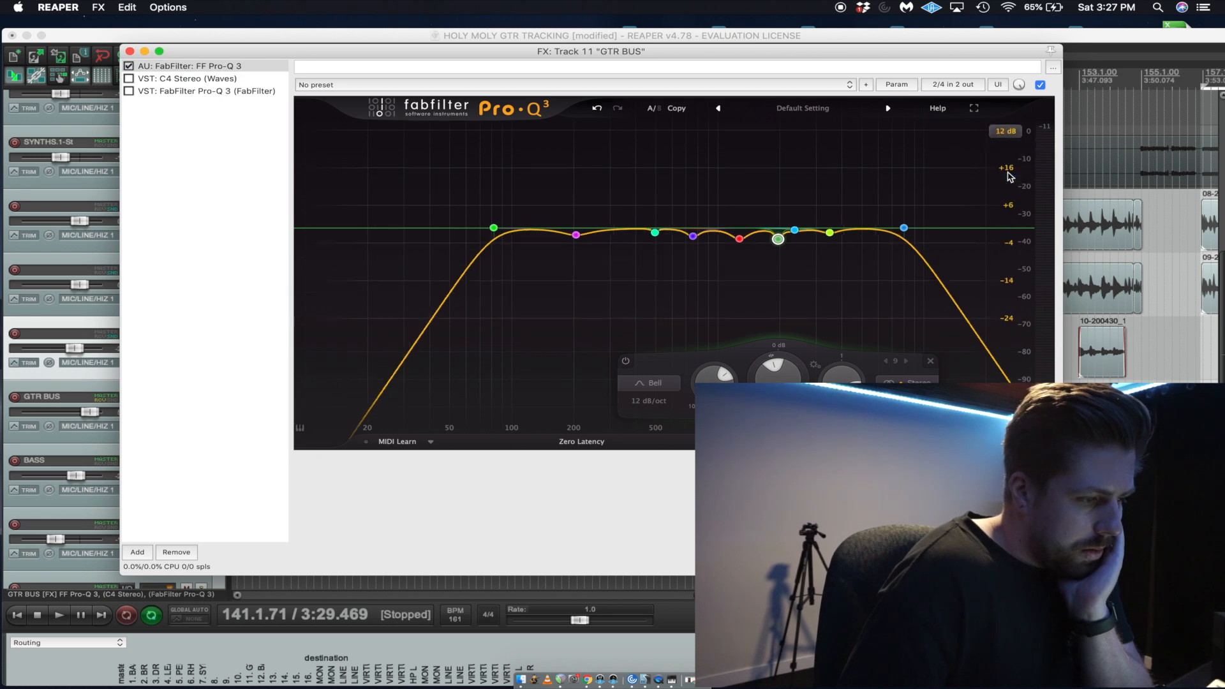
Examine the equalizer curve at a 6 dB display range and return the range to 12 dB.
{"action": "left_click", "coordinate": [1014, 130]}
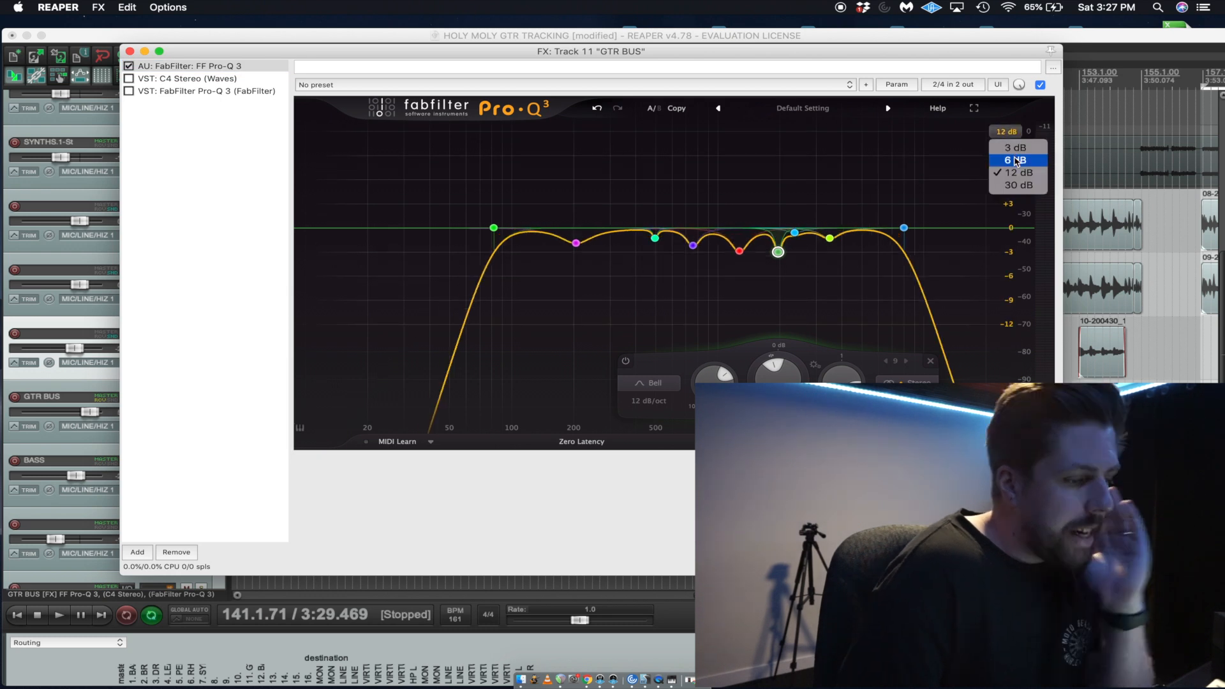
{"action": "left_click", "coordinate": [1016, 161]}
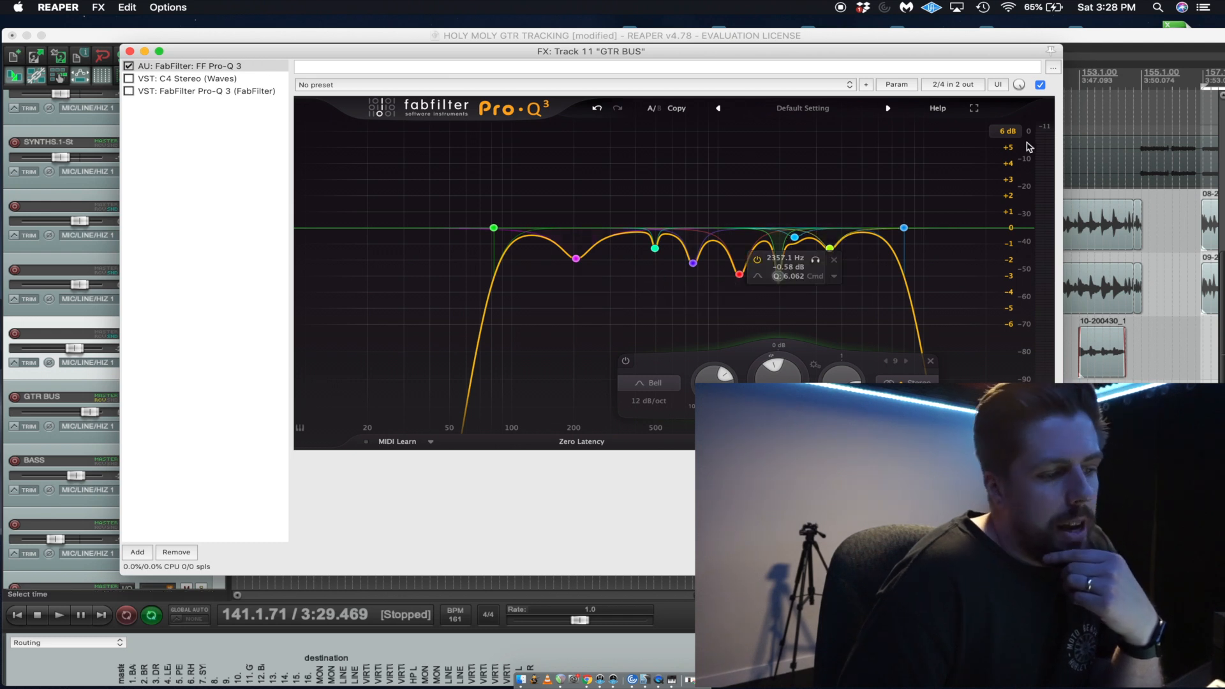
{"action": "left_click", "coordinate": [1008, 131]}
{"action": "left_click", "coordinate": [1005, 168]}
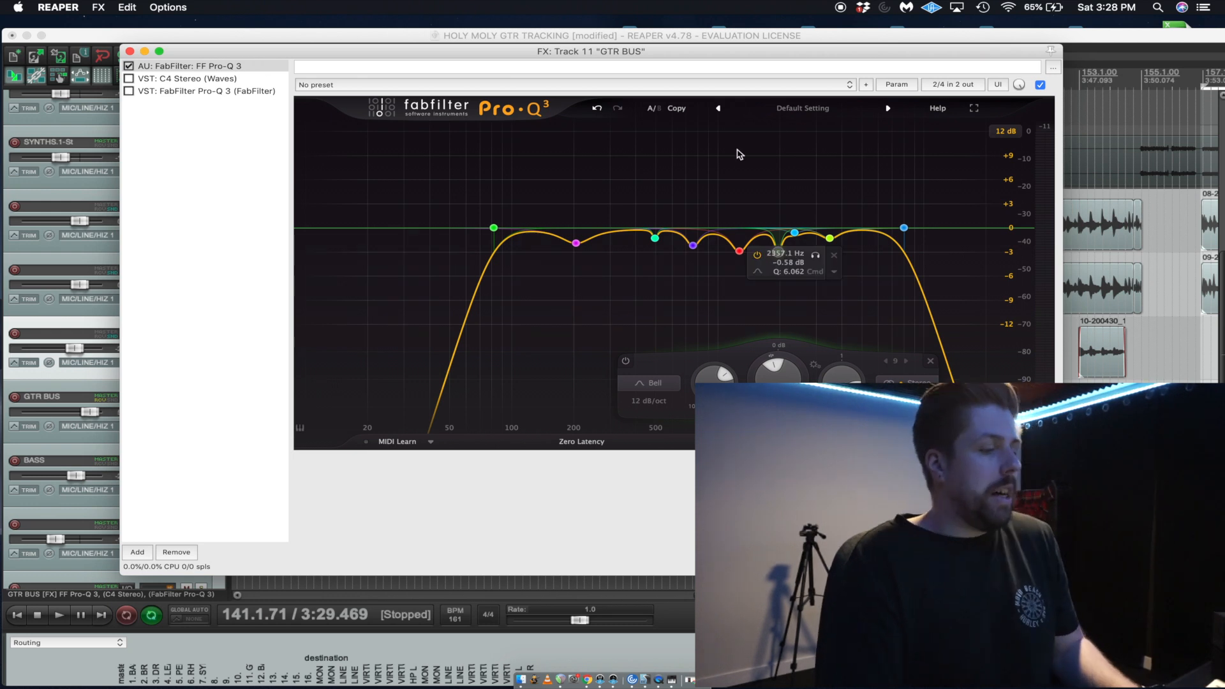
Close the GTR BUS effects window, unsolo the bus and play the full mix.
{"action": "key", "text": "Escape"}
{"action": "key", "text": "space"}
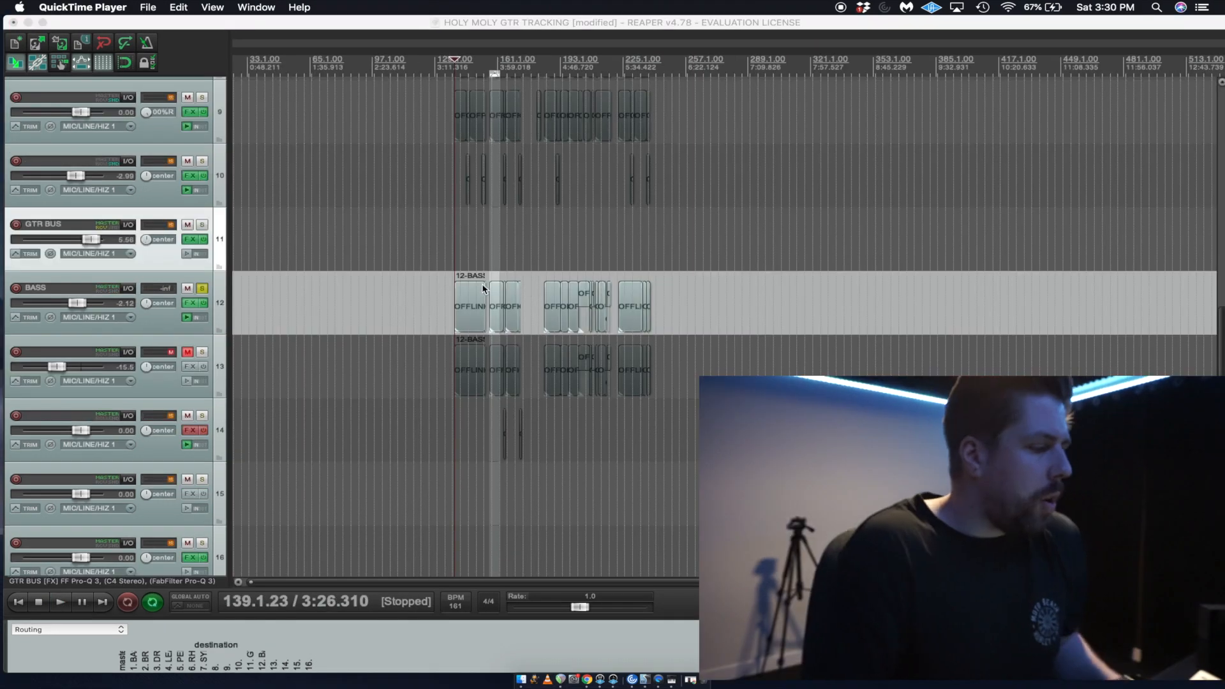
{"action": "left_click", "coordinate": [476, 269]}
{"action": "scroll", "coordinate": [476, 268], "scroll_direction": "up", "scroll_amount": 5}
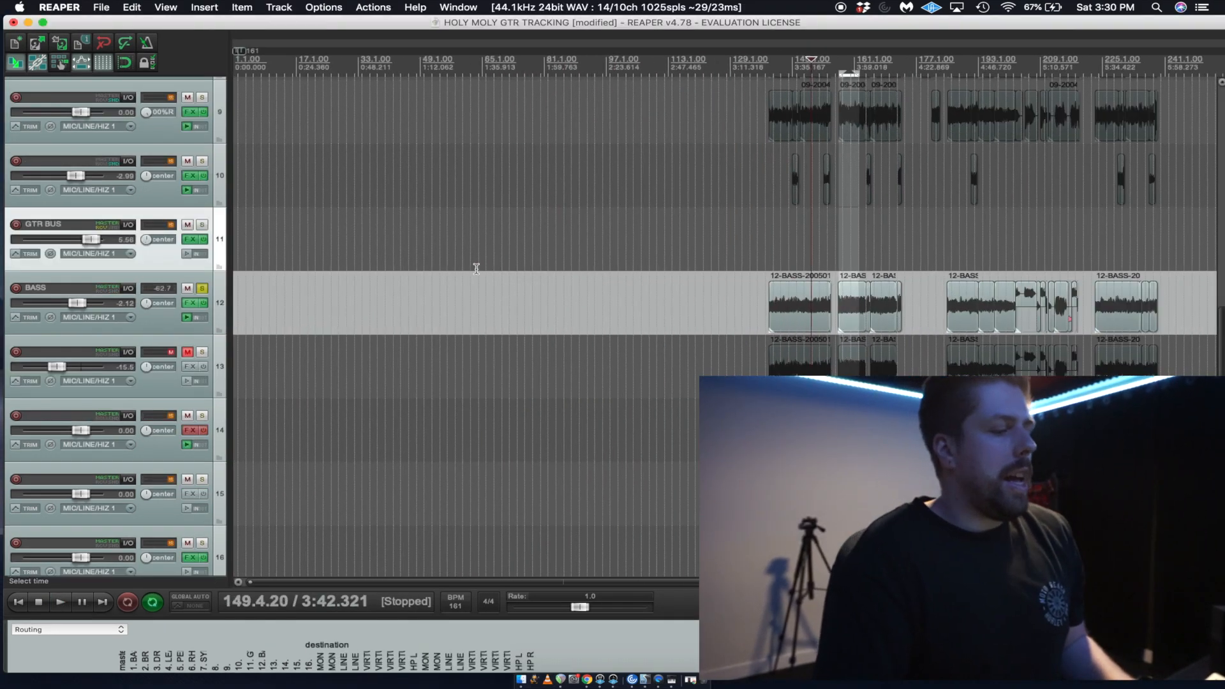
Place the edit cursor just after bar 157, start playback there and unsolo the BASS track.
{"action": "left_click", "coordinate": [803, 258]}
{"action": "scroll", "coordinate": [803, 258], "scroll_direction": "up", "scroll_amount": 4}
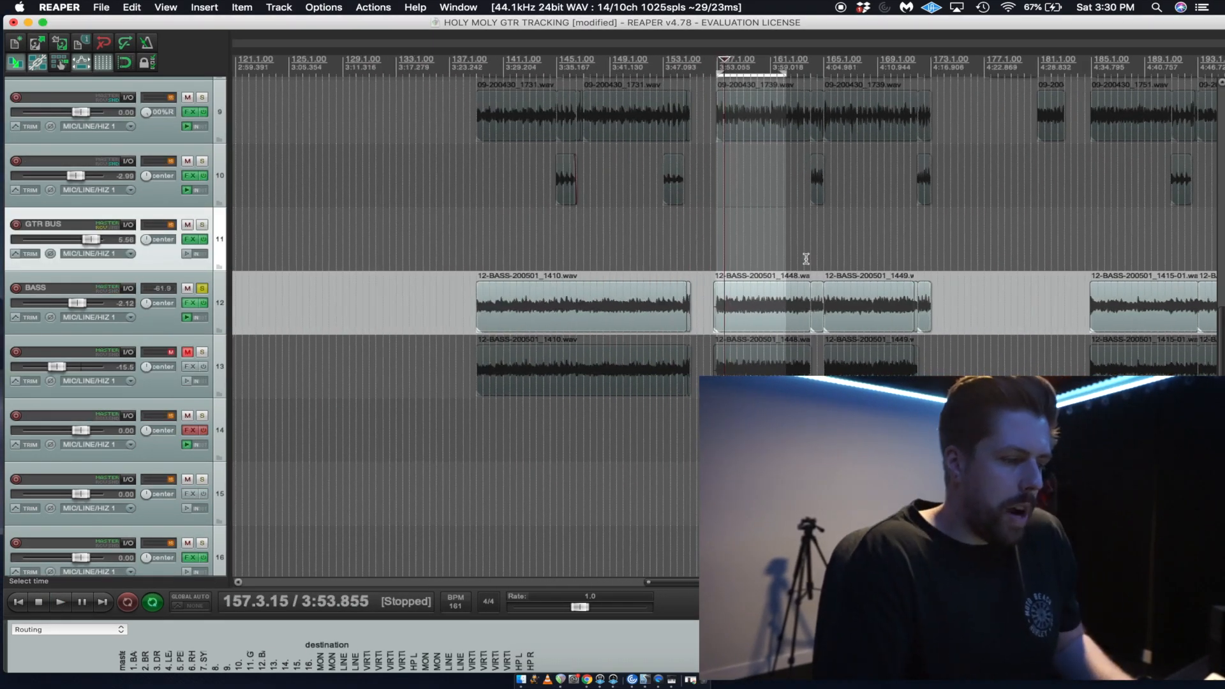
{"action": "key", "text": "space"}
{"action": "left_click", "coordinate": [202, 290]}
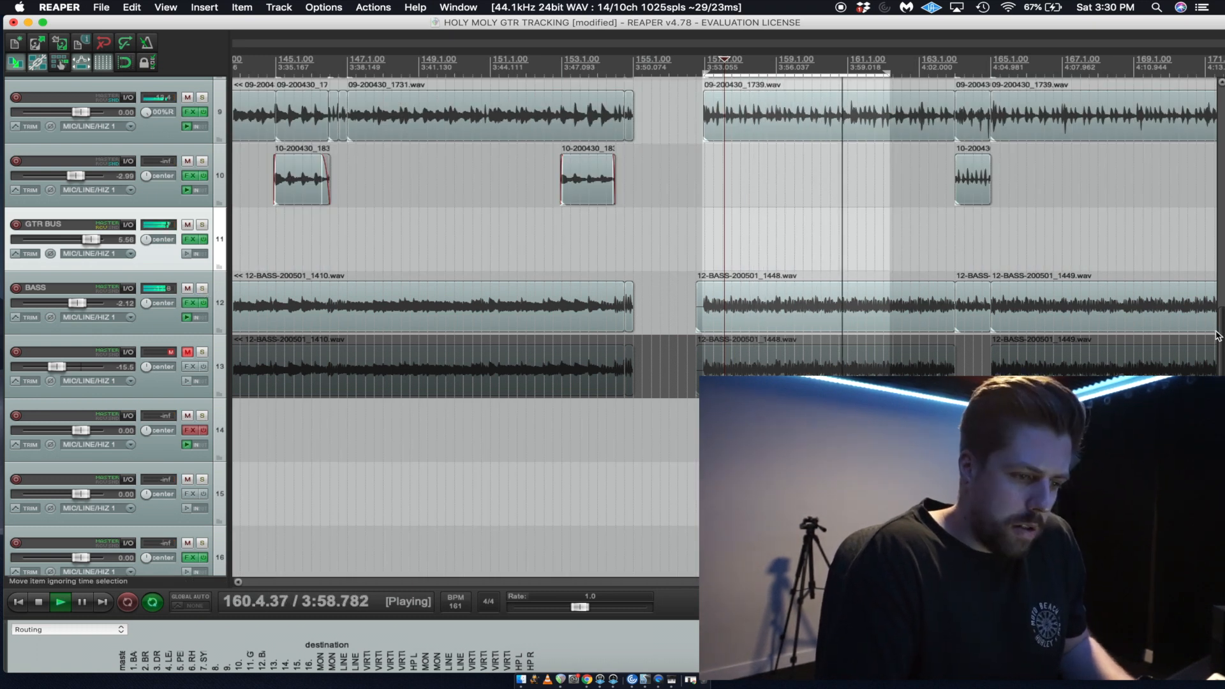
Lower the GTR BUS volume to +4.79 dB against the playing mix and stop playback.
{"action": "left_click_drag", "start_coordinate": [1218, 335], "coordinate": [1218, 262]}
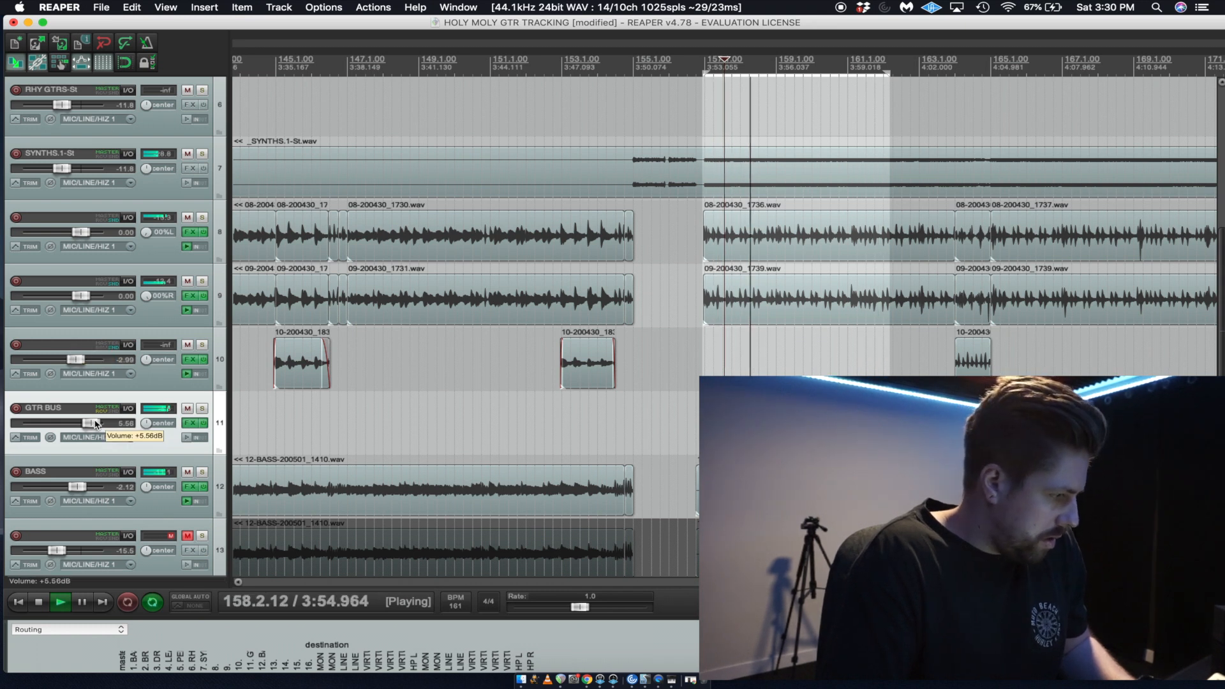
{"action": "left_click_drag", "start_coordinate": [96, 424], "coordinate": [95, 424]}
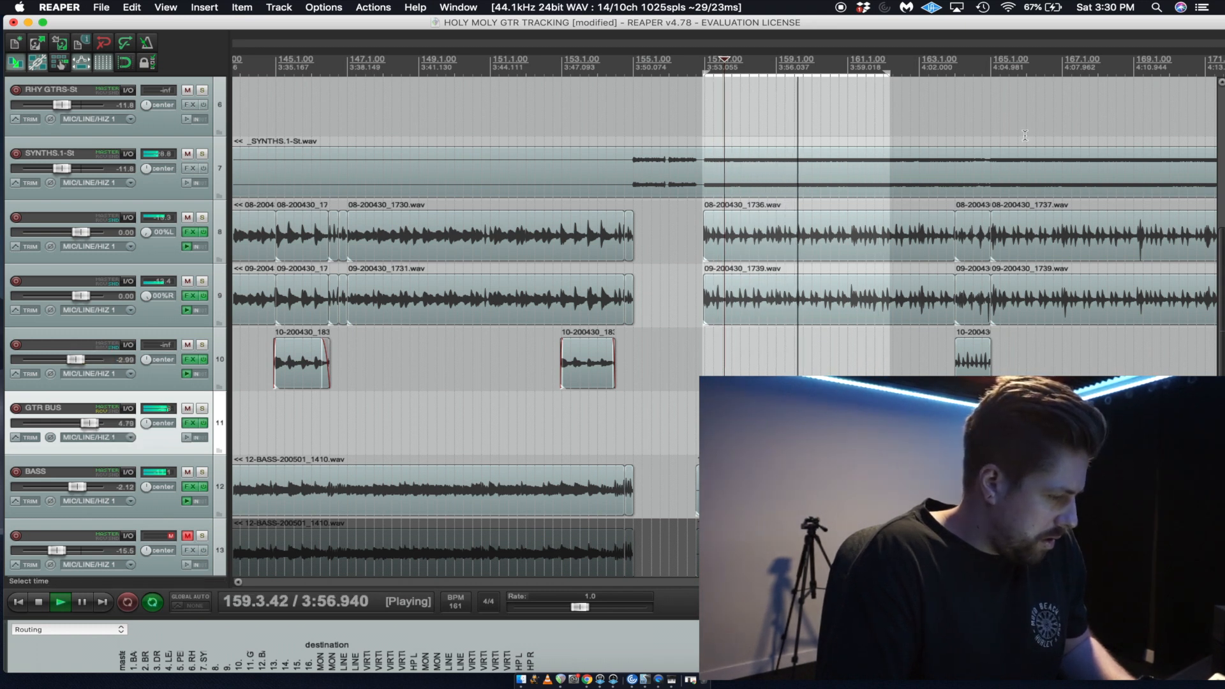
{"action": "scroll", "coordinate": [565, 289], "scroll_direction": "down", "scroll_amount": 3}
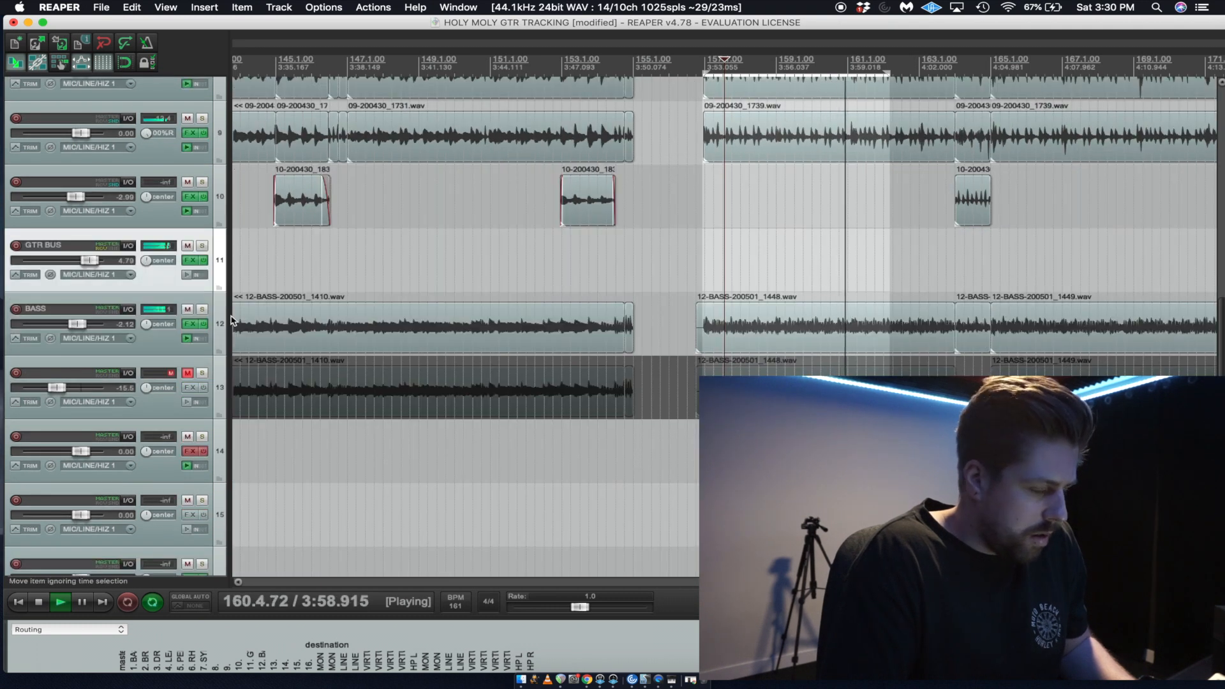
{"action": "key", "text": "space"}
Open the BASS track's effects, close the Parallax window and add the FabFilter Pro-Q 3 VST to the chain.
{"action": "left_click", "coordinate": [190, 324]}
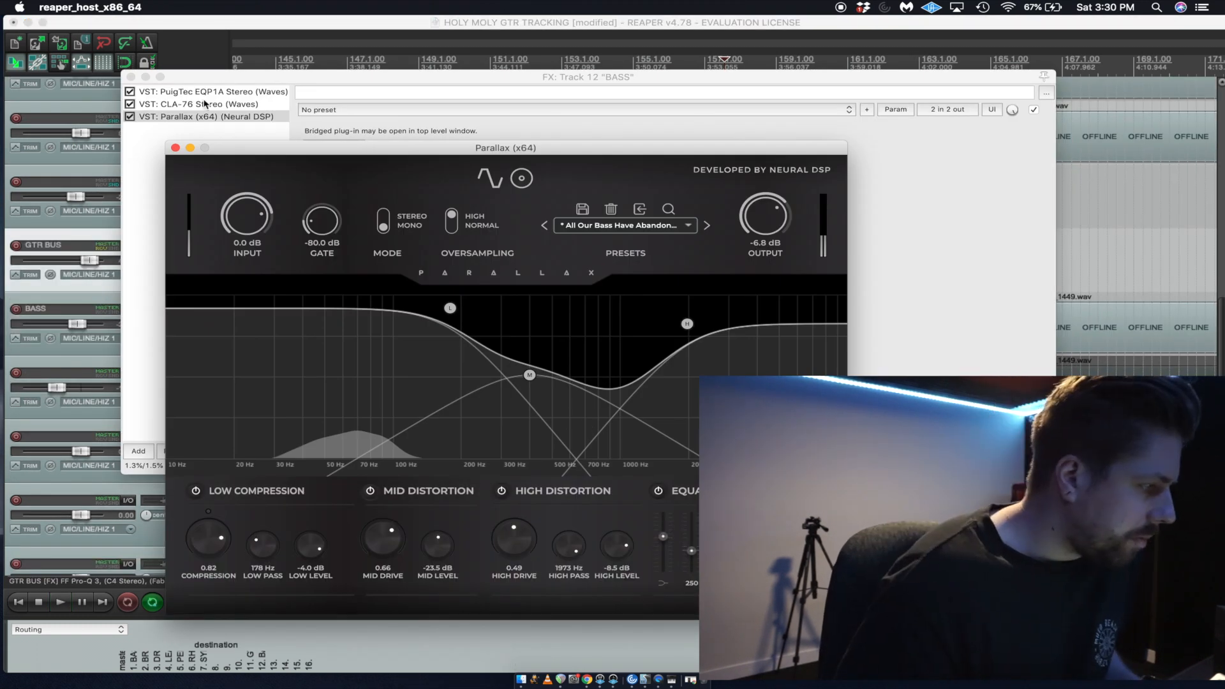
{"action": "left_click", "coordinate": [174, 147]}
{"action": "left_click", "coordinate": [142, 449]}
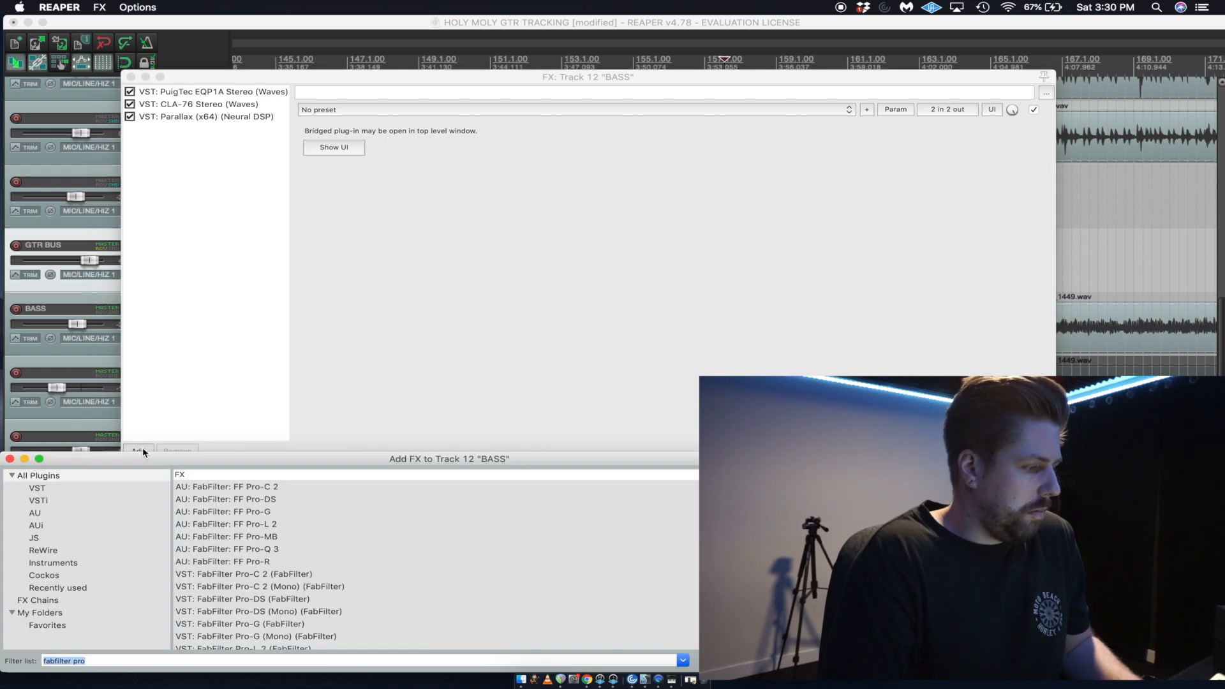
{"action": "type", "text": "pro q"}
{"action": "double_click", "coordinate": [285, 526]}
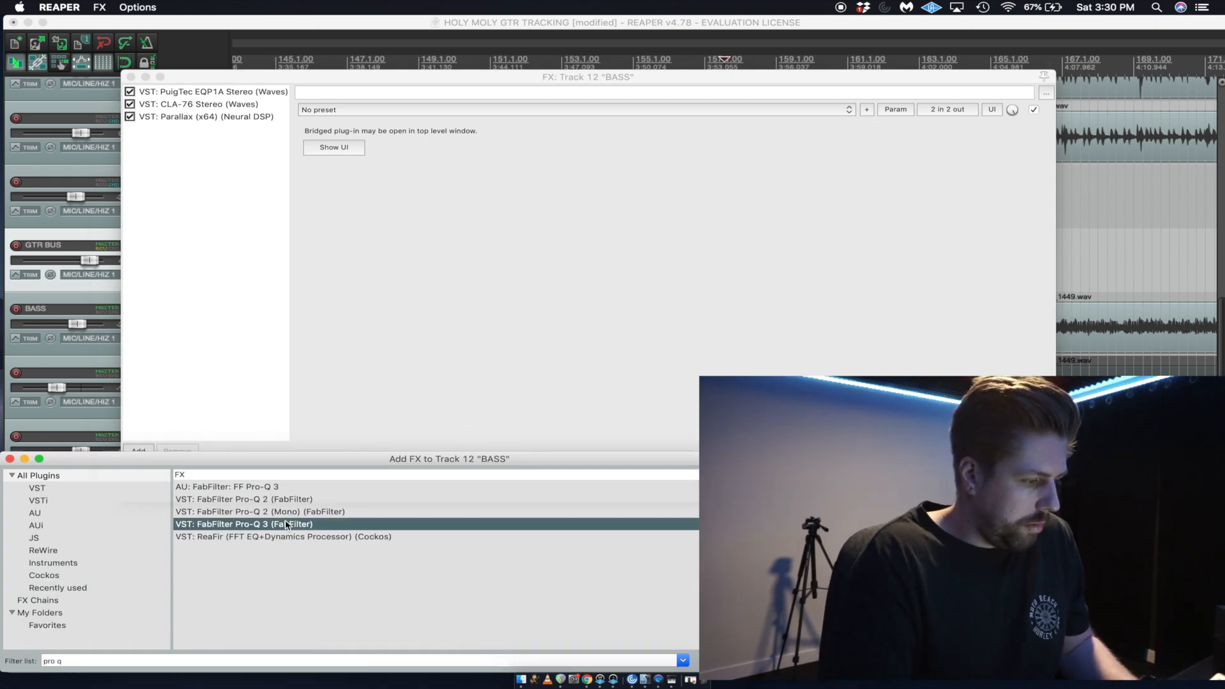
Move the effects window clear of the track controls, play BASS soloed and add a Bell boost of about 12 dB at 367 Hz.
{"action": "key", "text": "space"}
{"action": "left_click_drag", "start_coordinate": [275, 77], "coordinate": [525, 86]}
{"action": "left_click", "coordinate": [202, 311]}
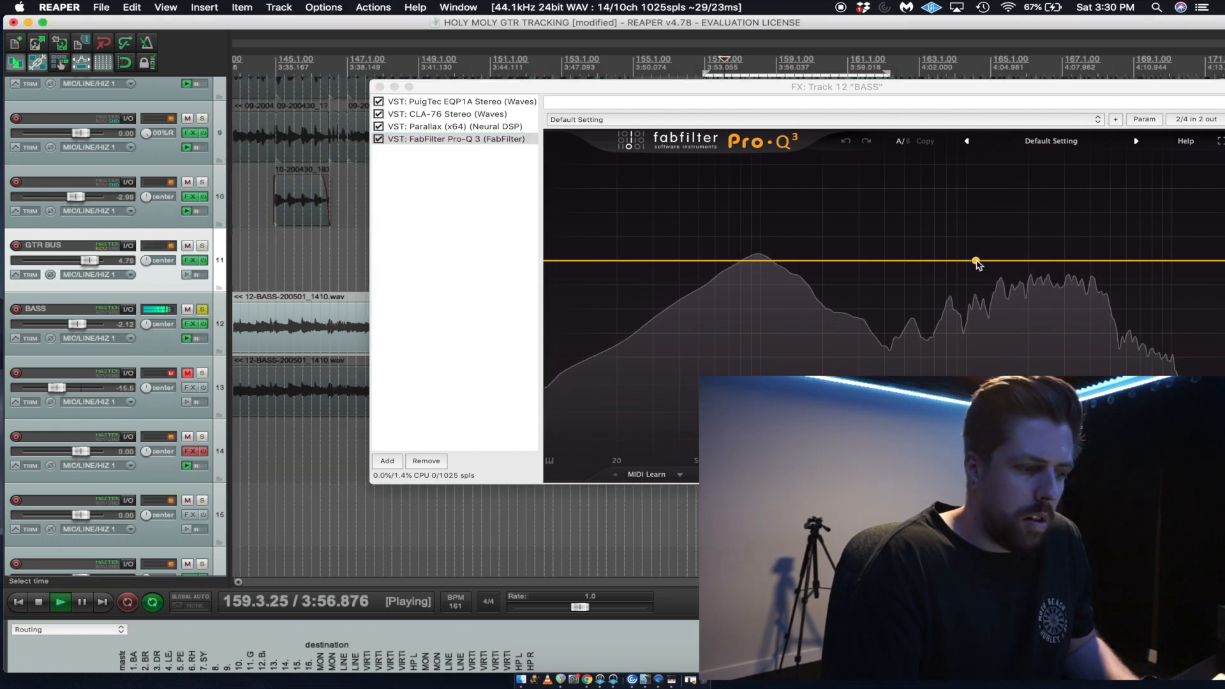
{"action": "left_click_drag", "start_coordinate": [949, 260], "coordinate": [880, 168]}
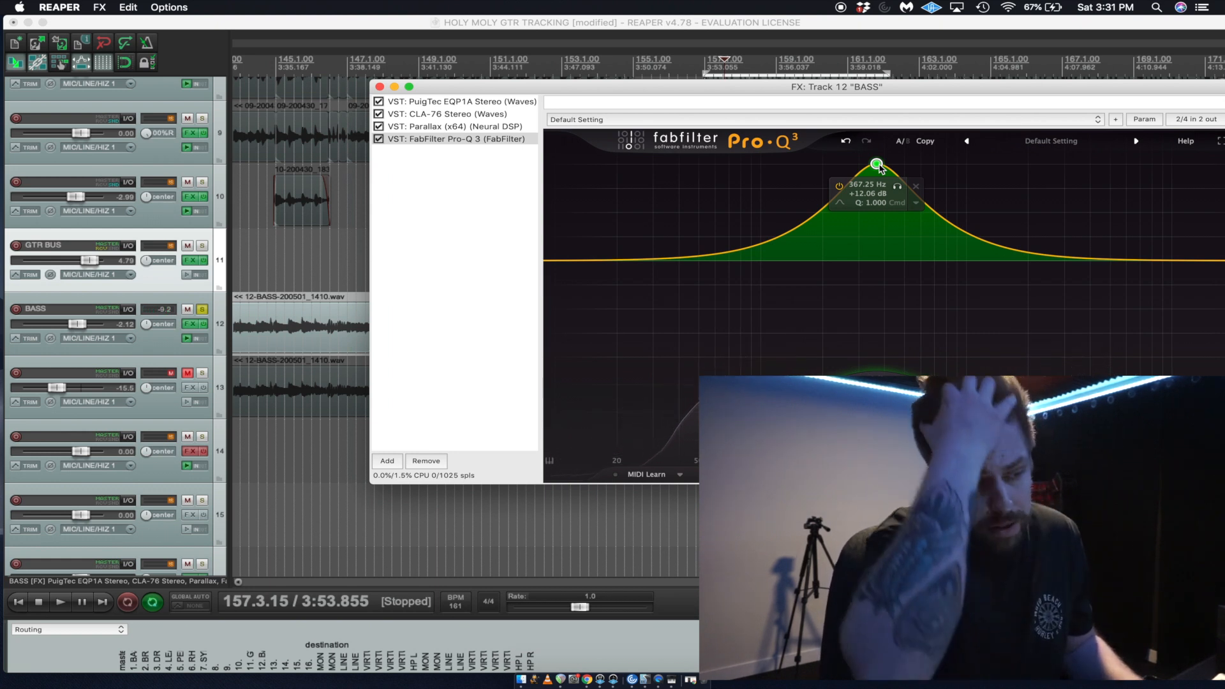
Turn the bass Bell boost into a cut of about 5.7 dB at 291 Hz and compare Pro-Q 3 bypassed and active during playback.
{"action": "key", "text": "space"}
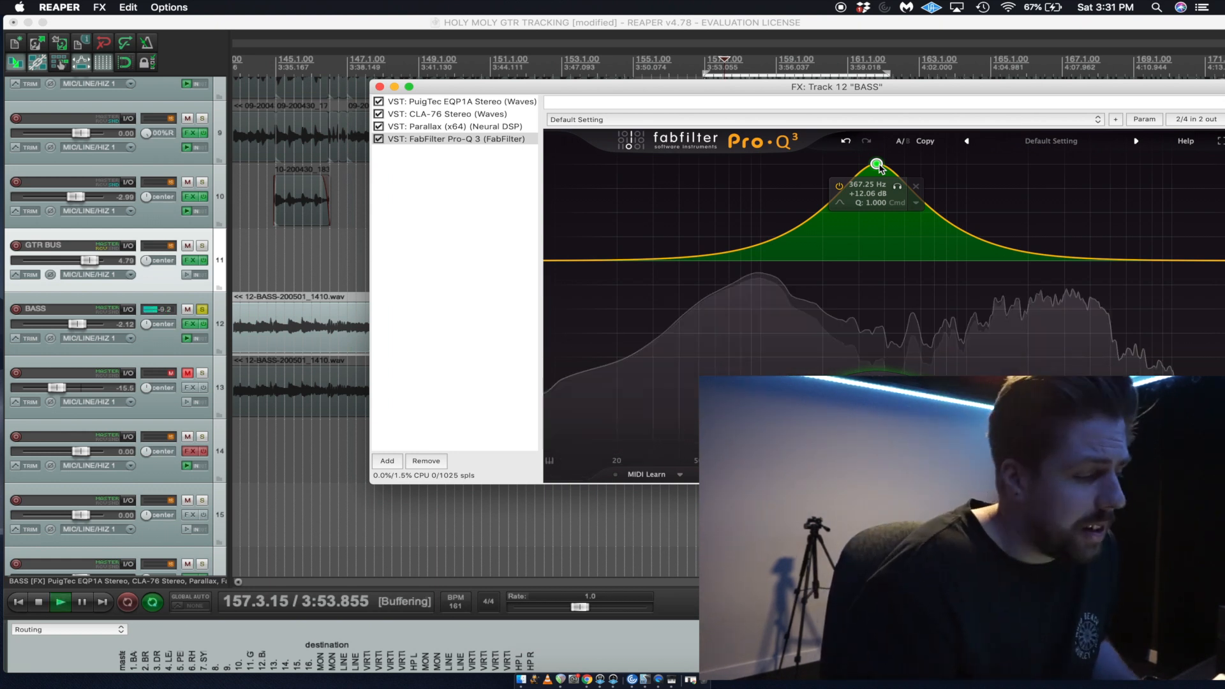
{"action": "key", "text": "space"}
{"action": "left_click_drag", "start_coordinate": [879, 167], "coordinate": [857, 299]}
{"action": "key", "text": "space"}
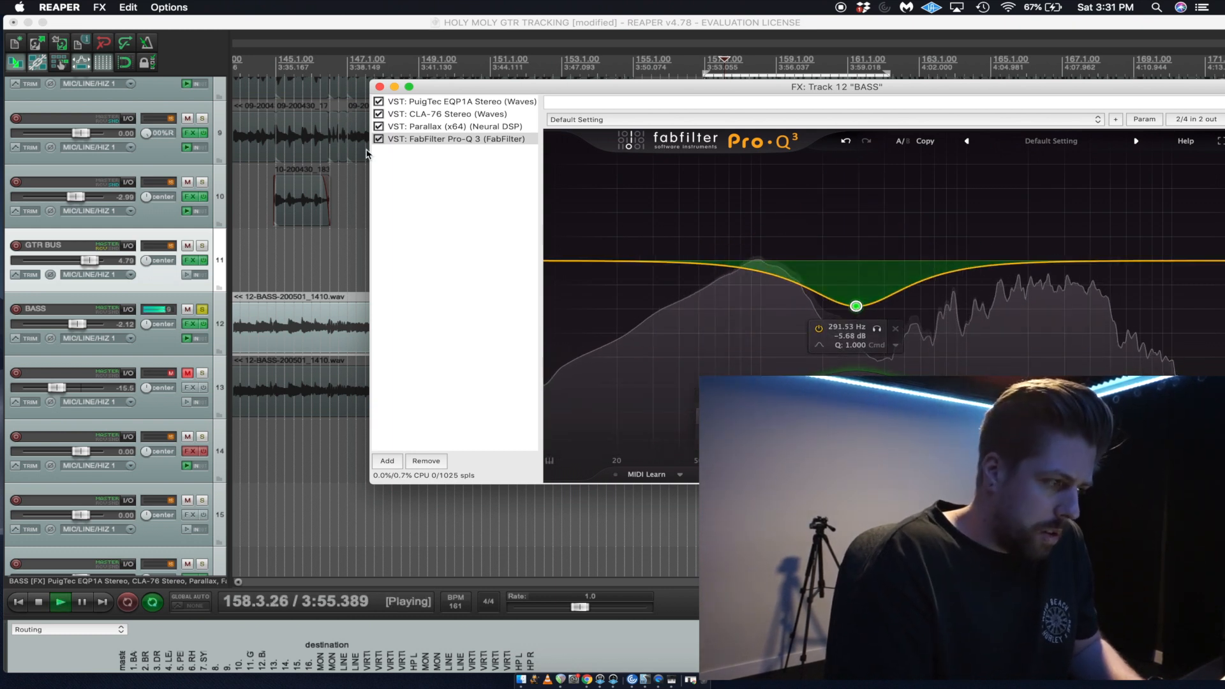
{"action": "left_click", "coordinate": [379, 140]}
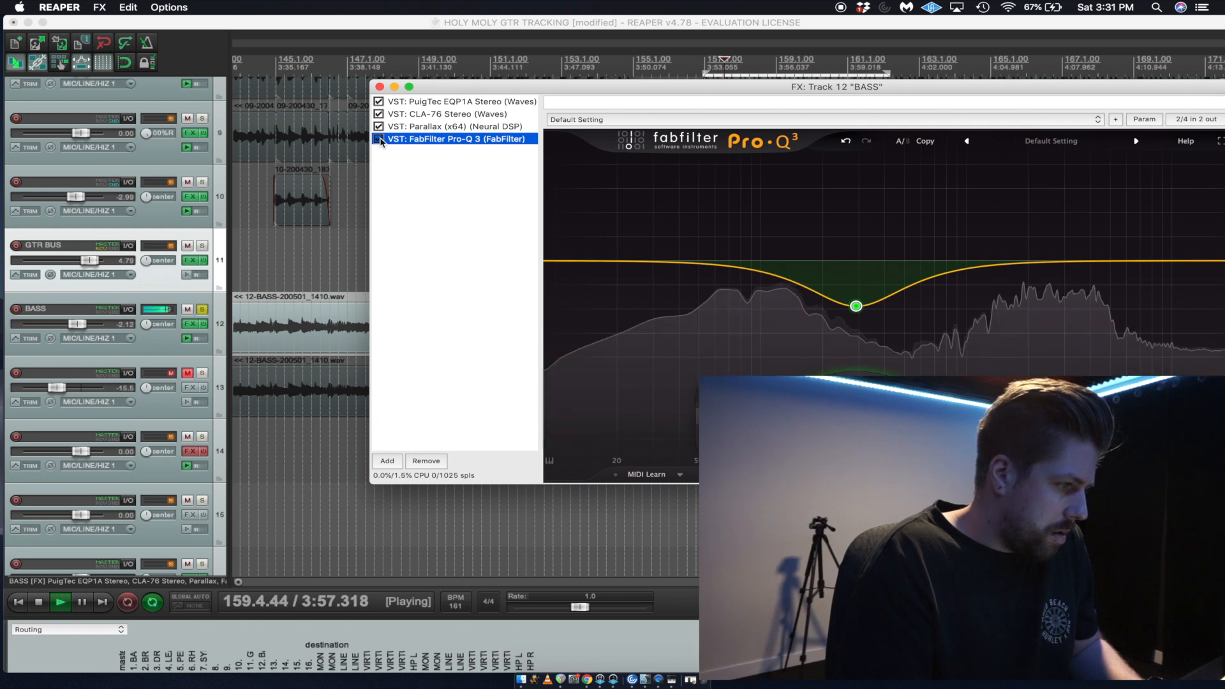
{"action": "left_click", "coordinate": [379, 139]}
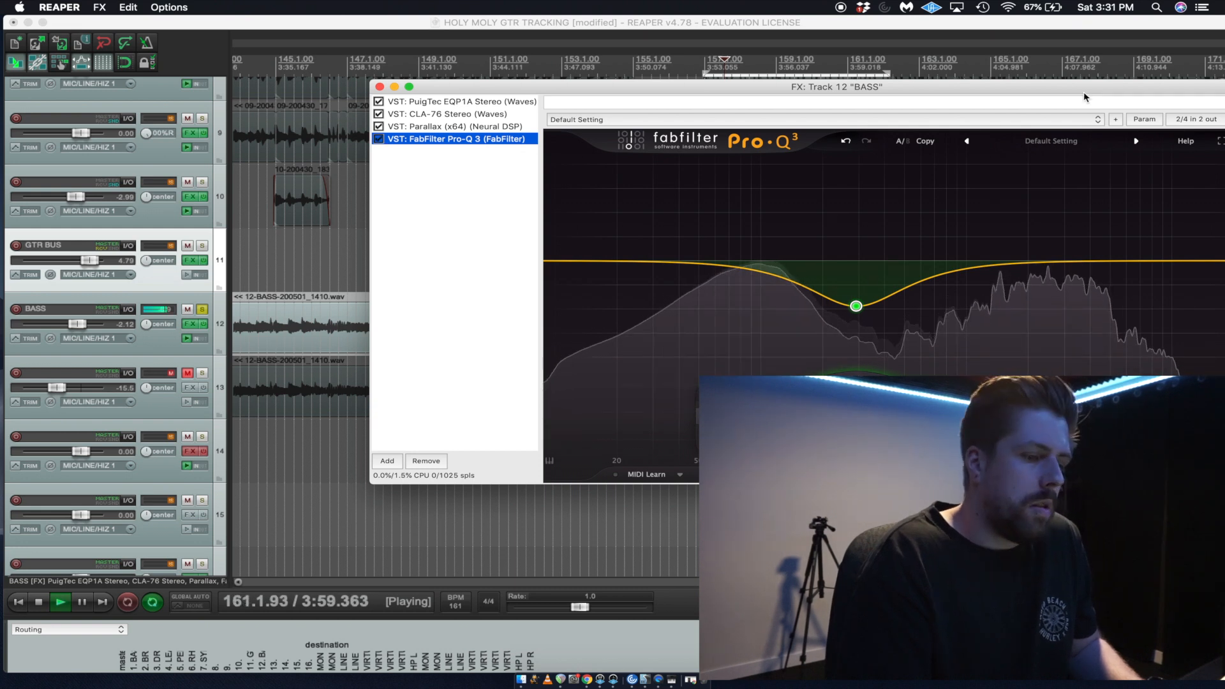
Add a narrow cut of about 2.85 dB at 2221 Hz with Q 4.351 on the bass and compare the EQ bypassed and active.
{"action": "left_click_drag", "start_coordinate": [1084, 90], "coordinate": [908, 57]}
{"action": "key", "text": "space"}
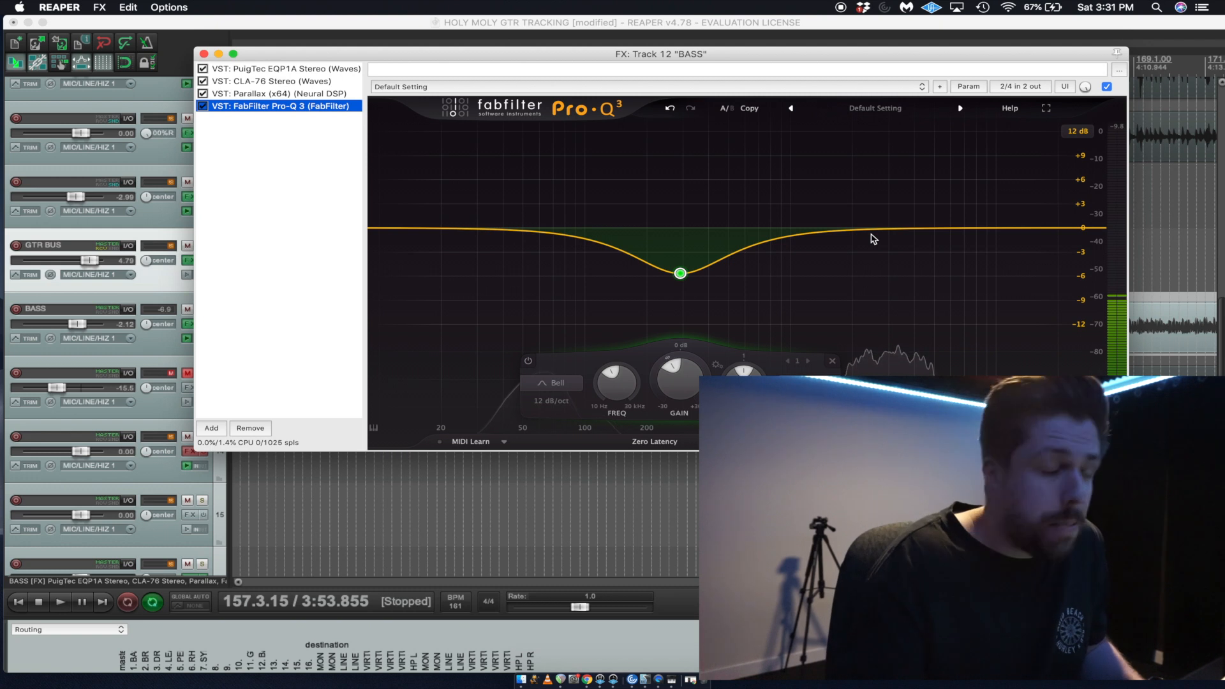
{"action": "key", "text": "space"}
{"action": "left_click_drag", "start_coordinate": [888, 230], "coordinate": [868, 145]}
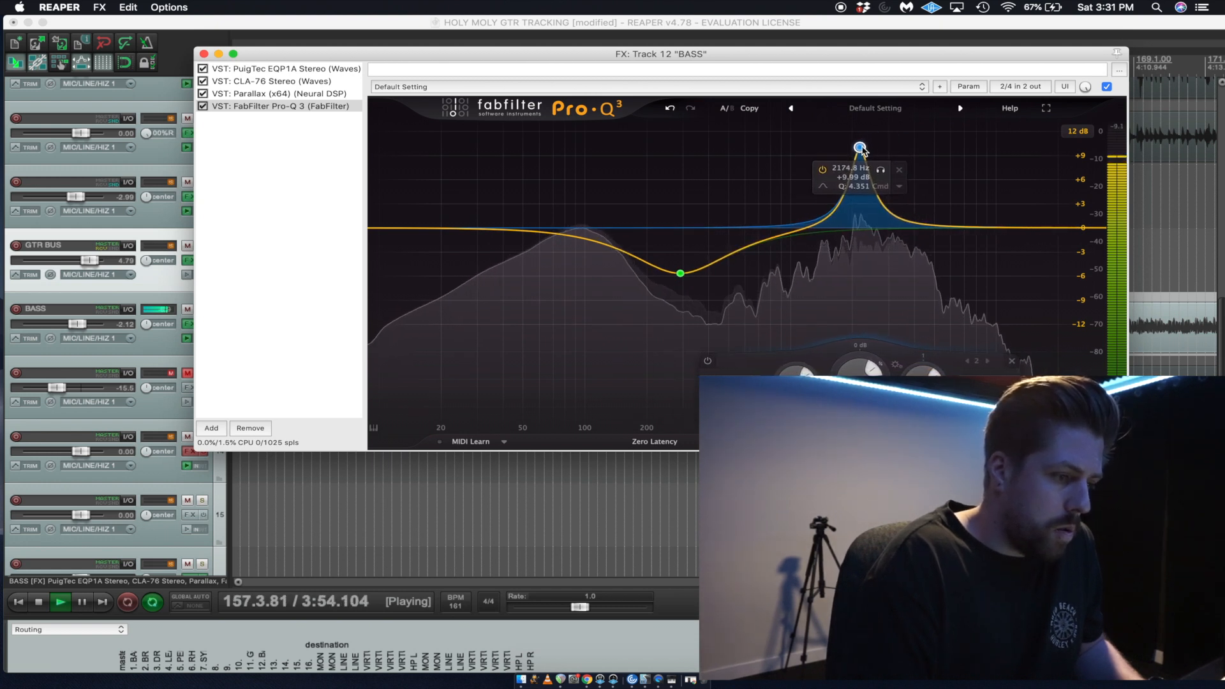
{"action": "left_click_drag", "start_coordinate": [857, 158], "coordinate": [865, 244]}
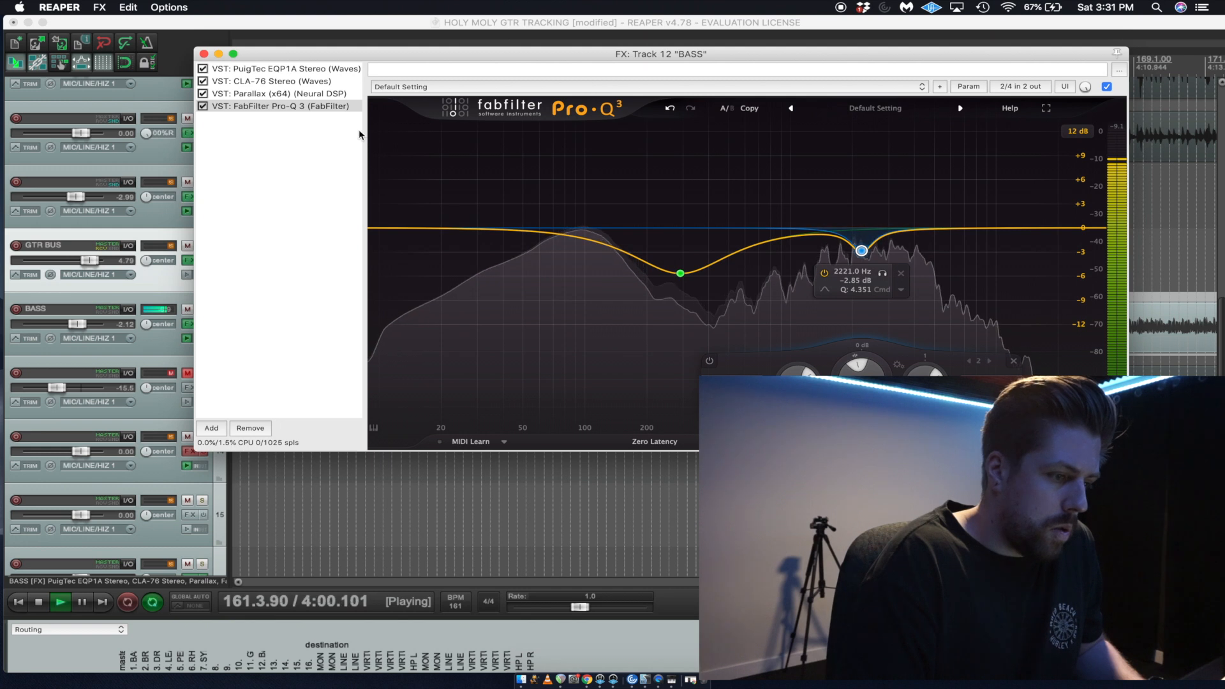
{"action": "left_click", "coordinate": [213, 109]}
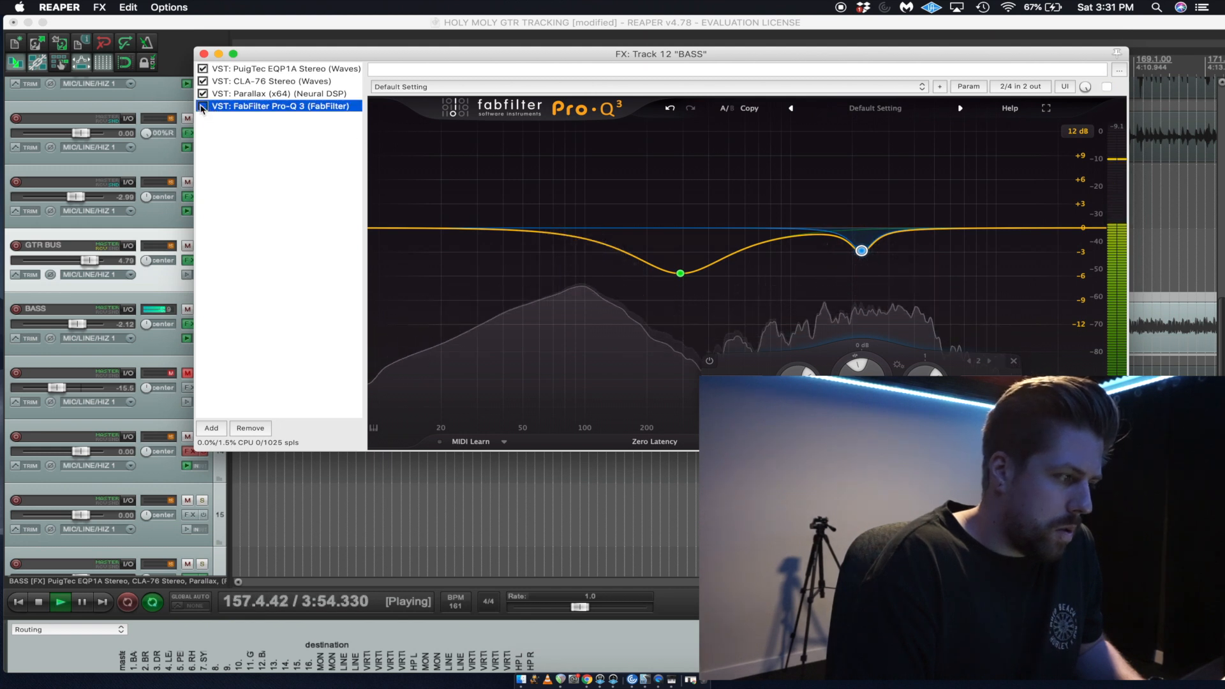
{"action": "left_click", "coordinate": [202, 107]}
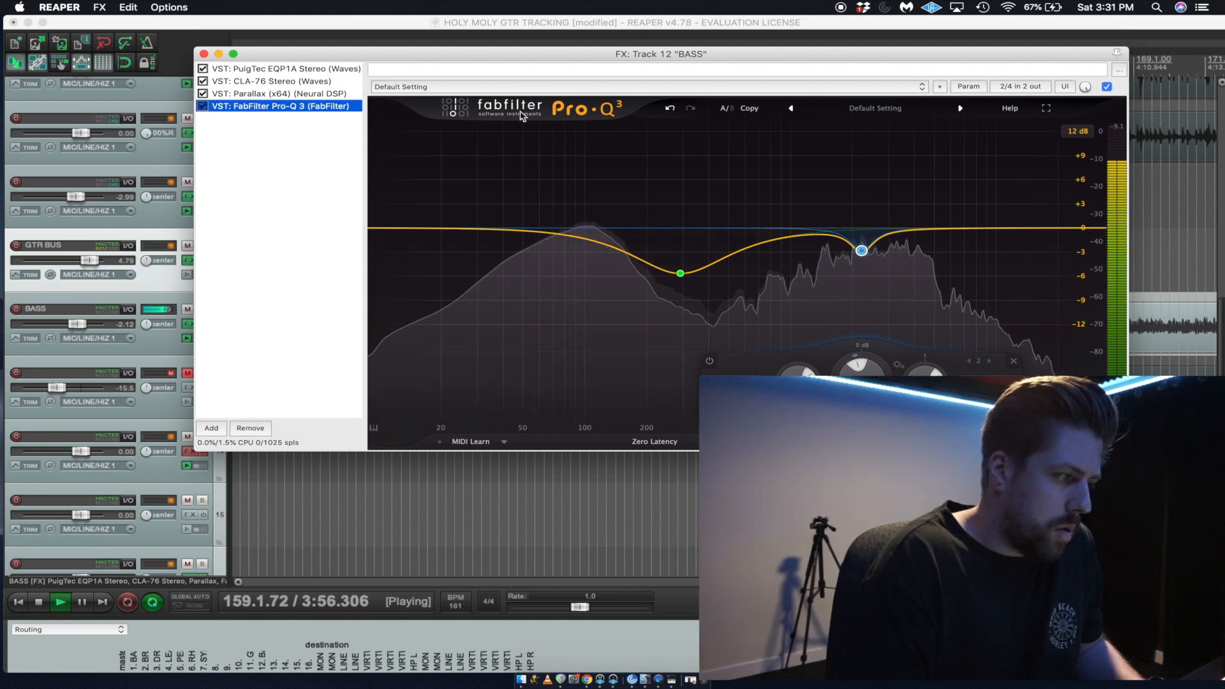
Narrow the low-mid cut to Q 1.662, solo-audition it, shift it to about 285 Hz and stop playback.
{"action": "left_click", "coordinate": [680, 273]}
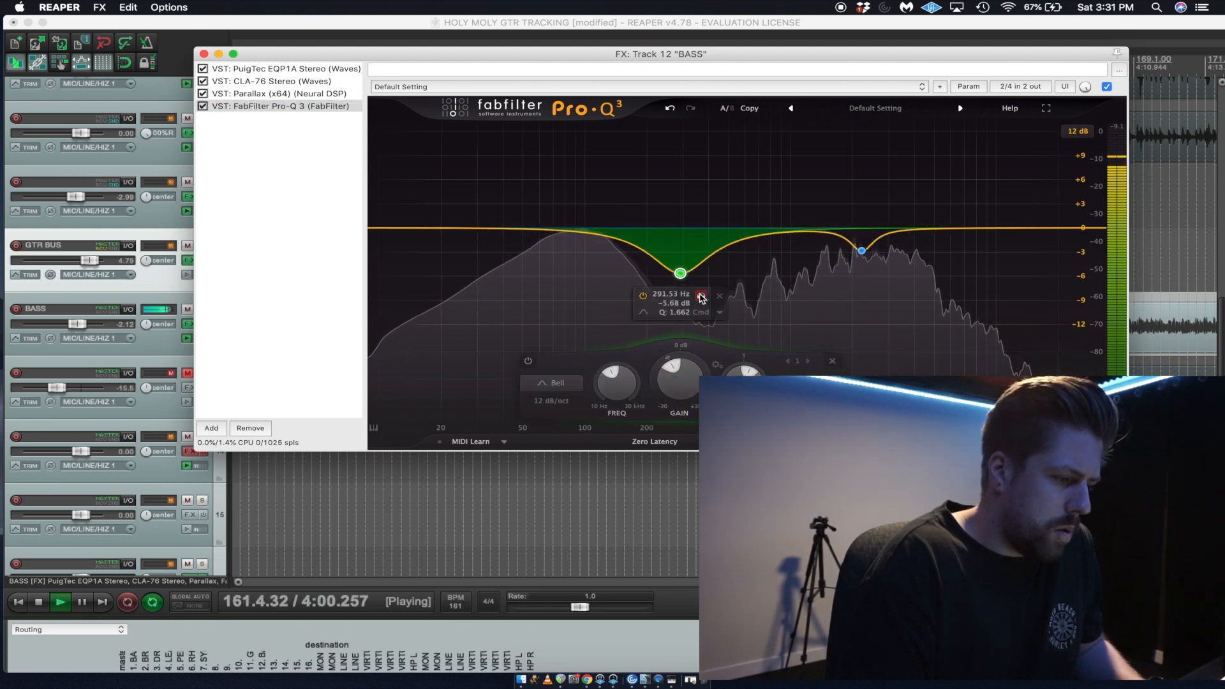
{"action": "left_click_drag", "start_coordinate": [700, 295], "coordinate": [699, 295]}
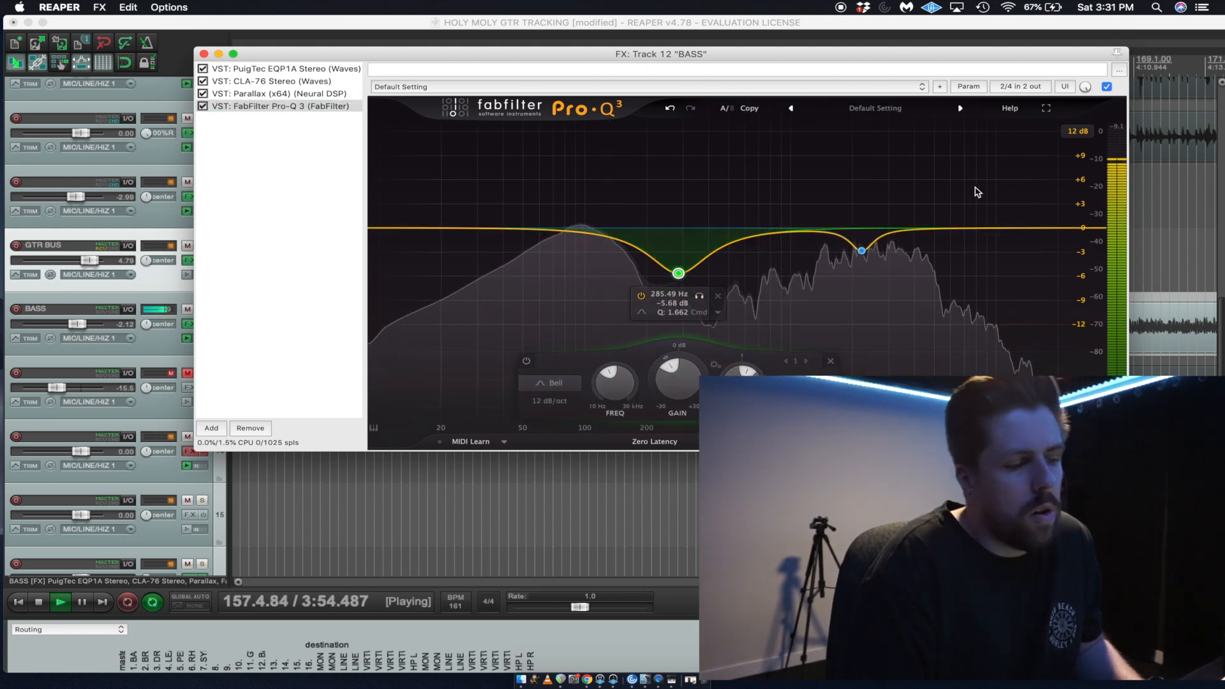
{"action": "key", "text": "space"}
Add a High Cut filter to the bass EQ, set to about 8.5 kHz with Q 1.000, and audition it.
{"action": "double_click", "coordinate": [1004, 227]}
{"action": "right_click", "coordinate": [1004, 228]}
{"action": "mouse_move", "coordinate": [1043, 295]}
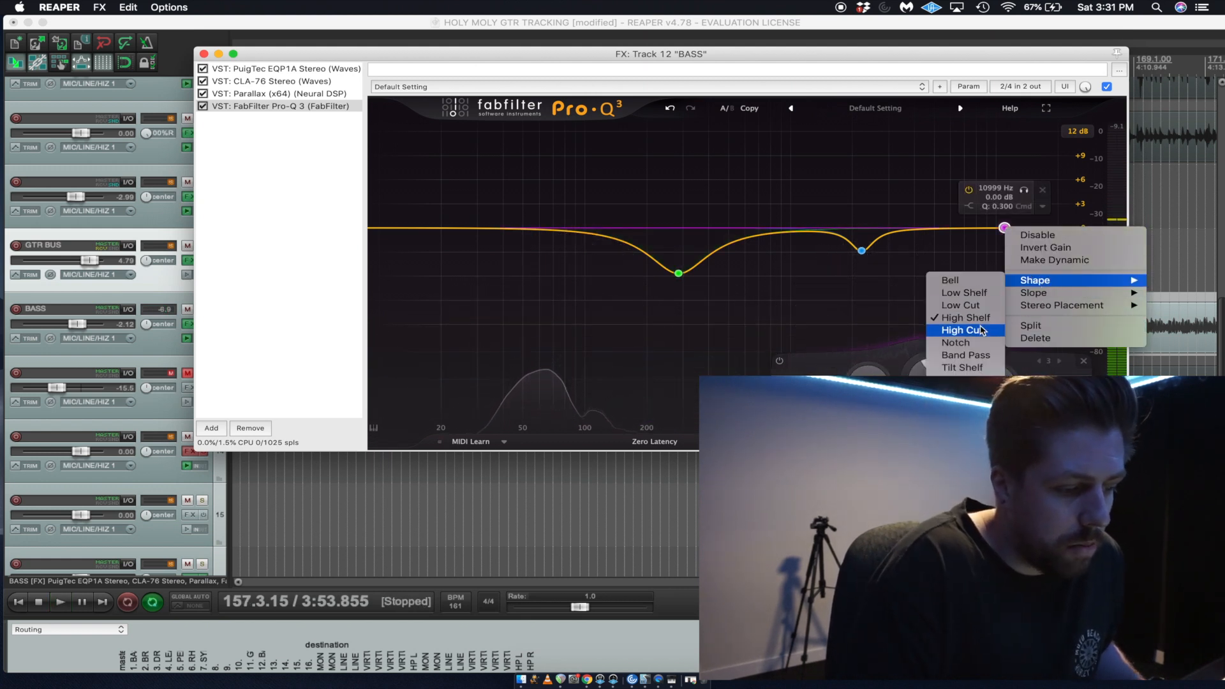
{"action": "left_click", "coordinate": [983, 330]}
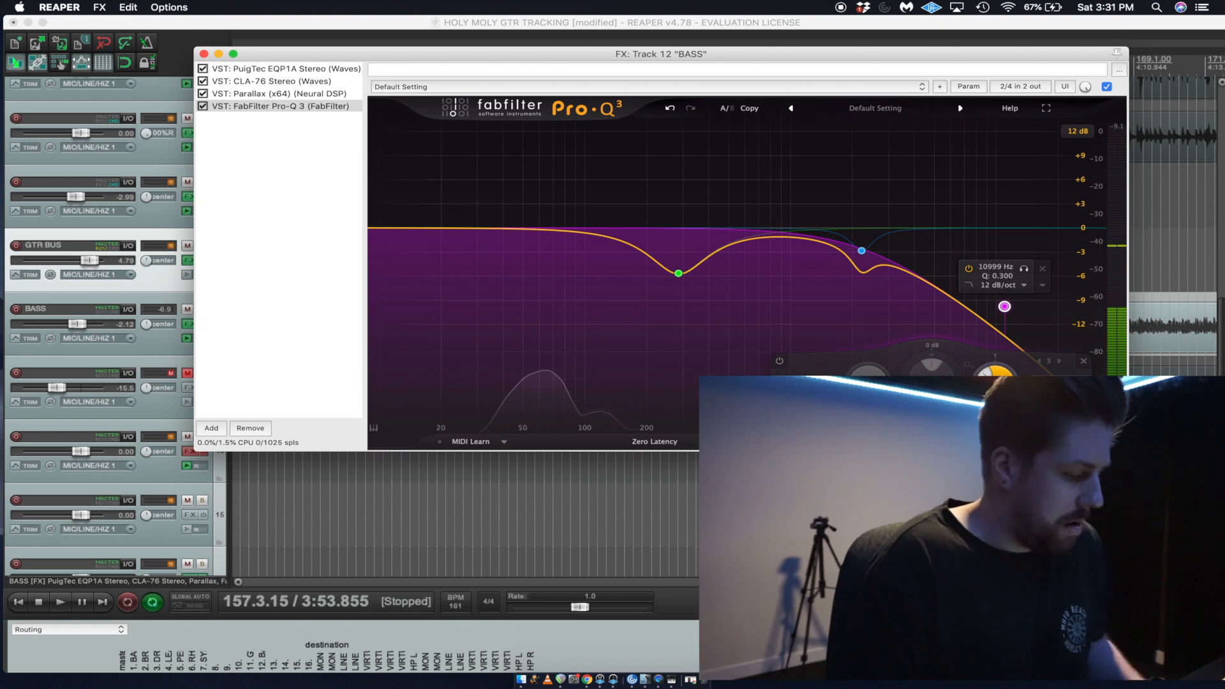
{"action": "left_click_drag", "start_coordinate": [1005, 307], "coordinate": [1001, 193]}
{"action": "key", "text": "space"}
{"action": "key", "text": "space"}
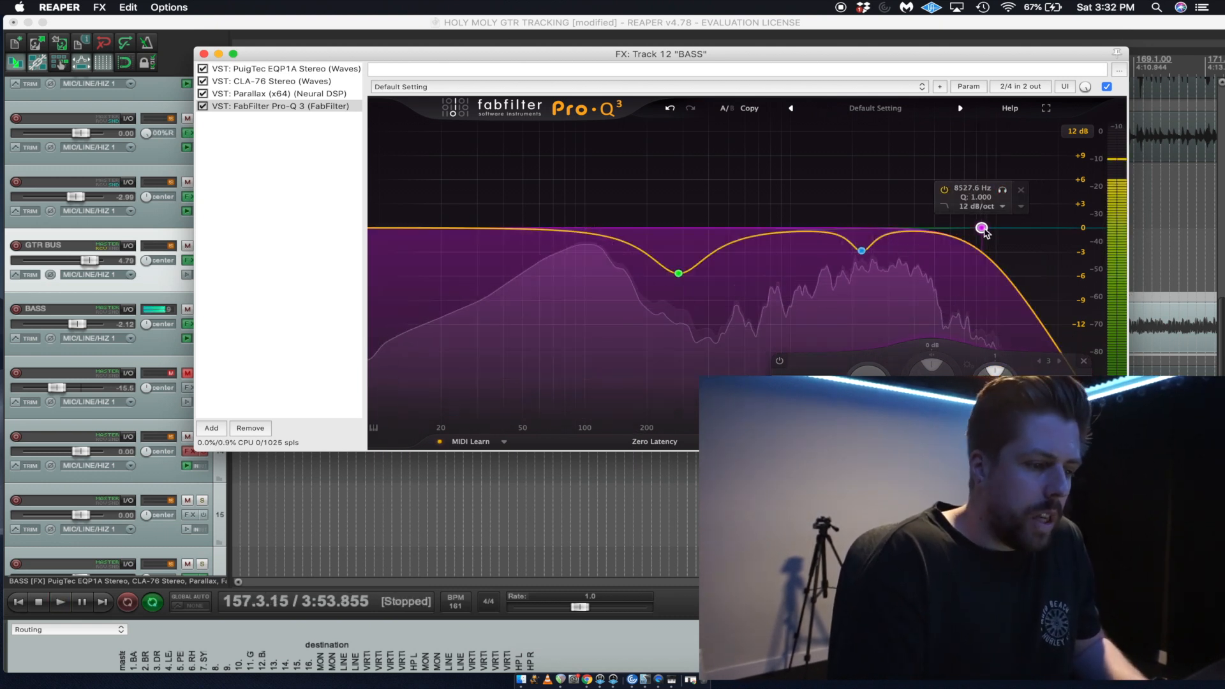
Set the High Cut slope to 36 dB/oct and shift its frequency slightly lower while listening to the bass.
{"action": "left_click", "coordinate": [986, 206]}
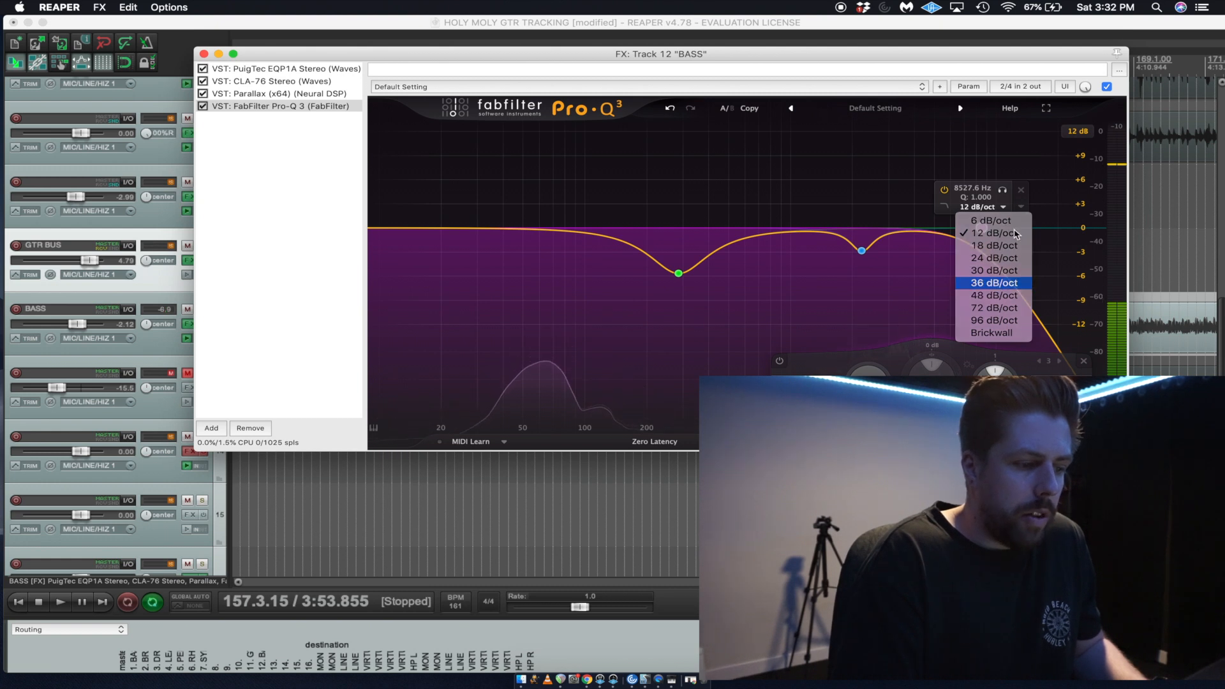
{"action": "left_click", "coordinate": [994, 283]}
{"action": "key", "text": "space"}
{"action": "left_click_drag", "start_coordinate": [1002, 189], "coordinate": [989, 228]}
{"action": "key", "text": "space"}
{"action": "key", "text": "space"}
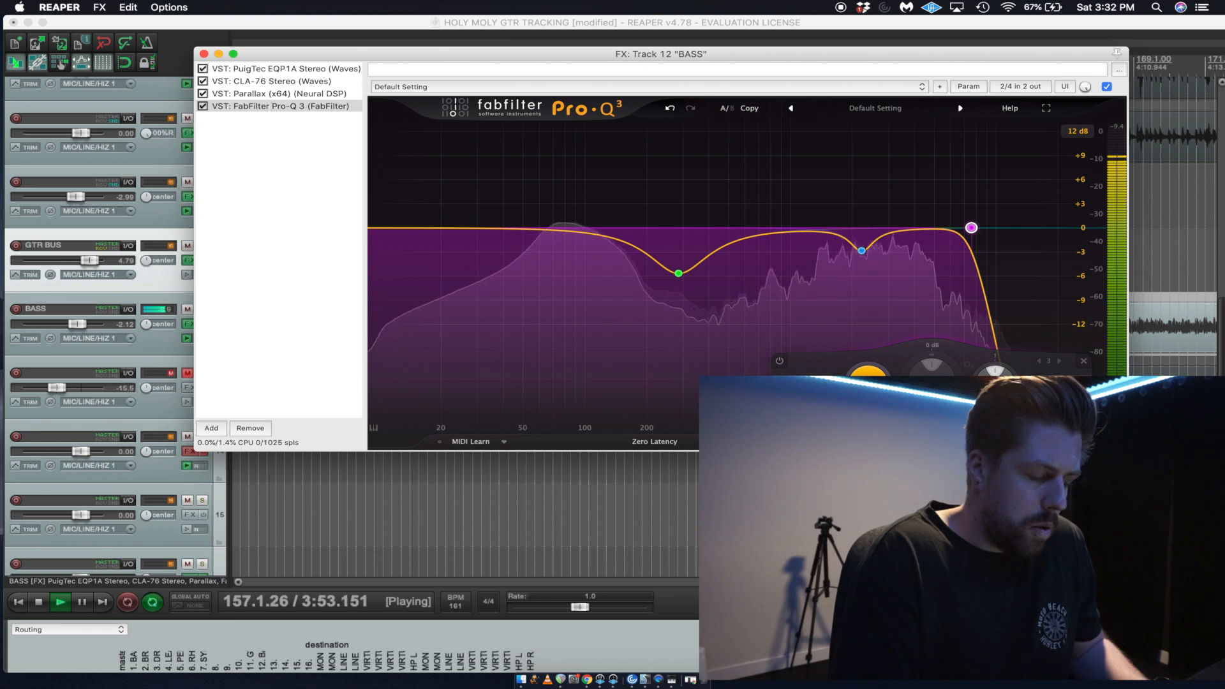
Try a Bell boost of 4.83 dB at about 93 Hz with Q 1.475, audition it, delete the band and stop playback.
{"action": "left_click", "coordinate": [577, 232]}
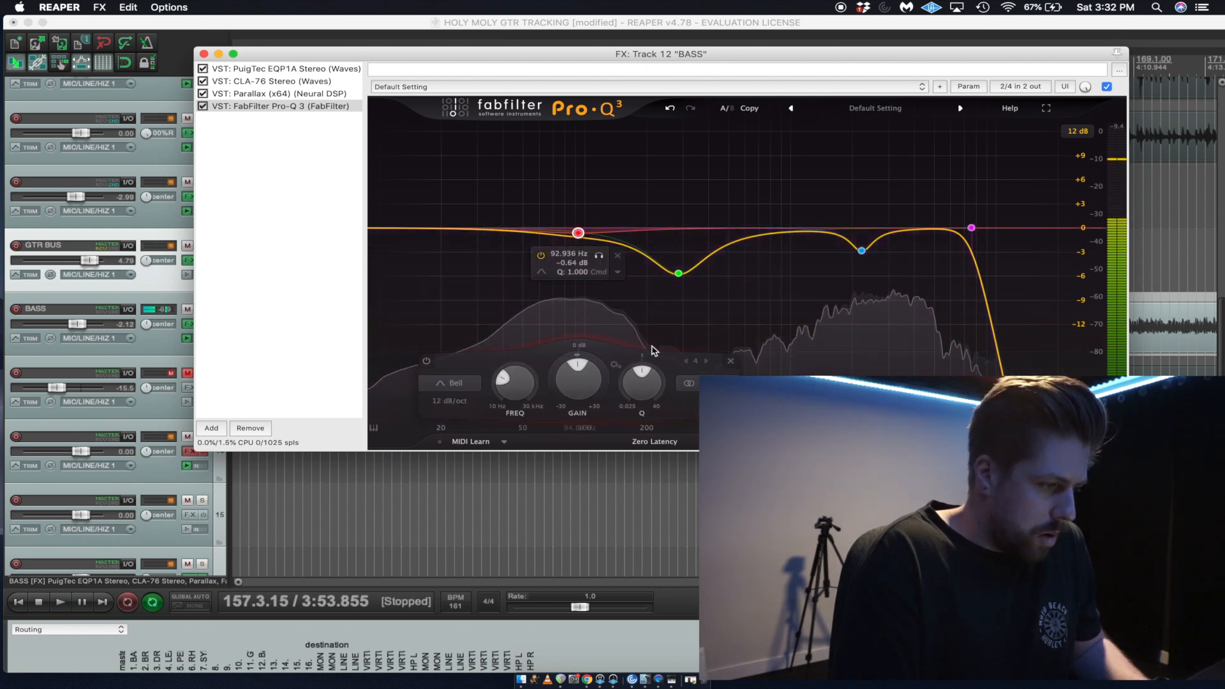
{"action": "mouse_move", "coordinate": [579, 380]}
{"action": "left_mouse_down"}
{"action": "mouse_move", "coordinate": [582, 319]}
{"action": "mouse_move", "coordinate": [582, 358]}
{"action": "left_mouse_up"}
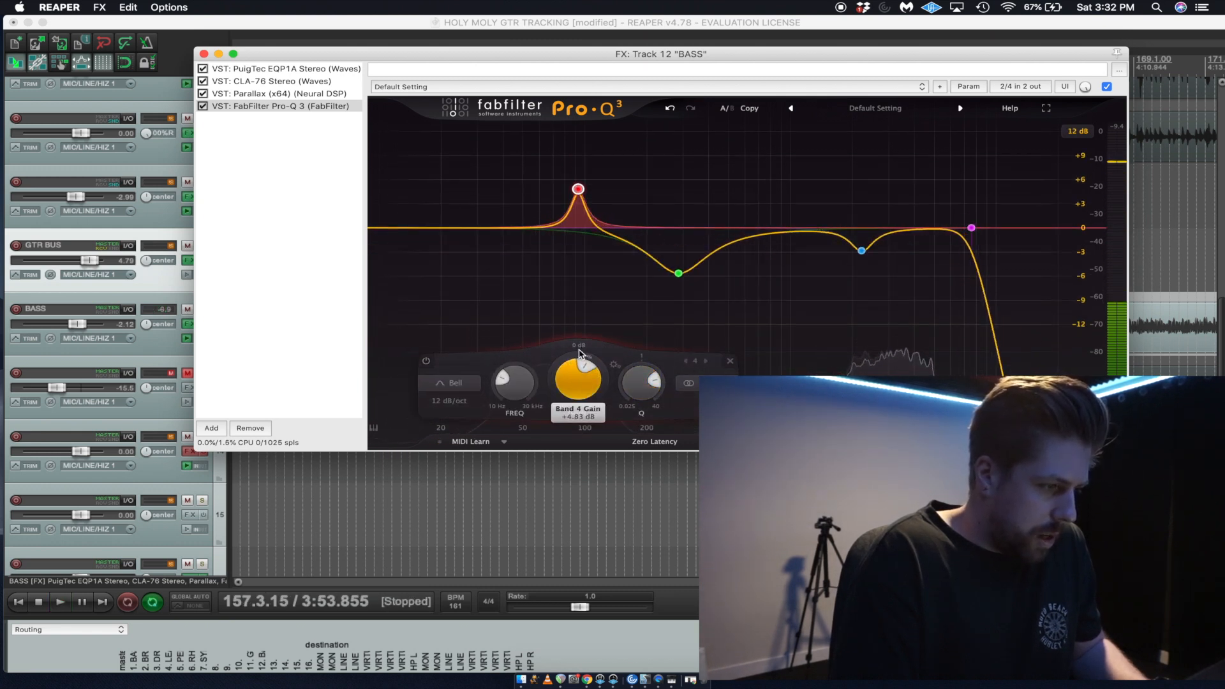
{"action": "key", "text": "space"}
{"action": "mouse_move", "coordinate": [599, 158]}
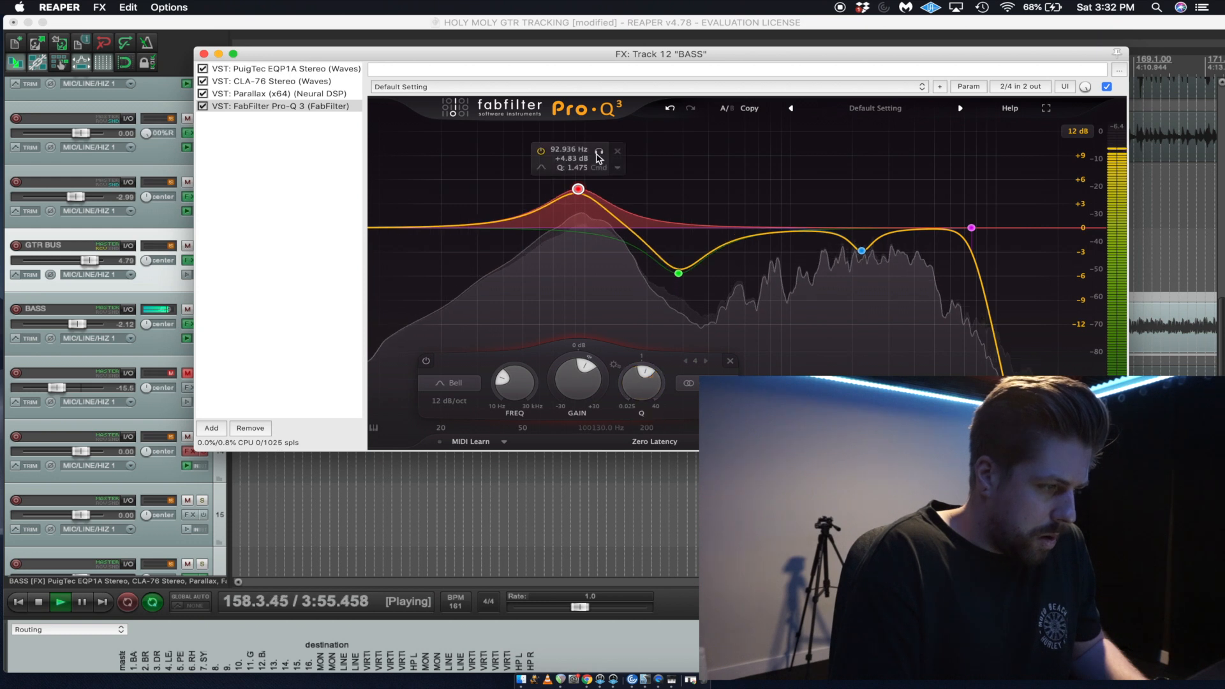
{"action": "left_click_drag", "start_coordinate": [599, 152], "coordinate": [601, 152]}
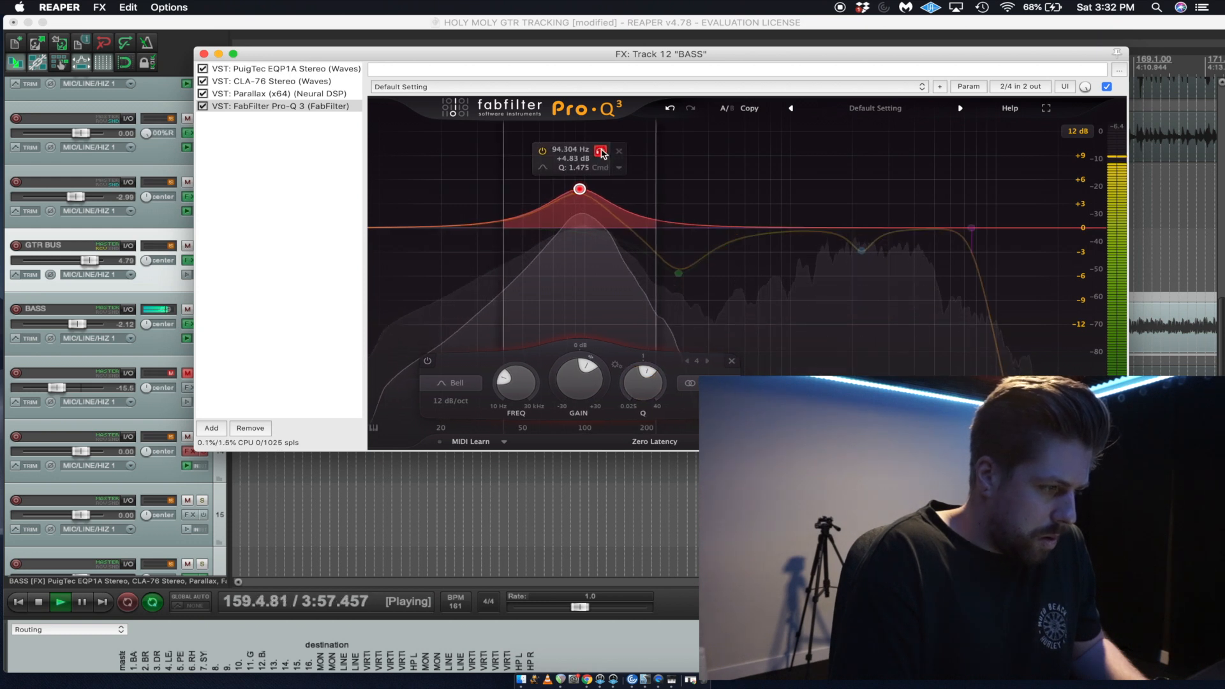
{"action": "left_click_drag", "start_coordinate": [587, 354], "coordinate": [568, 421]}
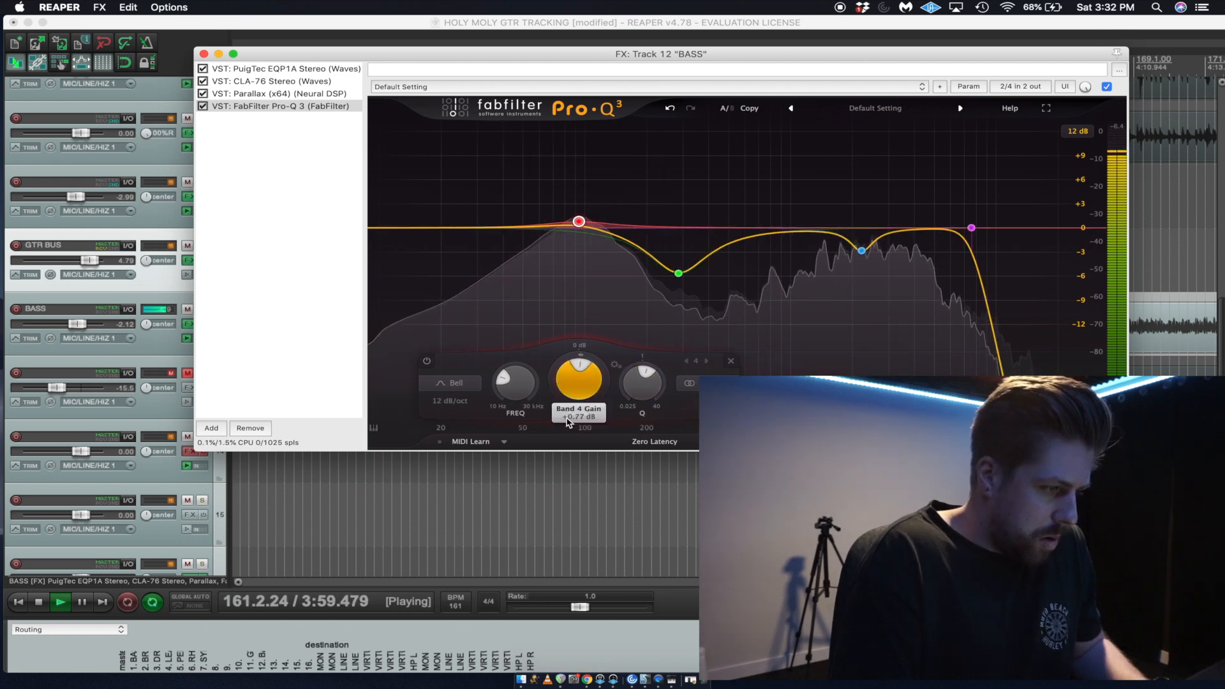
{"action": "key", "text": "super+z"}
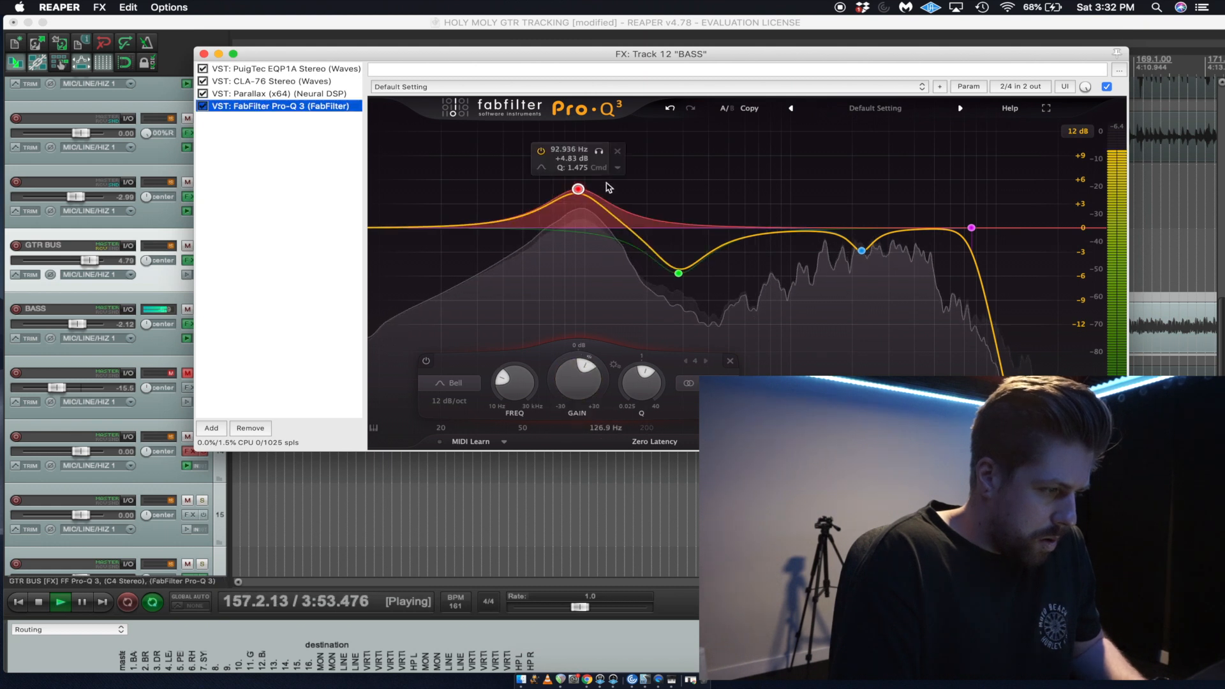
{"action": "key", "text": "super+shift+z"}
{"action": "key", "text": "Delete"}
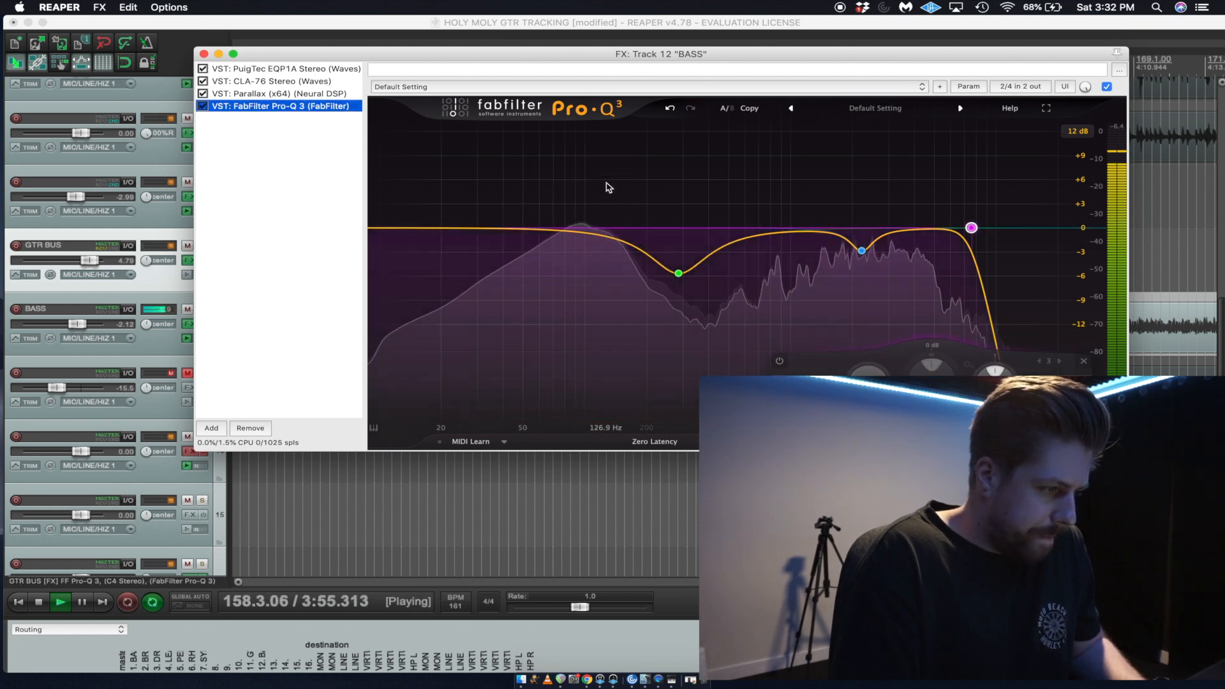
{"action": "key", "text": "space"}
Add a dynamic Bell band at about 96 Hz with -0.31 dB gain and a -1.24 dB dynamic range, auditioning it against playback.
{"action": "double_click", "coordinate": [582, 231]}
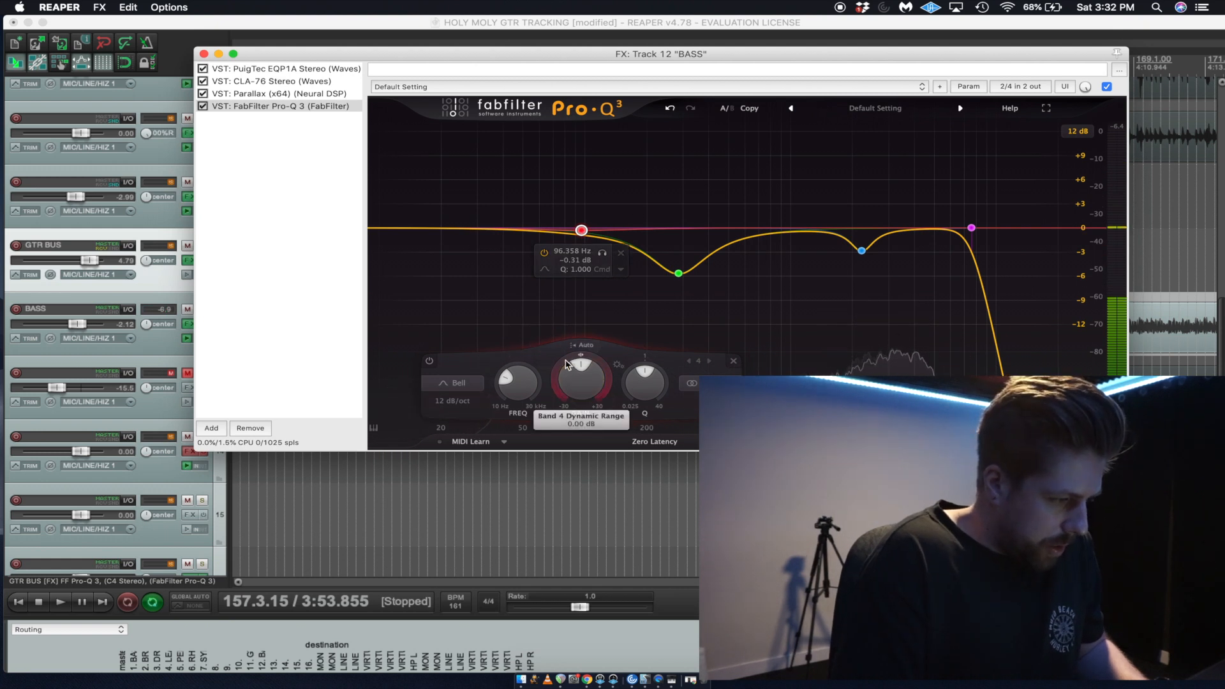
{"action": "left_click_drag", "start_coordinate": [567, 364], "coordinate": [557, 377]}
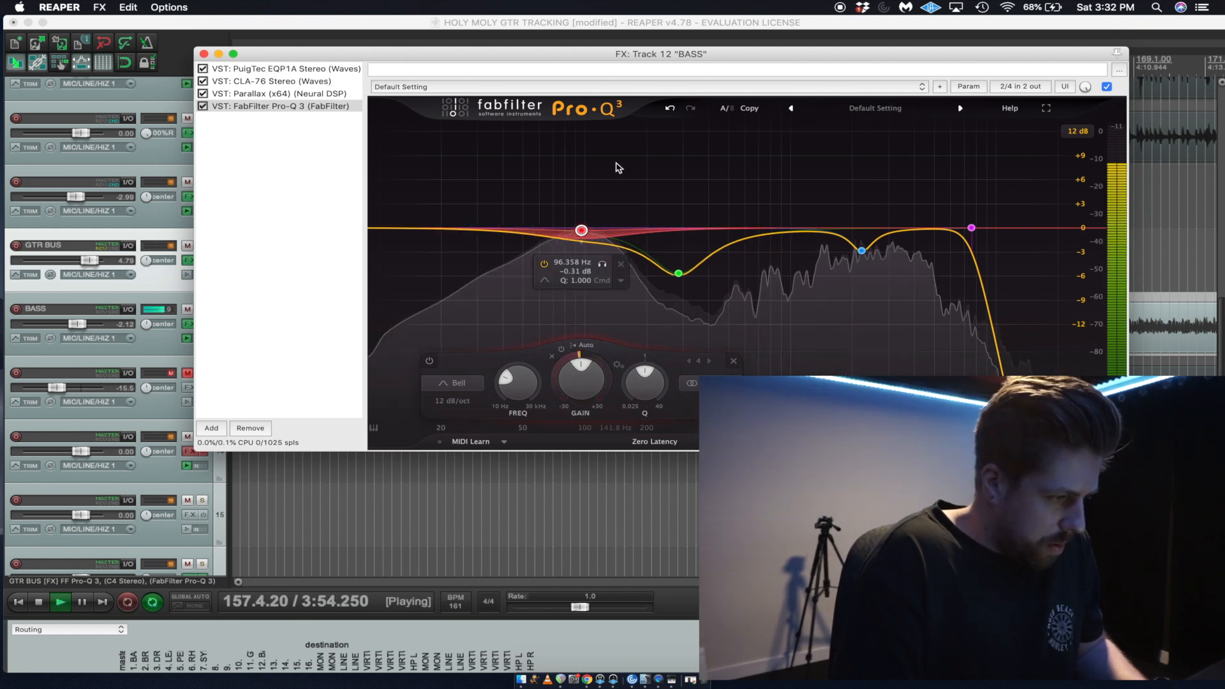
{"action": "key", "text": "space"}
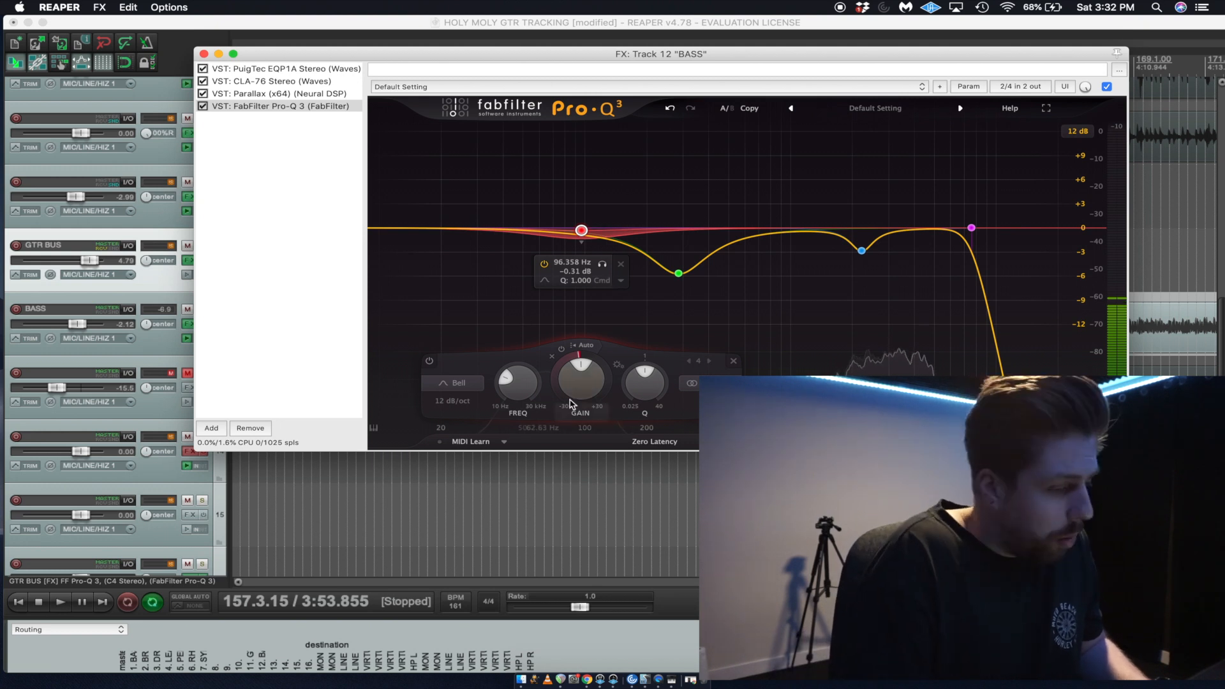
{"action": "mouse_move", "coordinate": [561, 369]}
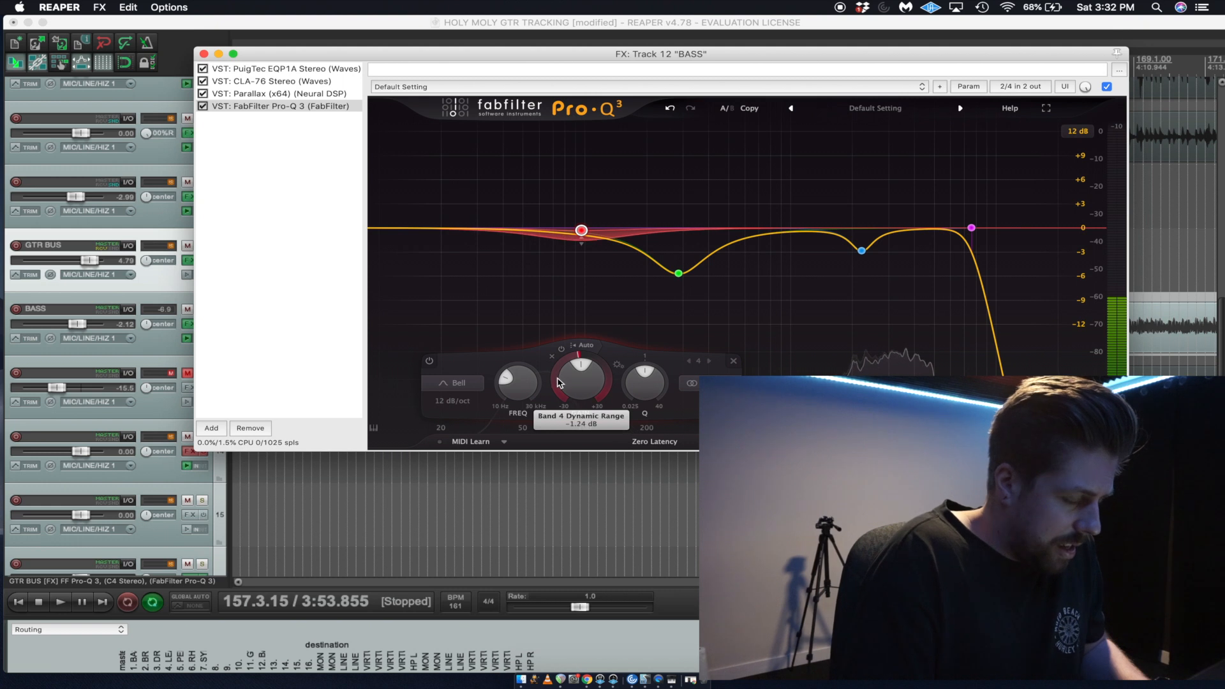
Ease the 96 Hz band's dynamic range to -0.73 dB and narrow its Q to 3.222 during playback.
{"action": "key", "text": "space"}
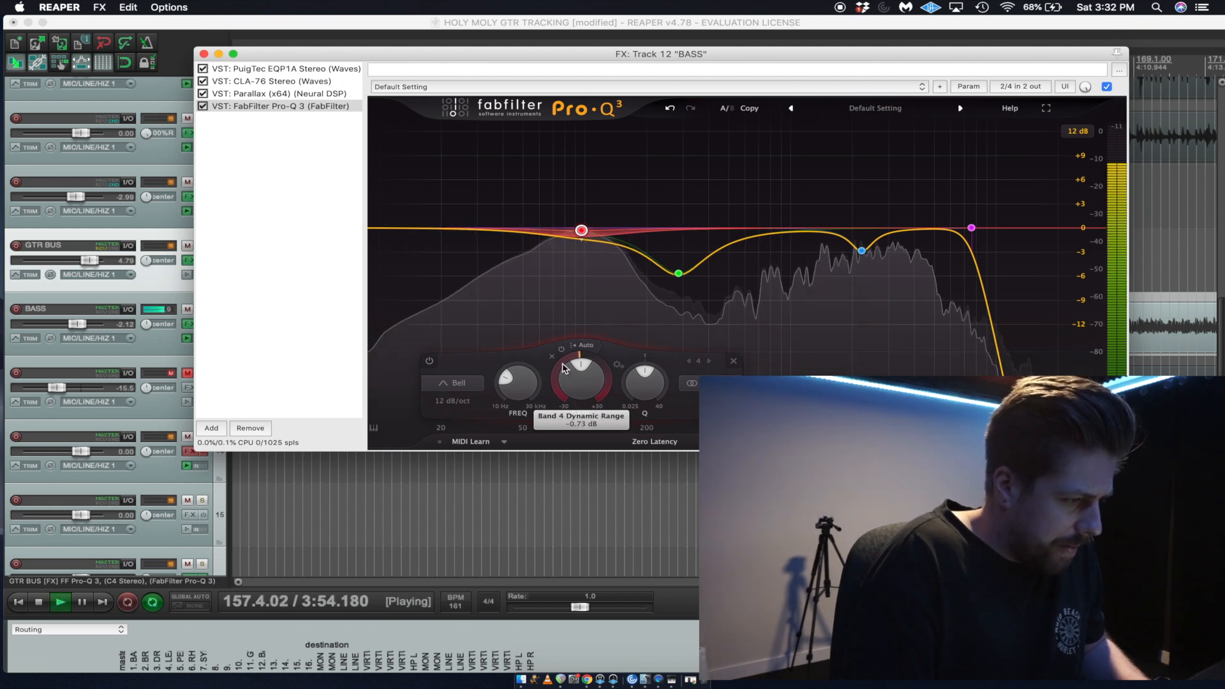
{"action": "left_click_drag", "start_coordinate": [631, 377], "coordinate": [648, 332]}
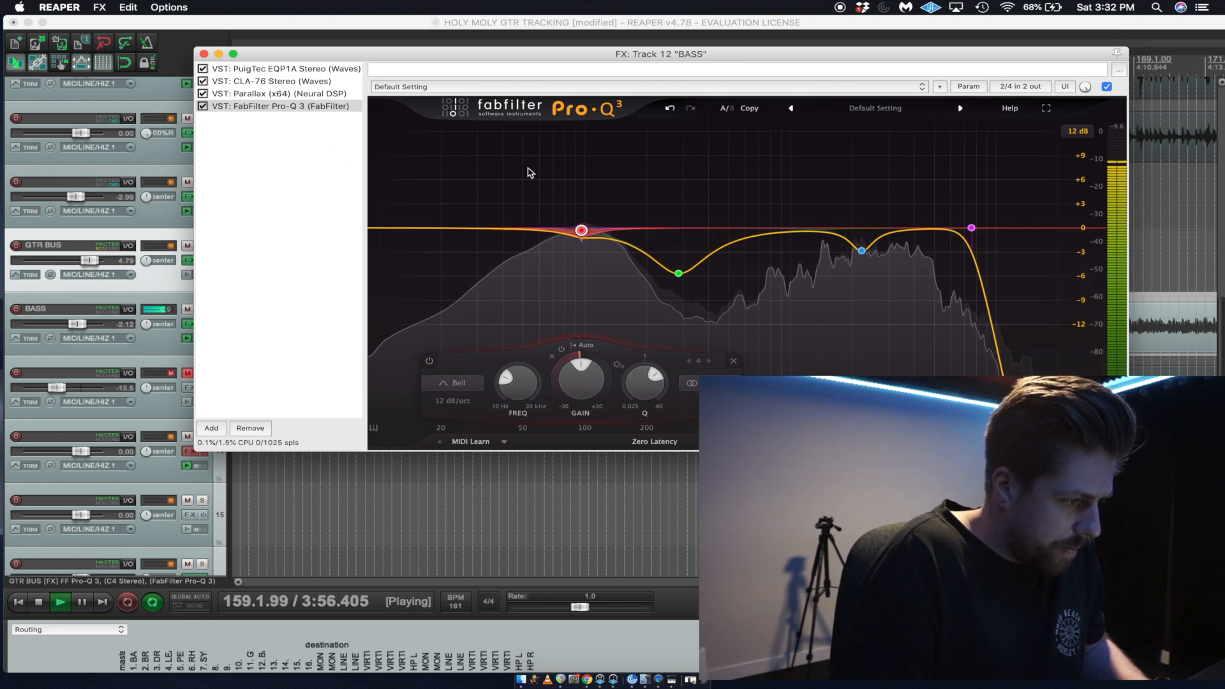
{"action": "mouse_move", "coordinate": [611, 187]}
{"action": "key", "text": "space"}
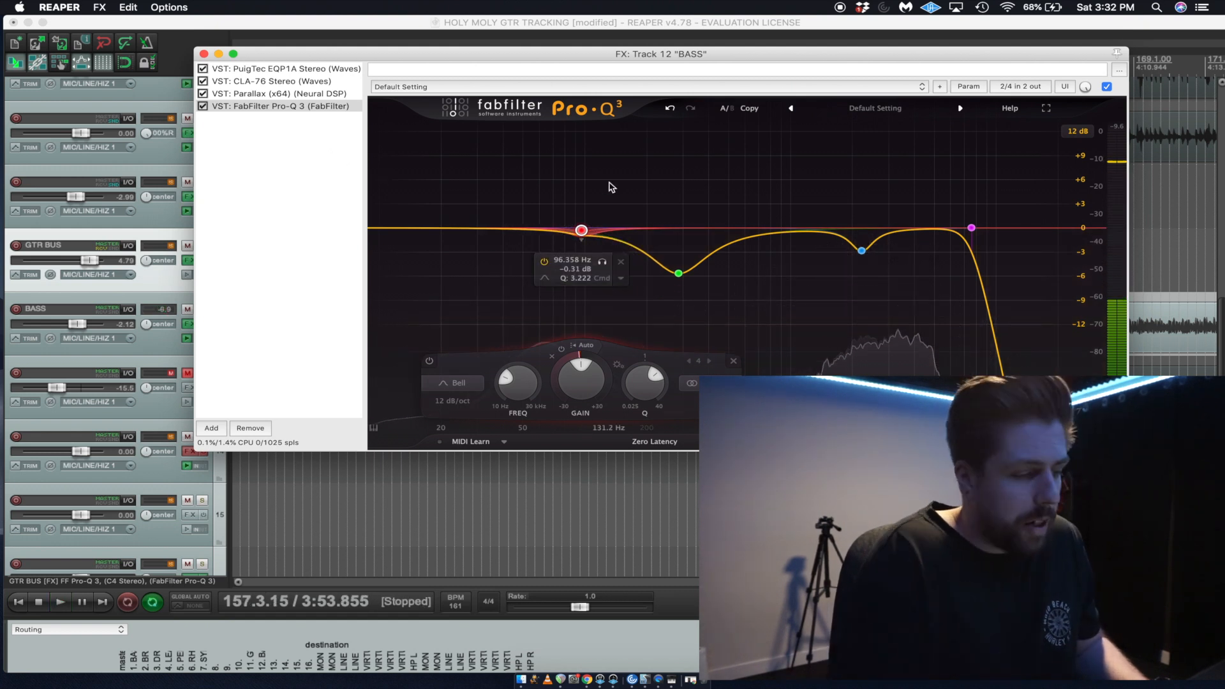
Bring up the Parallax window on the BASS track, start playback near bar 154 and move the effects chain window clear of it.
{"action": "left_click", "coordinate": [292, 94]}
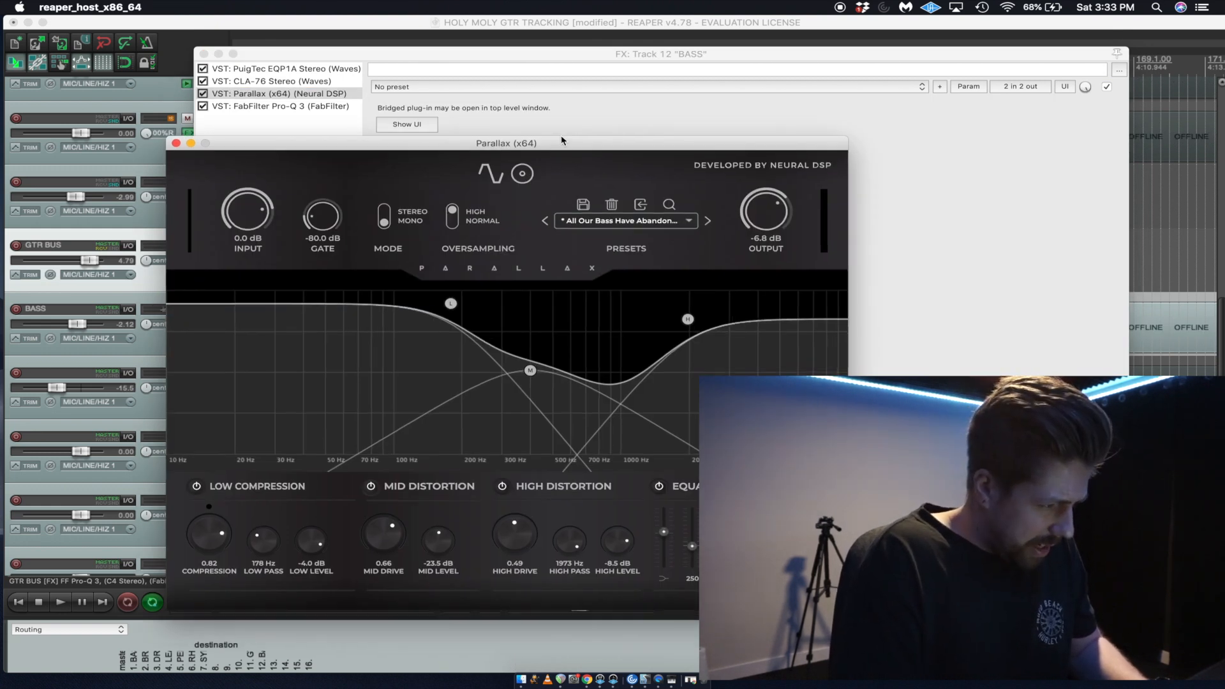
{"action": "left_click_drag", "start_coordinate": [555, 147], "coordinate": [613, 79]}
{"action": "left_click", "coordinate": [614, 51]}
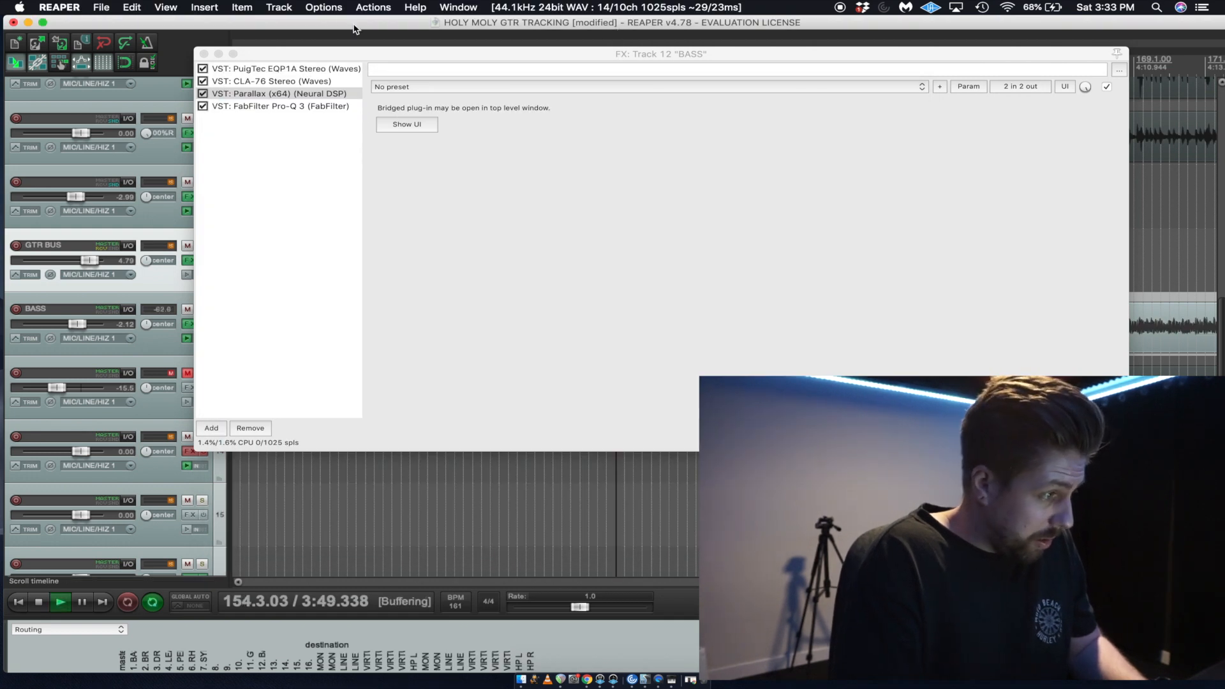
{"action": "left_click", "coordinate": [401, 124]}
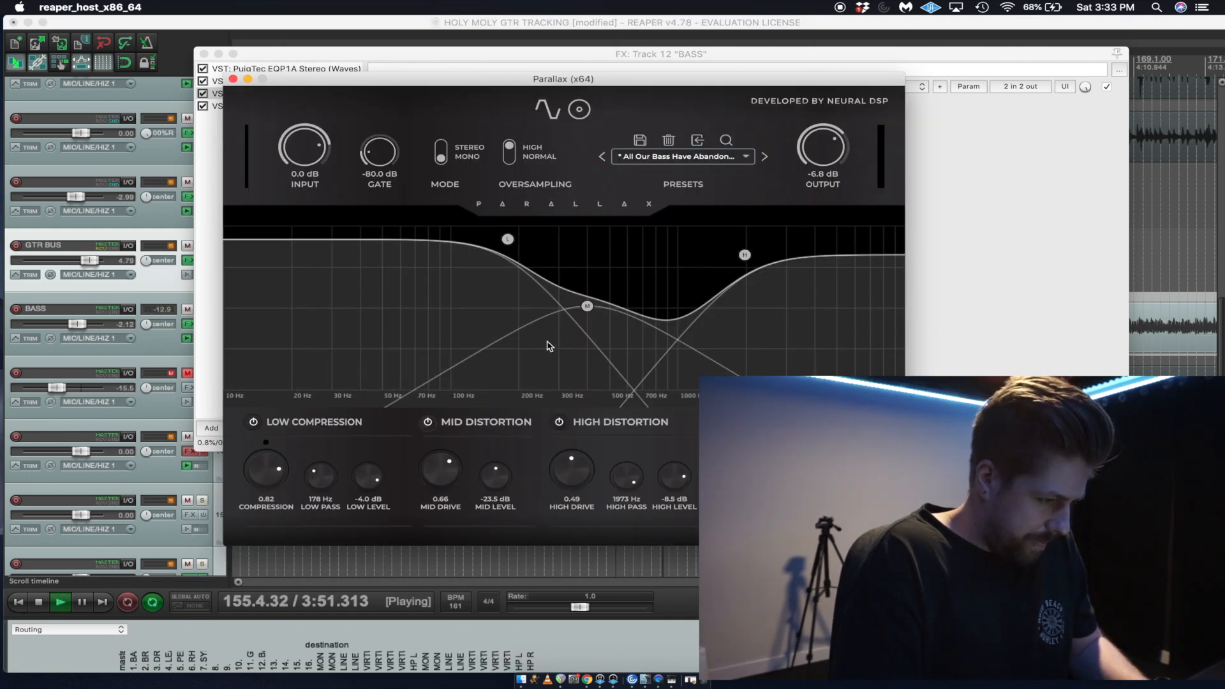
{"action": "left_click_drag", "start_coordinate": [572, 67], "coordinate": [536, 437]}
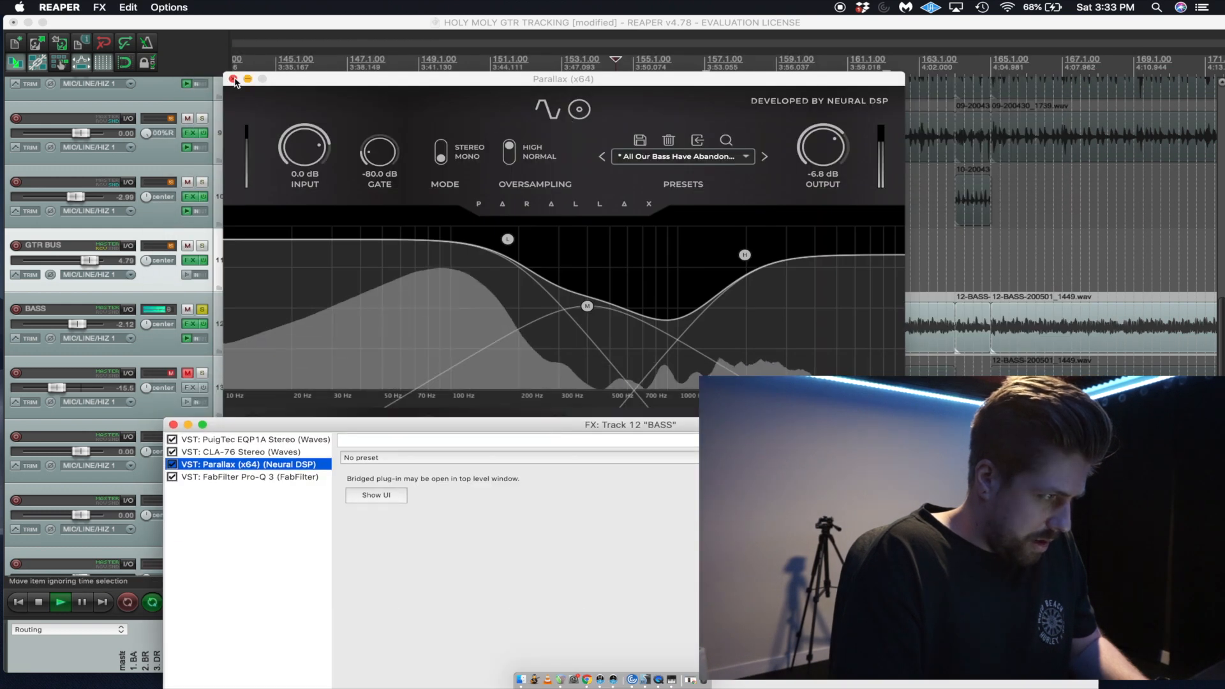
{"action": "left_click", "coordinate": [608, 83]}
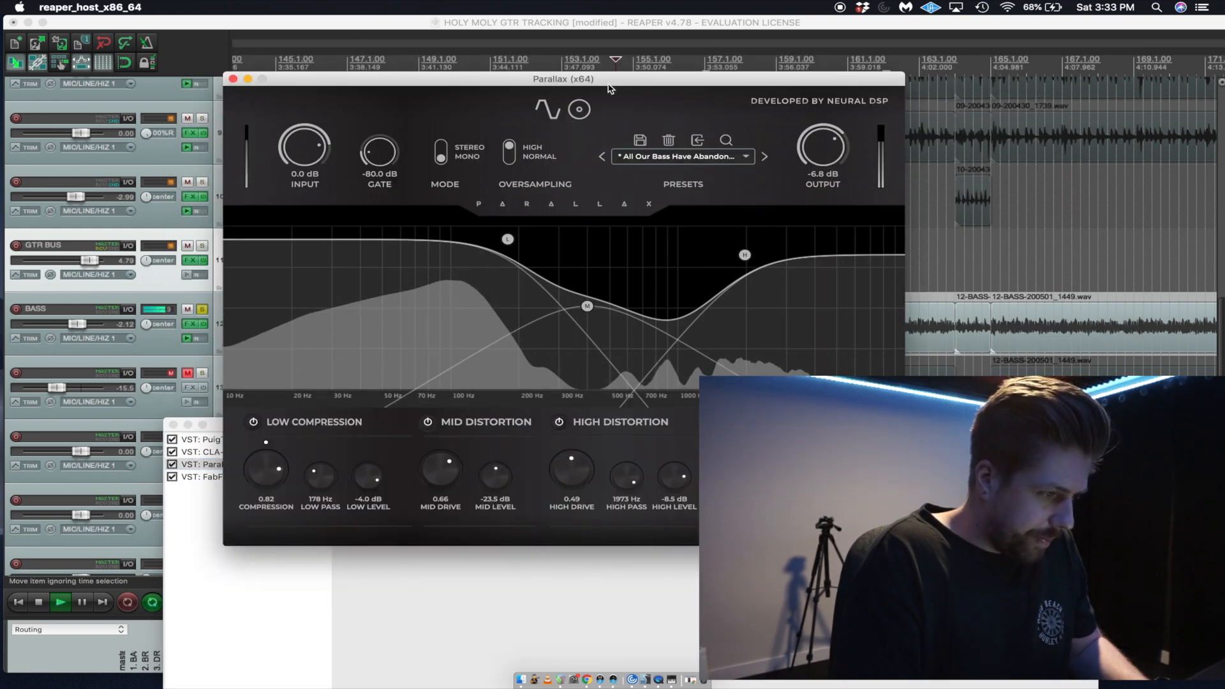
Raise Parallax's High Drive to 0.54 and bring up FabFilter Pro-Q 3 in the BASS effects chain.
{"action": "left_click_drag", "start_coordinate": [574, 470], "coordinate": [574, 468]}
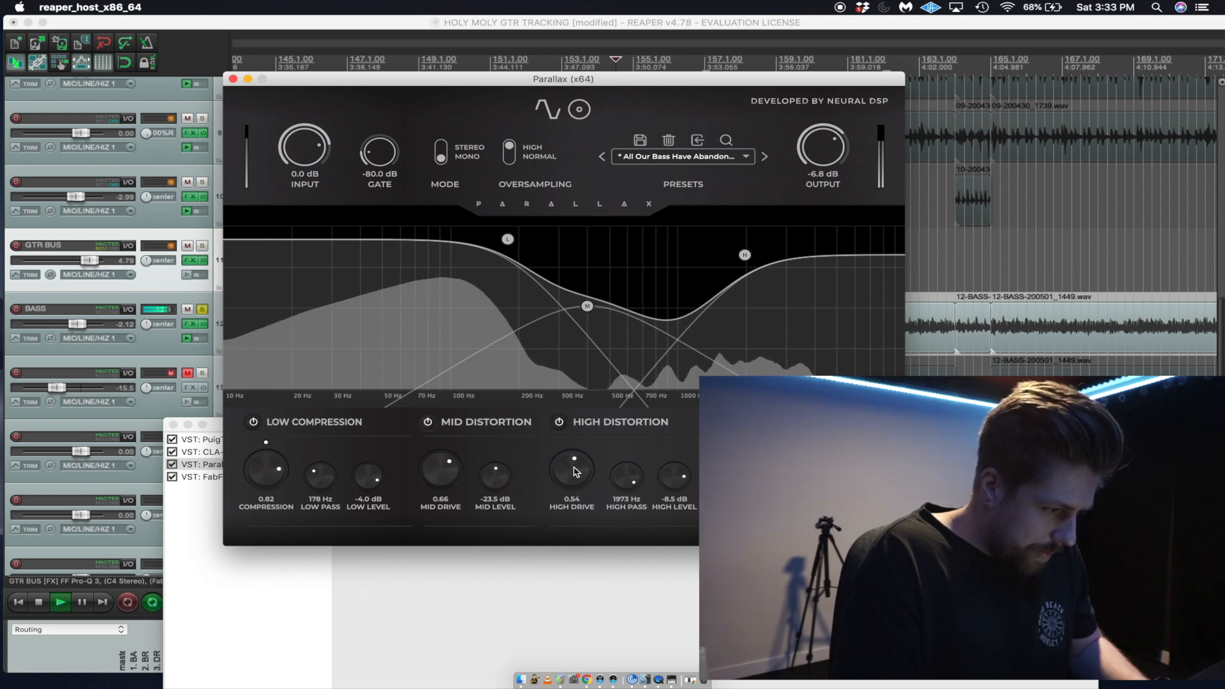
{"action": "left_click_drag", "start_coordinate": [962, 425], "coordinate": [1001, 178]}
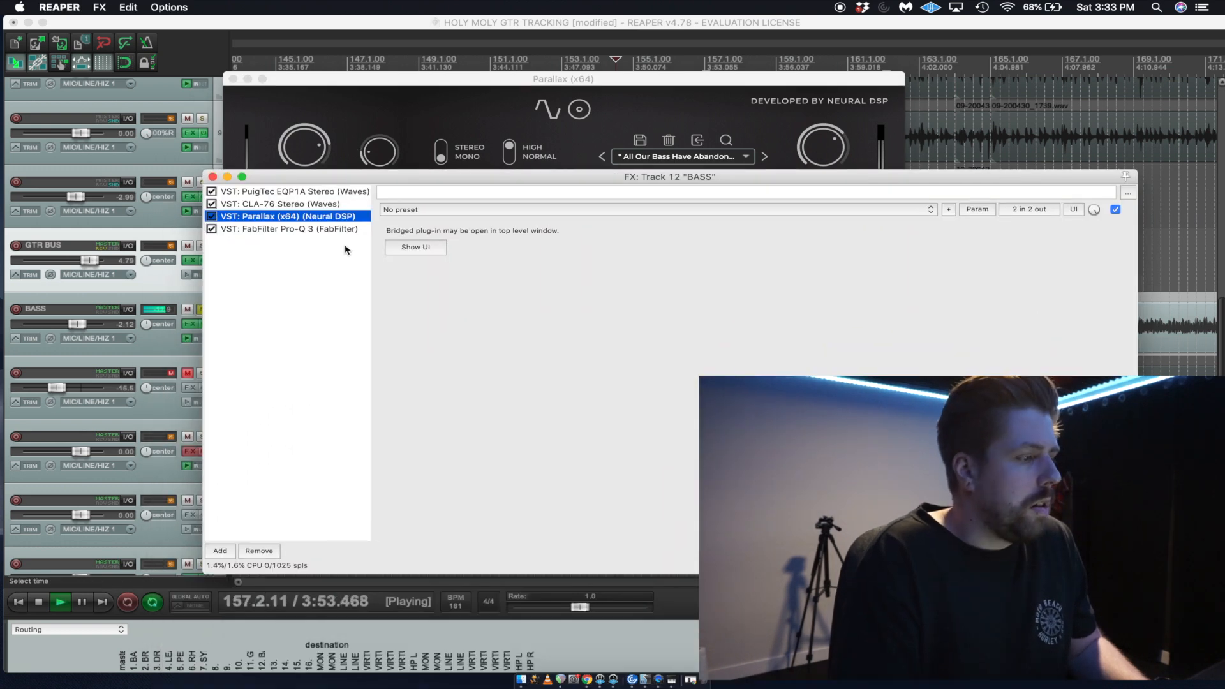
{"action": "left_click", "coordinate": [341, 231]}
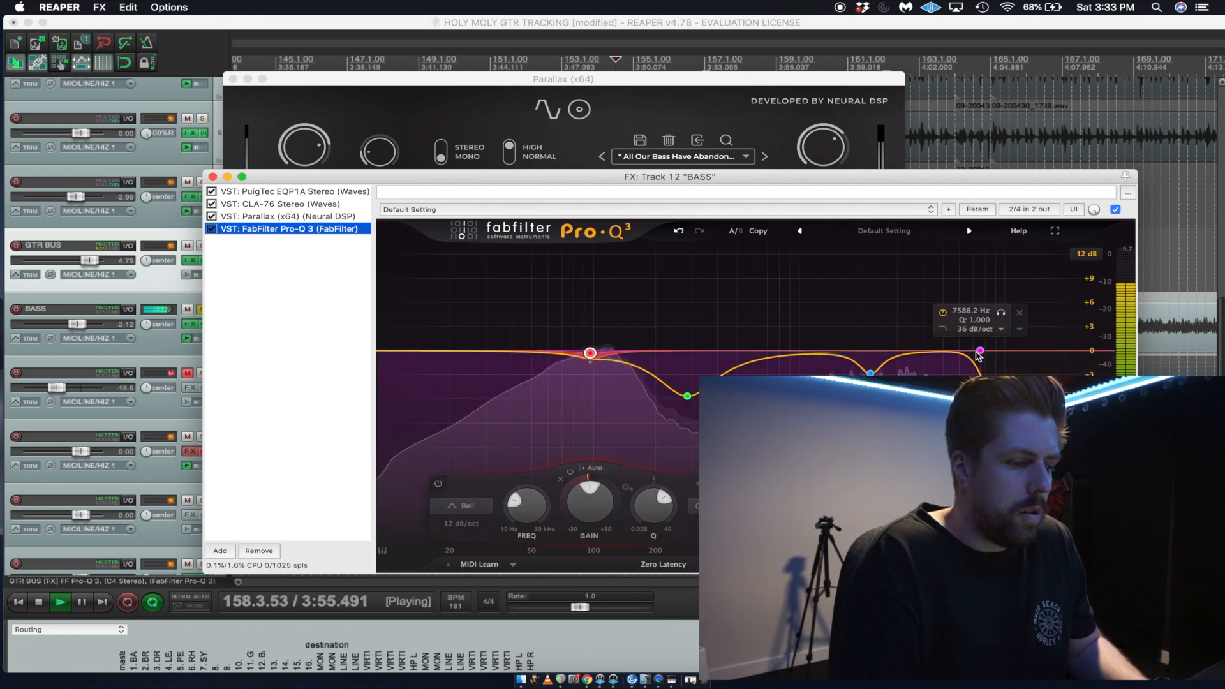
Add a 1.76 dB Bell boost at about 923 Hz with Q 1.946, audition it, close the plug-in windows and stop playback.
{"action": "left_click", "coordinate": [980, 352]}
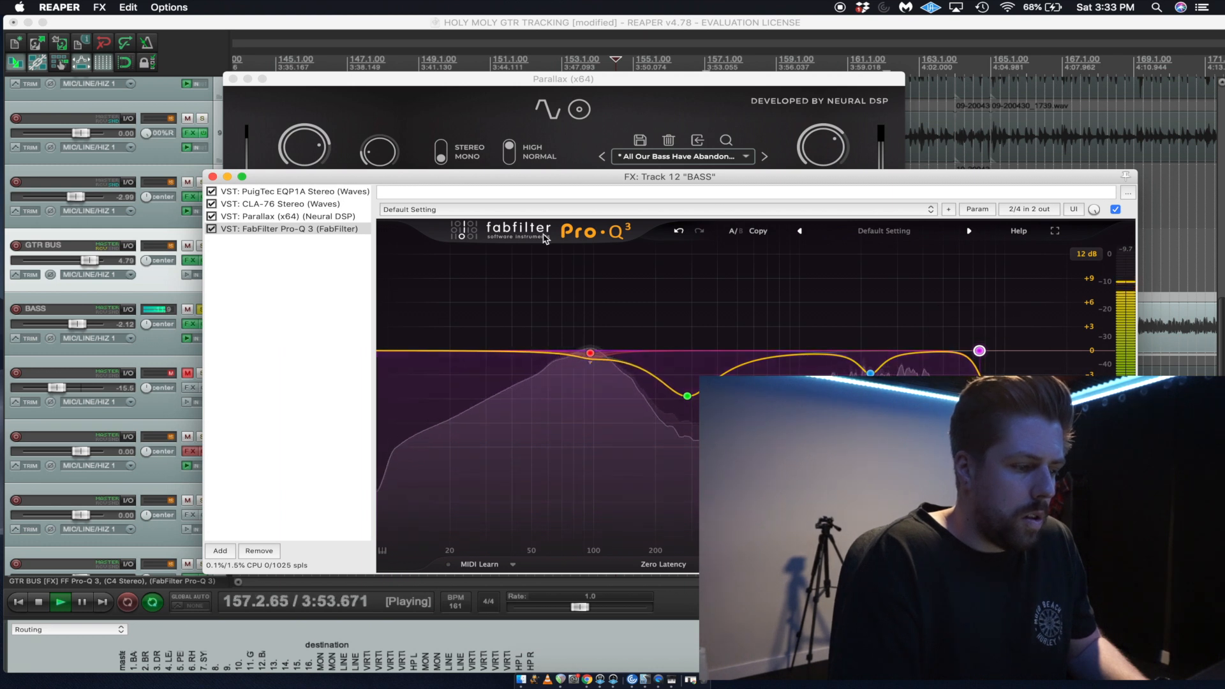
{"action": "left_click", "coordinate": [788, 356]}
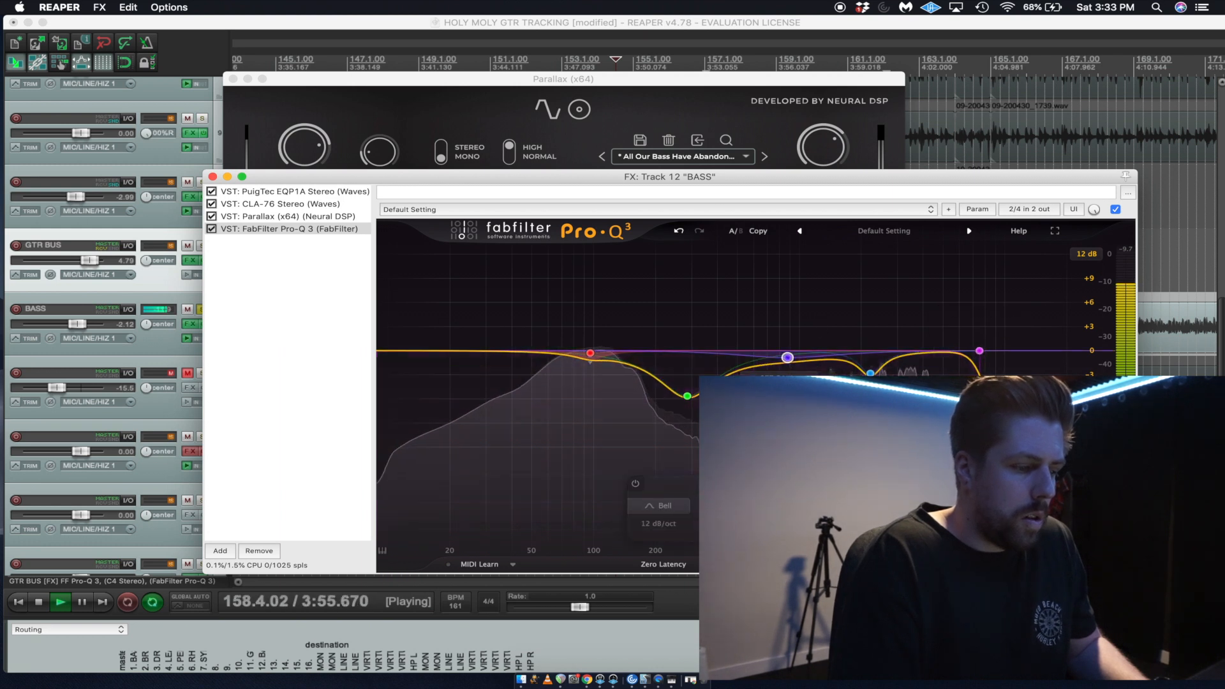
{"action": "mouse_move", "coordinate": [787, 356]}
{"action": "left_mouse_down"}
{"action": "mouse_move", "coordinate": [789, 261]}
{"action": "mouse_move", "coordinate": [790, 340]}
{"action": "left_mouse_up"}
{"action": "scroll", "coordinate": [789, 261], "scroll_direction": "down", "scroll_amount": 5}
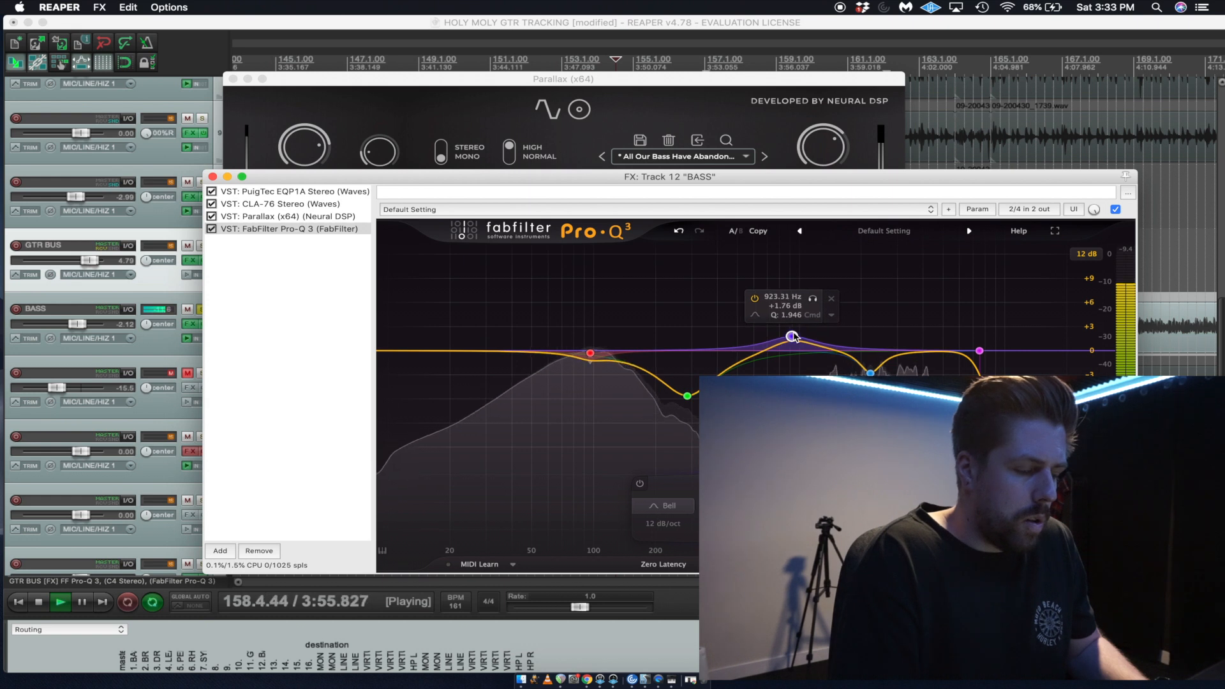
{"action": "left_click_drag", "start_coordinate": [812, 298], "coordinate": [816, 297]}
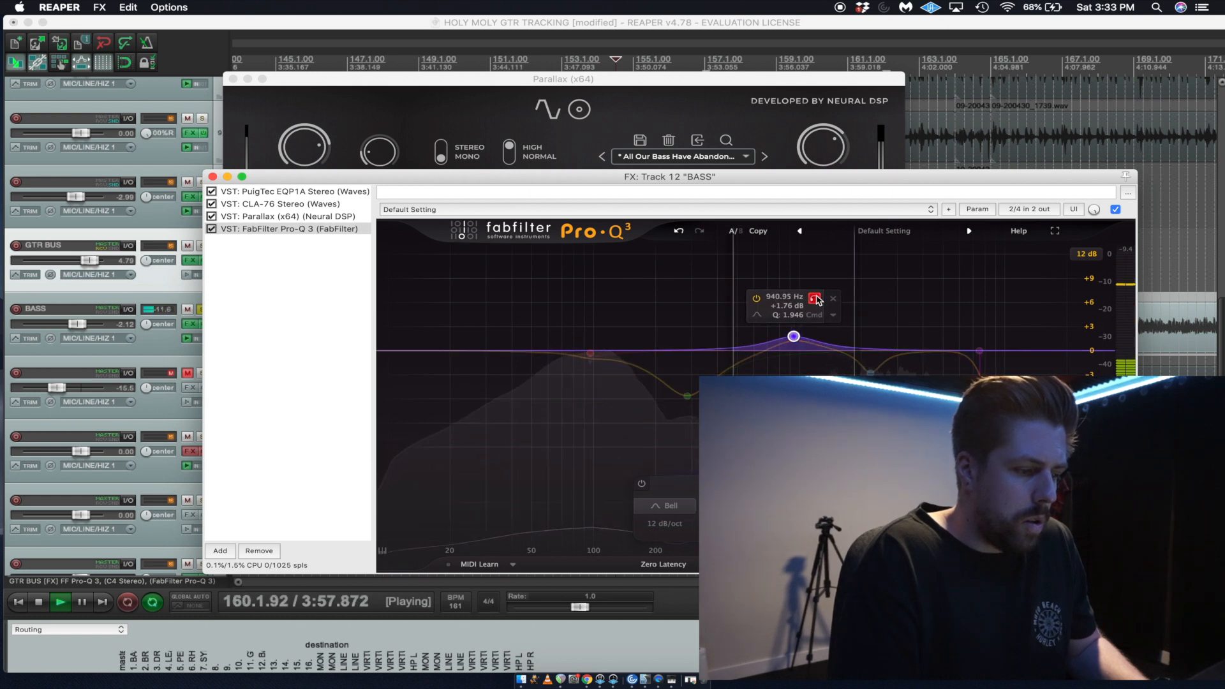
{"action": "left_click", "coordinate": [212, 177]}
{"action": "left_click", "coordinate": [231, 79]}
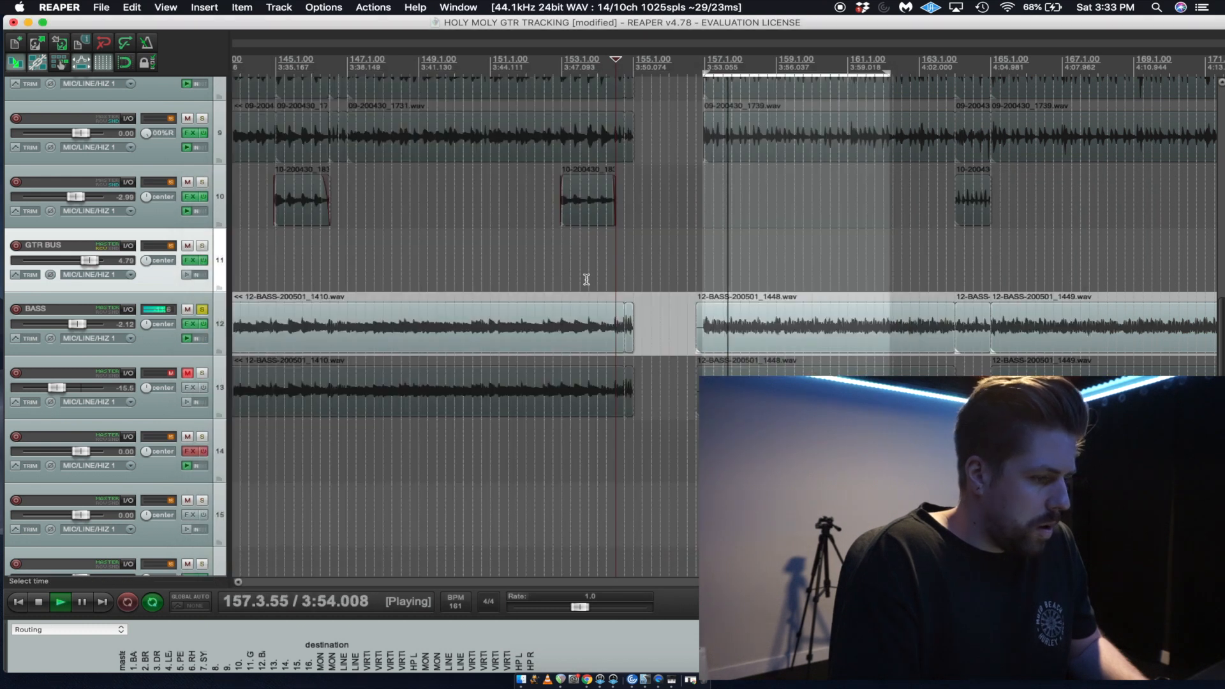
{"action": "key", "text": "space"}
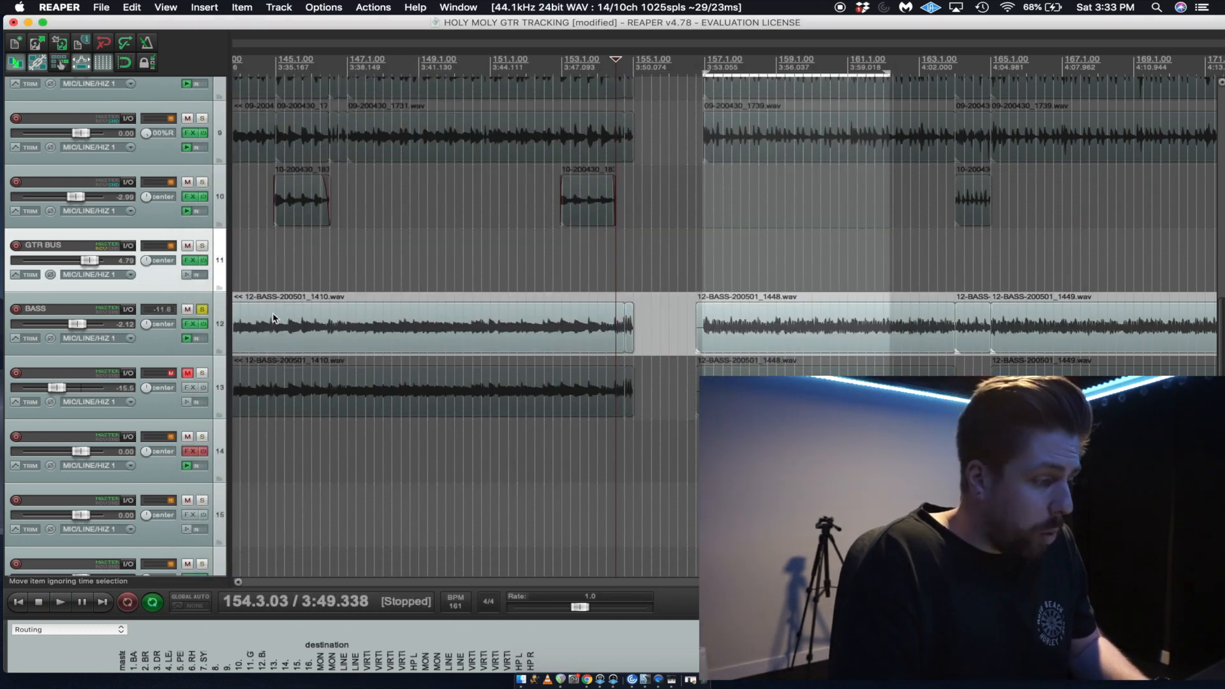
Compare the BASS sound with Pro-Q 3 bypassed and re-enabled during playback, and close the effects chain.
{"action": "key", "text": "f"}
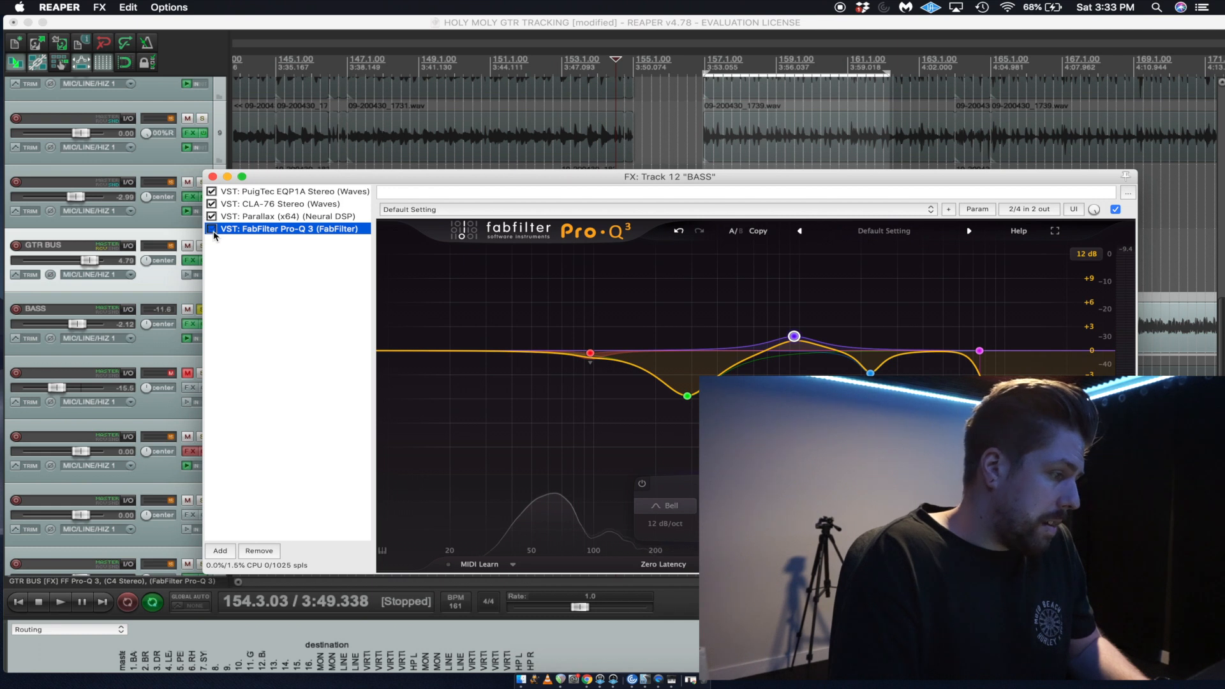
{"action": "left_click", "coordinate": [212, 229]}
{"action": "key", "text": "space"}
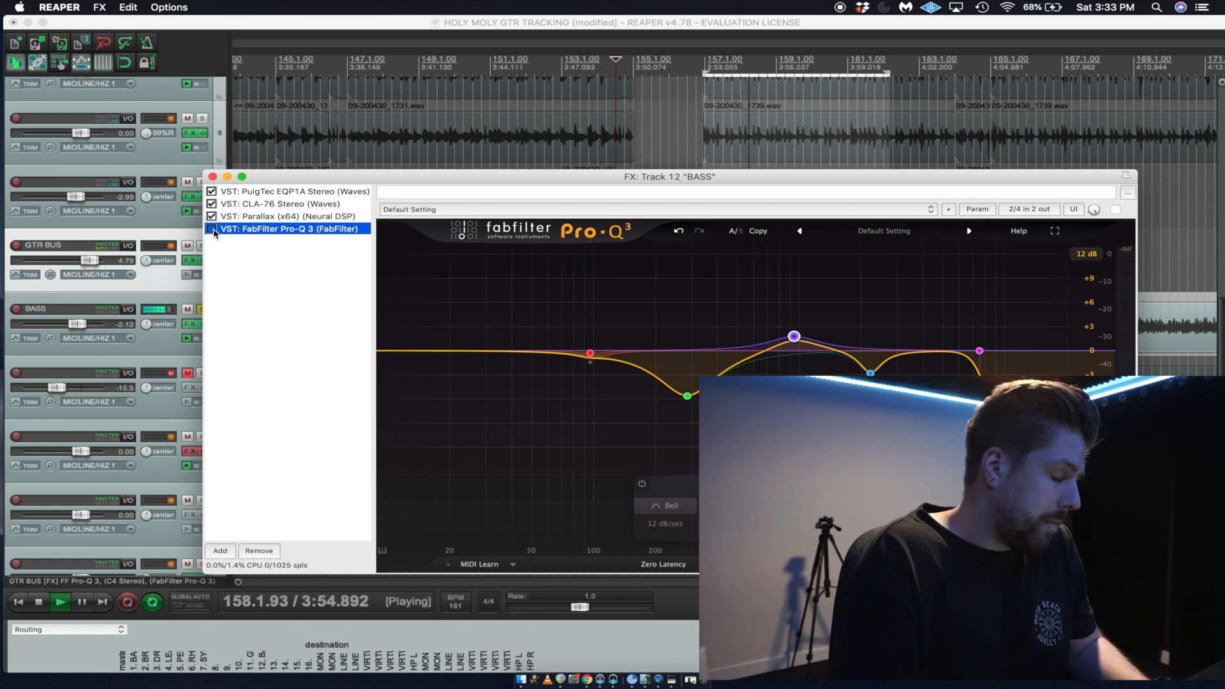
{"action": "left_click", "coordinate": [212, 230]}
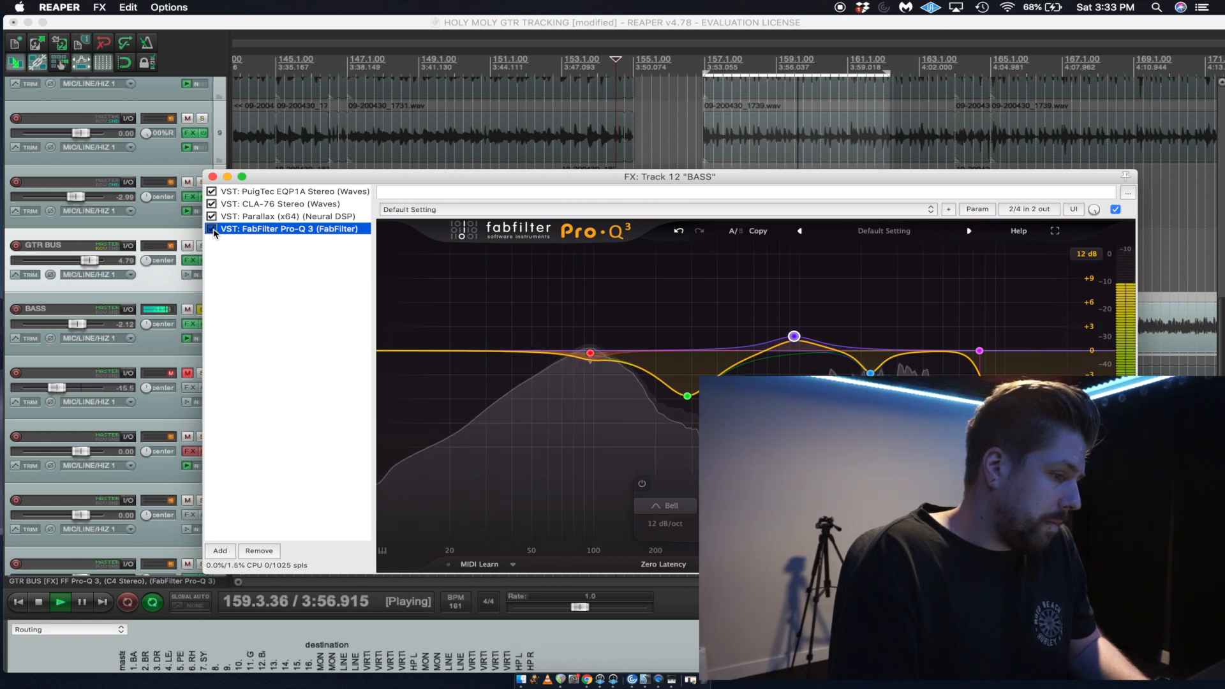
{"action": "left_click", "coordinate": [212, 177]}
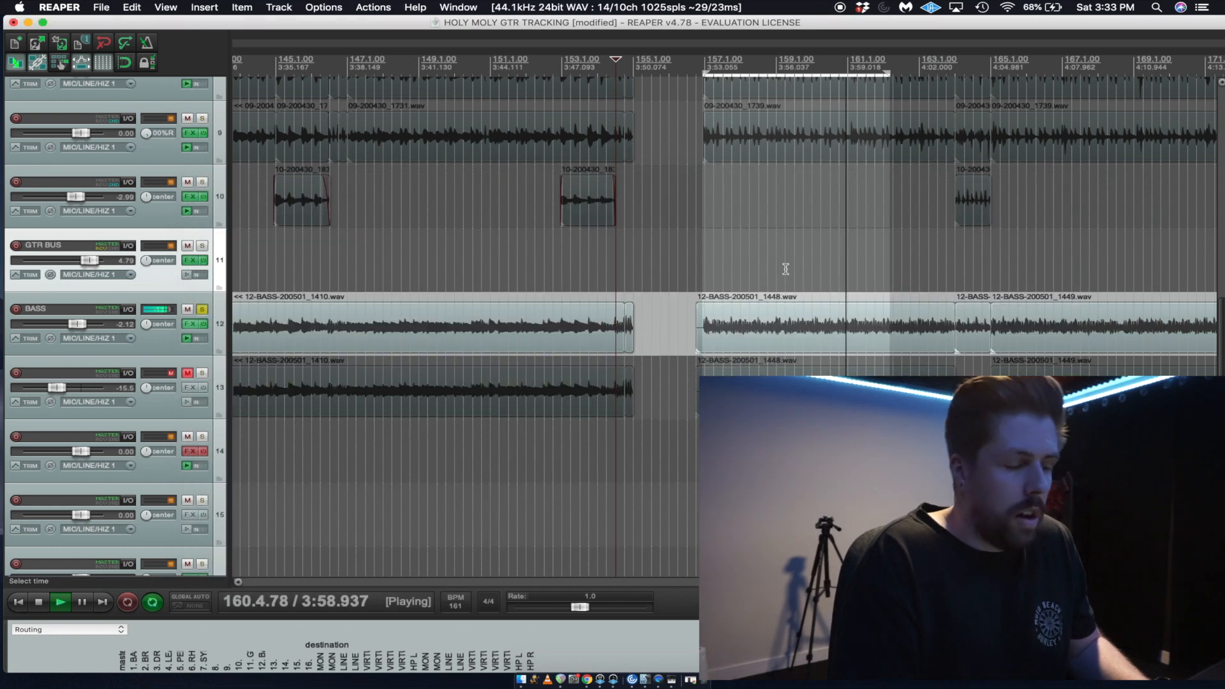
{"action": "key", "text": "space"}
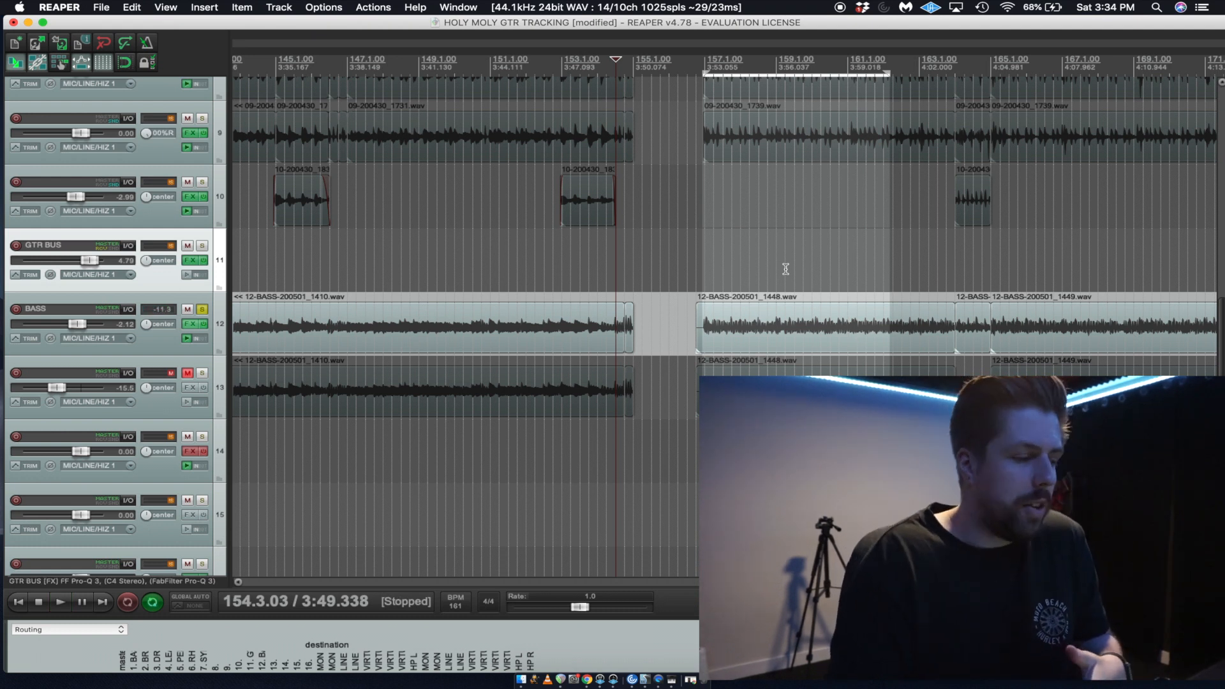
Unsolo BASS, play the full mix from near bar 142 and lower the GTR BUS volume to 4.02 dB.
{"action": "left_click", "coordinate": [202, 310]}
{"action": "scroll", "coordinate": [967, 255], "scroll_direction": "down", "scroll_amount": 2}
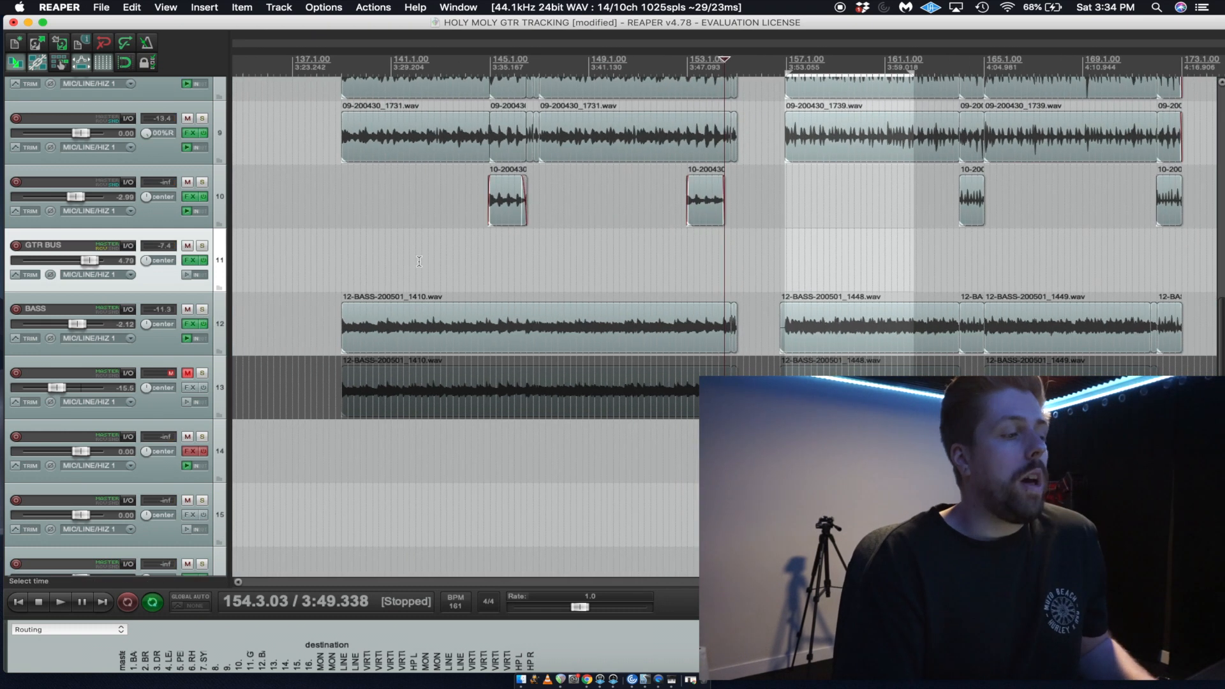
{"action": "left_click", "coordinate": [415, 264]}
{"action": "key", "text": "space"}
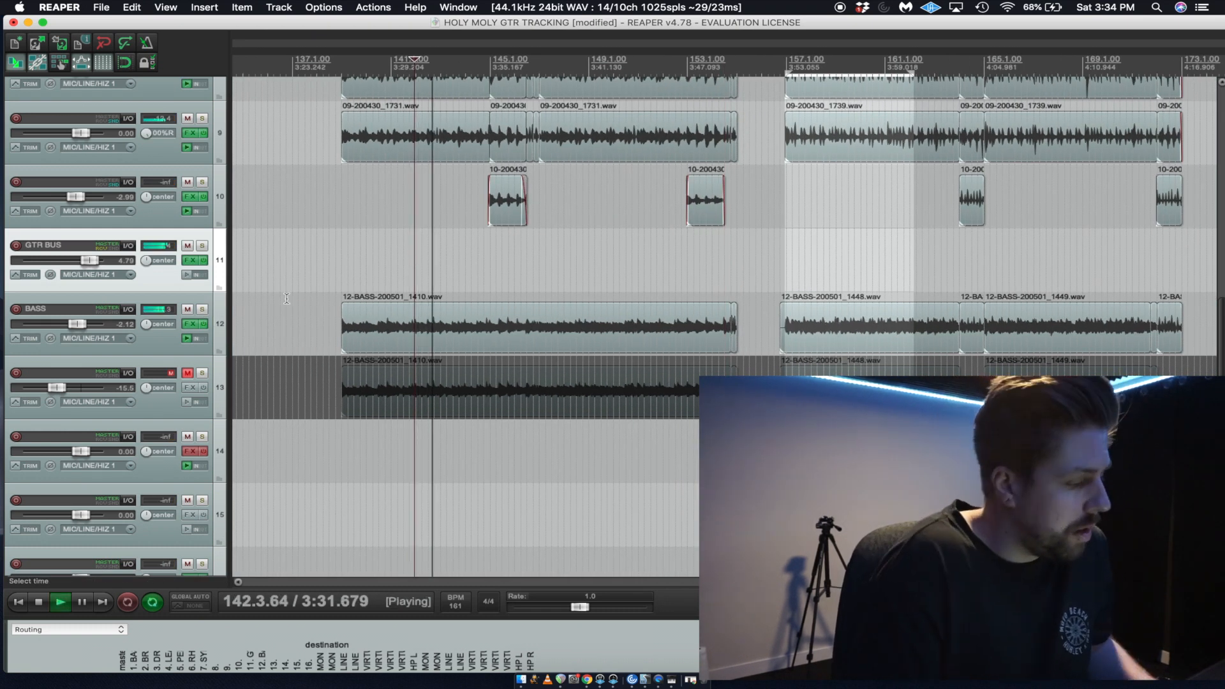
{"action": "scroll", "coordinate": [160, 309], "scroll_direction": "up", "scroll_amount": 2}
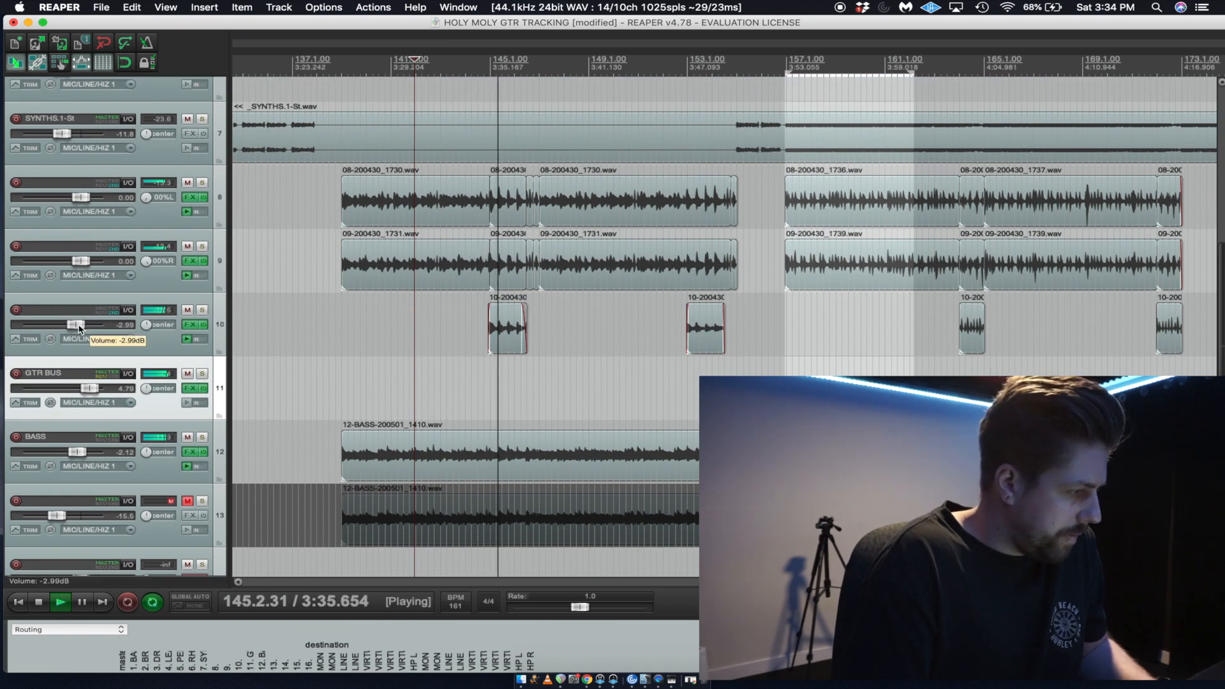
{"action": "left_click_drag", "start_coordinate": [88, 393], "coordinate": [87, 393]}
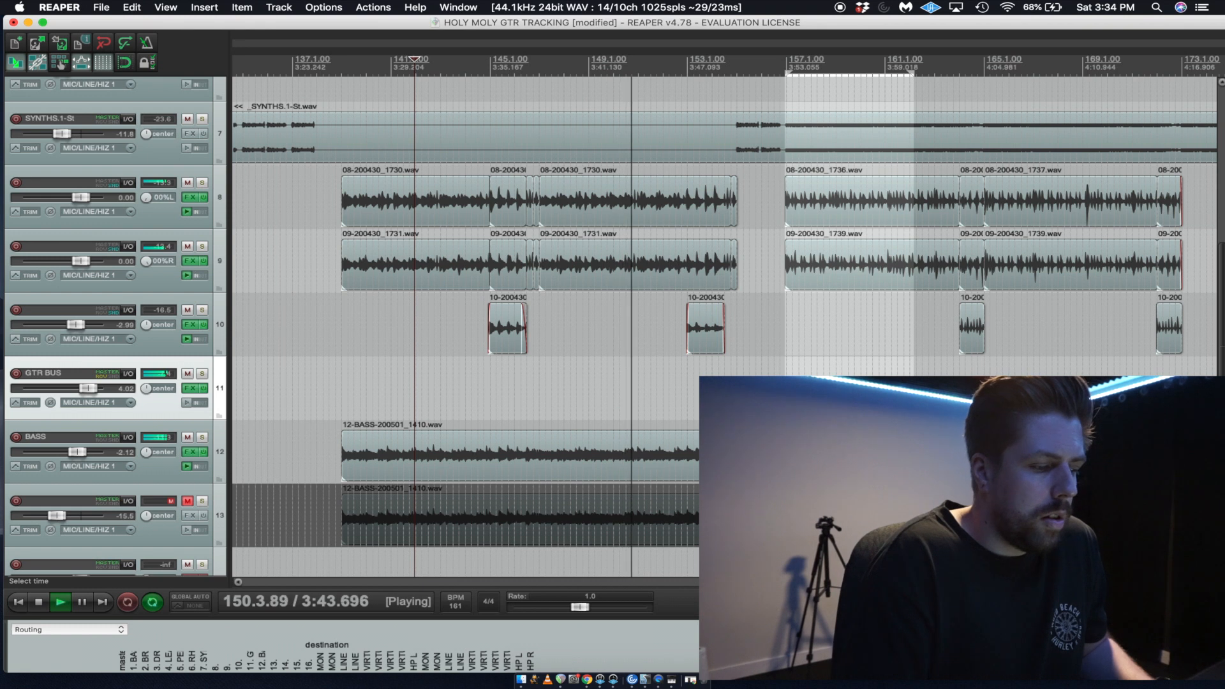
Audition the mix from bar 157 onward, place the playback start just before that section and stop playback.
{"action": "key", "text": "space"}
{"action": "left_click", "coordinate": [789, 397]}
{"action": "scroll", "coordinate": [913, 397], "scroll_direction": "up", "scroll_amount": 5}
{"action": "scroll", "coordinate": [724, 224], "scroll_direction": "up", "scroll_amount": 2}
{"action": "key", "text": "space"}
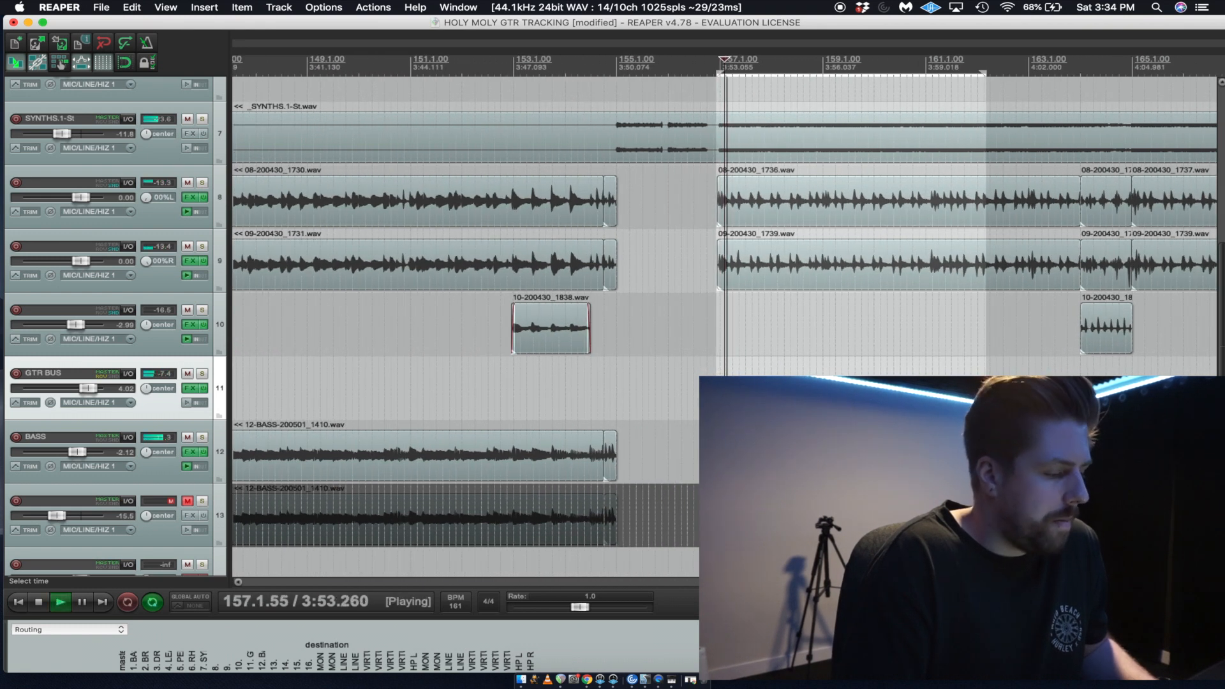
{"action": "left_click", "coordinate": [700, 396]}
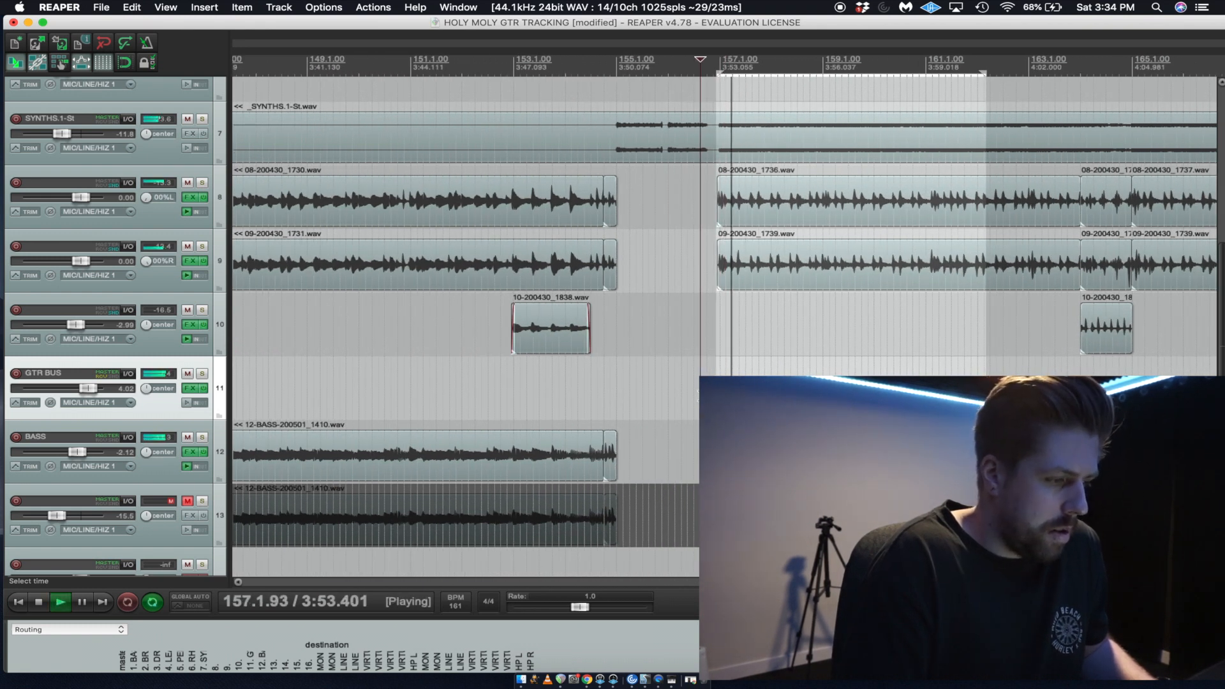
{"action": "scroll", "coordinate": [295, 257], "scroll_direction": "down", "scroll_amount": 2}
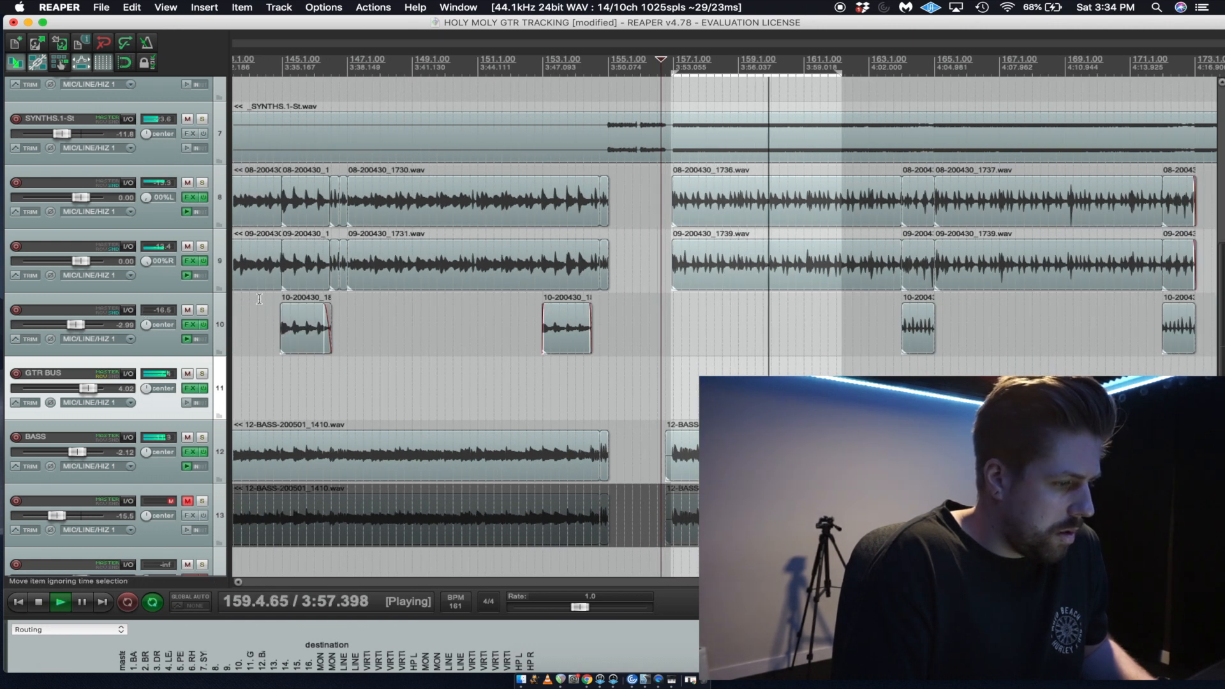
{"action": "key", "text": "space"}
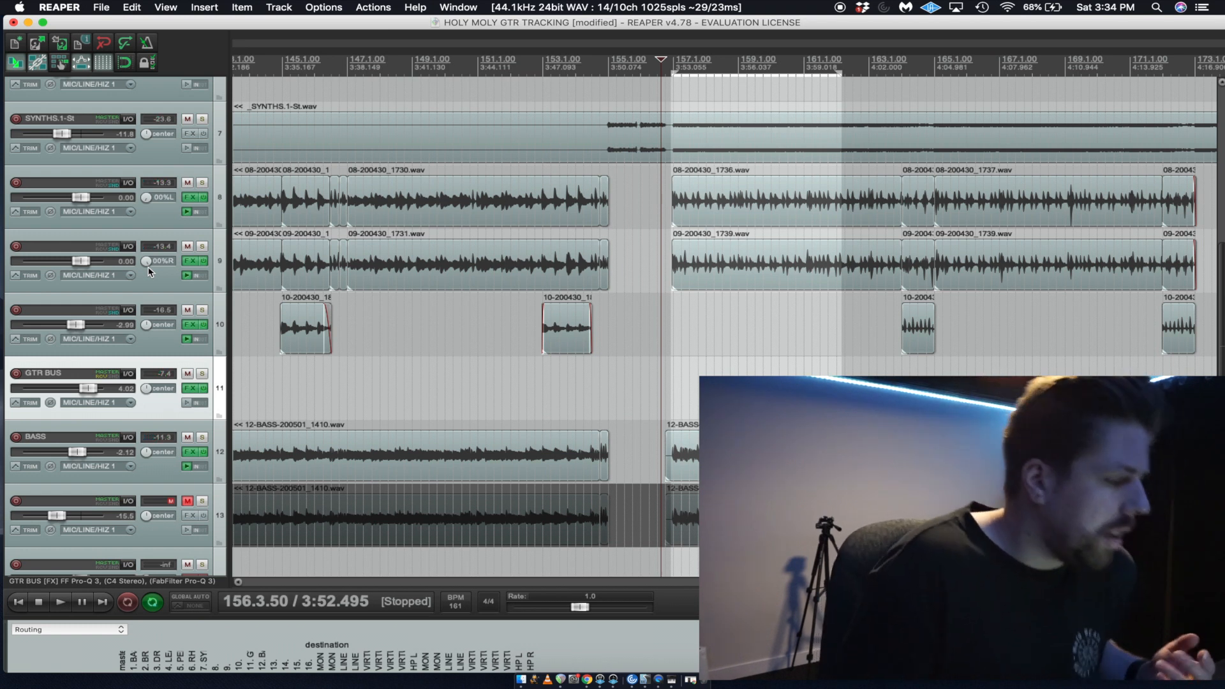
Open the GTR BUS effects chain, enable C4 Stereo and move the window clear of the tracks.
{"action": "left_click", "coordinate": [189, 388]}
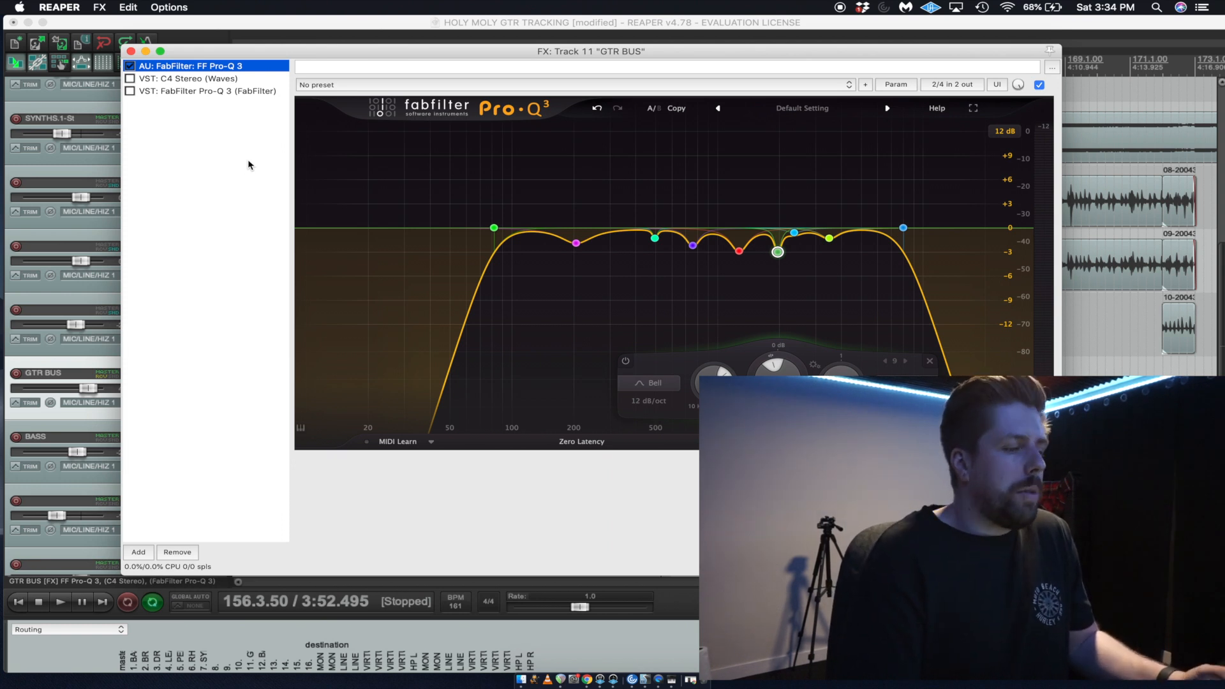
{"action": "left_click", "coordinate": [130, 78]}
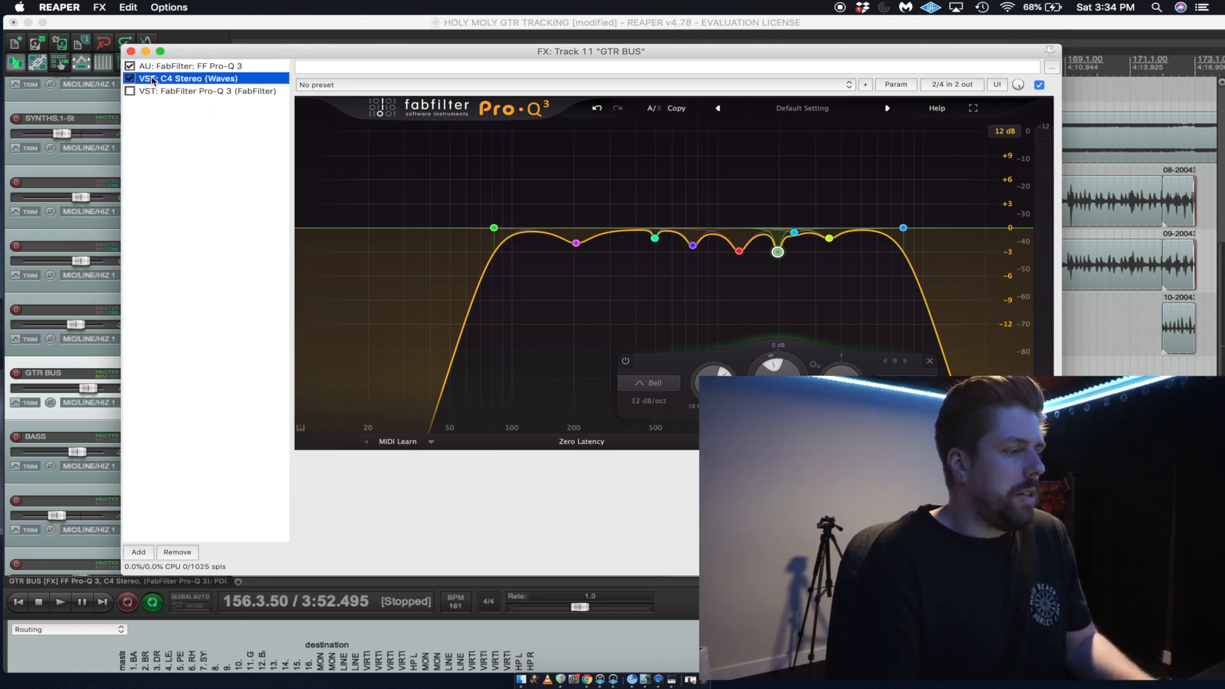
{"action": "left_click_drag", "start_coordinate": [365, 52], "coordinate": [532, 375]}
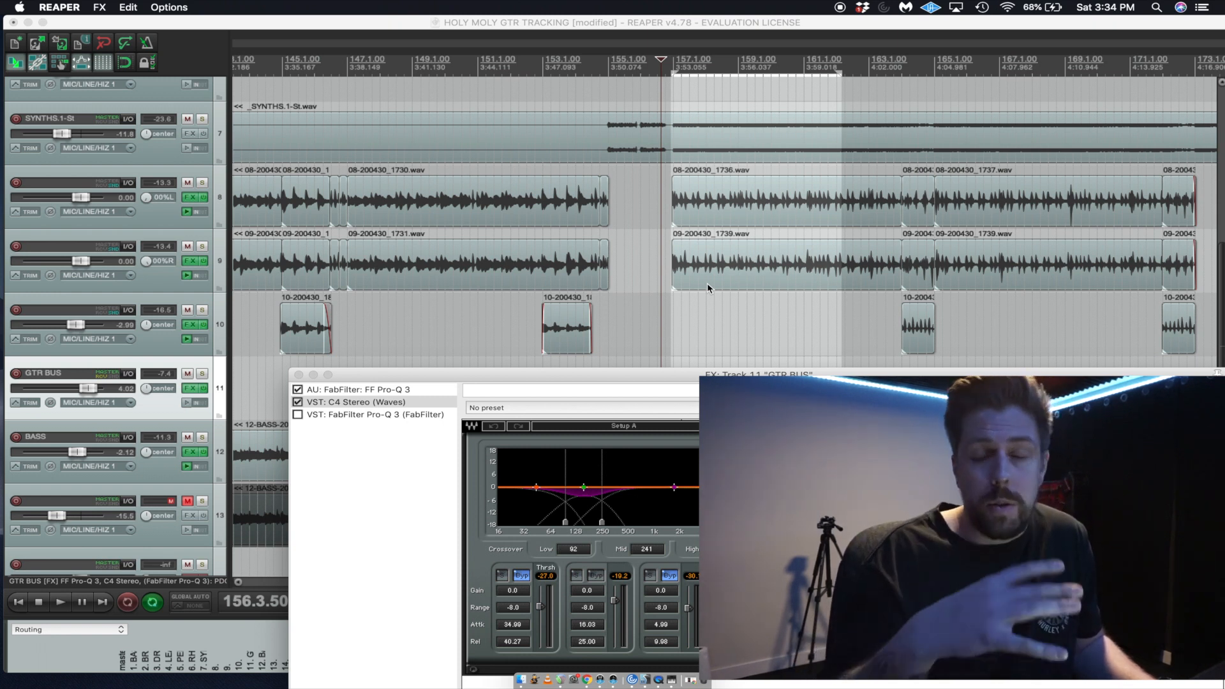
Solo GTR BUS, play from bar 157 and lower the C4's second-band threshold to -26.8.
{"action": "left_click", "coordinate": [677, 296]}
{"action": "left_click", "coordinate": [203, 374]}
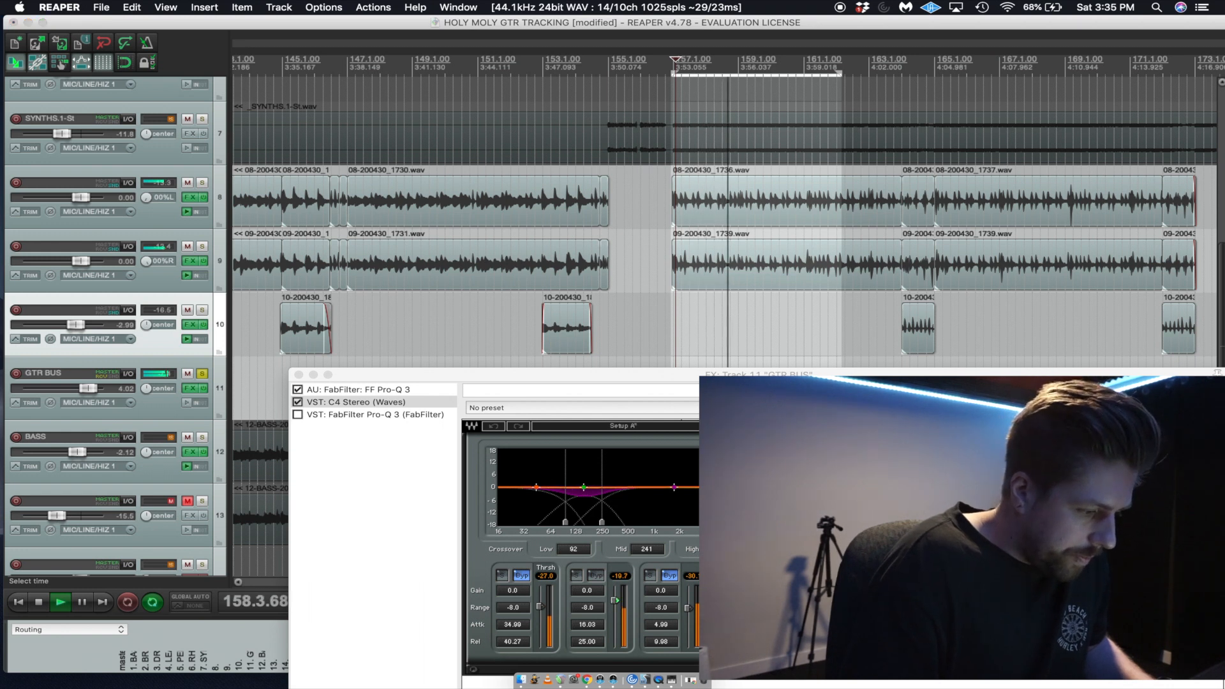
{"action": "left_click_drag", "start_coordinate": [615, 600], "coordinate": [615, 606]}
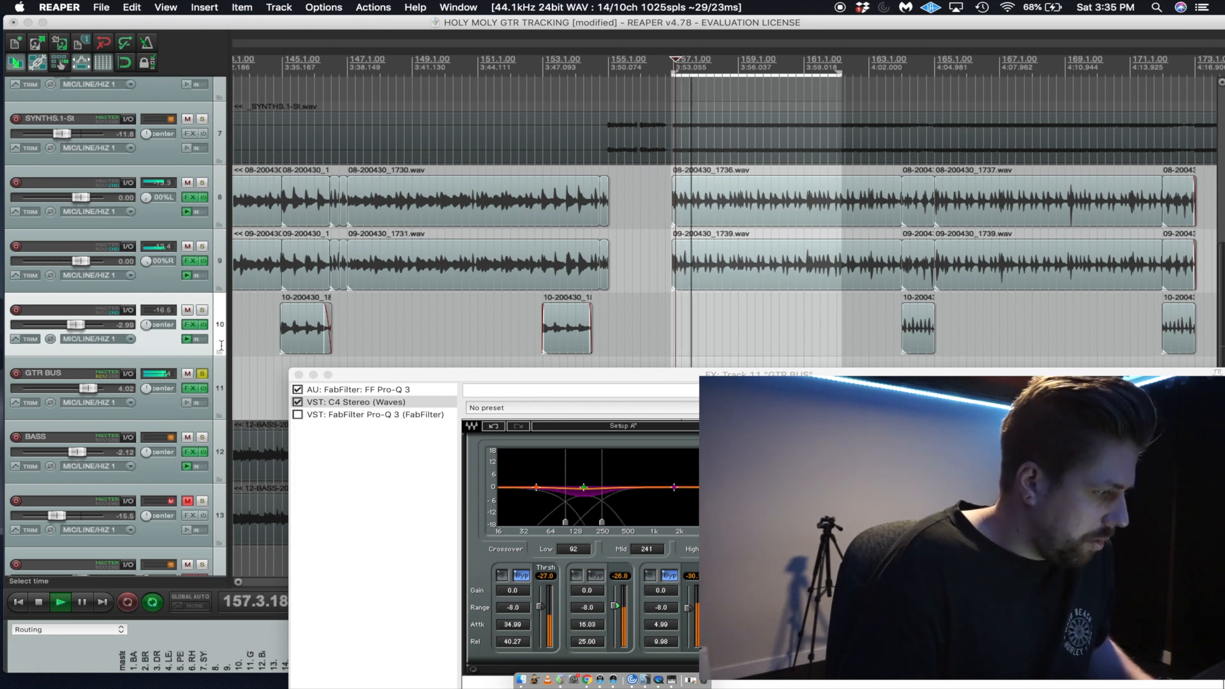
Unsolo GTR BUS and lower its volume to 3.62 dB against the full mix.
{"action": "left_click", "coordinate": [201, 374]}
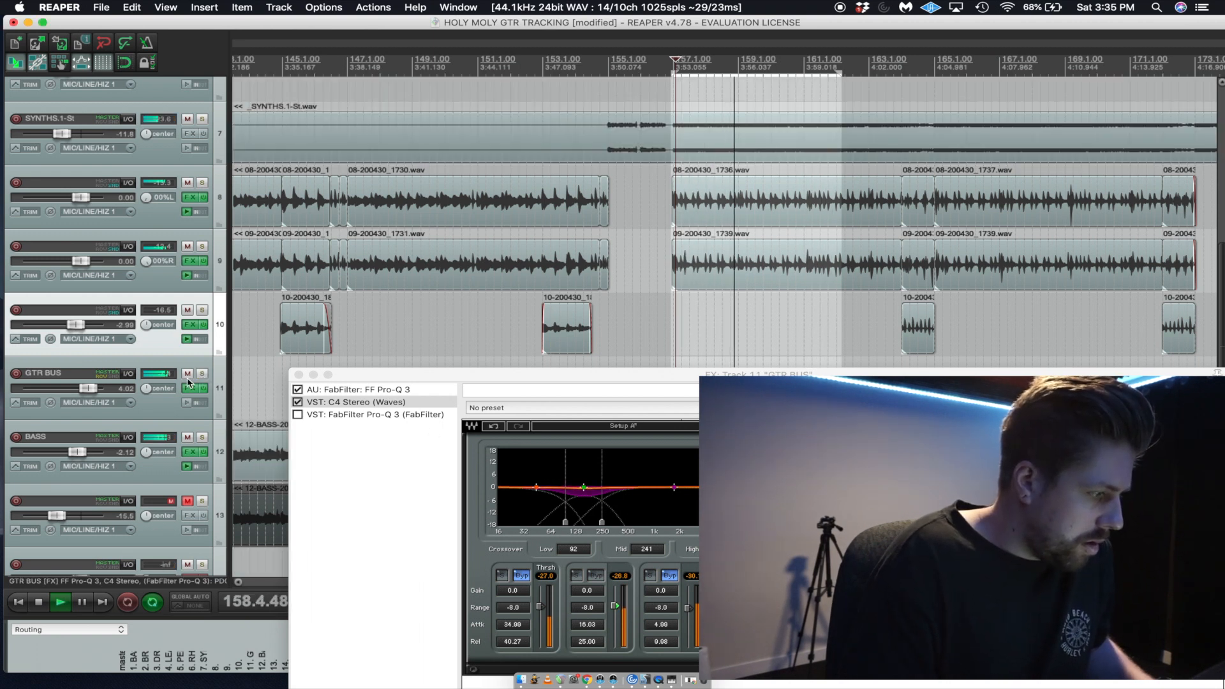
{"action": "left_click_drag", "start_coordinate": [95, 389], "coordinate": [92, 392]}
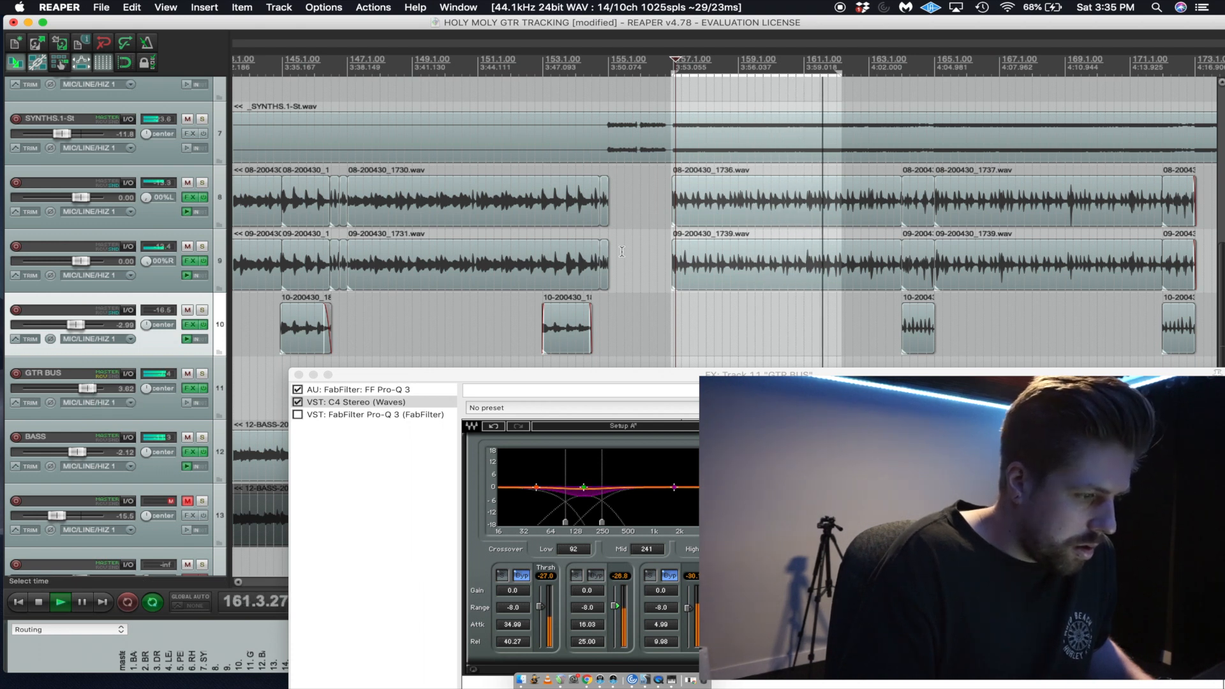
{"action": "key", "text": "space"}
Compare the mix with the GTR BUS C4 Stereo bypassed and re-enabled, close the chain and stop playback.
{"action": "left_click", "coordinate": [297, 404]}
{"action": "key", "text": "space"}
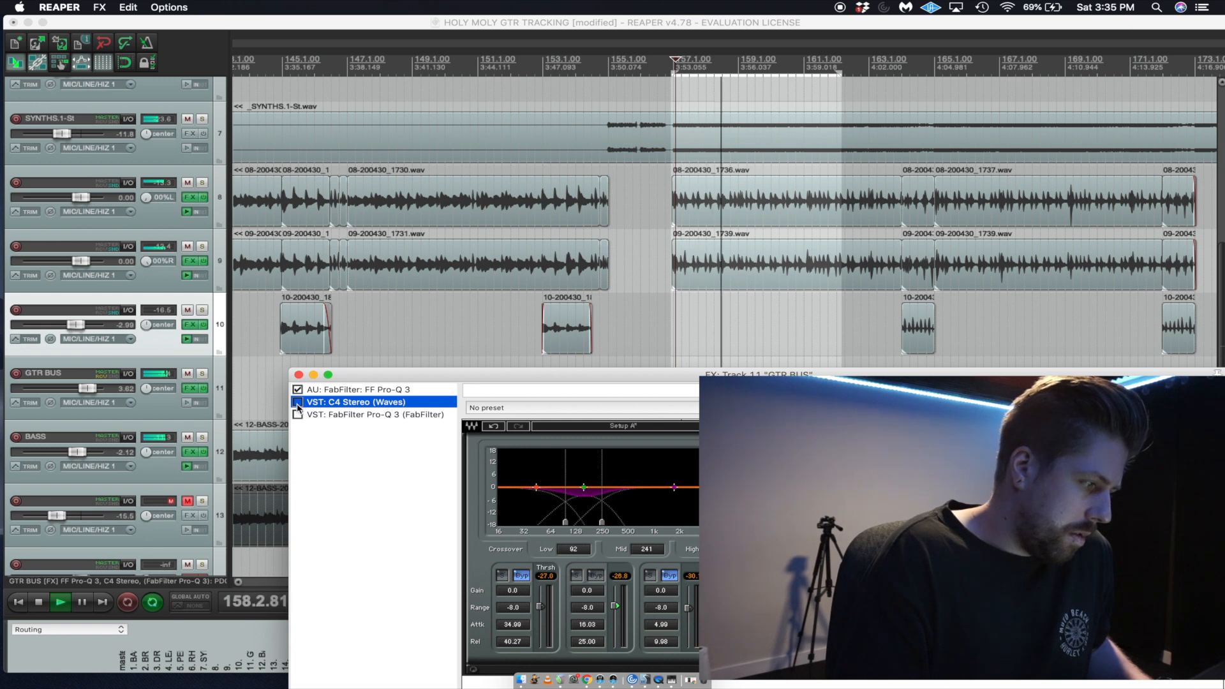
{"action": "left_click", "coordinate": [297, 405]}
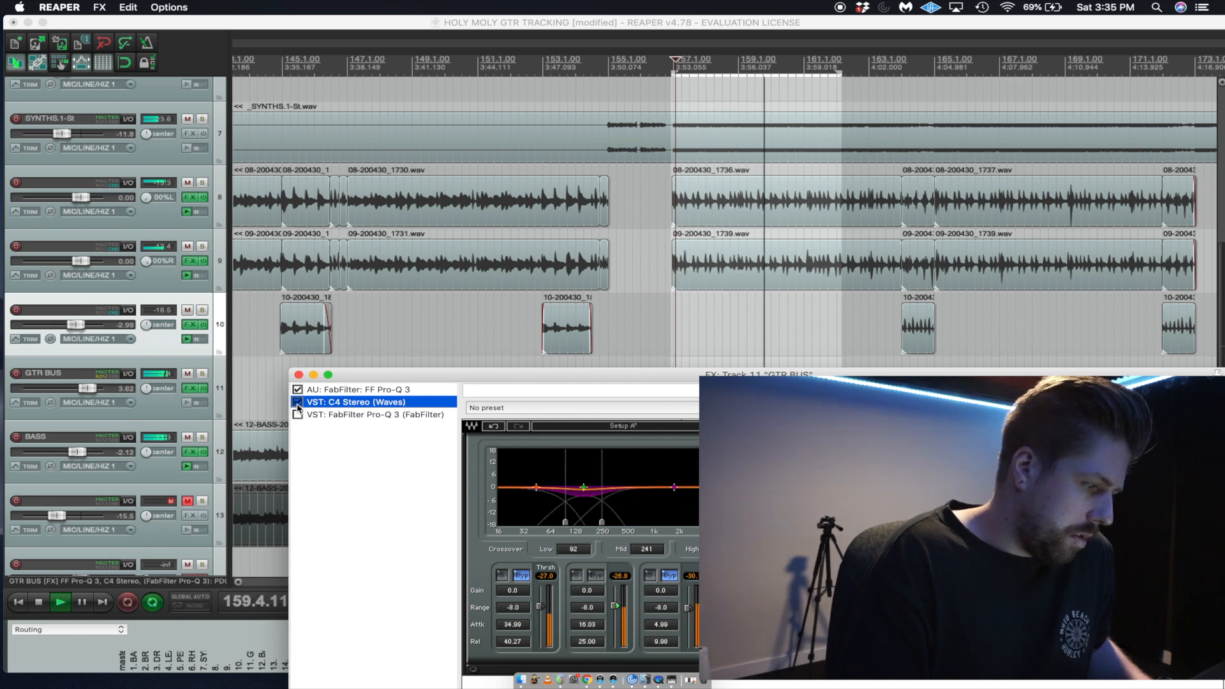
{"action": "left_click", "coordinate": [298, 375]}
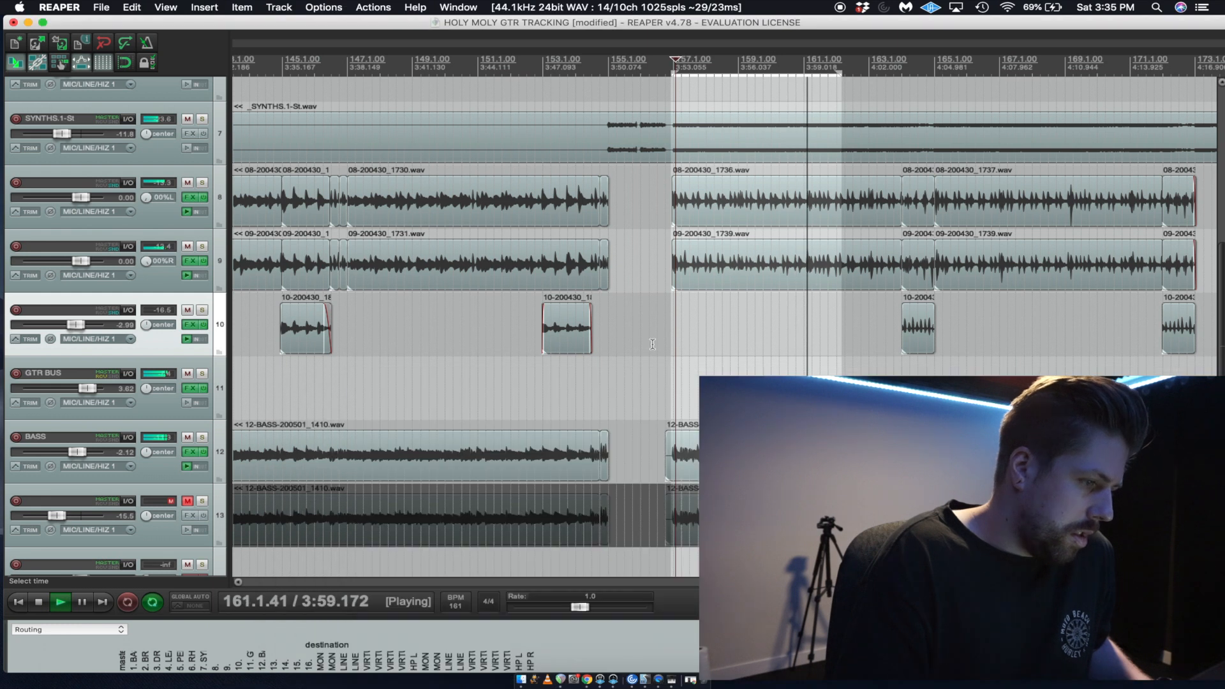
{"action": "key", "text": "space"}
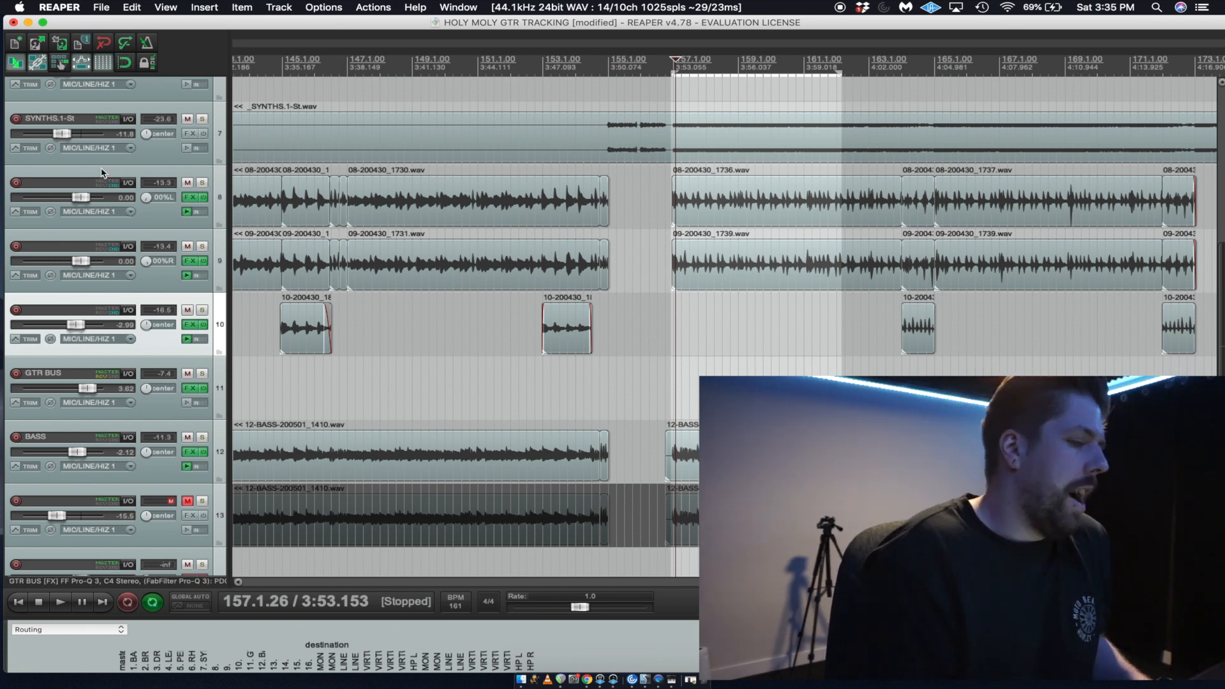
Open the GTR BUS effects chain and review its first Pro-Q 3, C4 Stereo and last Pro-Q 3.
{"action": "scroll", "coordinate": [418, 268], "scroll_direction": "down", "scroll_amount": 2}
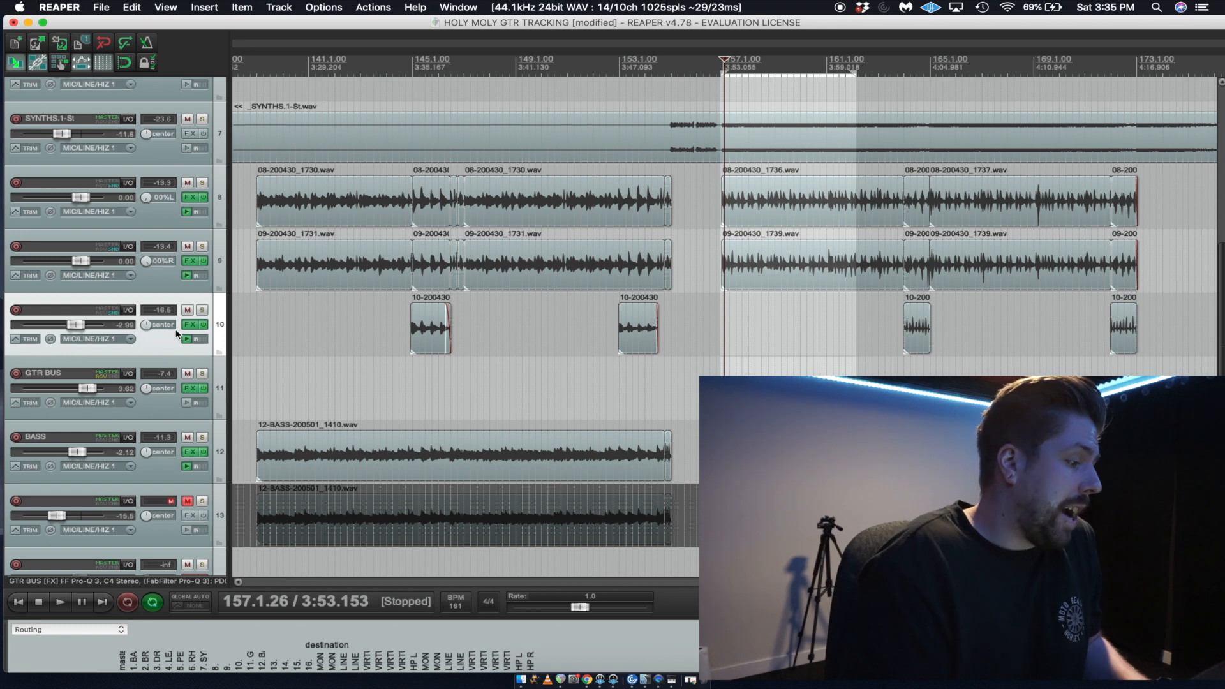
{"action": "left_click", "coordinate": [188, 389]}
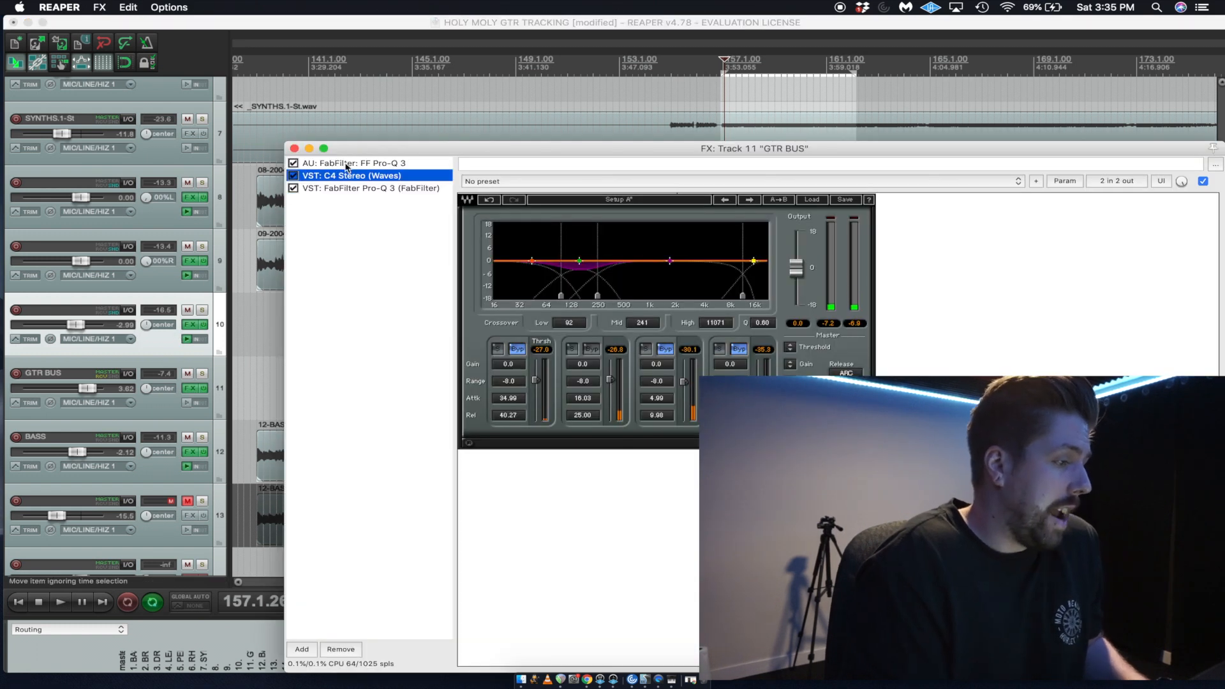
{"action": "left_click_drag", "start_coordinate": [369, 151], "coordinate": [243, 194]}
{"action": "left_click", "coordinate": [240, 234]}
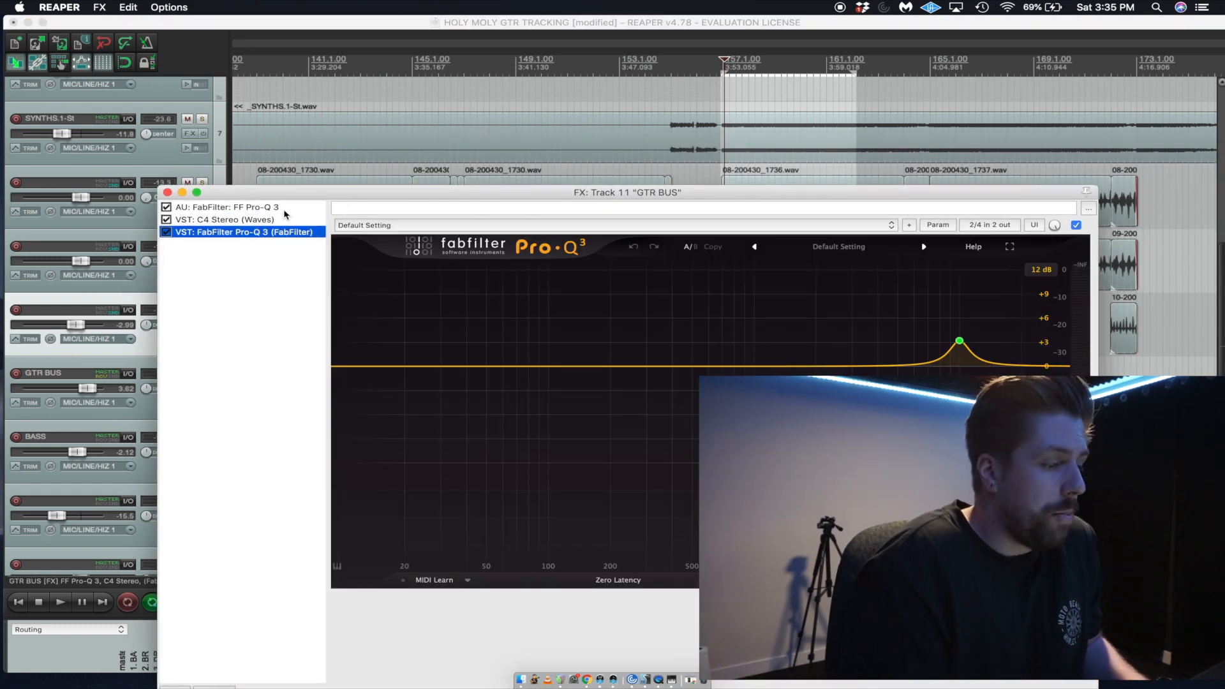
{"action": "left_click", "coordinate": [284, 208]}
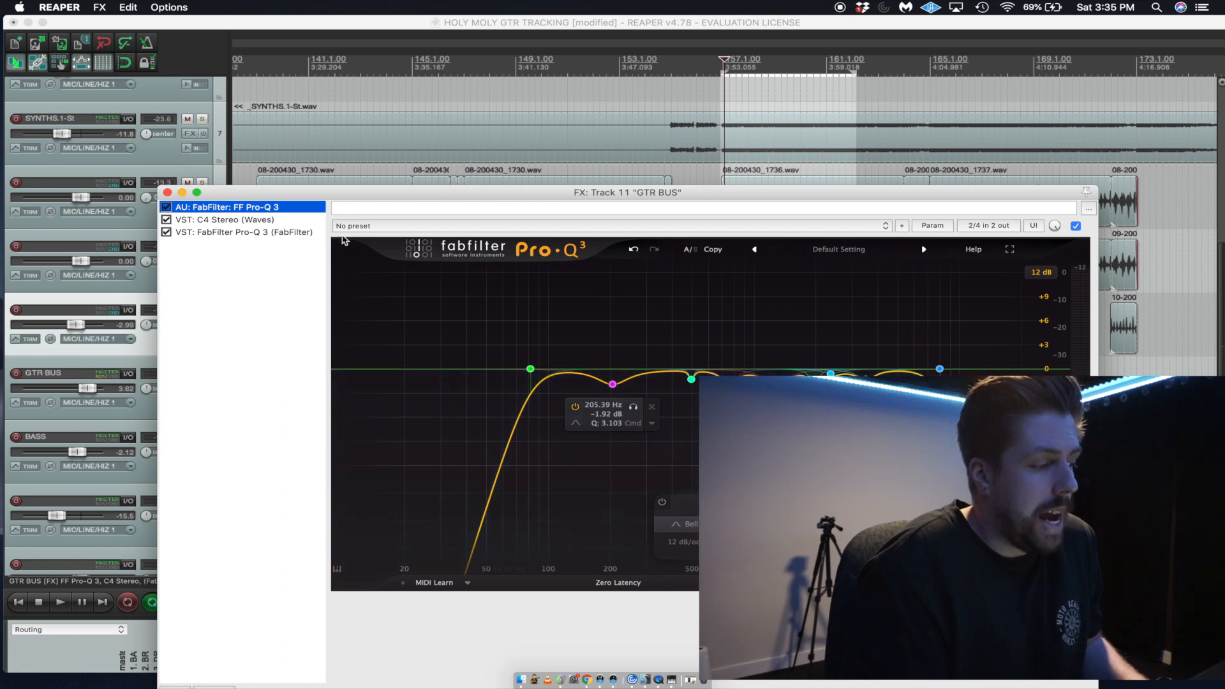
{"action": "left_click", "coordinate": [307, 220]}
{"action": "left_click", "coordinate": [303, 232]}
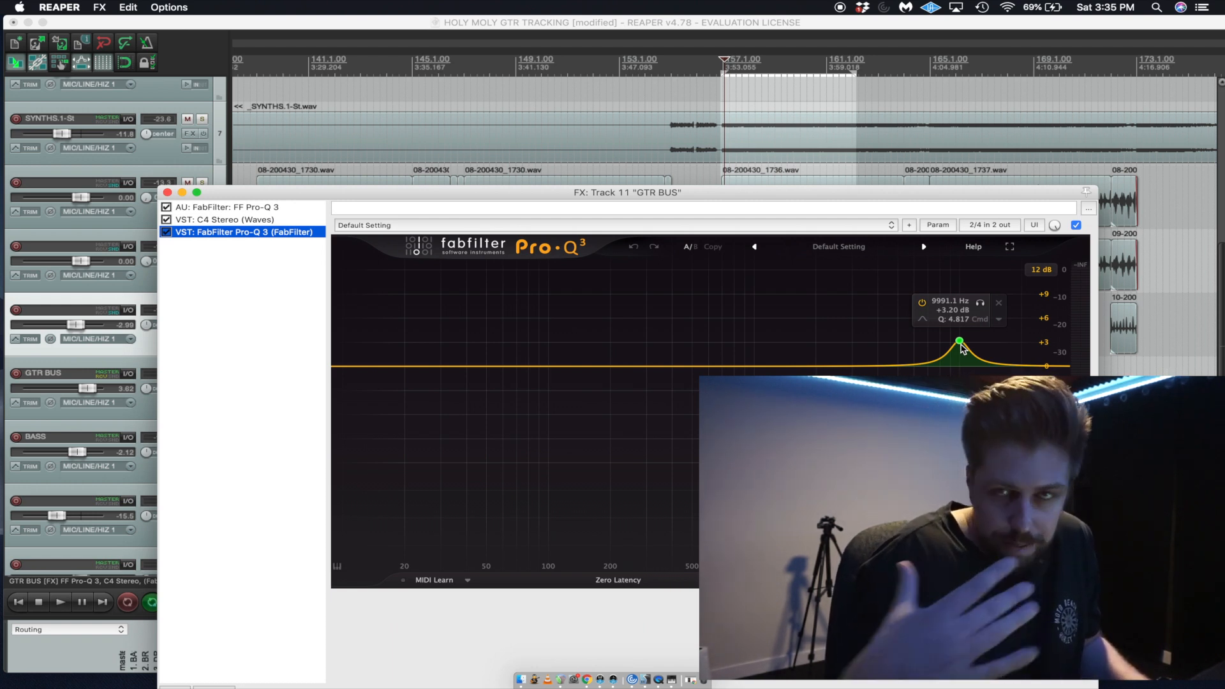
Bypass the last Pro-Q 3 on GTR BUS and play the loop from bar 157 to hear the mix without it.
{"action": "left_click_drag", "start_coordinate": [864, 193], "coordinate": [880, 224]}
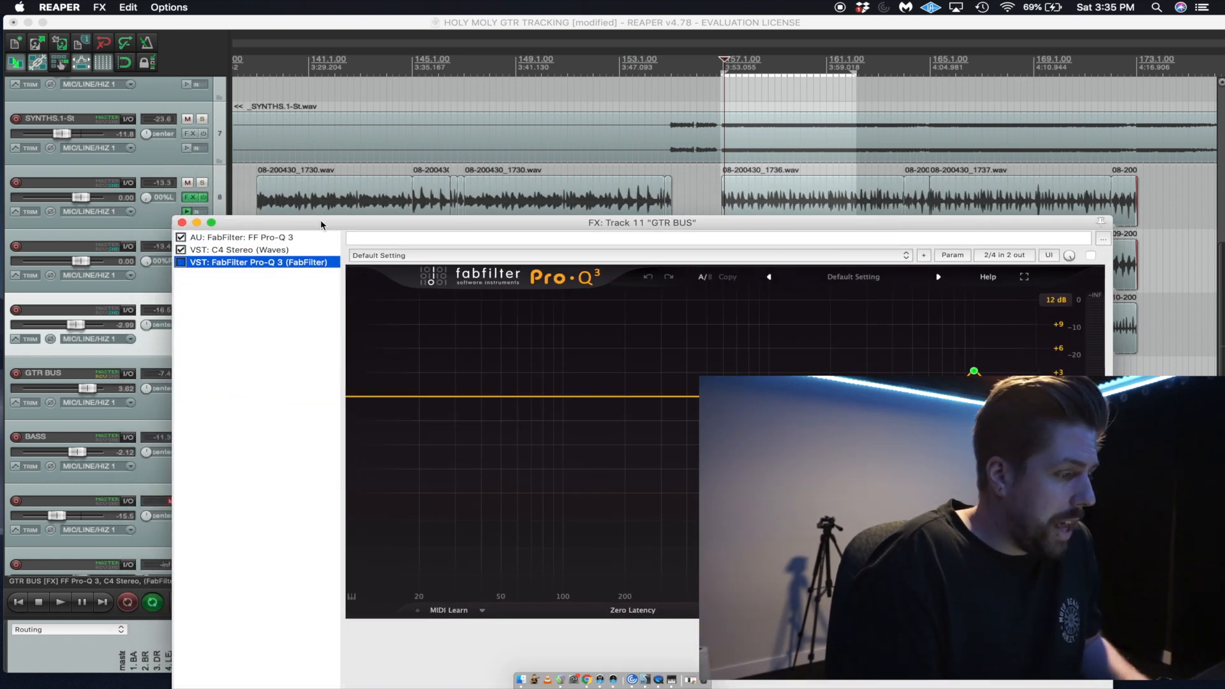
{"action": "left_click_drag", "start_coordinate": [322, 222], "coordinate": [321, 422]}
{"action": "key", "text": "space"}
{"action": "left_click_drag", "start_coordinate": [660, 427], "coordinate": [591, 136]}
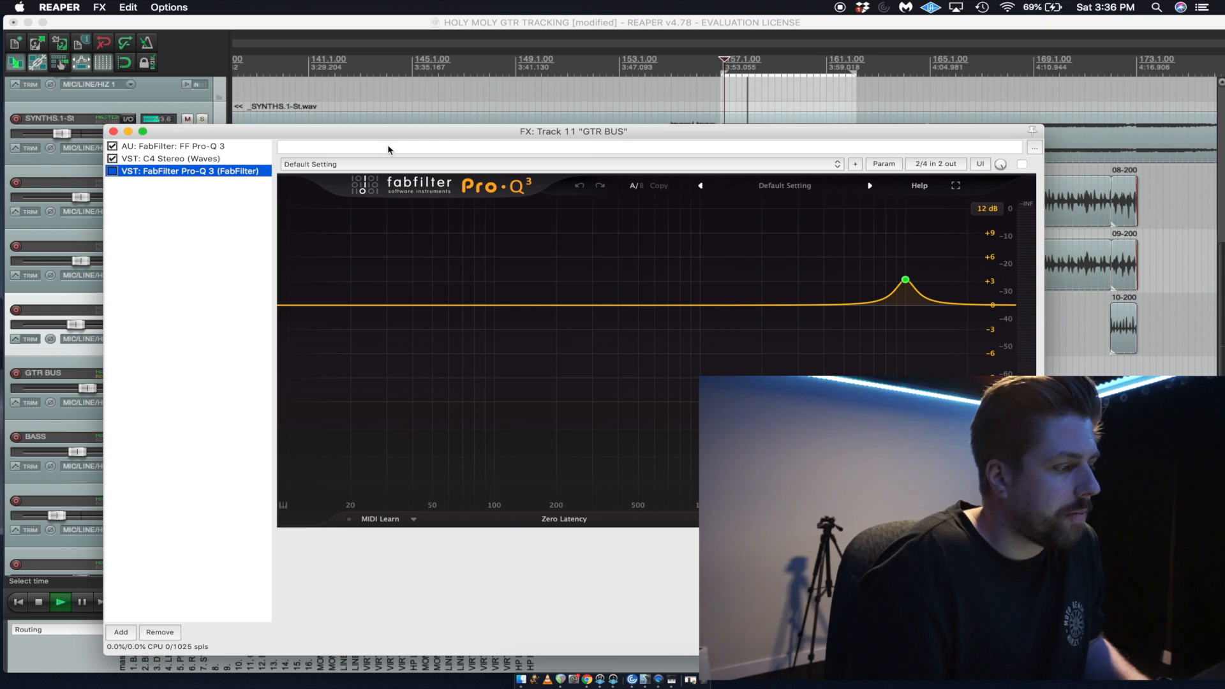
Re-enable the last Pro-Q 3 and raise and widen its high-frequency bell near 10 kHz to about +5 dB.
{"action": "left_click", "coordinate": [113, 171]}
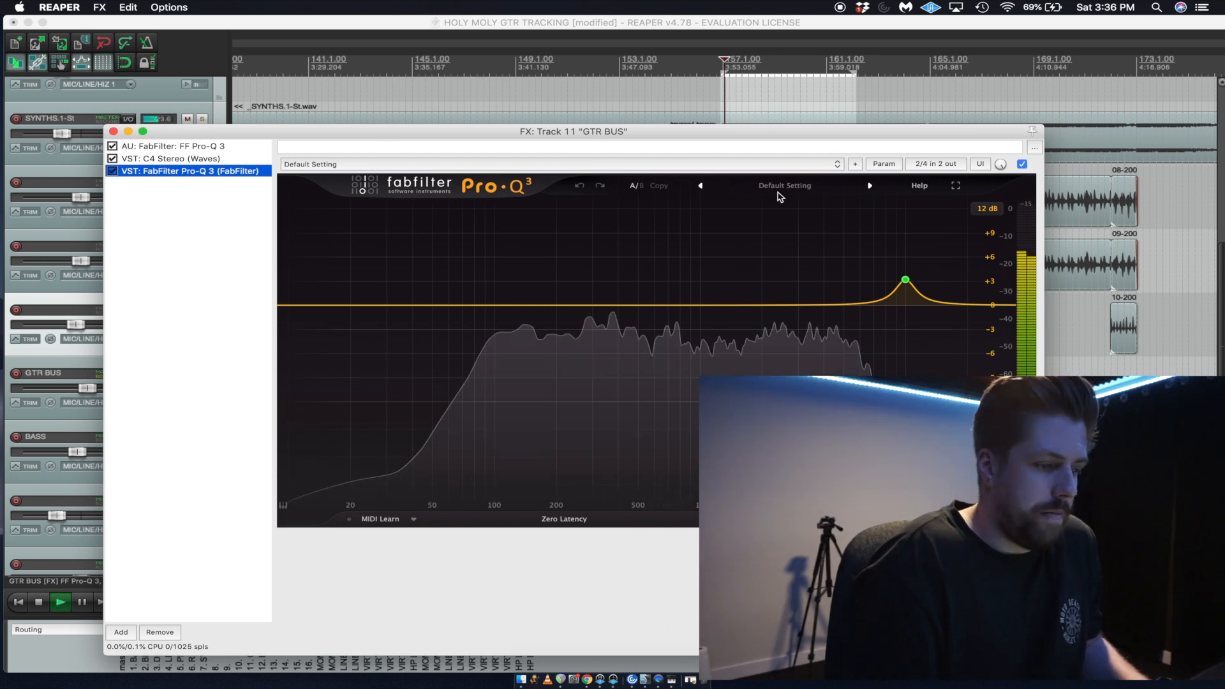
{"action": "left_click", "coordinate": [905, 280]}
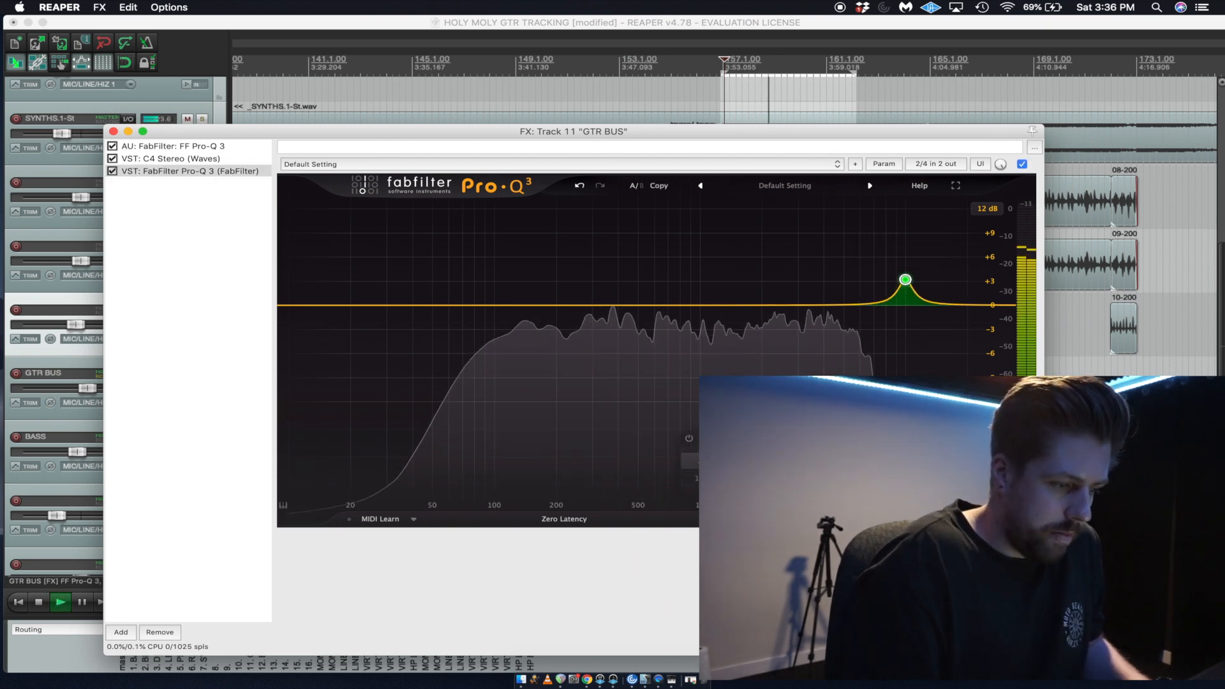
{"action": "left_click_drag", "start_coordinate": [883, 457], "coordinate": [833, 443]}
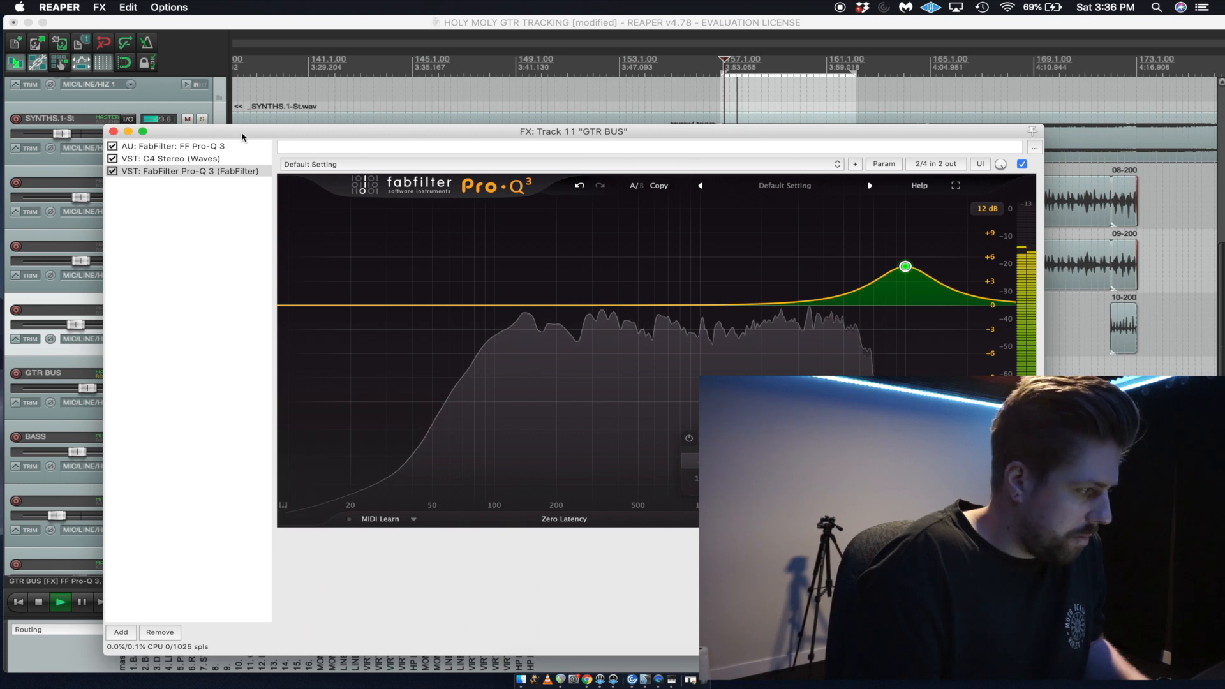
Solo GTR BUS and compare its sound with the last Pro-Q 3 bypassed and re-enabled.
{"action": "left_click_drag", "start_coordinate": [240, 132], "coordinate": [486, 139]}
{"action": "left_click", "coordinate": [202, 374]}
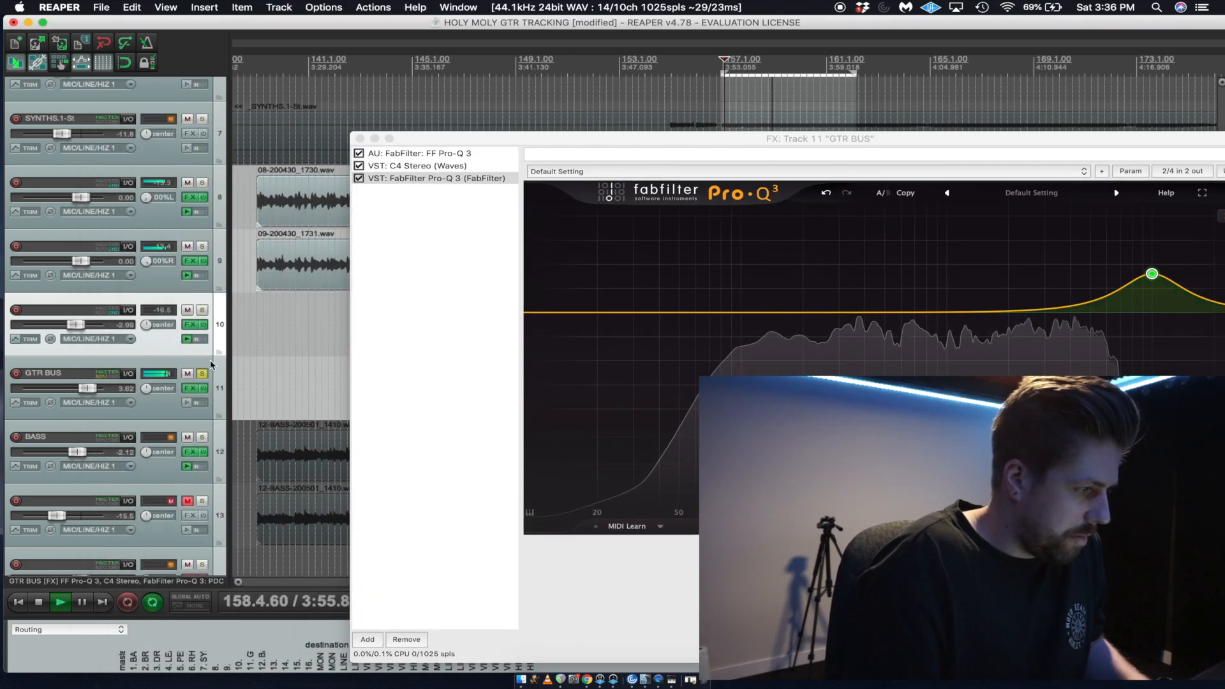
{"action": "left_click", "coordinate": [359, 179]}
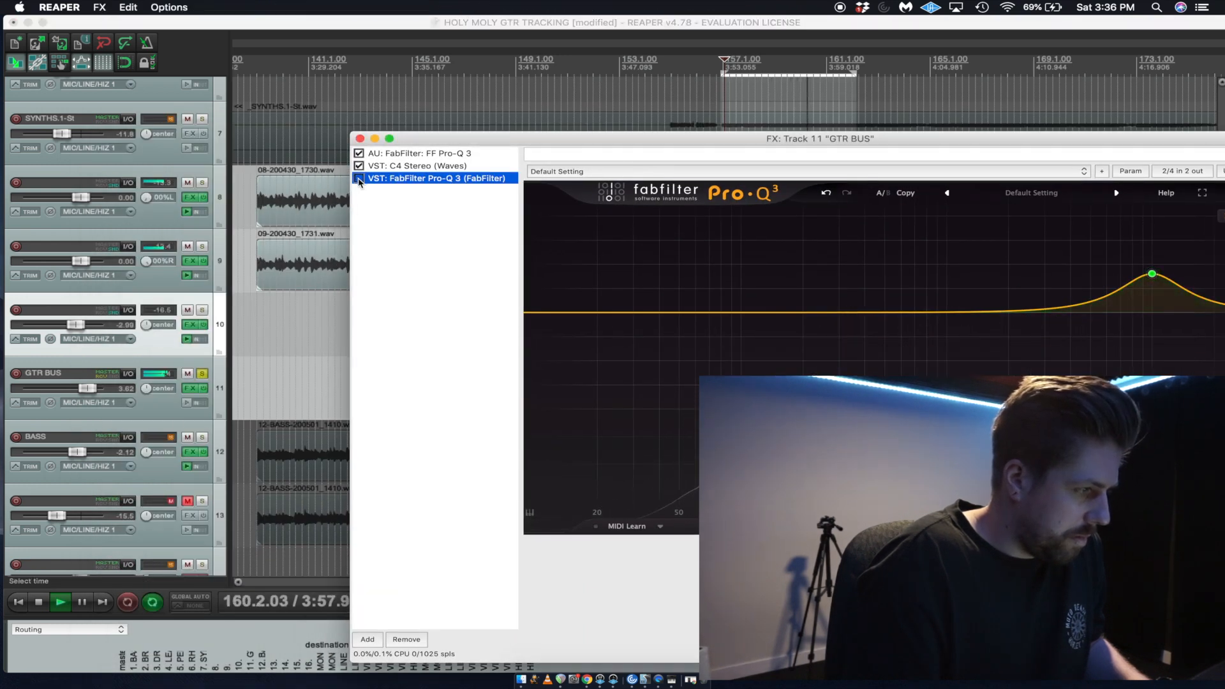
{"action": "left_click", "coordinate": [486, 21]}
{"action": "key", "text": "space"}
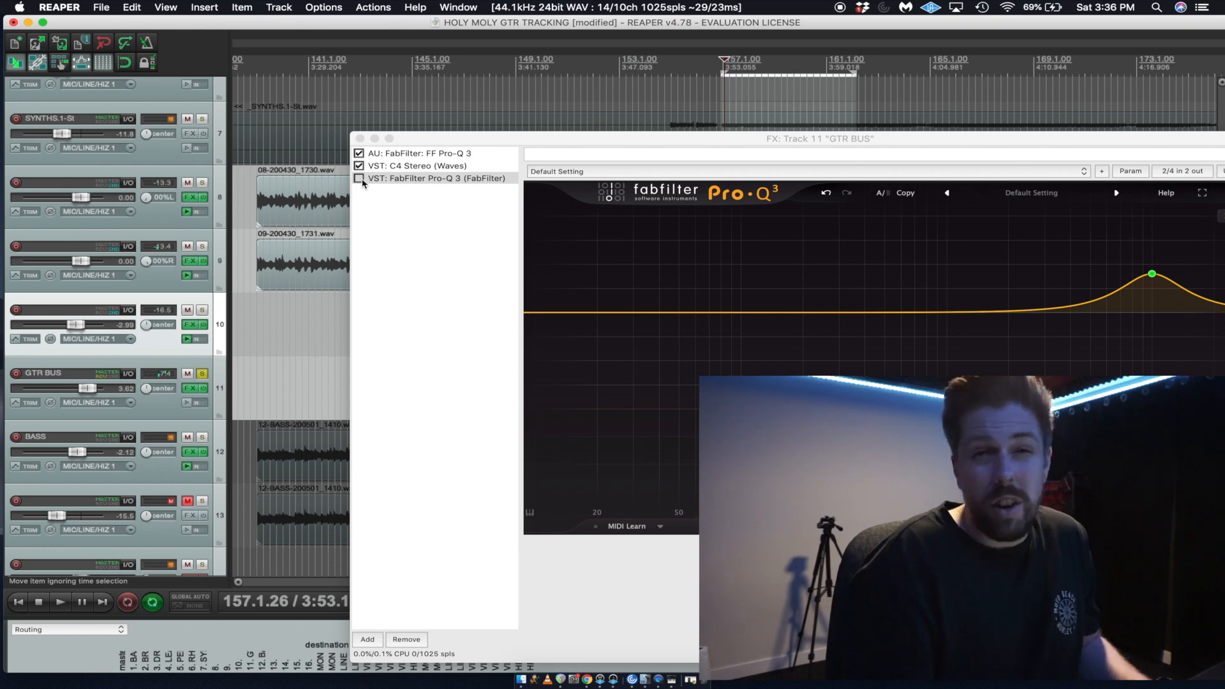
{"action": "left_click", "coordinate": [359, 179]}
{"action": "key", "text": "space"}
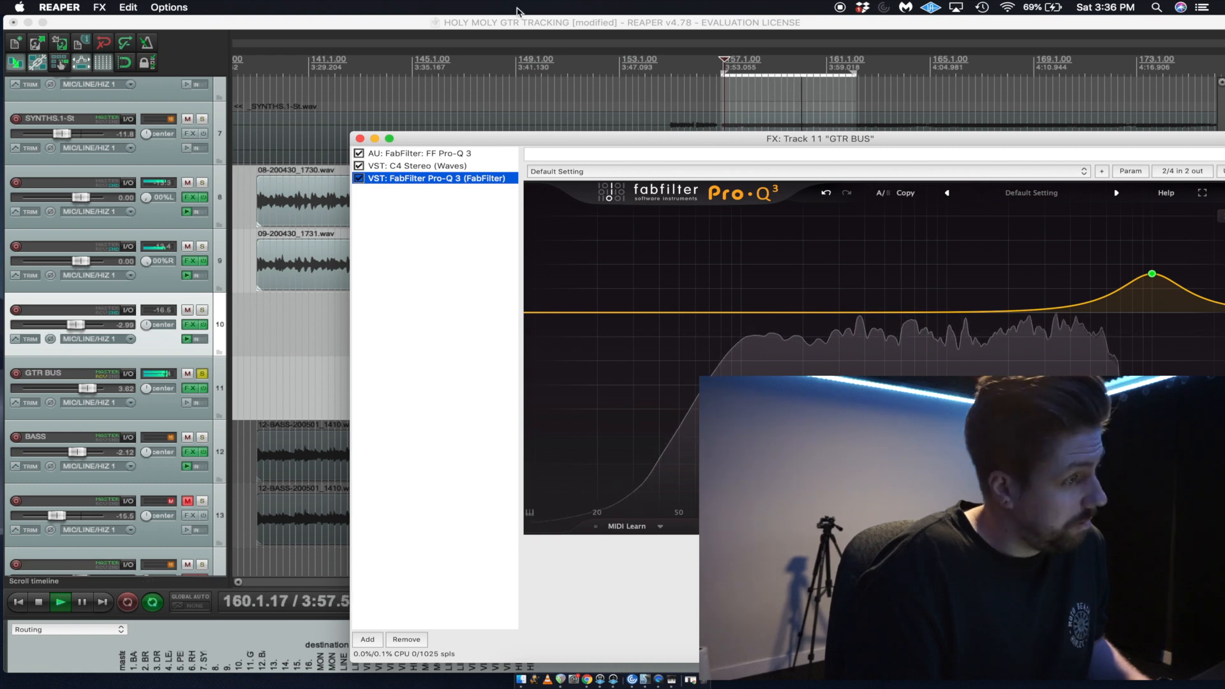
{"action": "left_click", "coordinate": [516, 24]}
{"action": "key", "text": "space"}
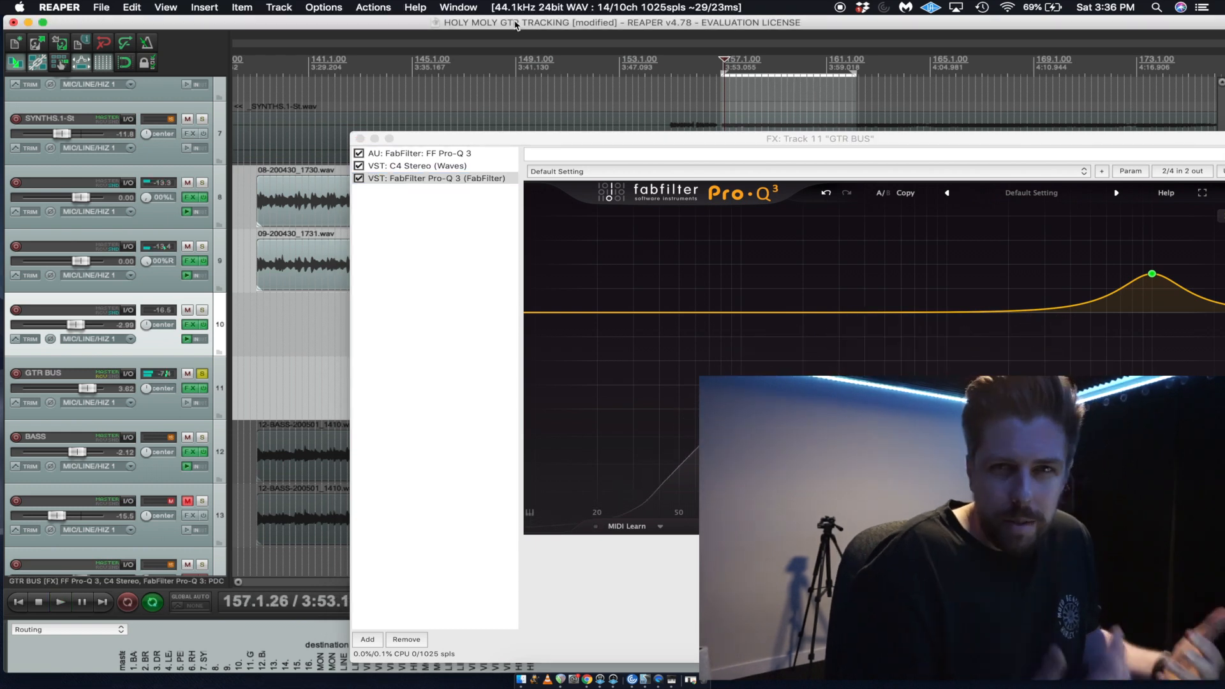
Close the GTR BUS effects chain and unsolo the bus to play the full mix.
{"action": "left_click", "coordinate": [361, 138]}
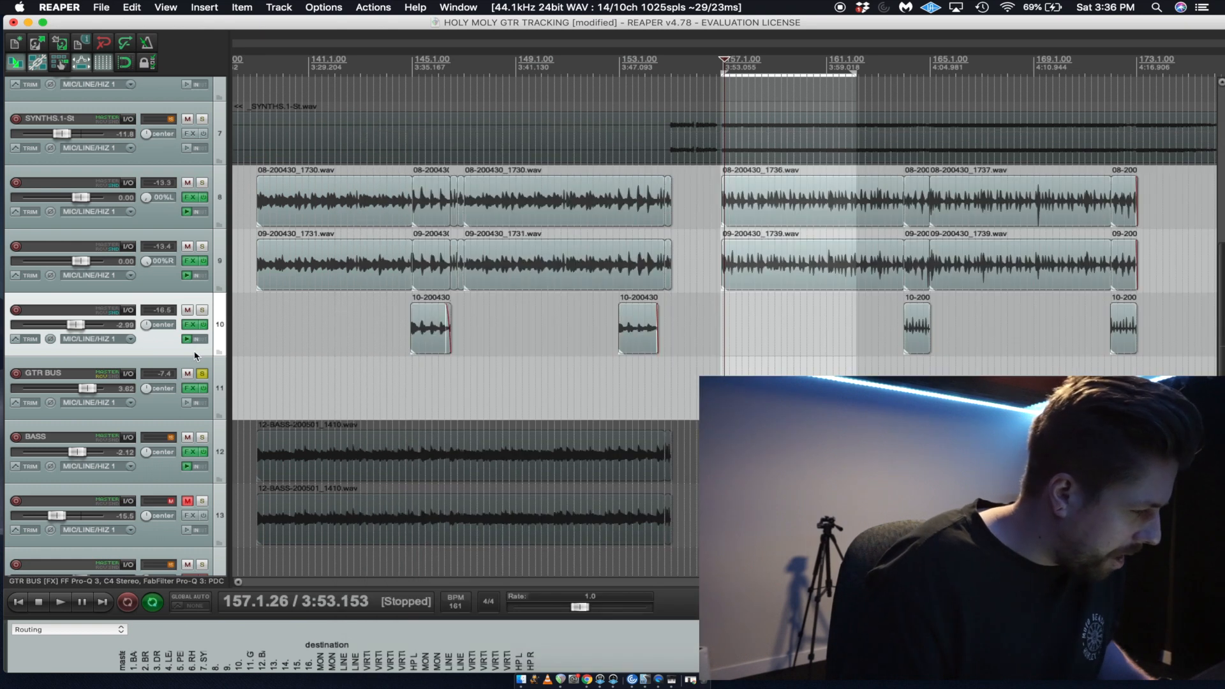
{"action": "left_click", "coordinate": [202, 374]}
{"action": "key", "text": "space"}
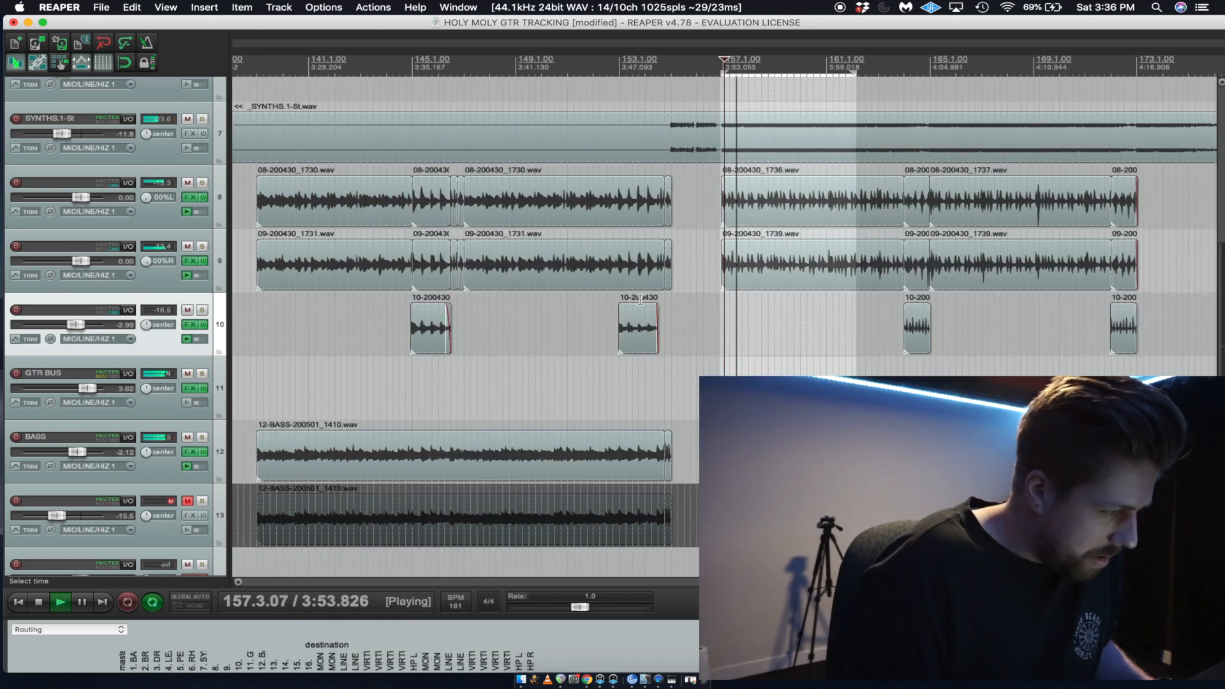
Play the full mix from bar 139 and lower the BASS volume to -2.99 dB.
{"action": "left_click", "coordinate": [275, 328]}
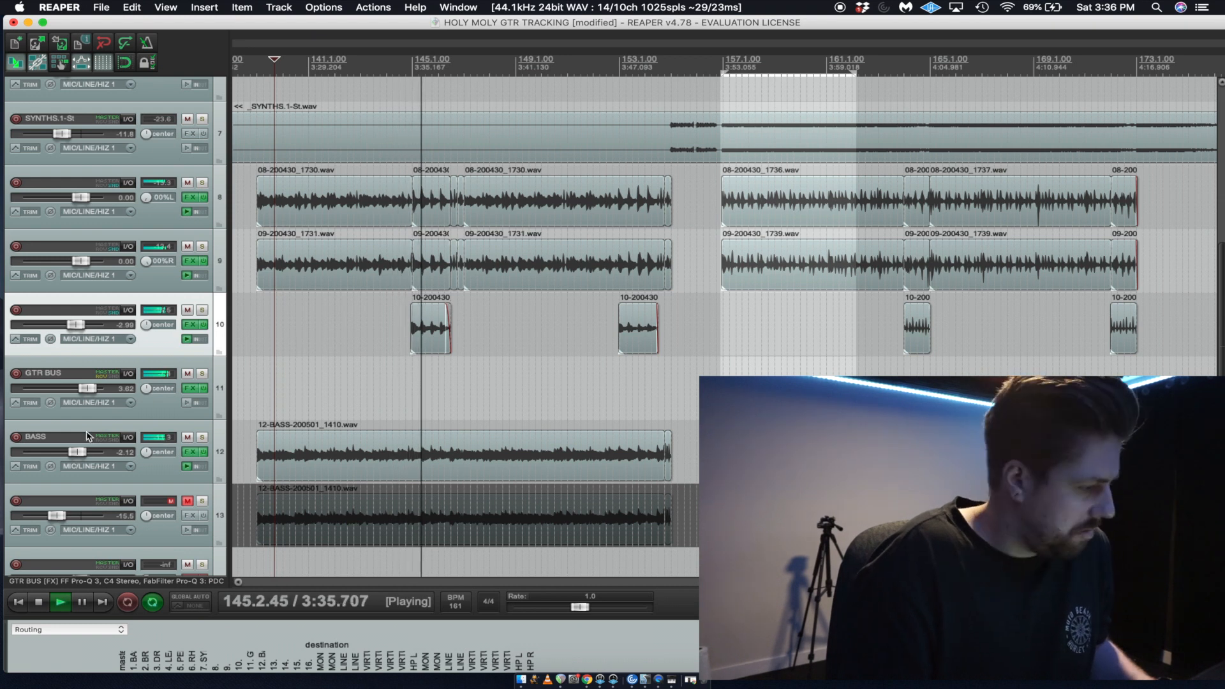
{"action": "left_click_drag", "start_coordinate": [84, 452], "coordinate": [80, 455]}
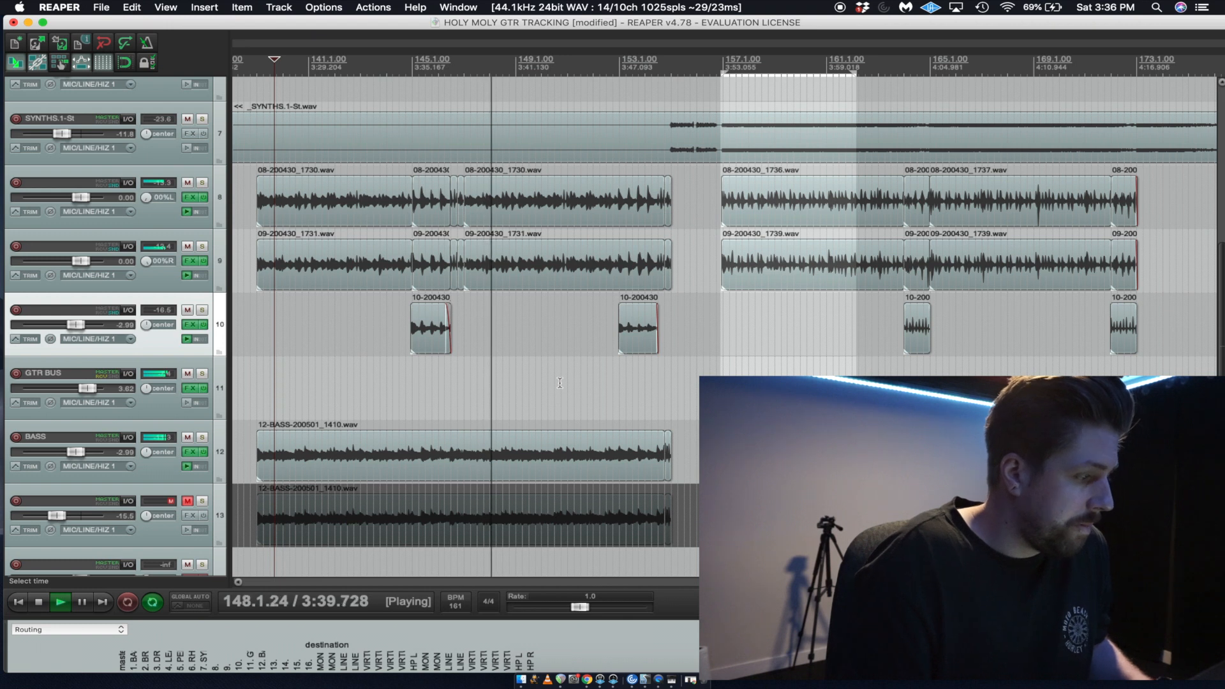
{"action": "key", "text": "space"}
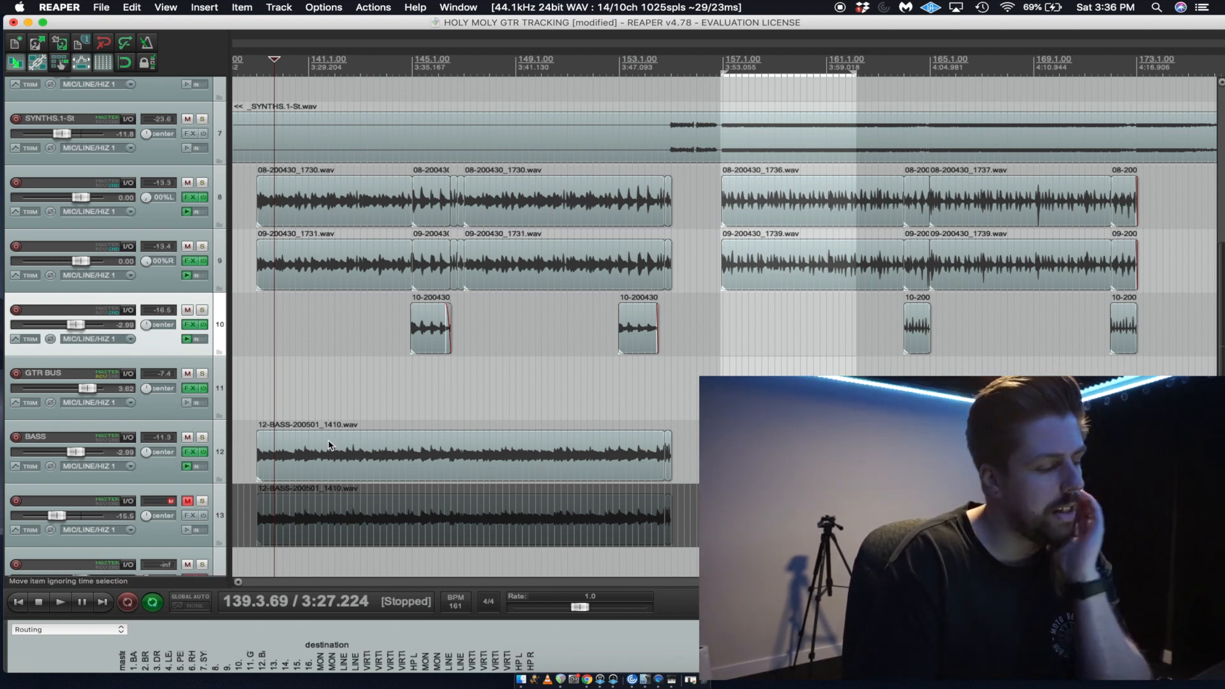
Unmute track 13, the duplicate bass track, and solo it together with BASS.
{"action": "left_click", "coordinate": [187, 502]}
{"action": "left_click", "coordinate": [201, 501]}
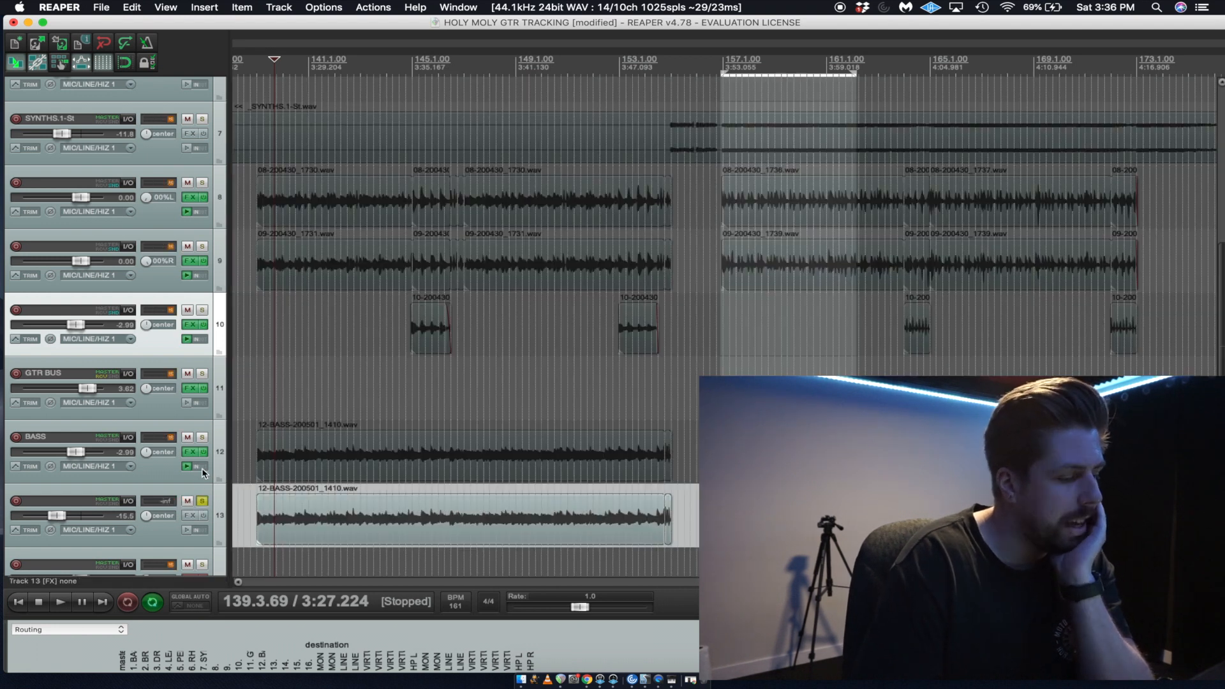
{"action": "left_click", "coordinate": [201, 437]}
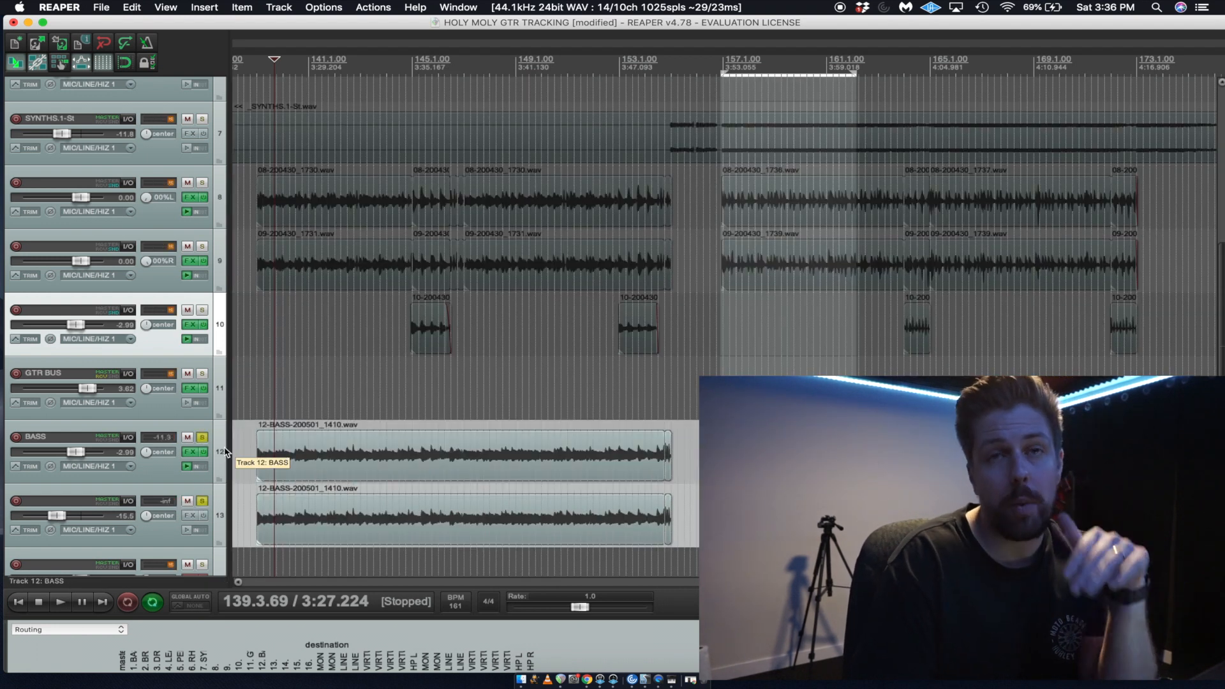
Audition BASS on its own from bar 142 with its effects bypassed, then restore the effects and unsolo it.
{"action": "left_click", "coordinate": [336, 402]}
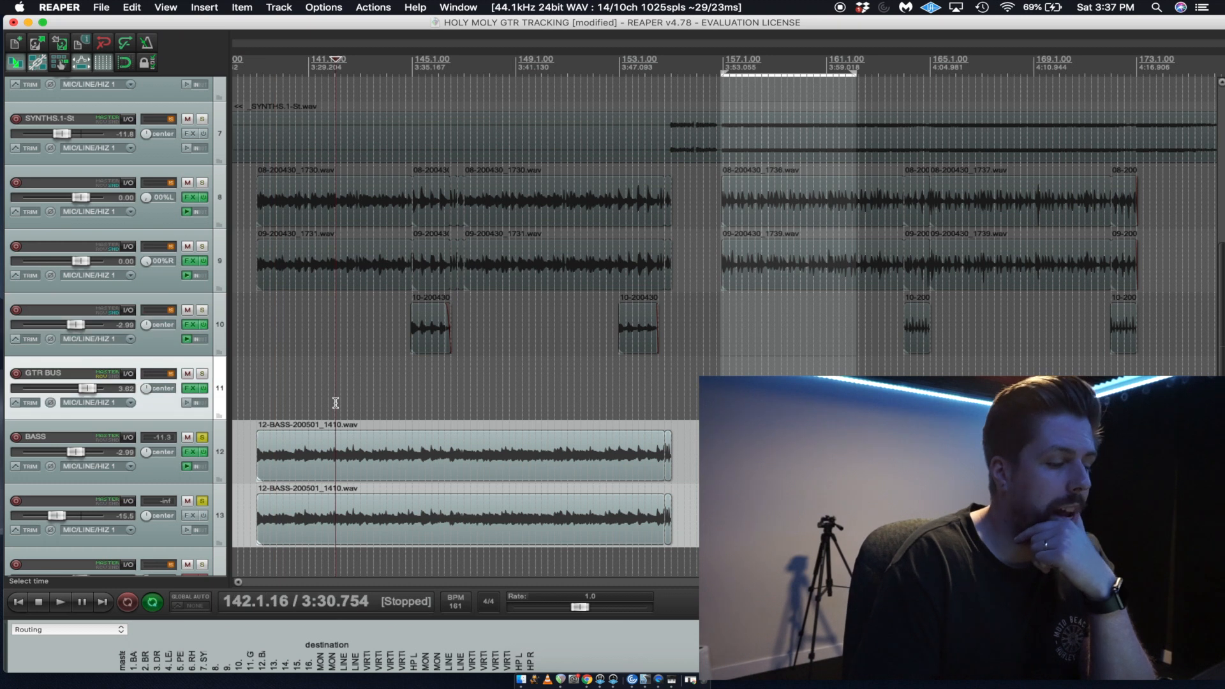
{"action": "scroll", "coordinate": [334, 402], "scroll_direction": "down", "scroll_amount": 3}
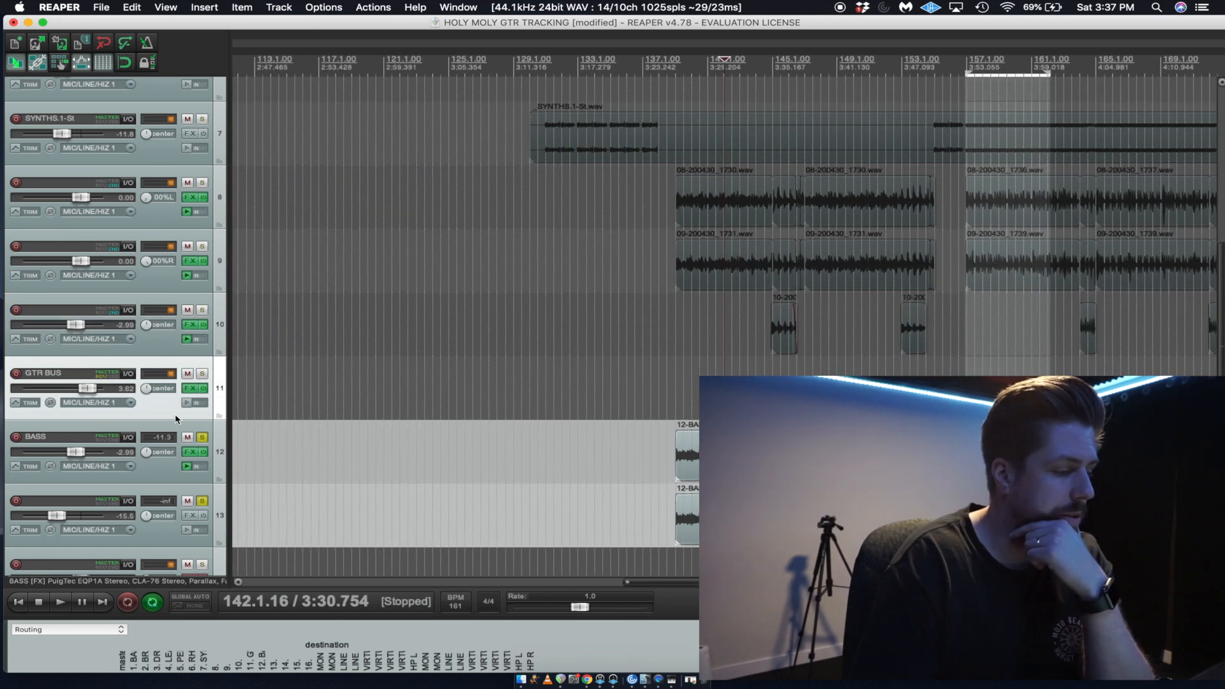
{"action": "left_click", "coordinate": [204, 452]}
{"action": "left_click", "coordinate": [201, 501]}
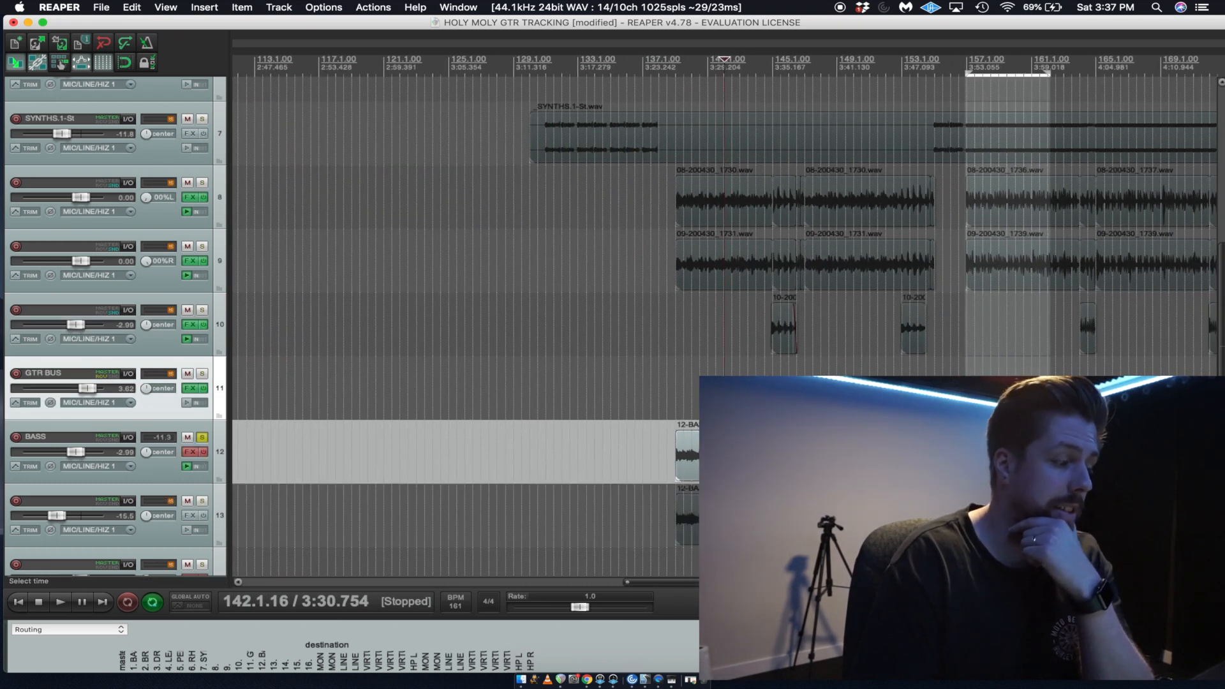
{"action": "key", "text": "space"}
{"action": "key", "text": "space"}
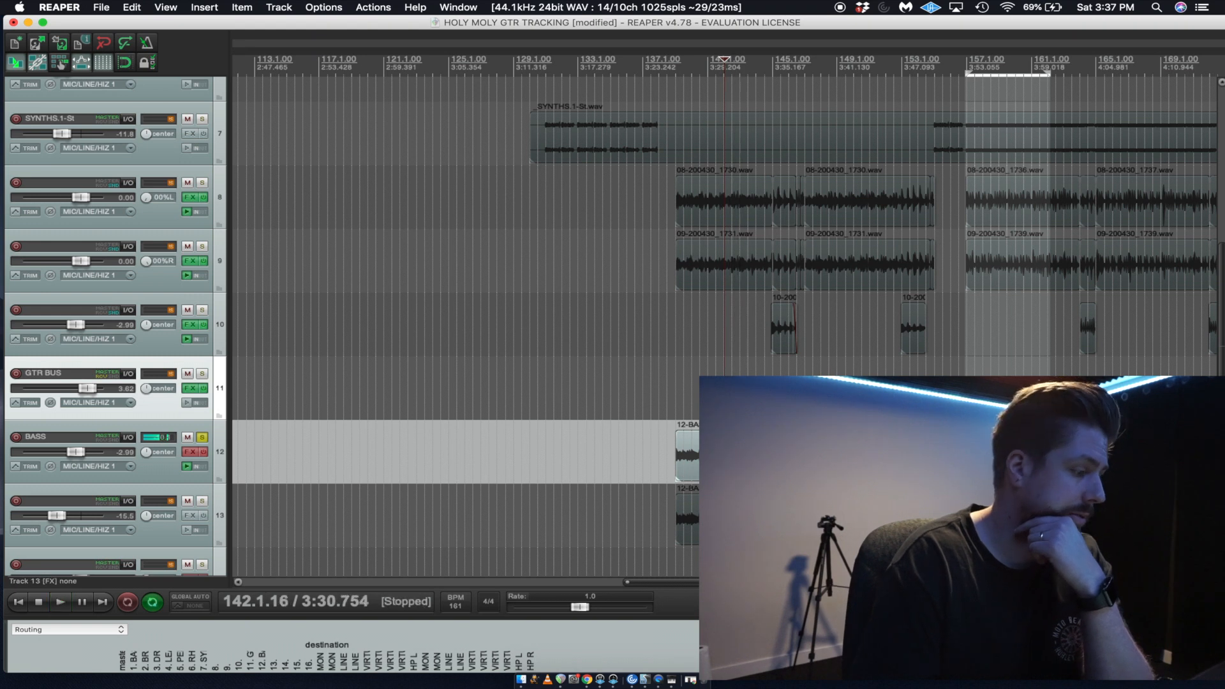
{"action": "left_click", "coordinate": [203, 438]}
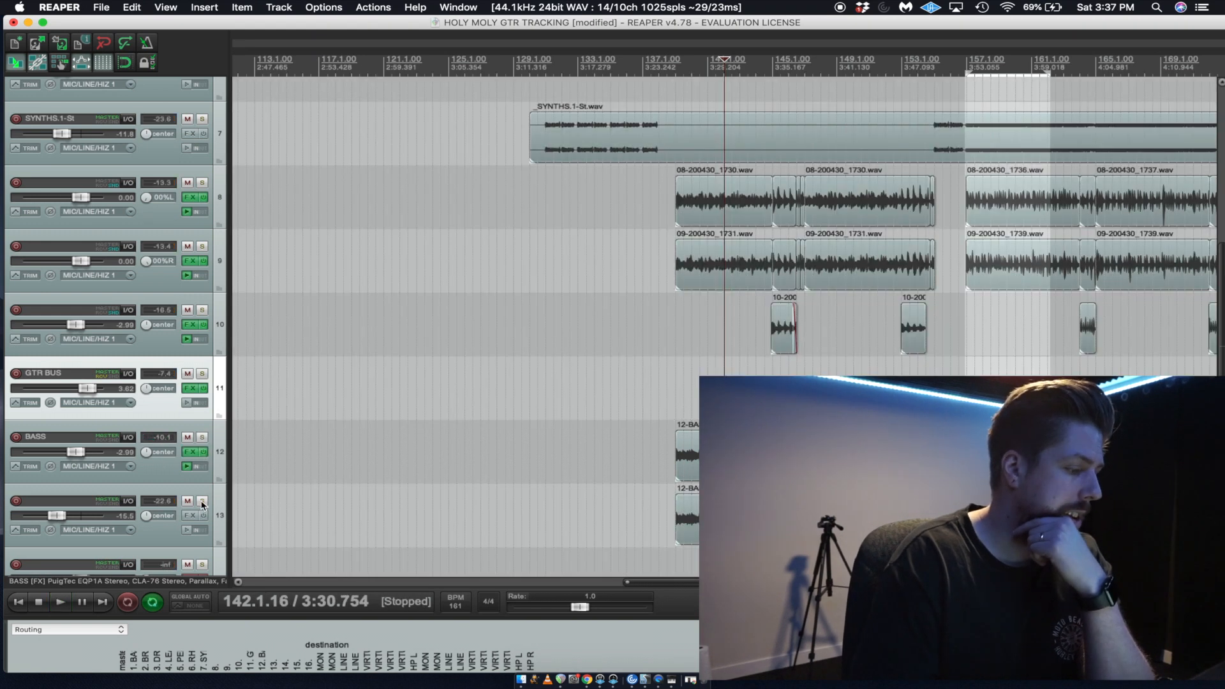
Solo track 13 and audition the duplicate bass on its own from bar 142.
{"action": "left_click", "coordinate": [203, 502]}
{"action": "key", "text": "space"}
{"action": "key", "text": "space"}
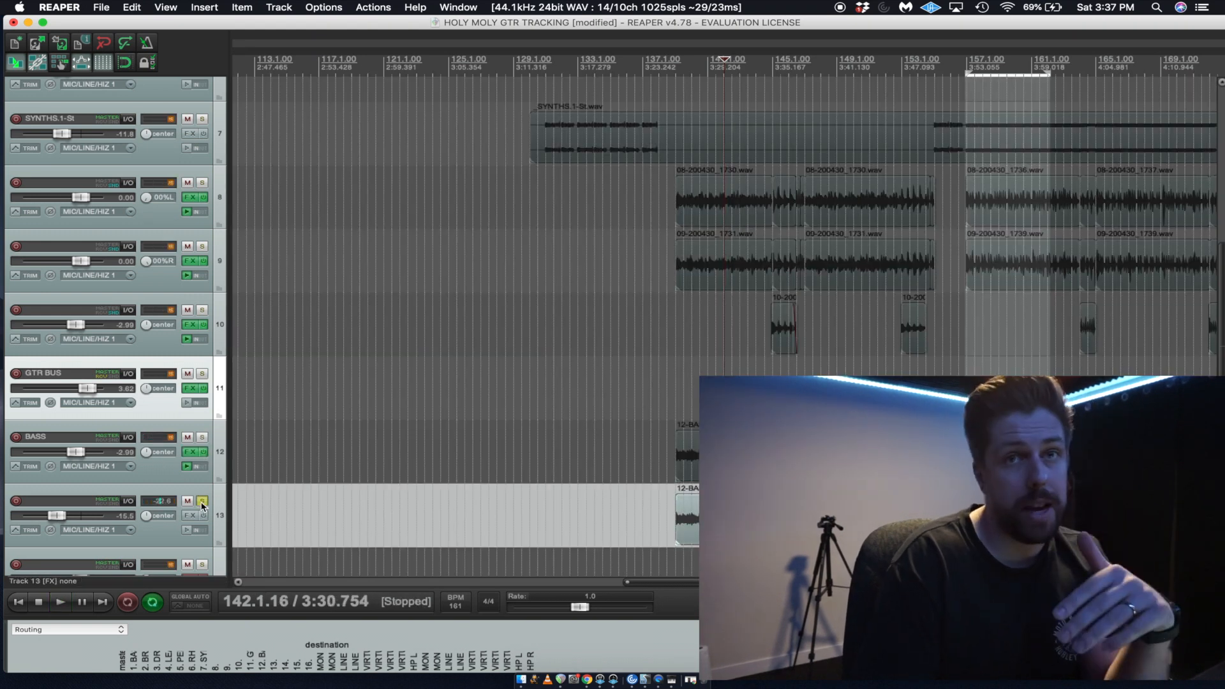
Solo BASS alongside track 13 and play both from the start of the bass clips at bar 139.
{"action": "scroll", "coordinate": [578, 504], "scroll_direction": "up", "scroll_amount": 2}
{"action": "scroll", "coordinate": [577, 505], "scroll_direction": "up", "scroll_amount": 3}
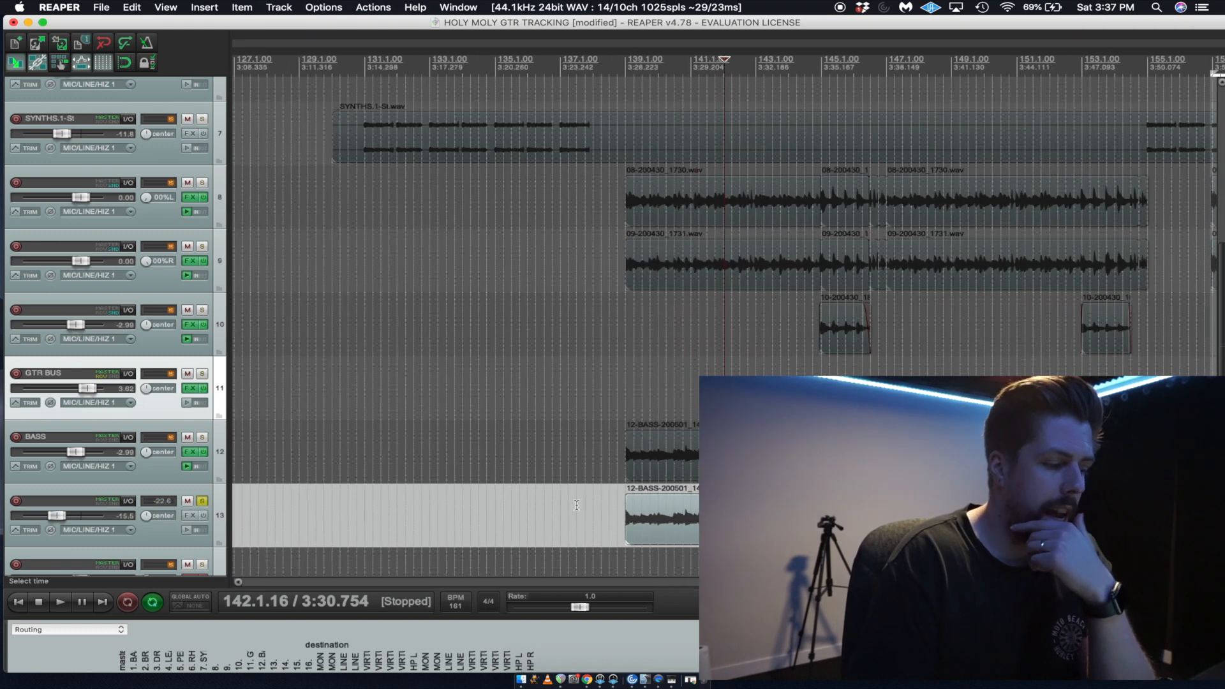
{"action": "left_click", "coordinate": [610, 450]}
{"action": "left_click", "coordinate": [202, 438]}
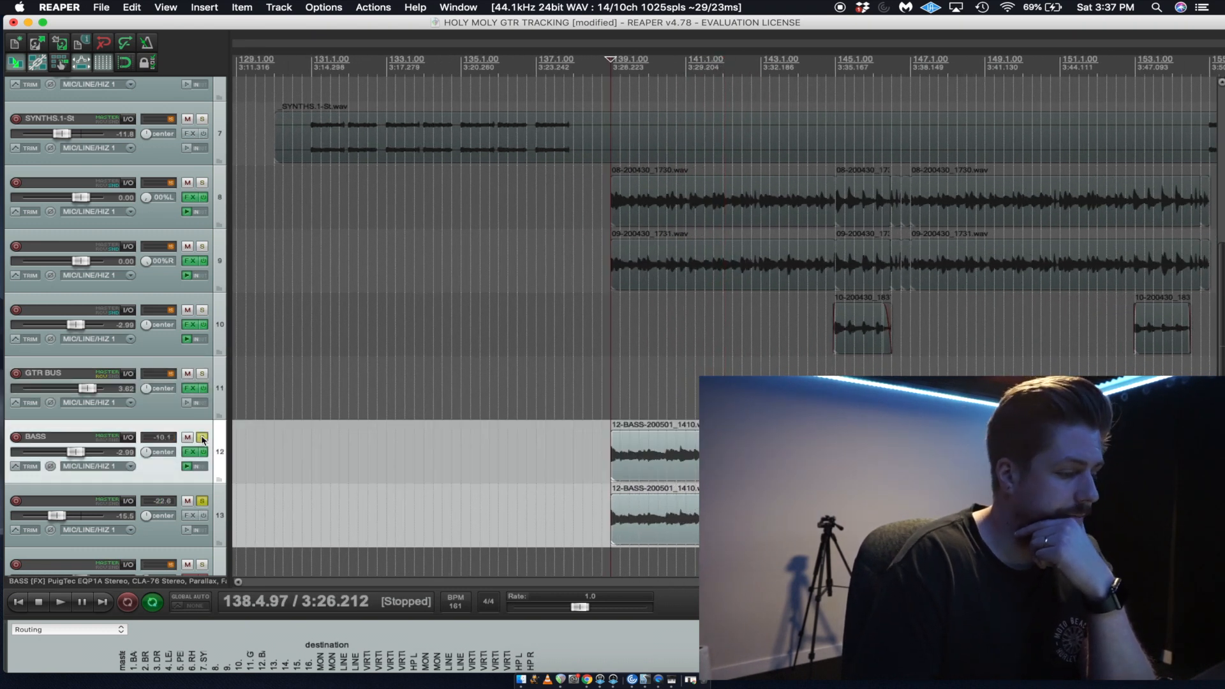
{"action": "key", "text": "space"}
Compare the bass blend with track 13's volume at -inf, -7.88 dB and -15.5 dB, leaving it at -15.5 dB.
{"action": "scroll", "coordinate": [56, 519], "scroll_direction": "down", "scroll_amount": 4}
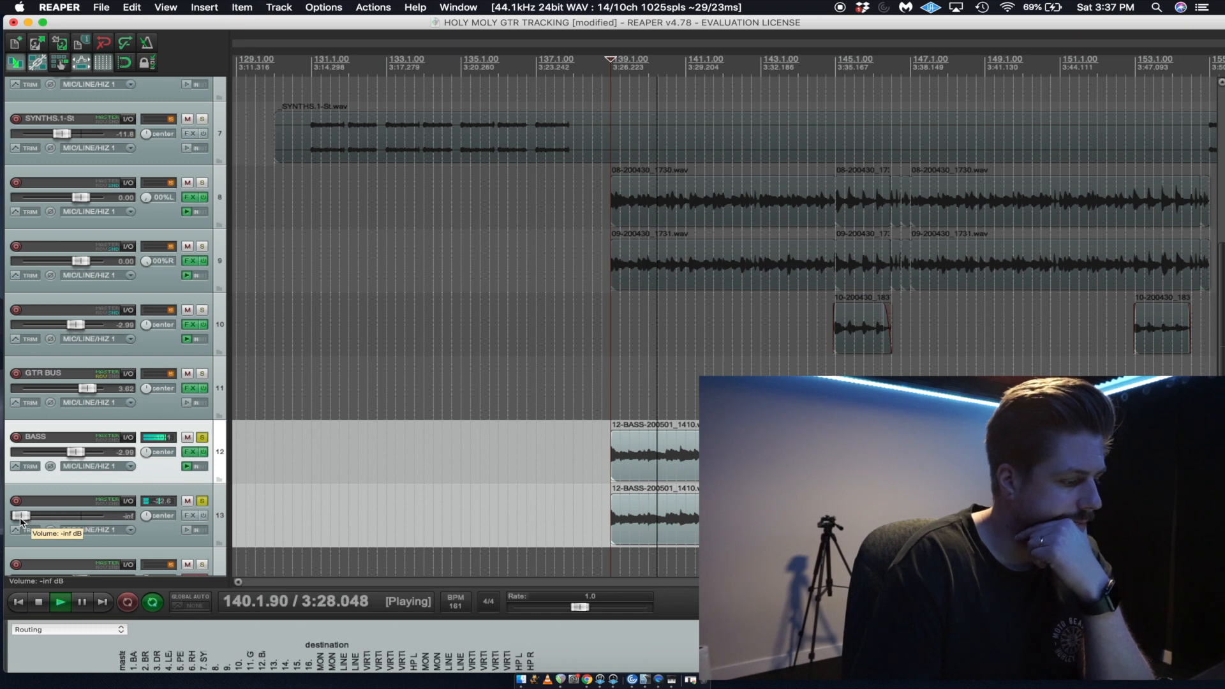
{"action": "scroll", "coordinate": [56, 521], "scroll_direction": "up", "scroll_amount": 6}
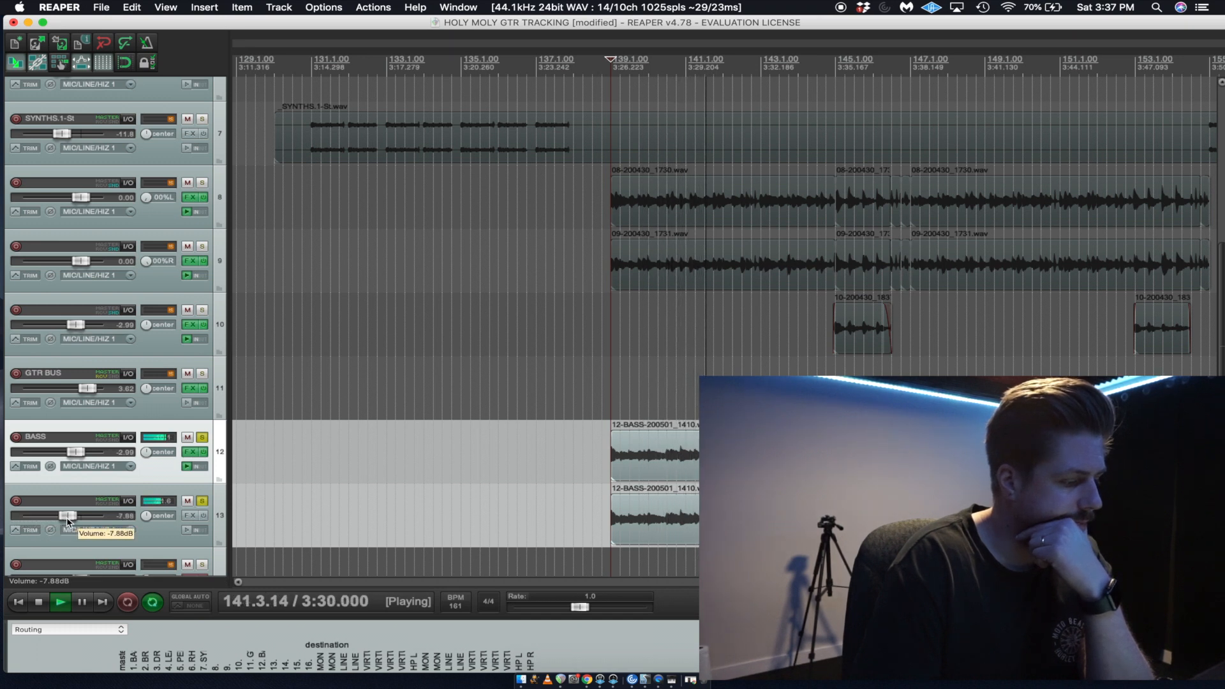
{"action": "scroll", "coordinate": [58, 522], "scroll_direction": "down", "scroll_amount": 2}
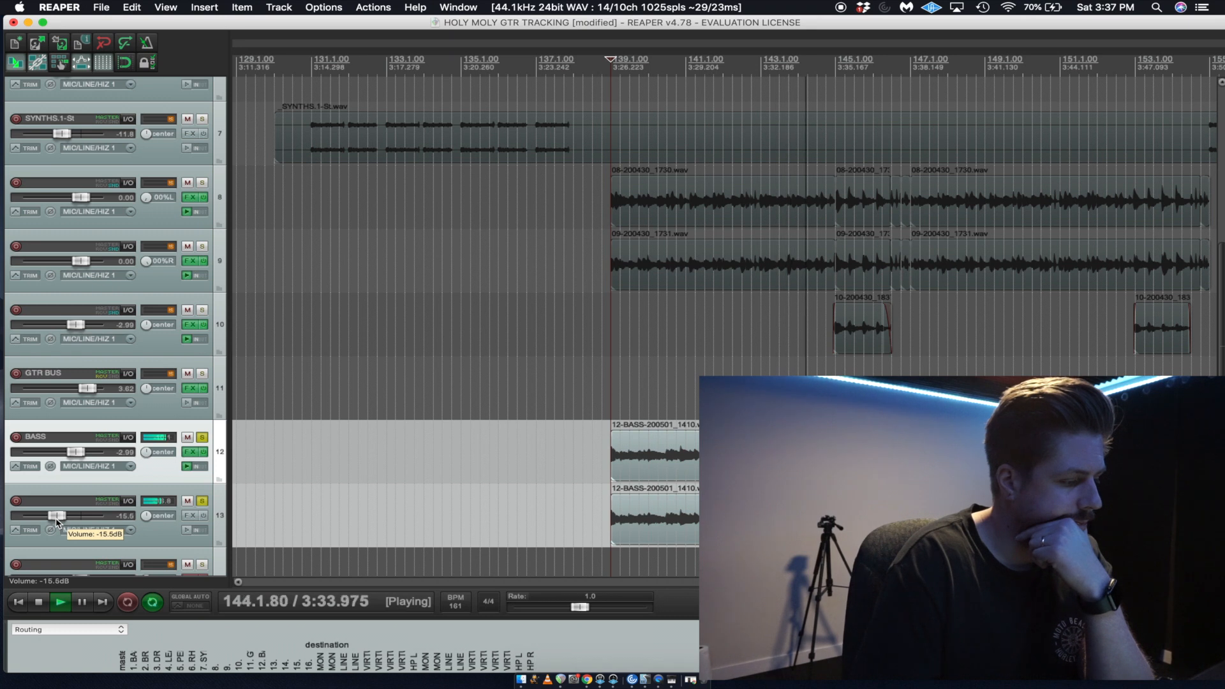
{"action": "scroll", "coordinate": [601, 430], "scroll_direction": "down", "scroll_amount": 3}
{"action": "scroll", "coordinate": [600, 430], "scroll_direction": "down", "scroll_amount": 1}
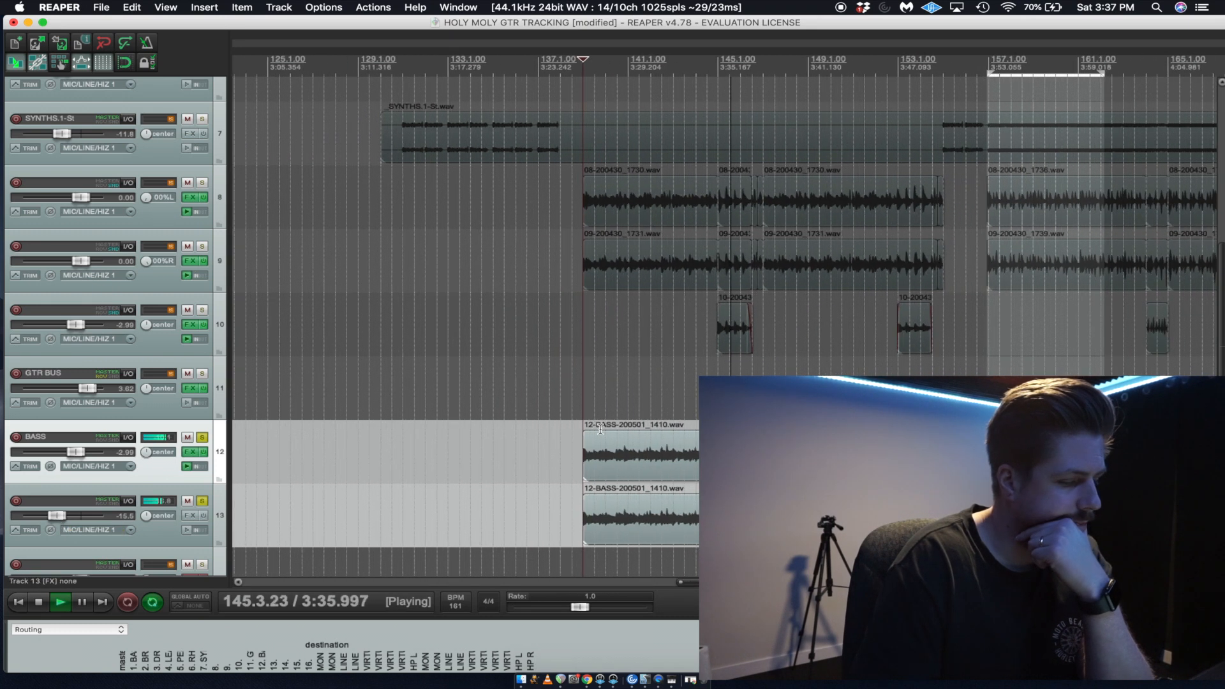
{"action": "left_click_drag", "start_coordinate": [1140, 27], "coordinate": [1109, 30]}
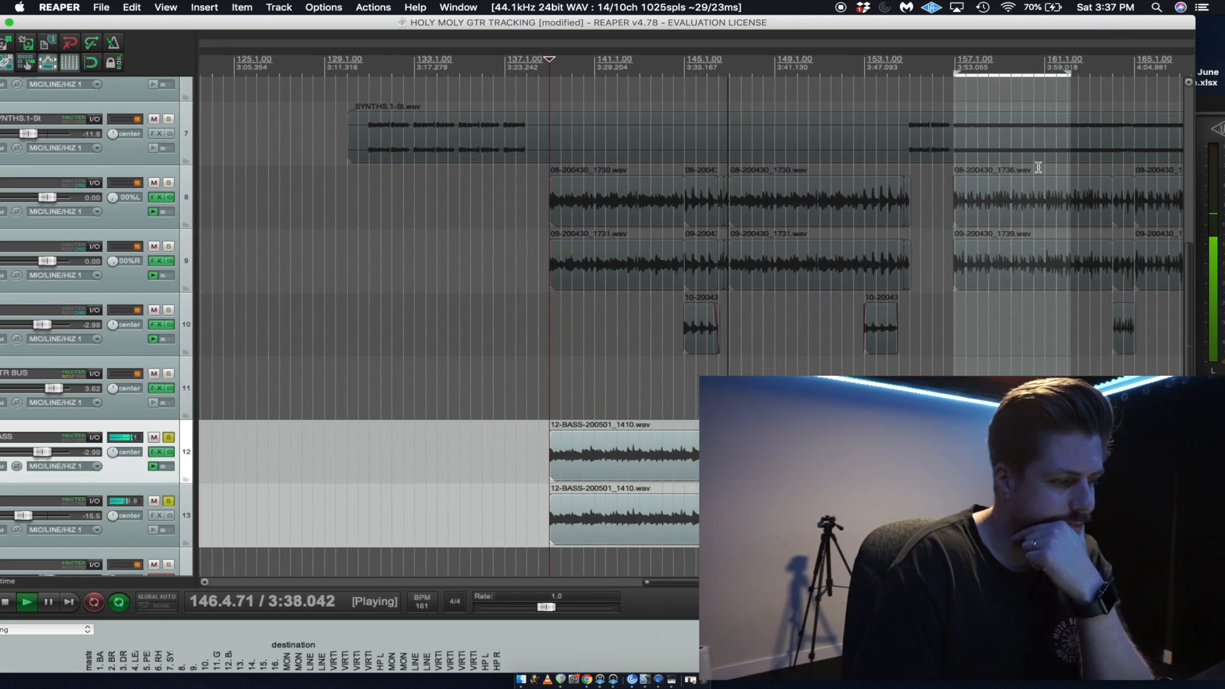
Unsolo track 13 and BASS and play the full mix from the start of the bass clips at bar 139.
{"action": "key", "text": "space"}
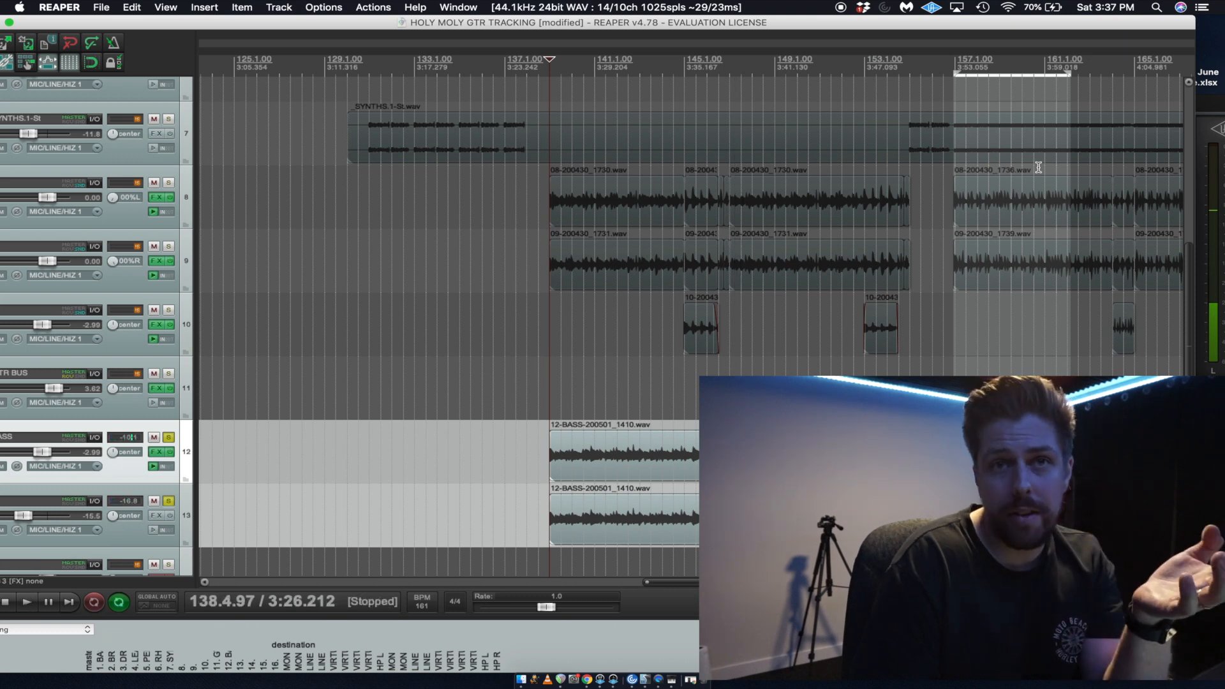
{"action": "left_click", "coordinate": [168, 501]}
{"action": "left_click", "coordinate": [169, 437]}
{"action": "key", "text": "space"}
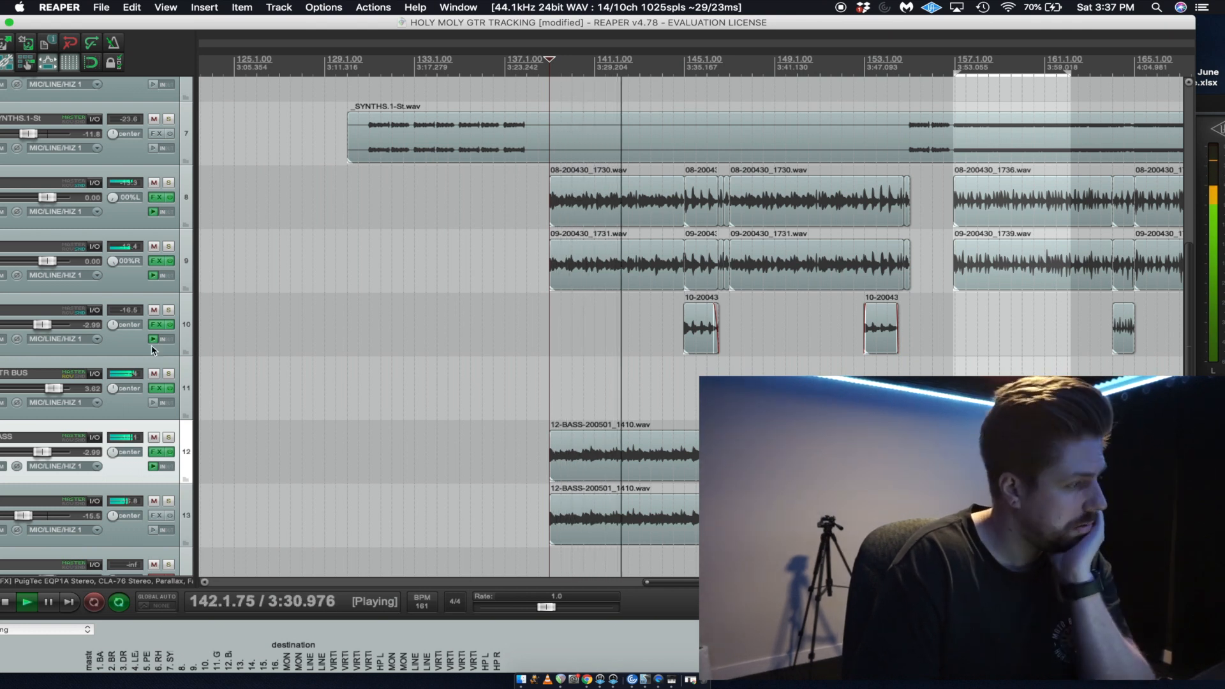
{"action": "left_click_drag", "start_coordinate": [216, 17], "coordinate": [245, 18]}
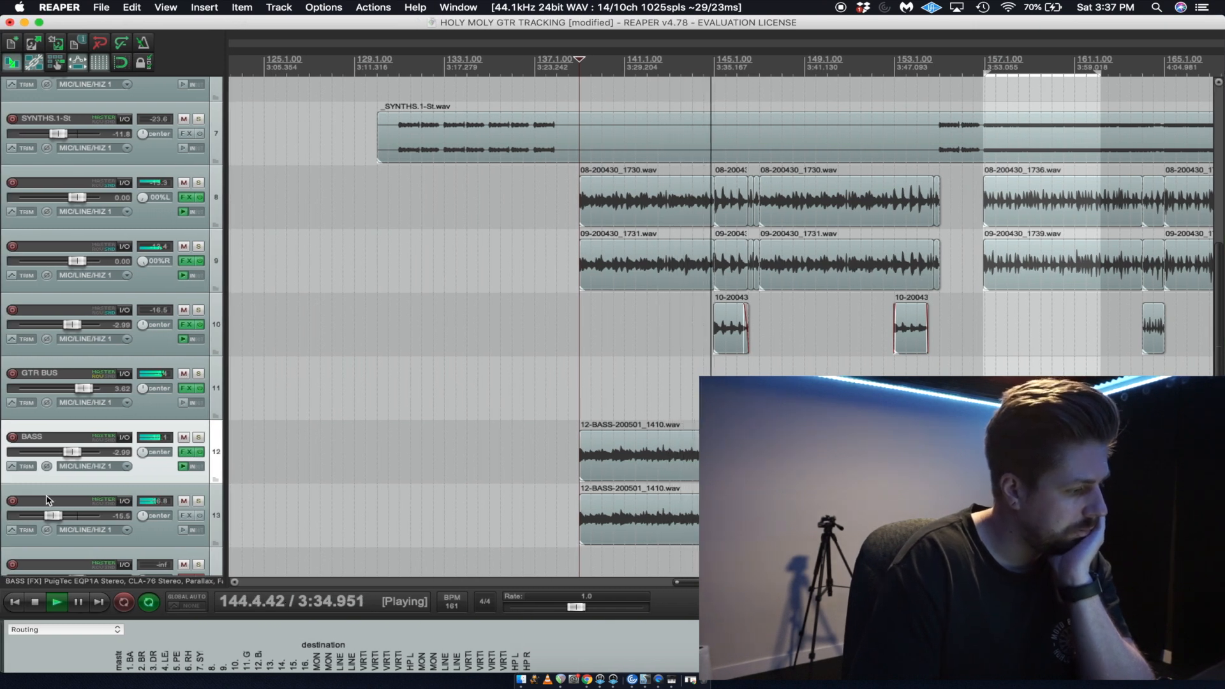
Lower BASS and track 13 together to -3.59 dB and -16.1 dB, and raise the GTR BUS volume to about 4.4 dB.
{"action": "left_click", "coordinate": [151, 530], "text": "shift"}
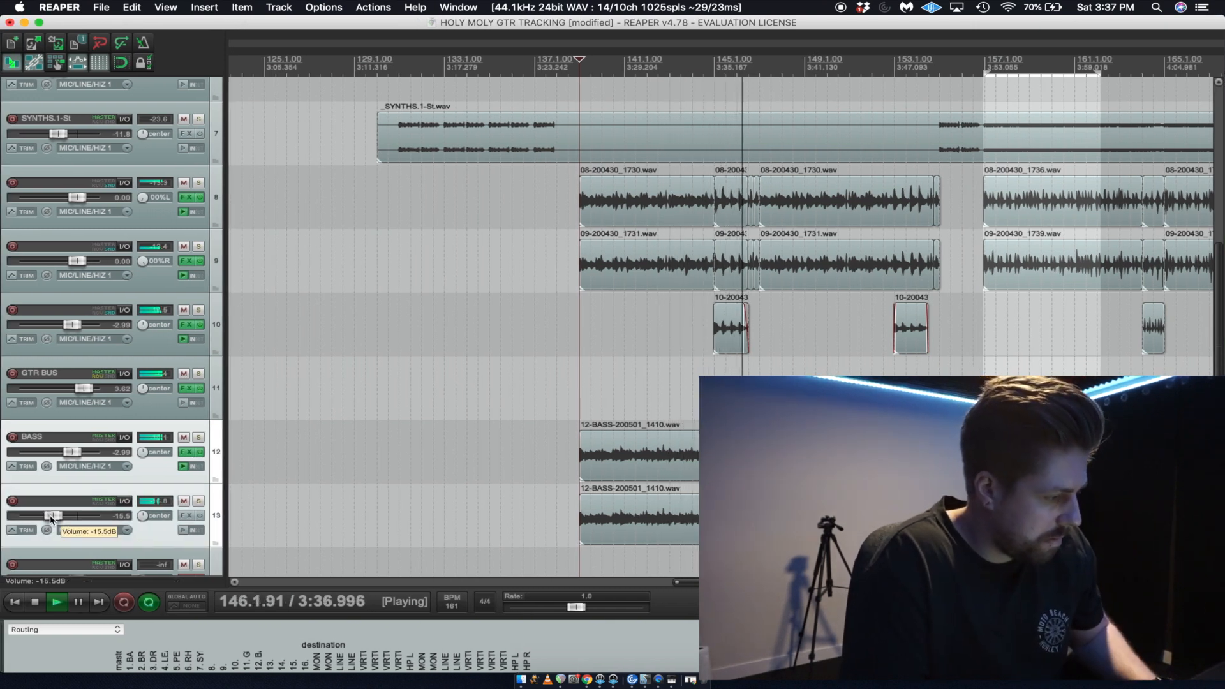
{"action": "left_click_drag", "start_coordinate": [50, 515], "coordinate": [48, 515]}
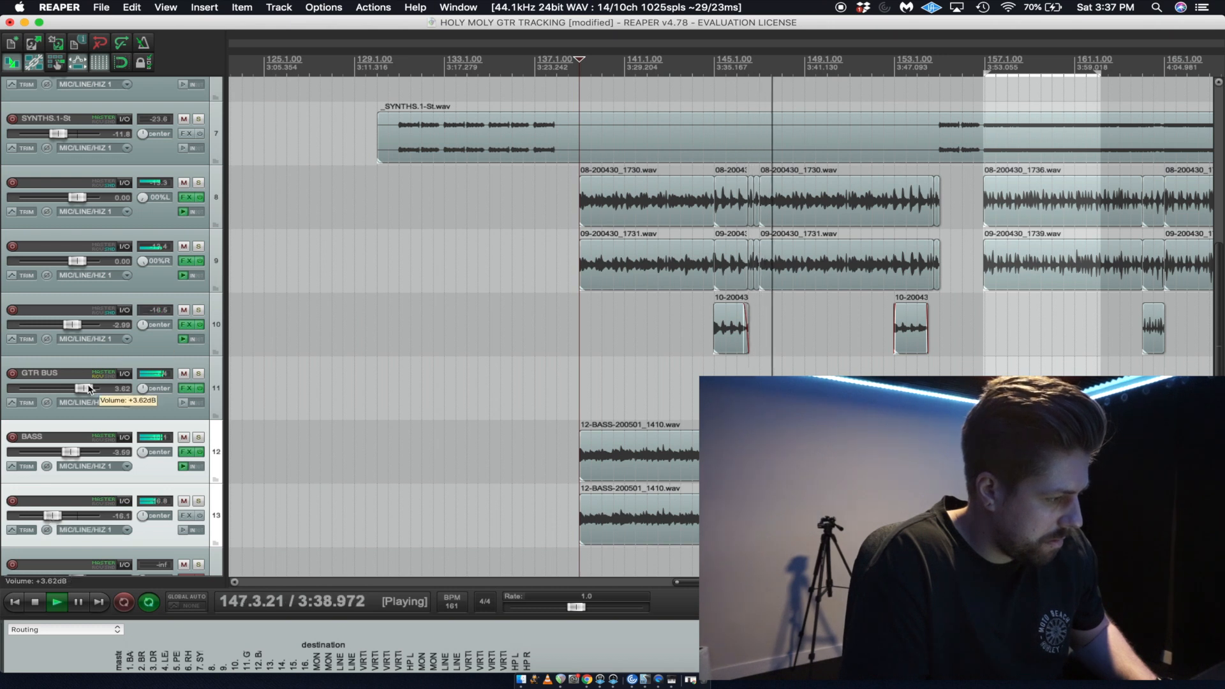
{"action": "left_click_drag", "start_coordinate": [88, 390], "coordinate": [91, 389]}
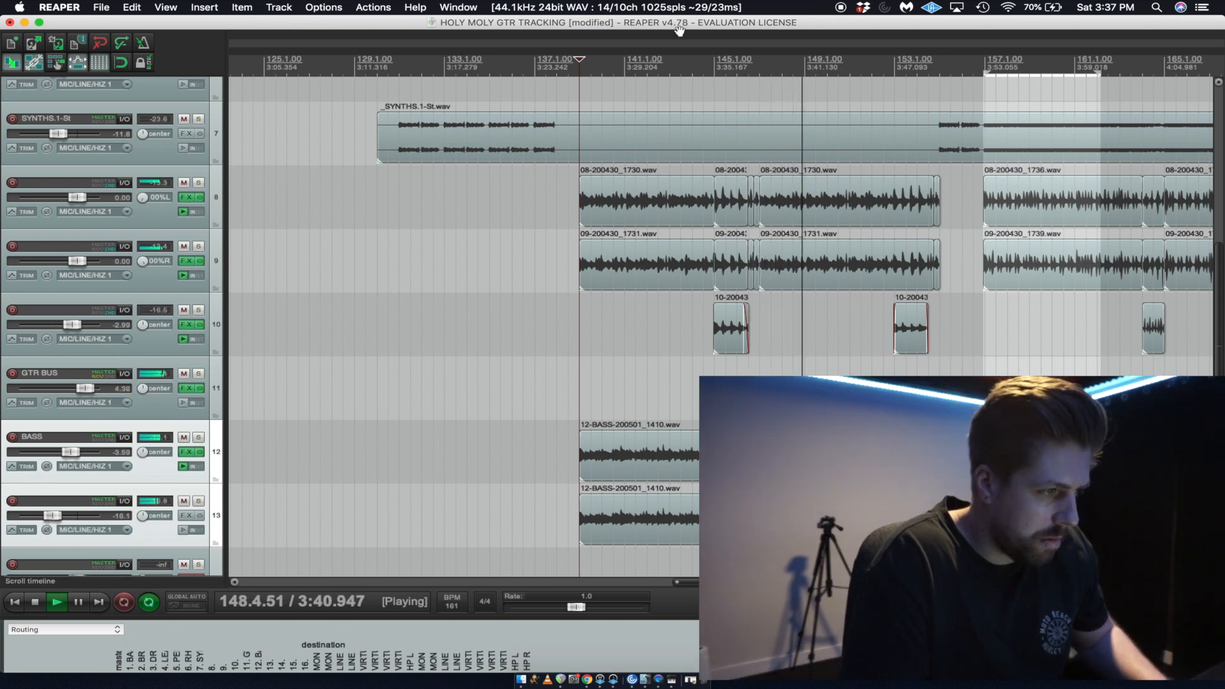
Save the project and listen to the rebalanced mix past bar 155.
{"action": "key", "text": "super+s"}
{"action": "scroll", "coordinate": [695, 198], "scroll_direction": "down", "scroll_amount": 3}
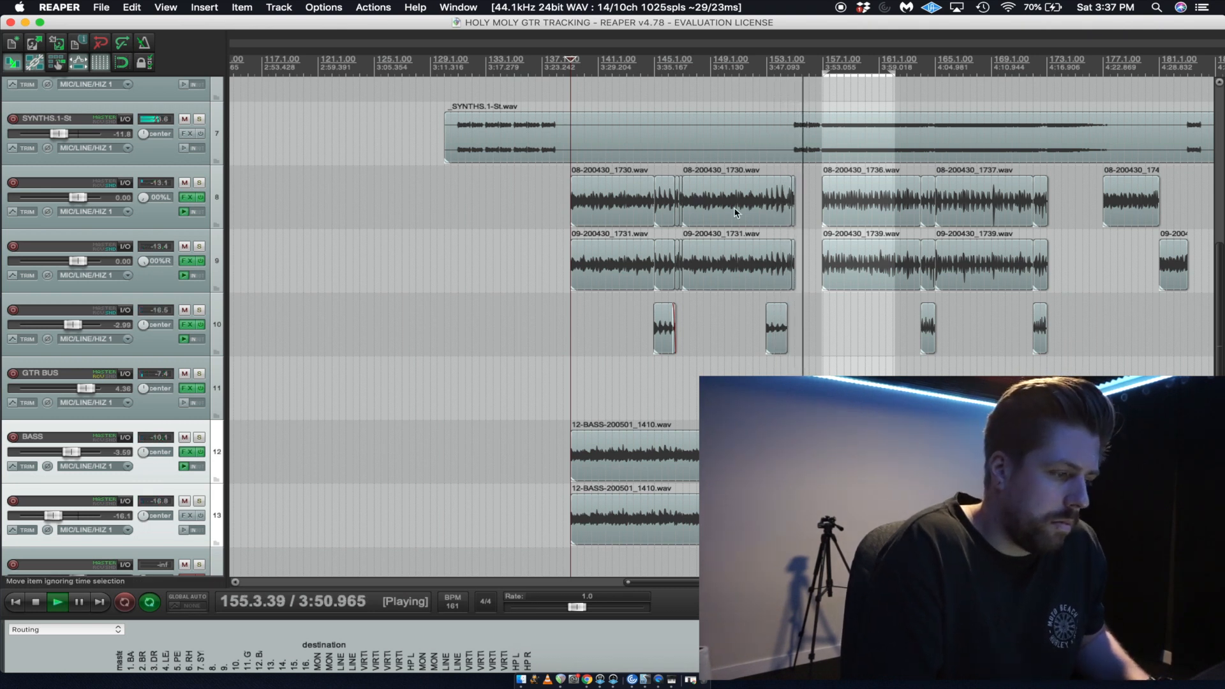
{"action": "key", "text": "space"}
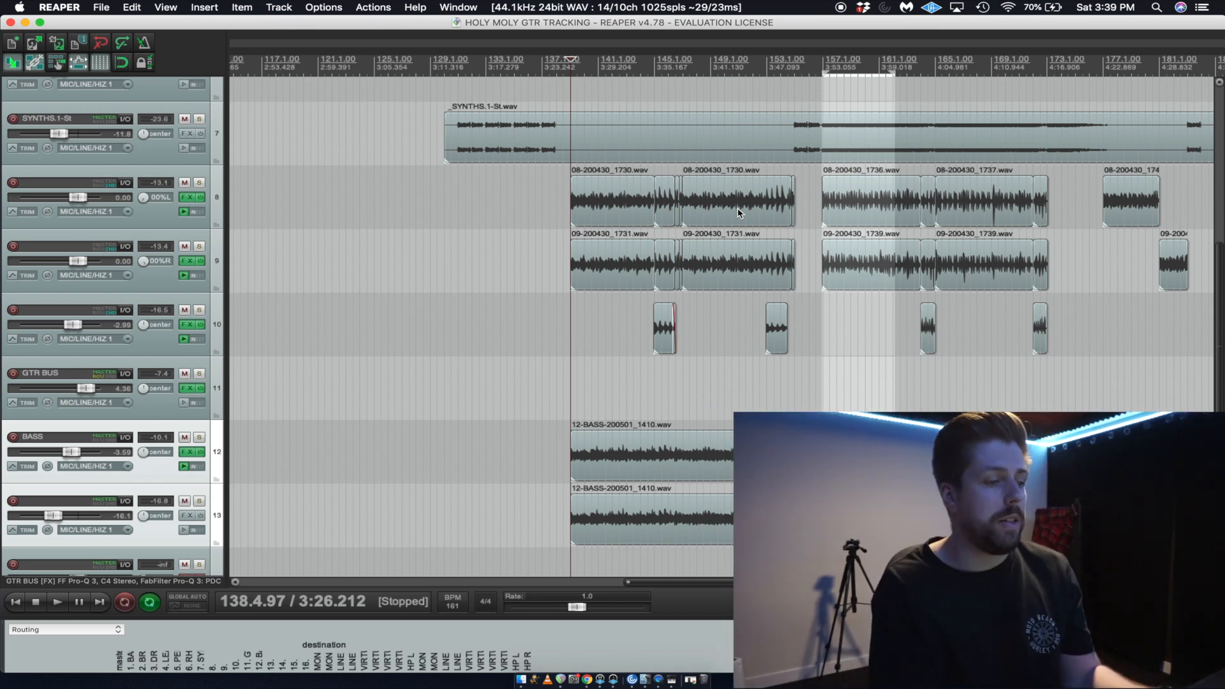
Set the time selection to span the full length of the stem clips, from the start to the end of the SYNTHS clip.
{"action": "scroll", "coordinate": [775, 277], "scroll_direction": "down", "scroll_amount": 10}
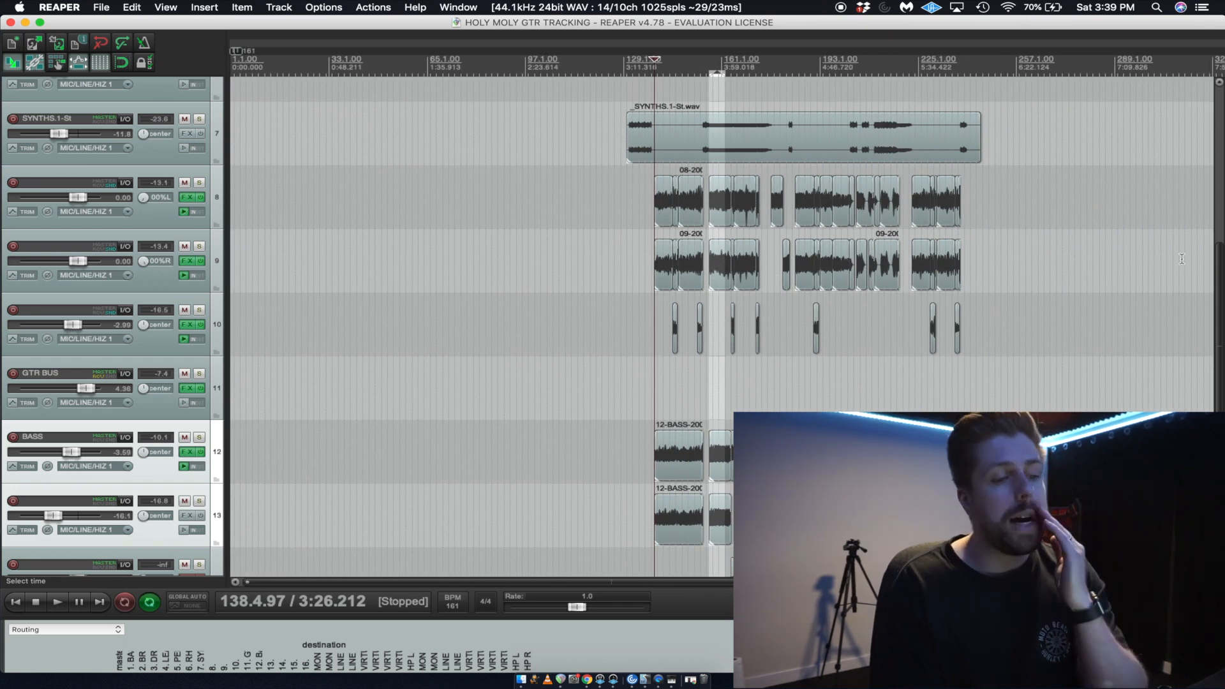
{"action": "scroll", "coordinate": [1220, 300], "scroll_direction": "up", "scroll_amount": 3}
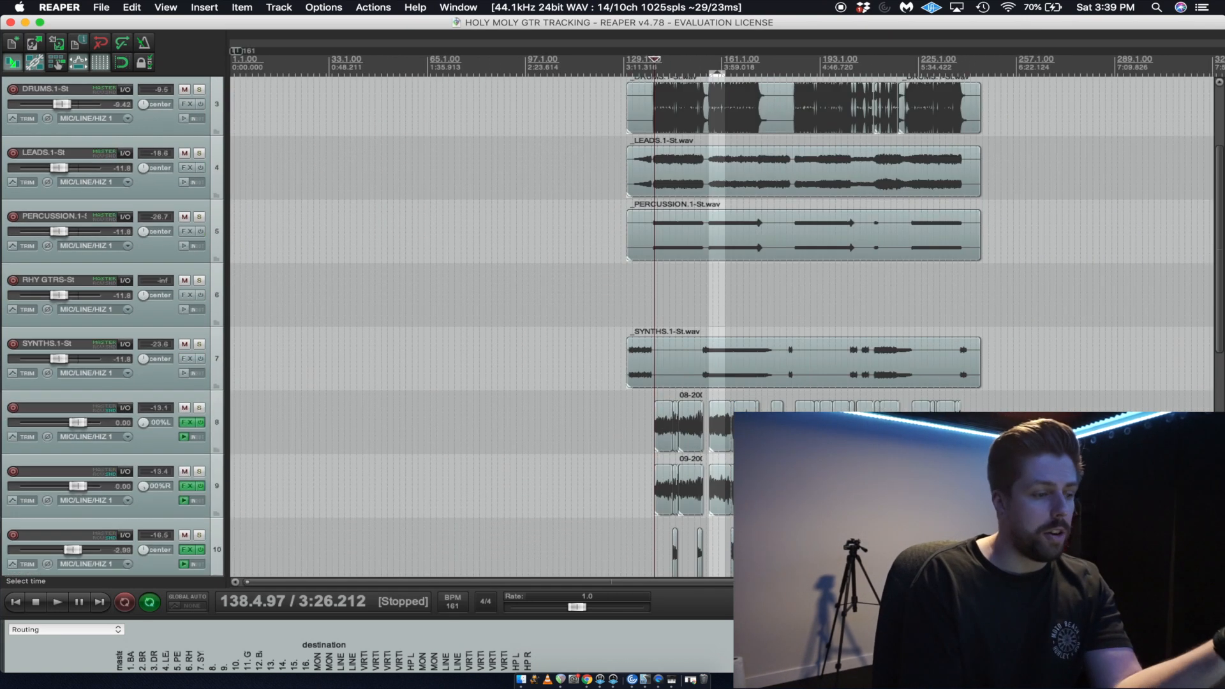
{"action": "scroll", "coordinate": [980, 181], "scroll_direction": "up", "scroll_amount": 4}
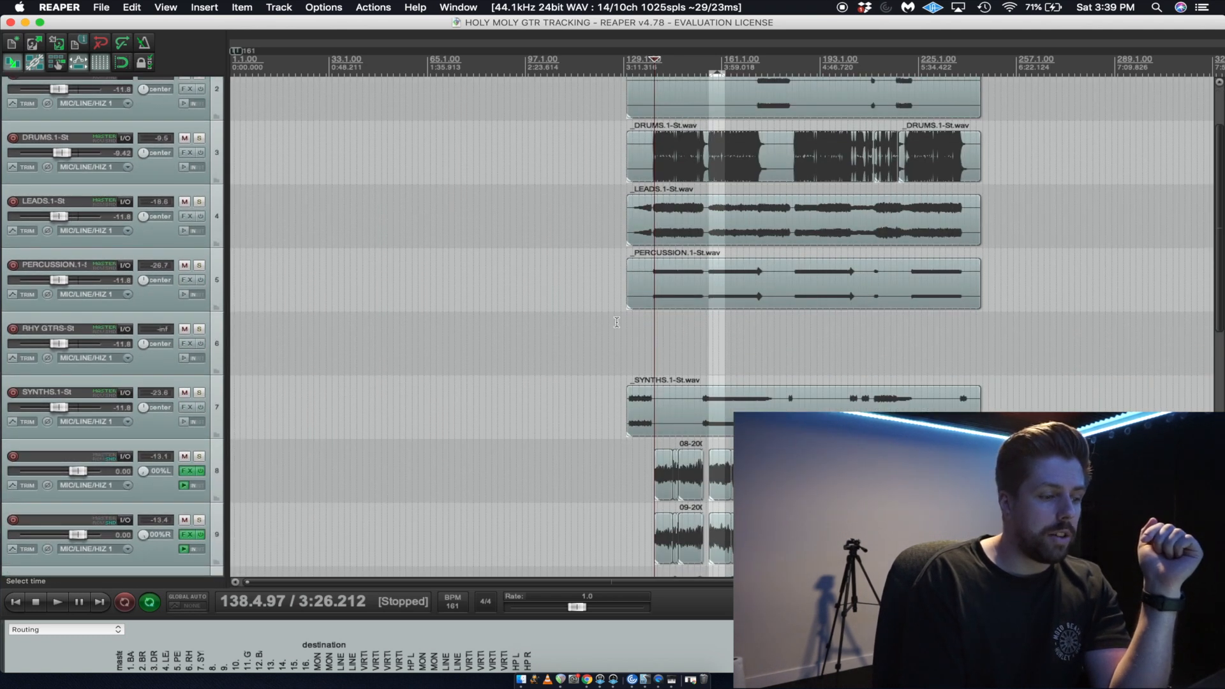
{"action": "left_click_drag", "start_coordinate": [626, 328], "coordinate": [983, 283]}
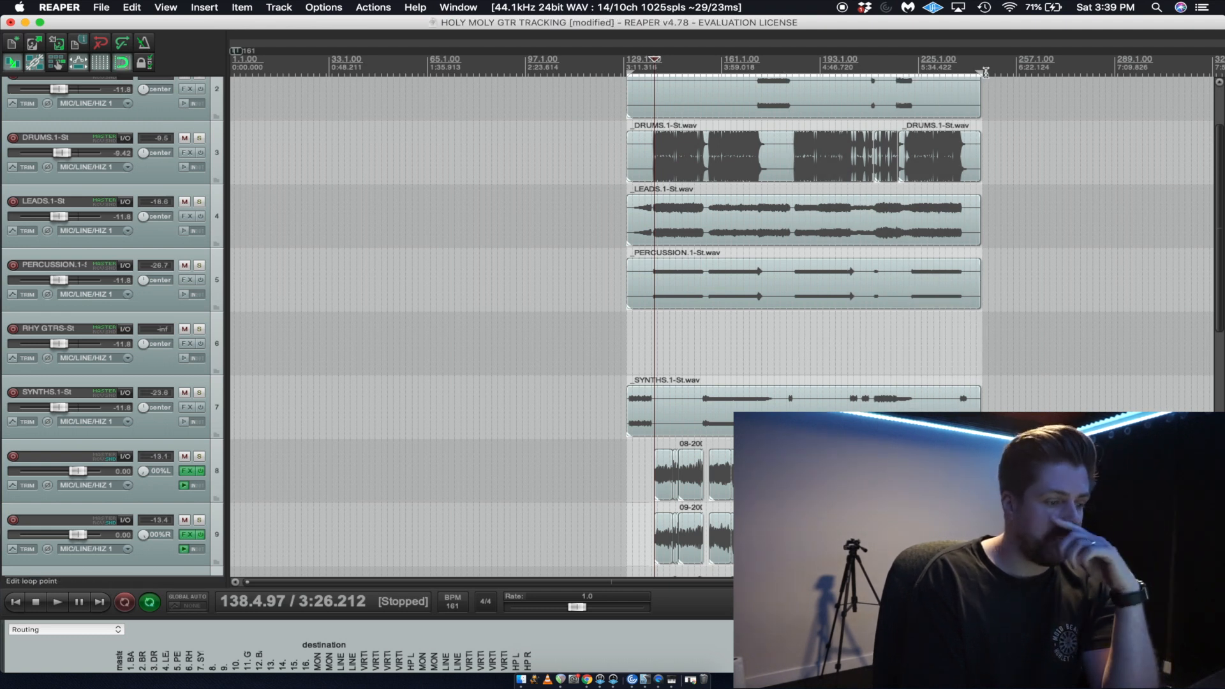
Reset the pan of guitar tracks 8 and 9 to center.
{"action": "scroll", "coordinate": [1221, 200], "scroll_direction": "down", "scroll_amount": 6}
{"action": "scroll", "coordinate": [1096, 221], "scroll_direction": "up", "scroll_amount": 1}
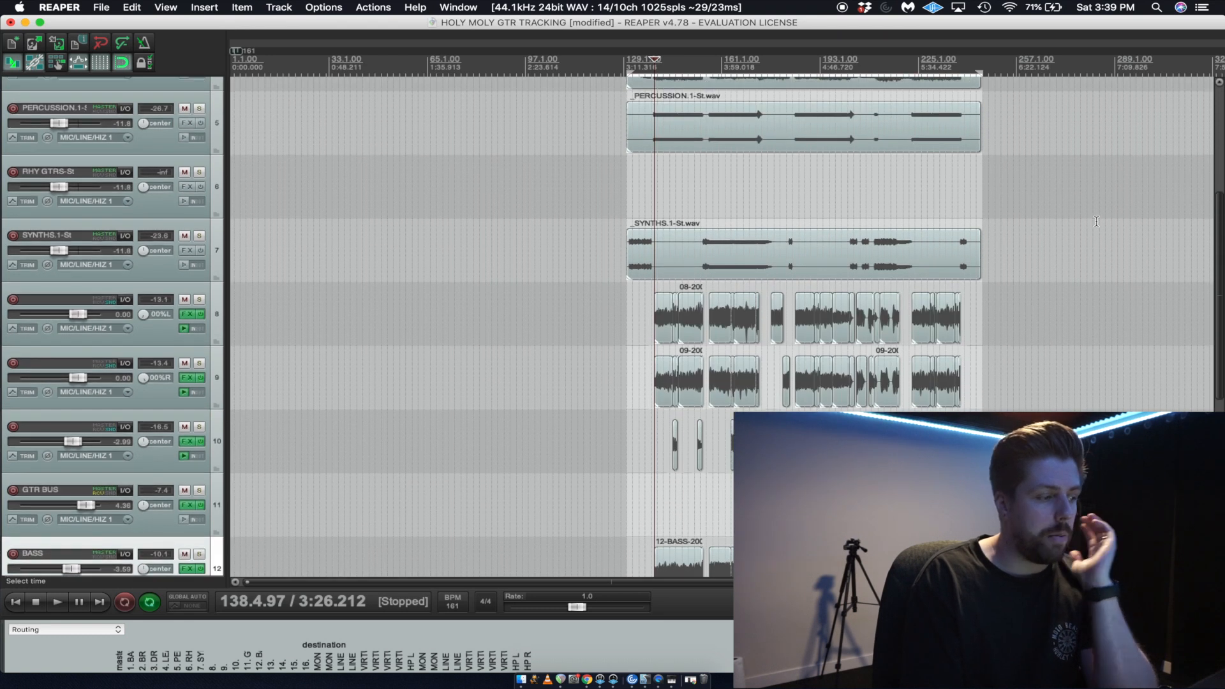
{"action": "double_click", "coordinate": [143, 314]}
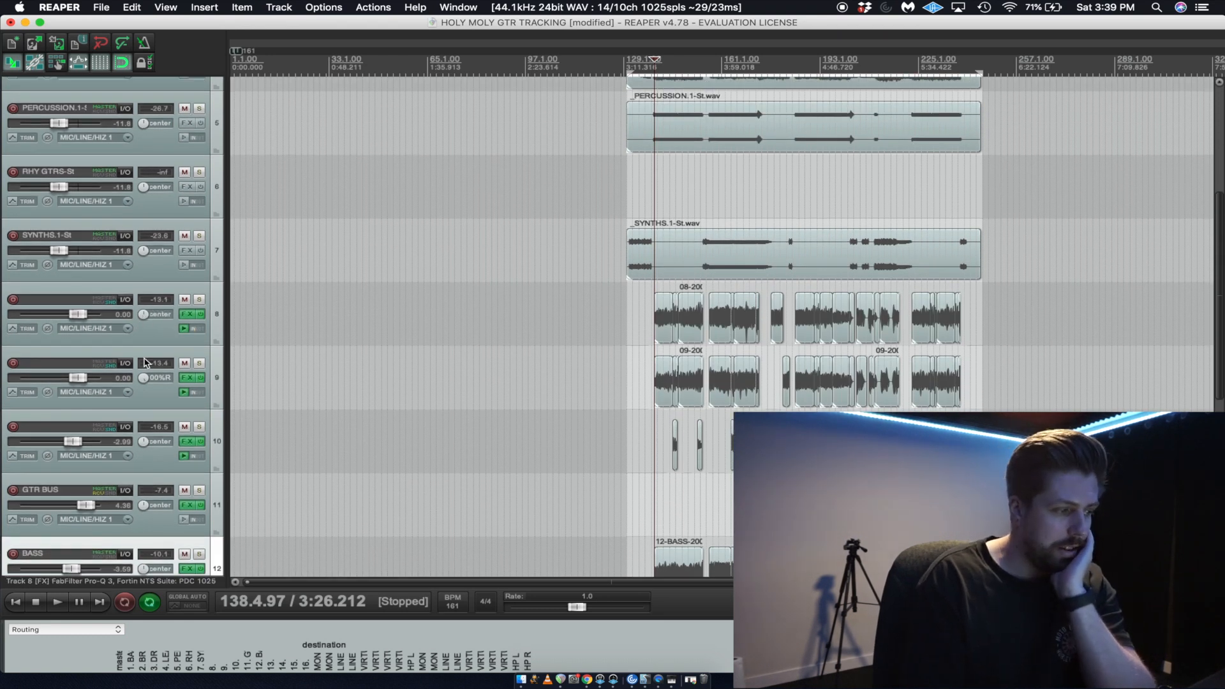
{"action": "double_click", "coordinate": [143, 378]}
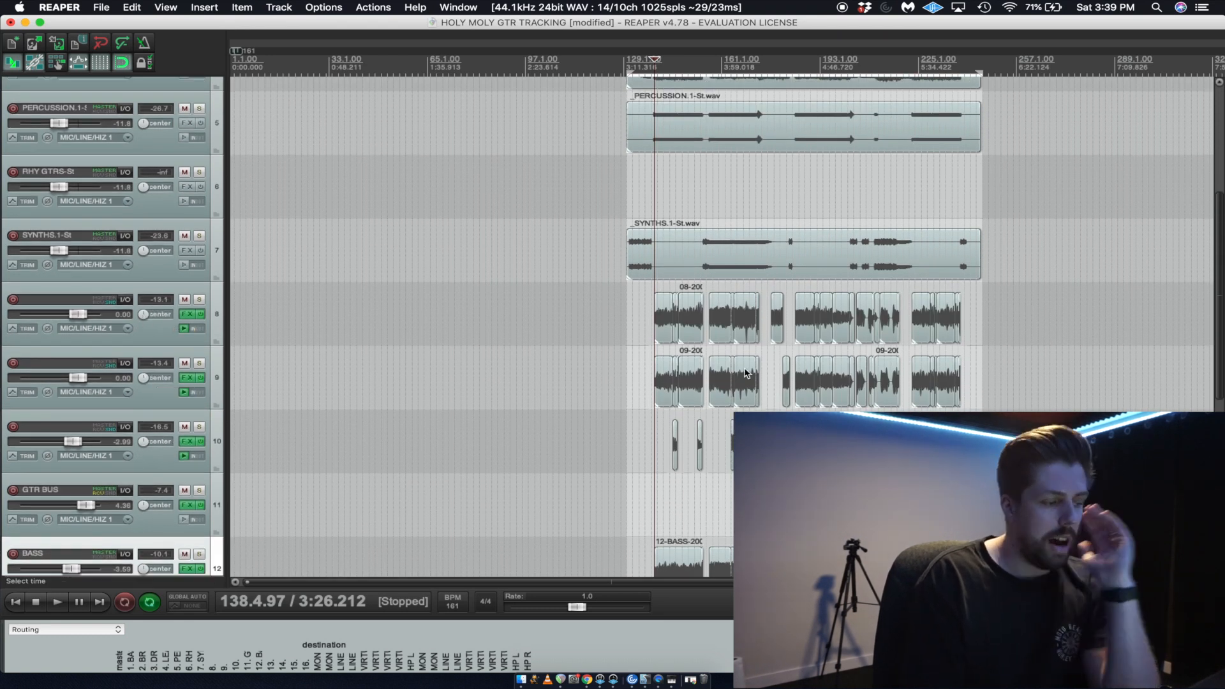
Solo track 8, bypass the effects on tracks 8 to 10, GTR BUS and BASS, and audition the dry guitar from bar 139.
{"action": "scroll", "coordinate": [1219, 281], "scroll_direction": "down", "scroll_amount": 5}
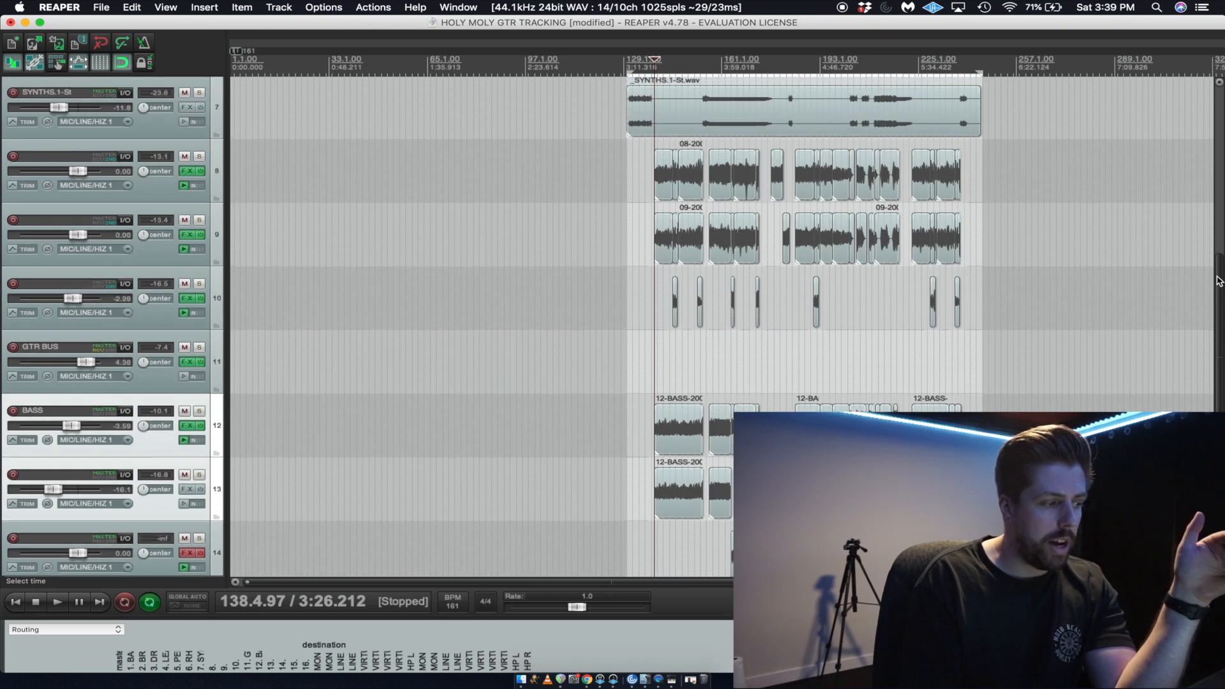
{"action": "scroll", "coordinate": [1219, 281], "scroll_direction": "up", "scroll_amount": 1}
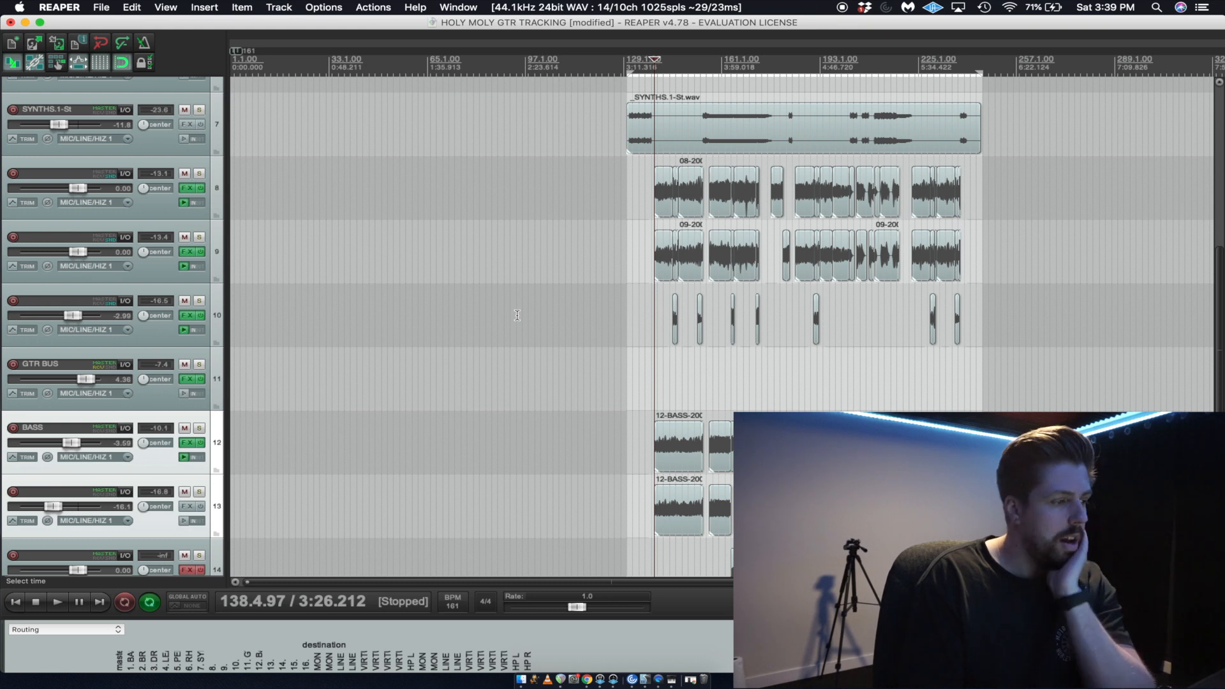
{"action": "left_click", "coordinate": [200, 174]}
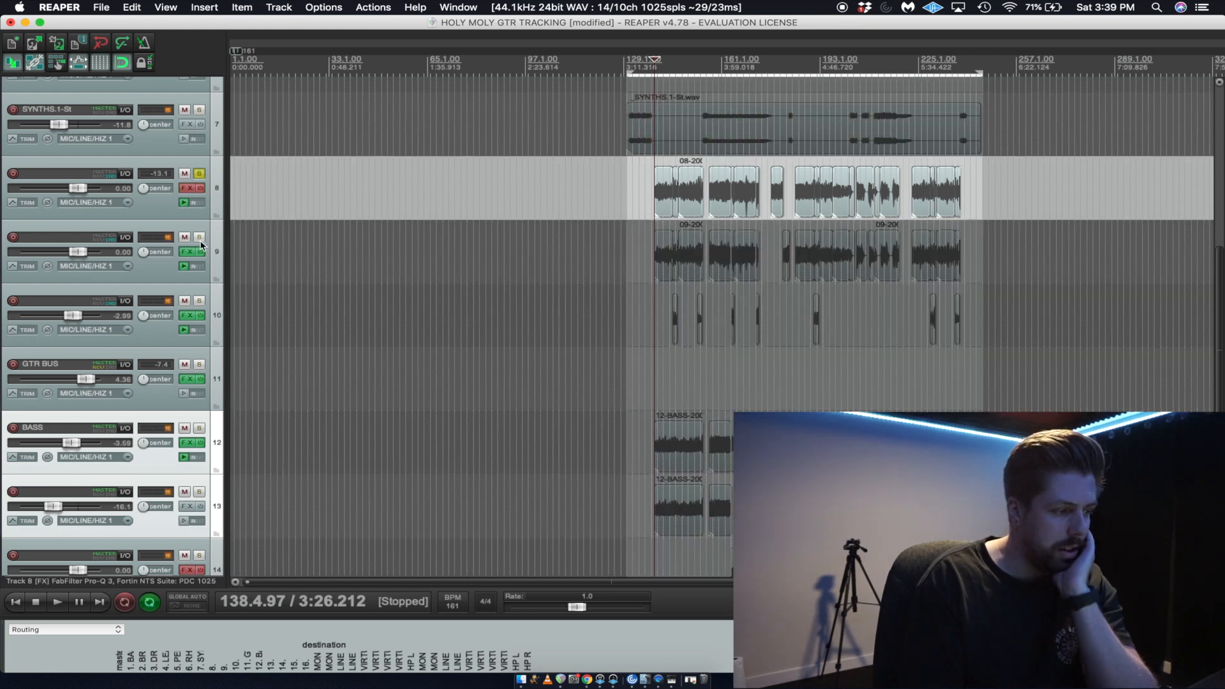
{"action": "left_click_drag", "start_coordinate": [201, 379], "coordinate": [201, 443]}
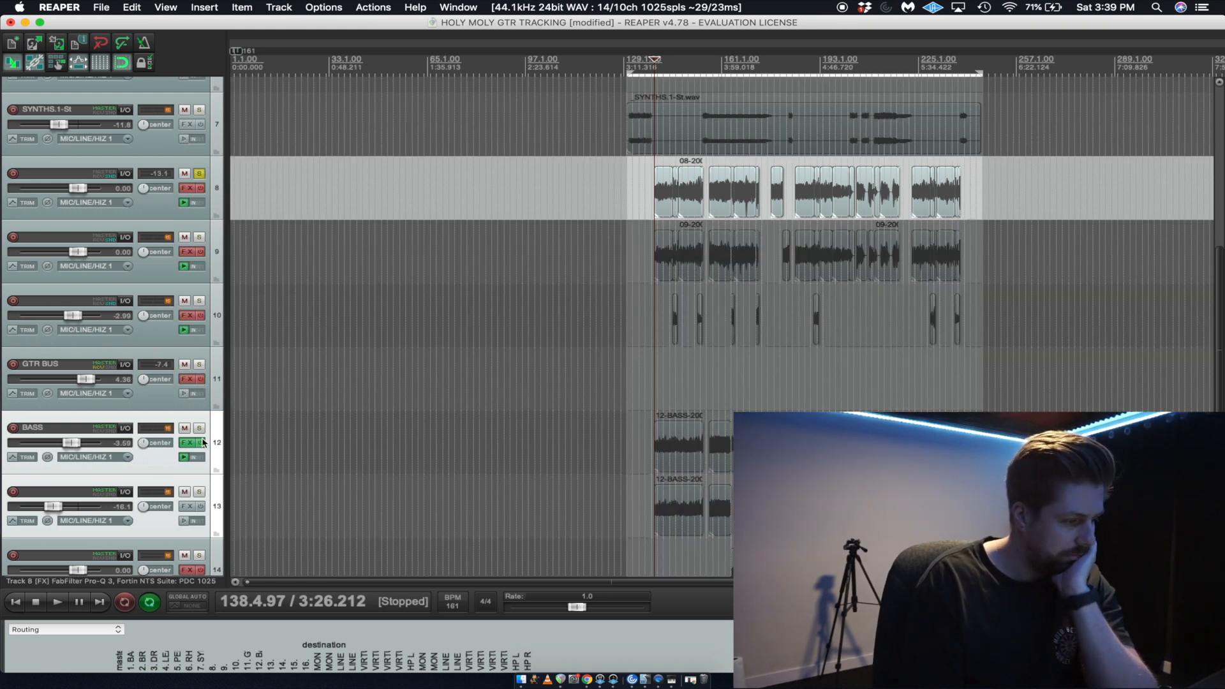
{"action": "key", "text": "space"}
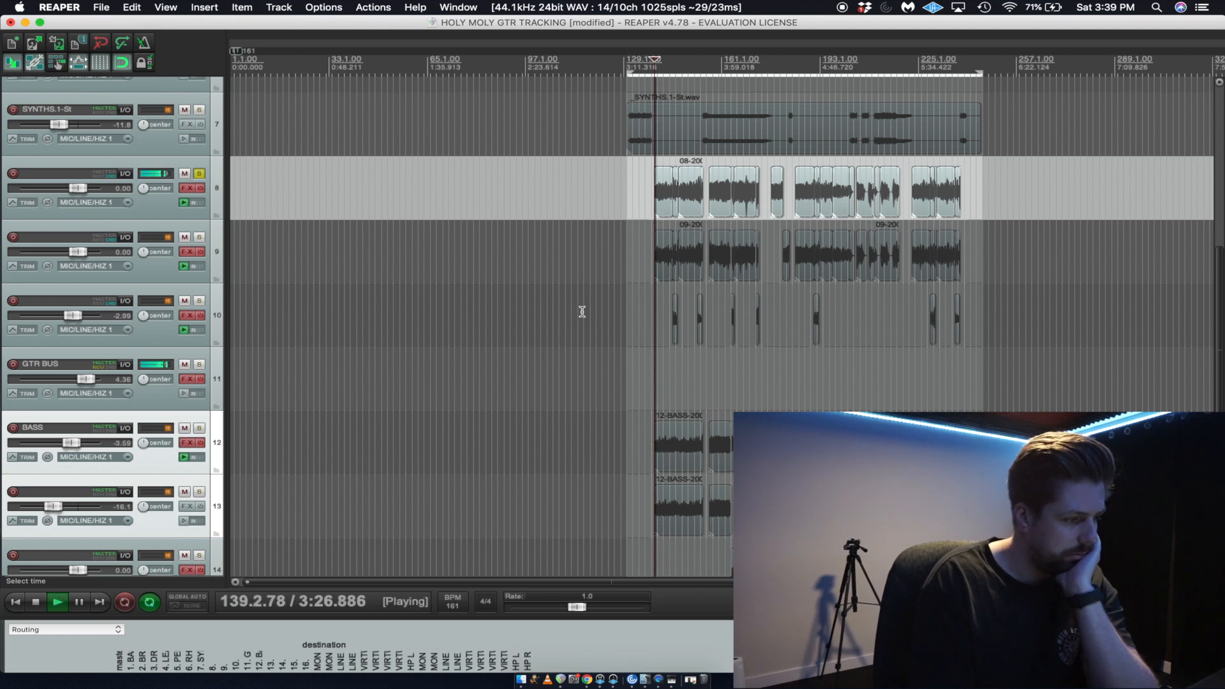
{"action": "key", "text": "space"}
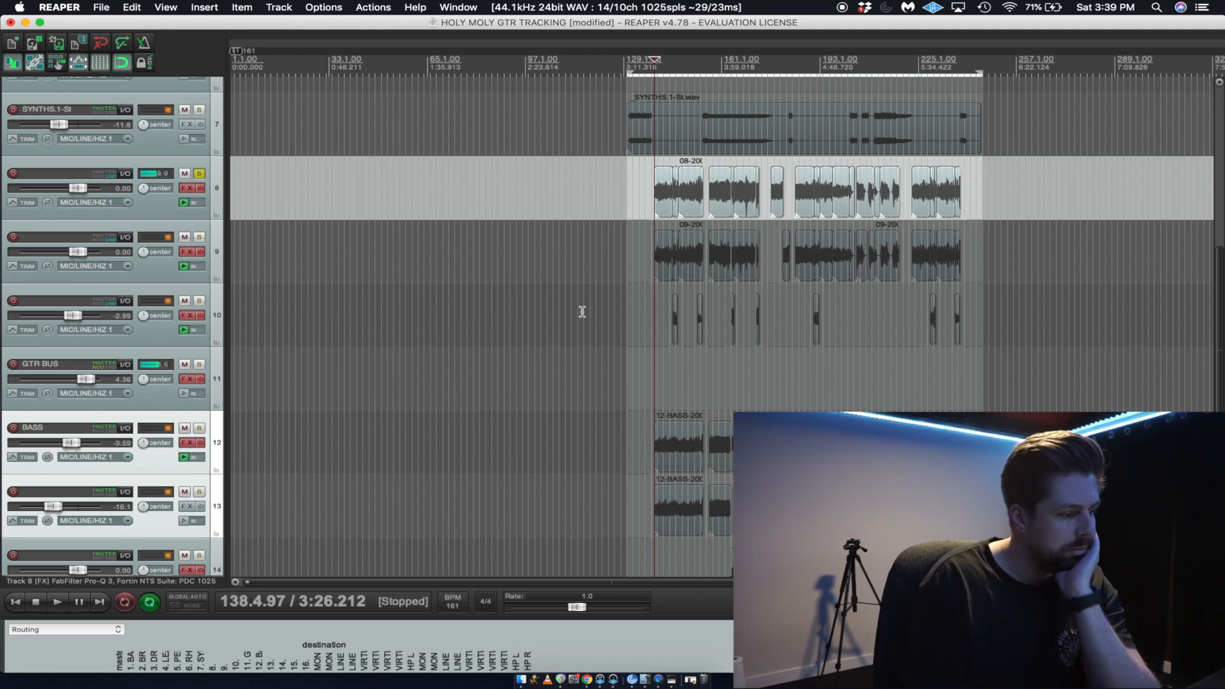
Reset the GTR BUS volume to 0.00 dB and audition the dry track 8 guitar from bar 139.
{"action": "double_click", "coordinate": [86, 381]}
{"action": "key", "text": "space"}
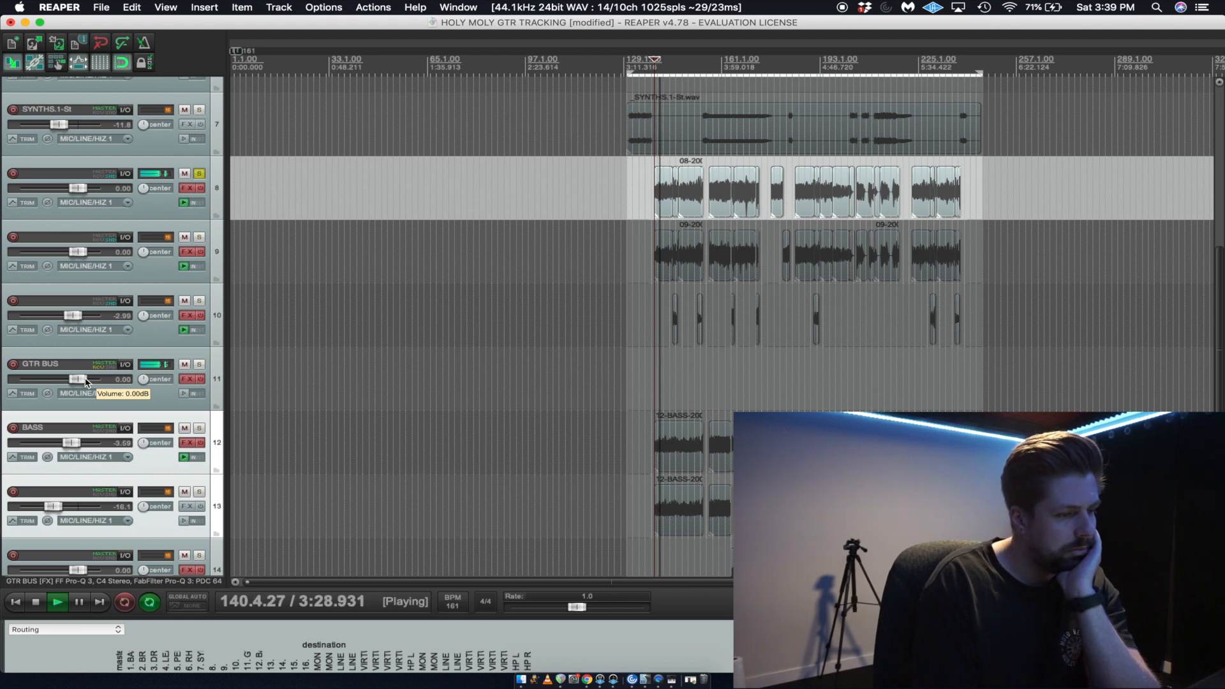
{"action": "key", "text": "space"}
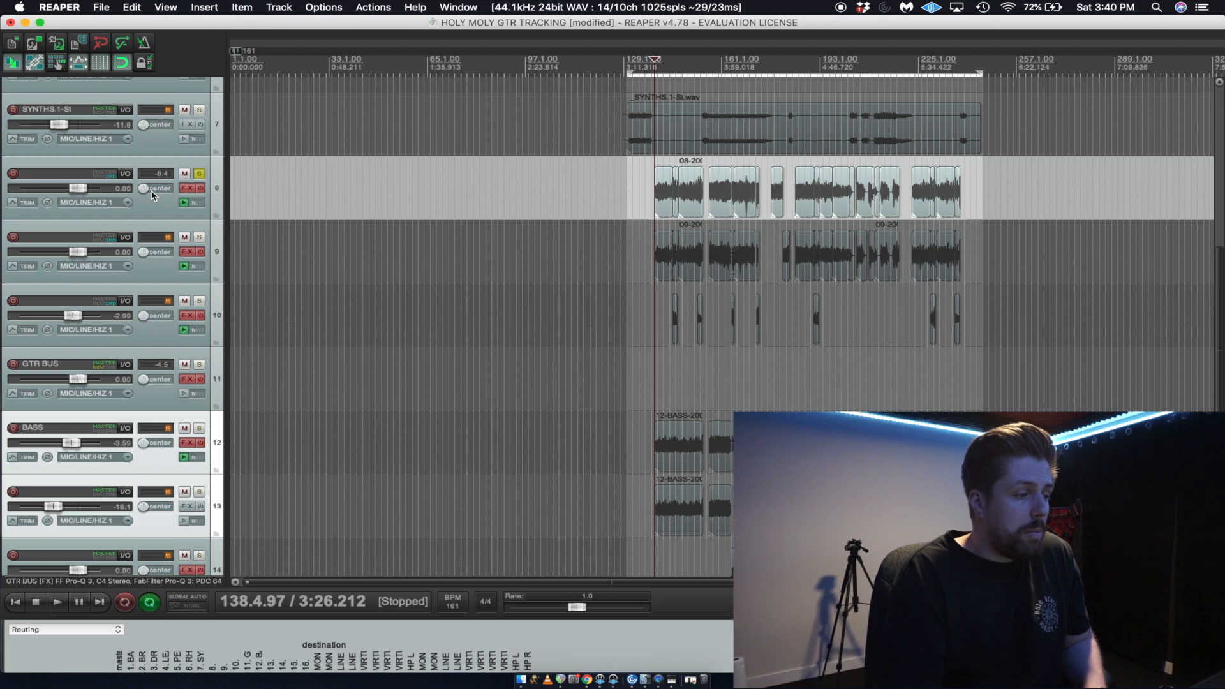
Re-enable the effects on track 8 and on GTR BUS, auditioning the soloed guitar from bar 139 after each change.
{"action": "key", "text": "space"}
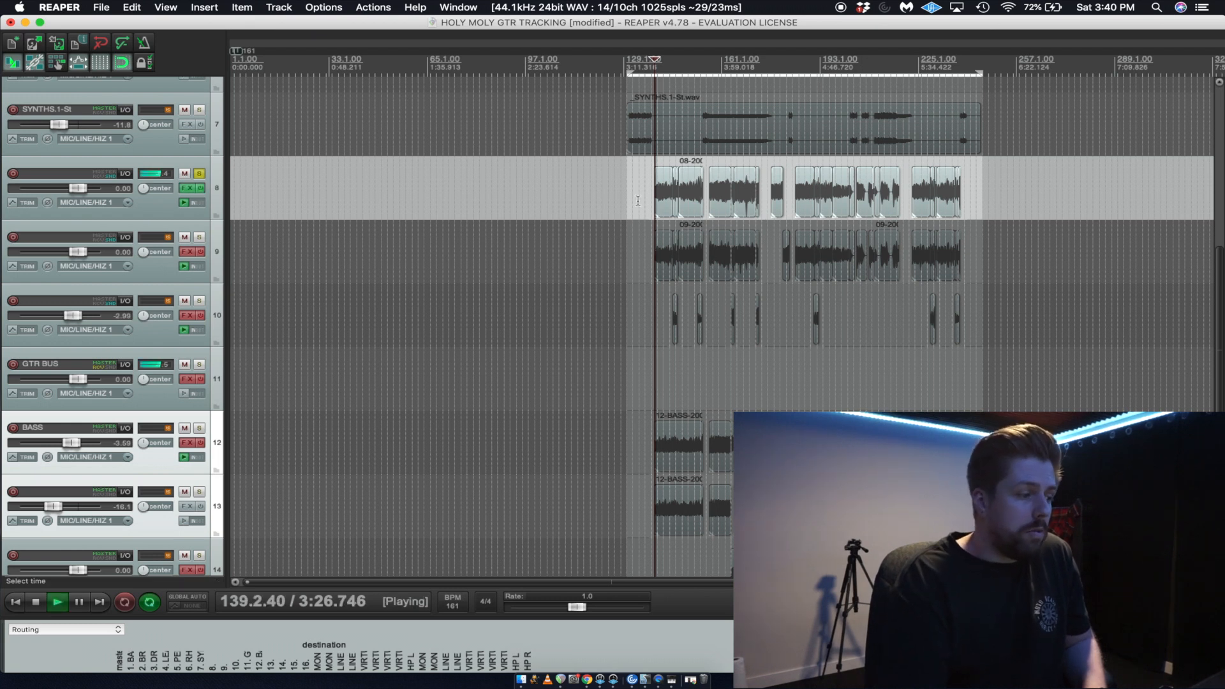
{"action": "key", "text": "space"}
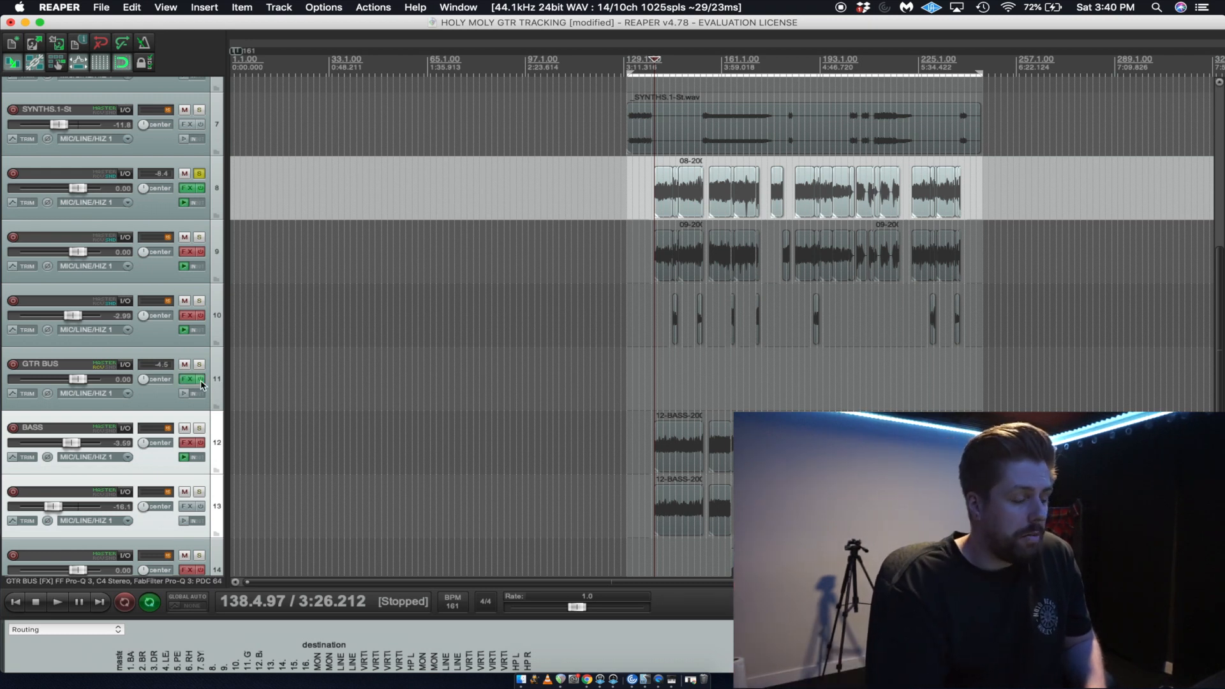
{"action": "key", "text": "space"}
{"action": "key", "text": "space"}
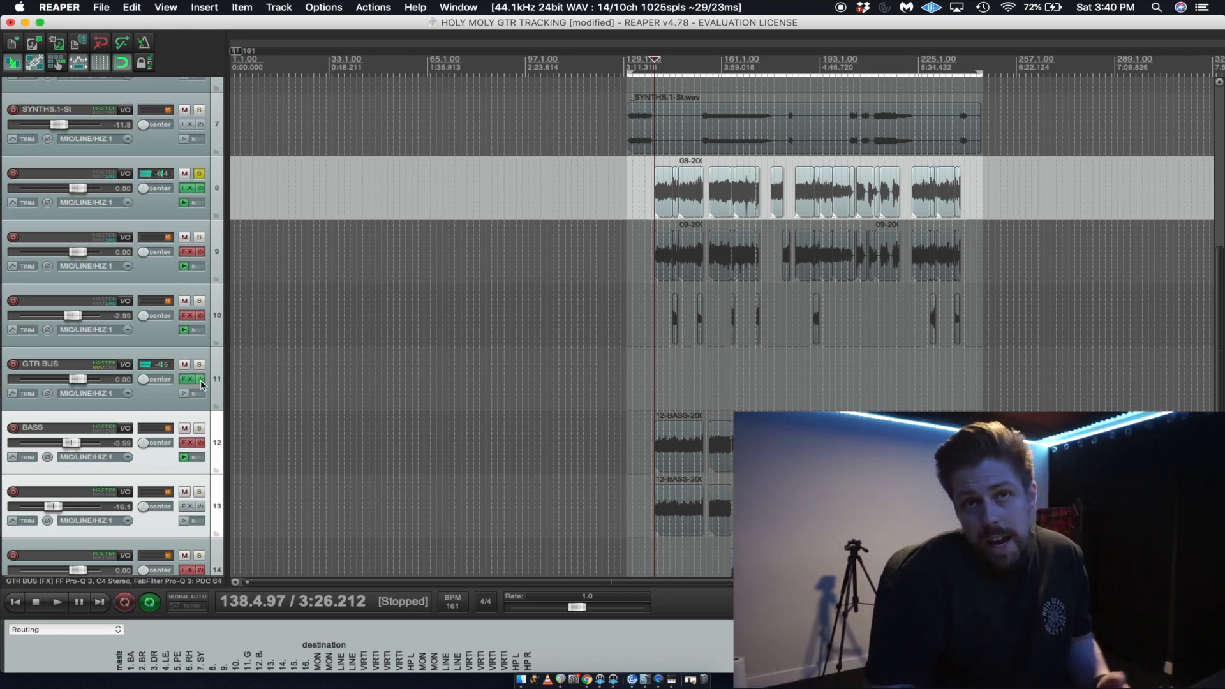